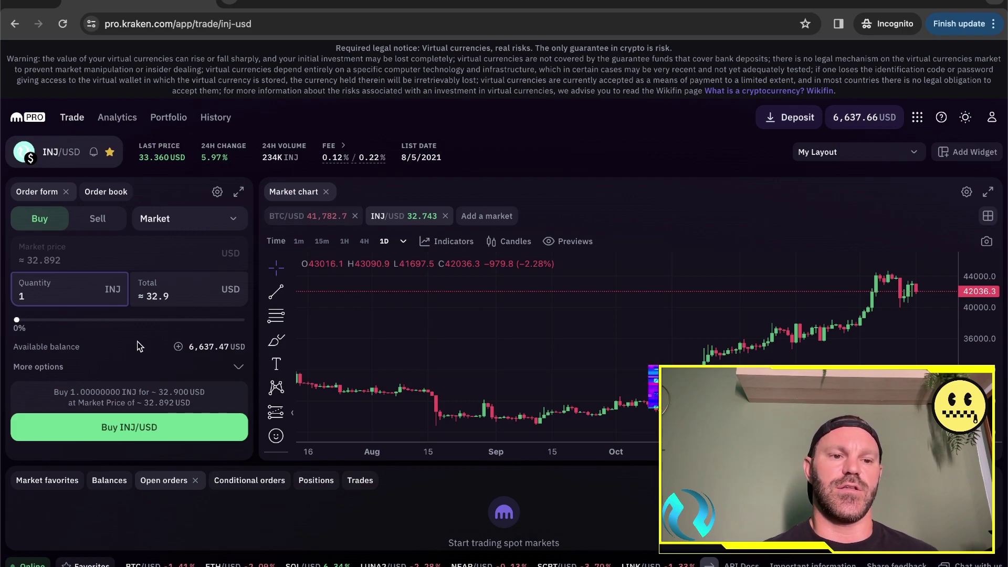
# Step: Place a market buy of 1 INJ at about 32.9 USD on INJ/USD
pyautogui.click(147, 435)
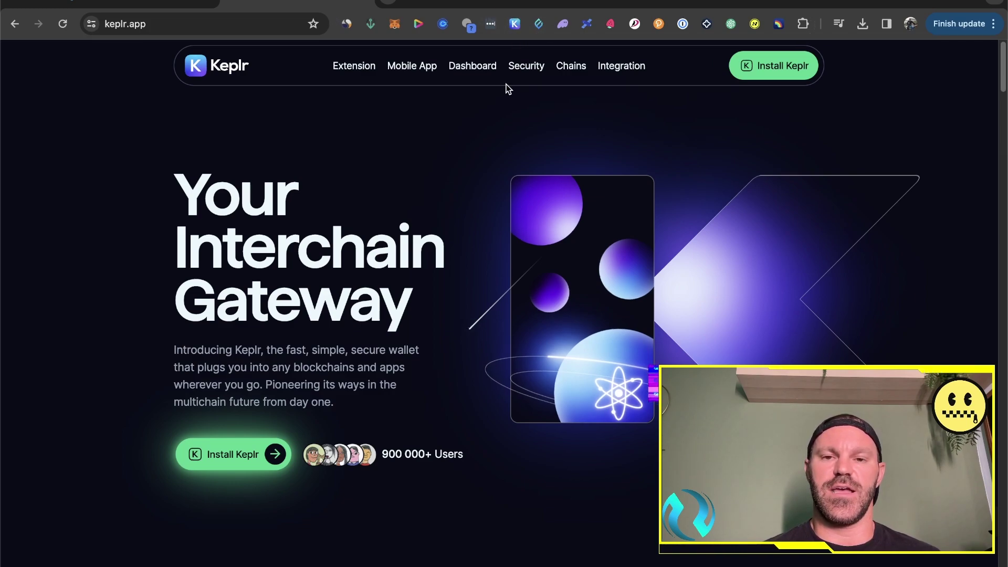
# Step: Copy the Injective address from the Keplr extension's address list, filtered by 'inj'
pyautogui.click(516, 24)
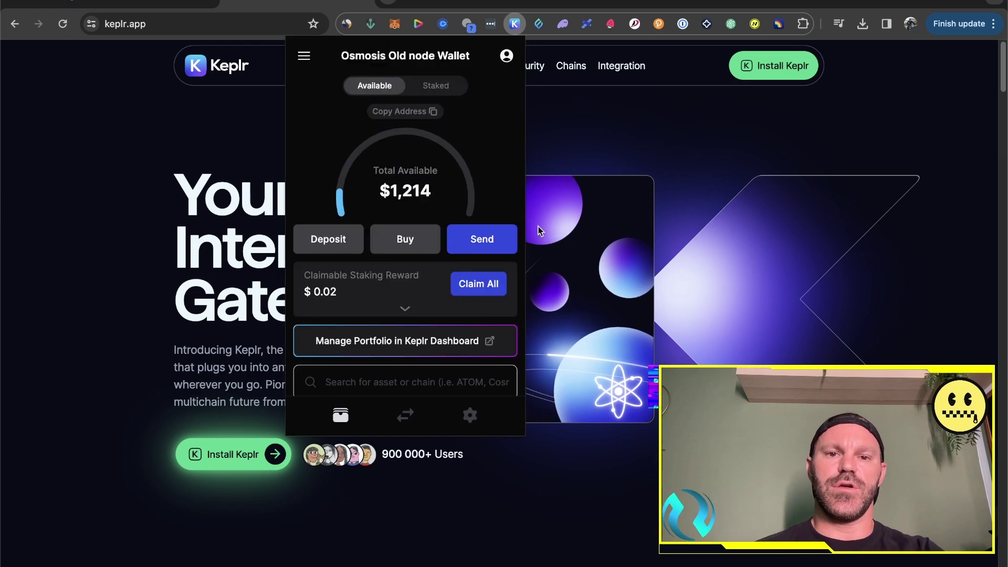
pyautogui.click(395, 112)
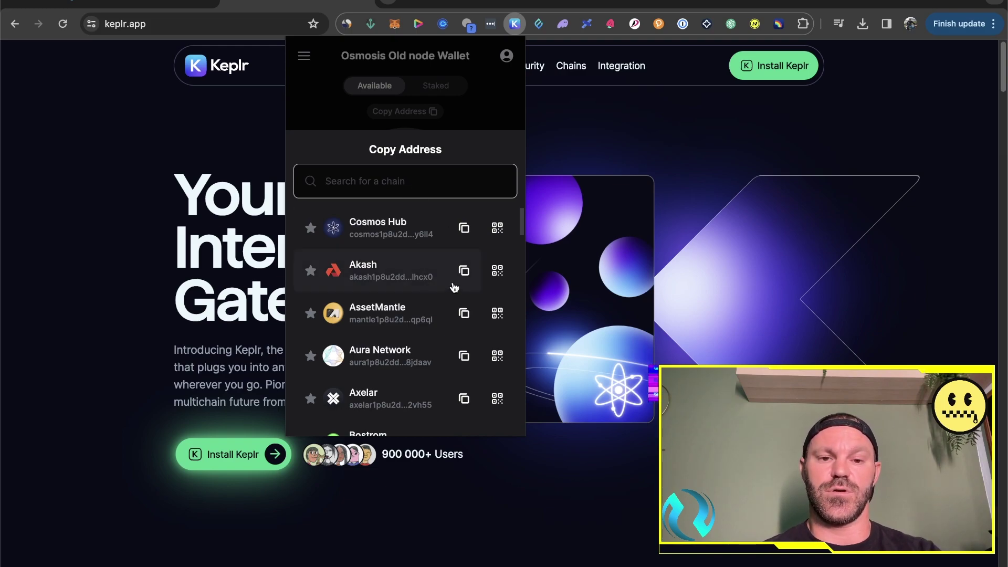
pyautogui.write('inj')
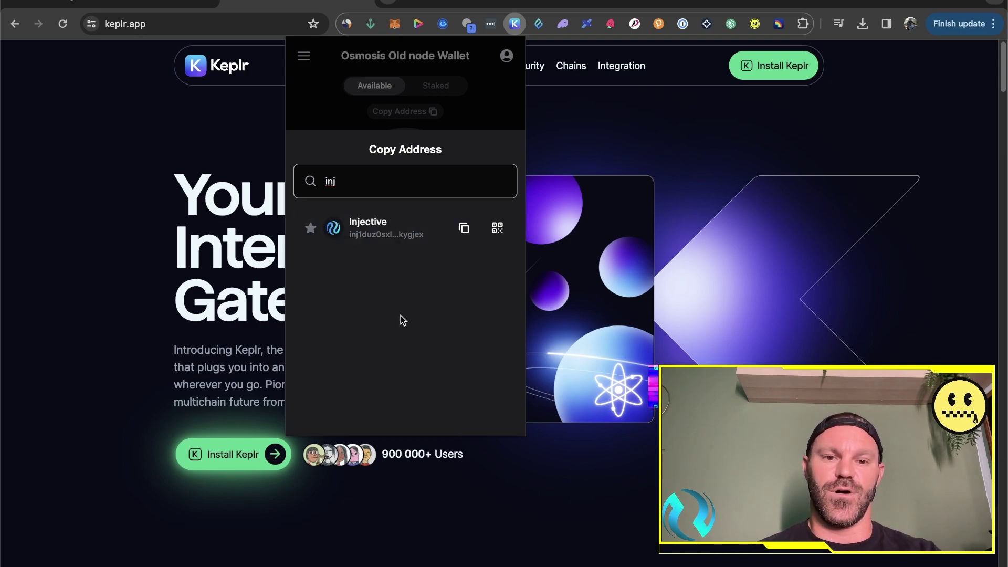
pyautogui.click(464, 231)
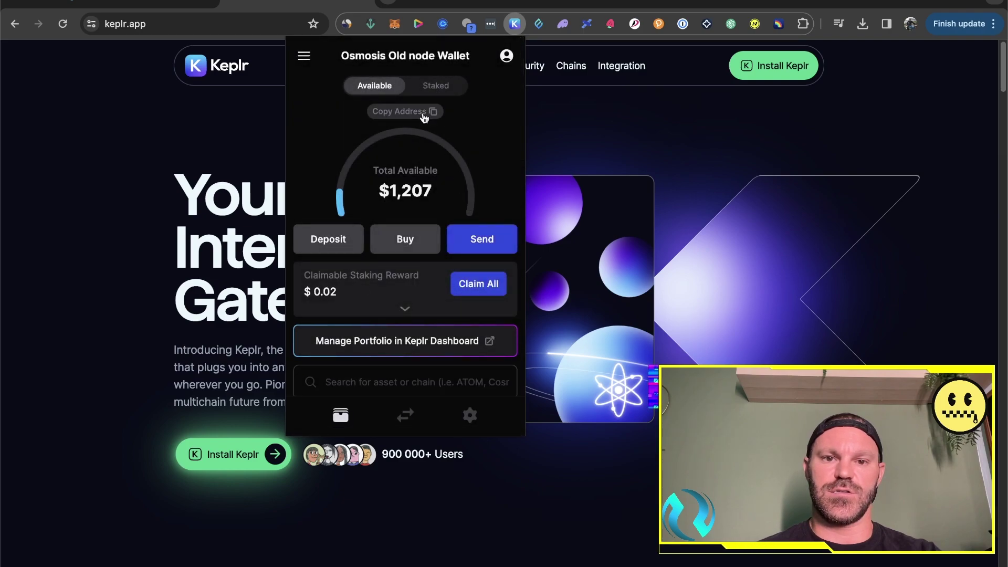
pyautogui.click(425, 112)
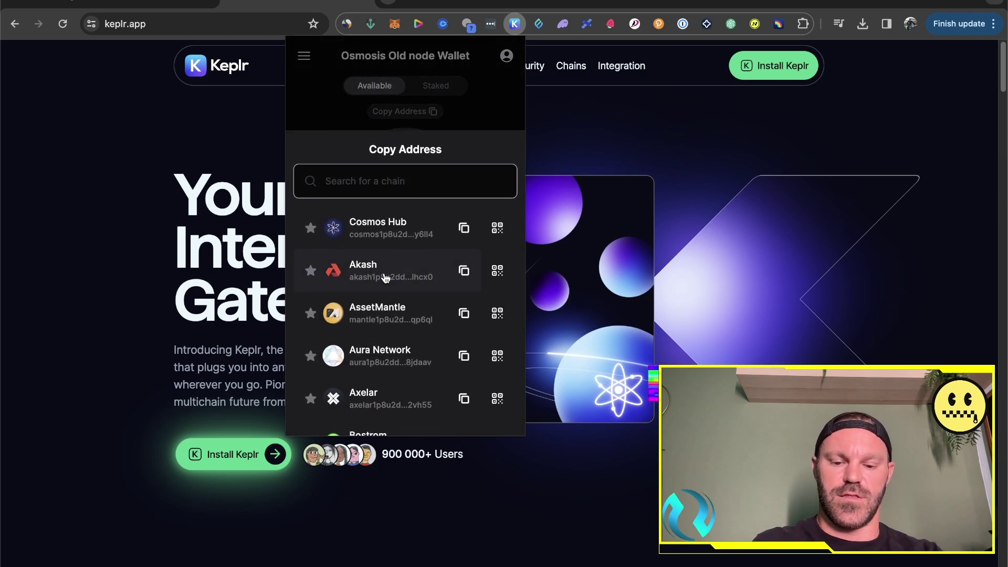
pyautogui.write('inj-usd')
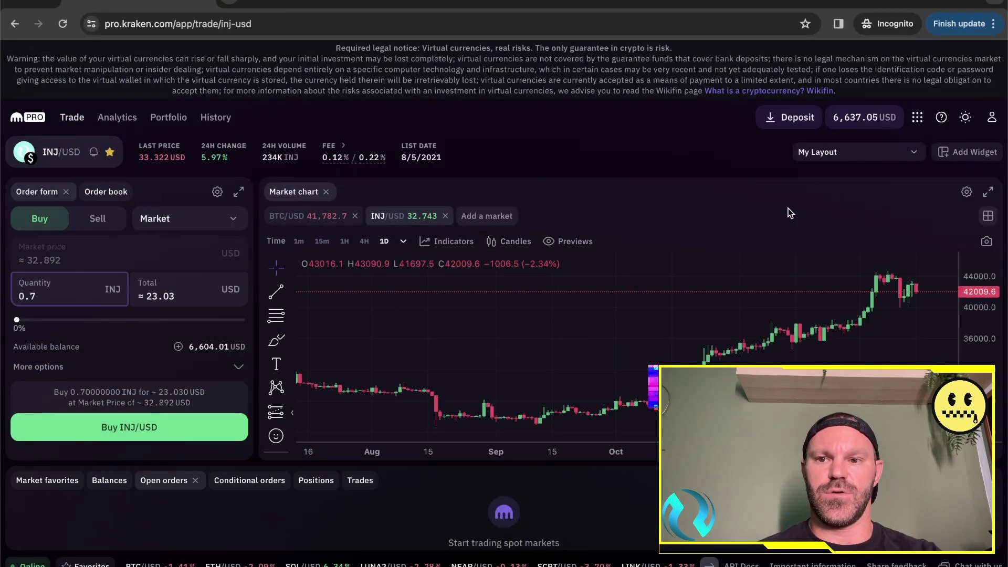
# Step: Start a Kraken Pro INJ withdrawal for the maximum 0.999 INJ and open the destination-address list
pyautogui.click(169, 120)
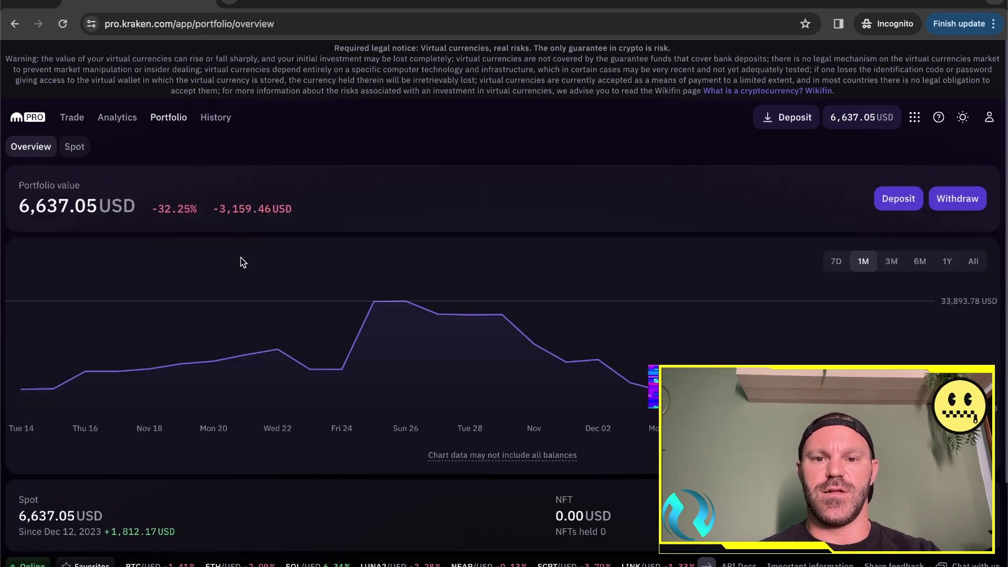
pyautogui.scroll(-2, 478, 268)
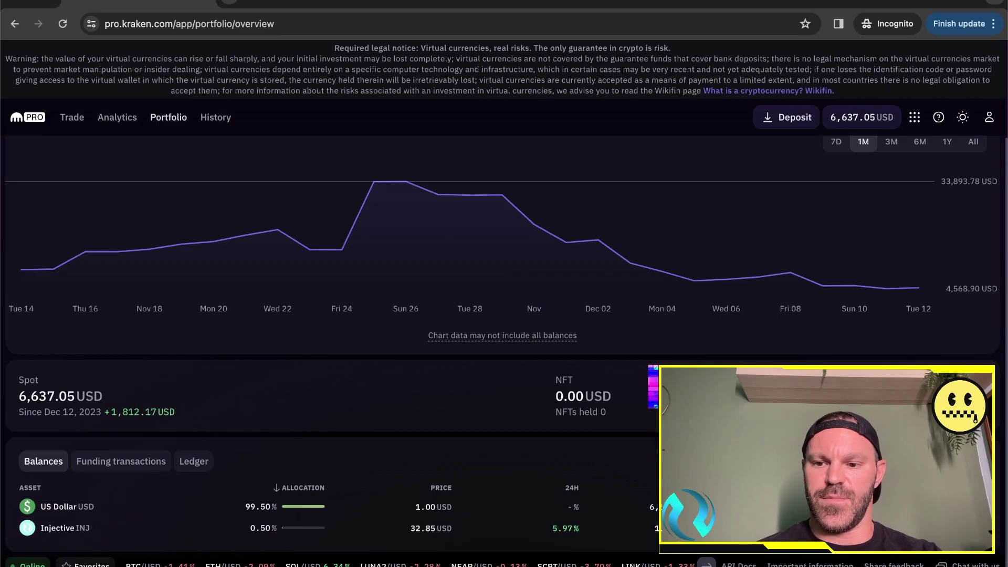
pyautogui.click(935, 528)
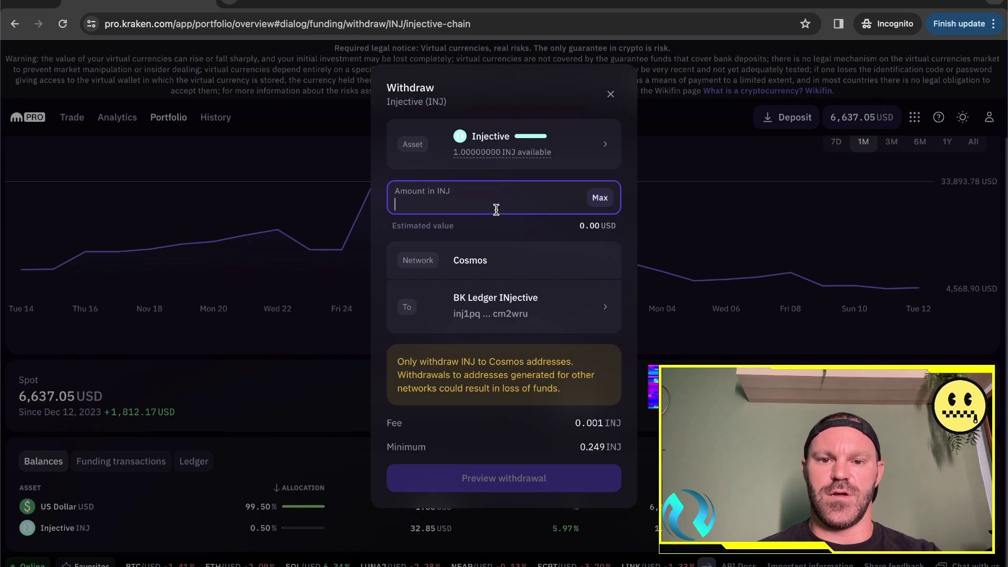
pyautogui.click(600, 197)
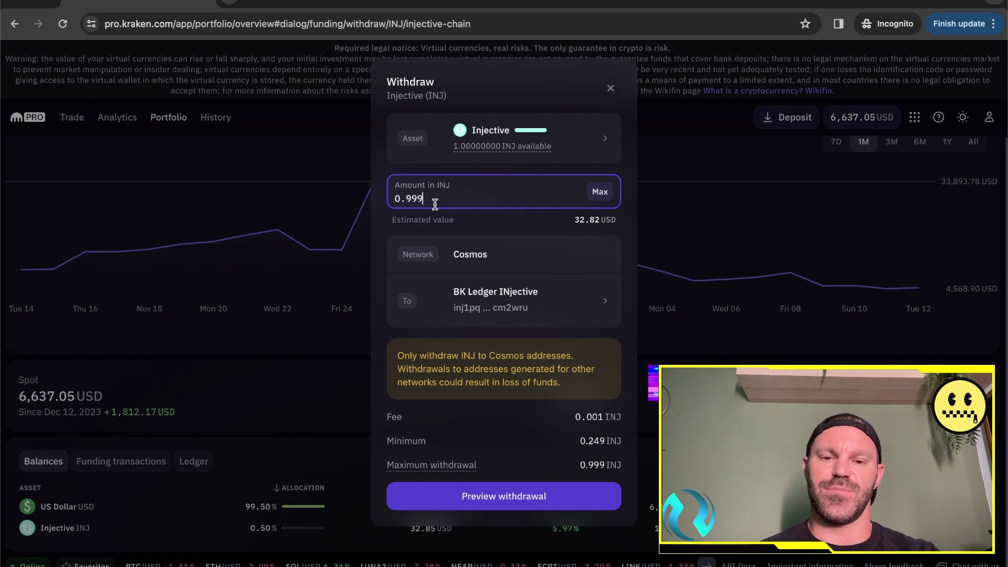
pyautogui.click(503, 308)
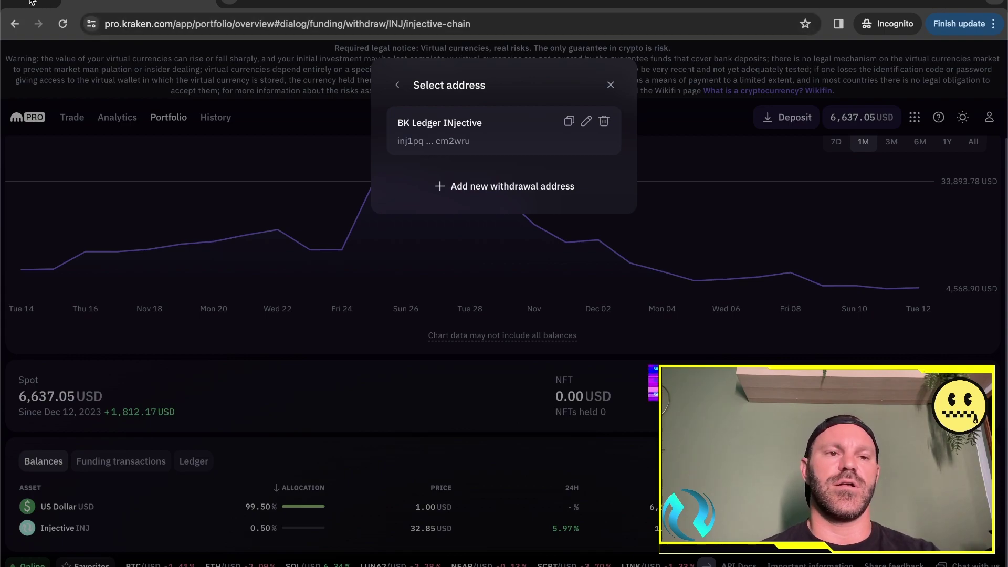
pyautogui.moveTo(1, 1)
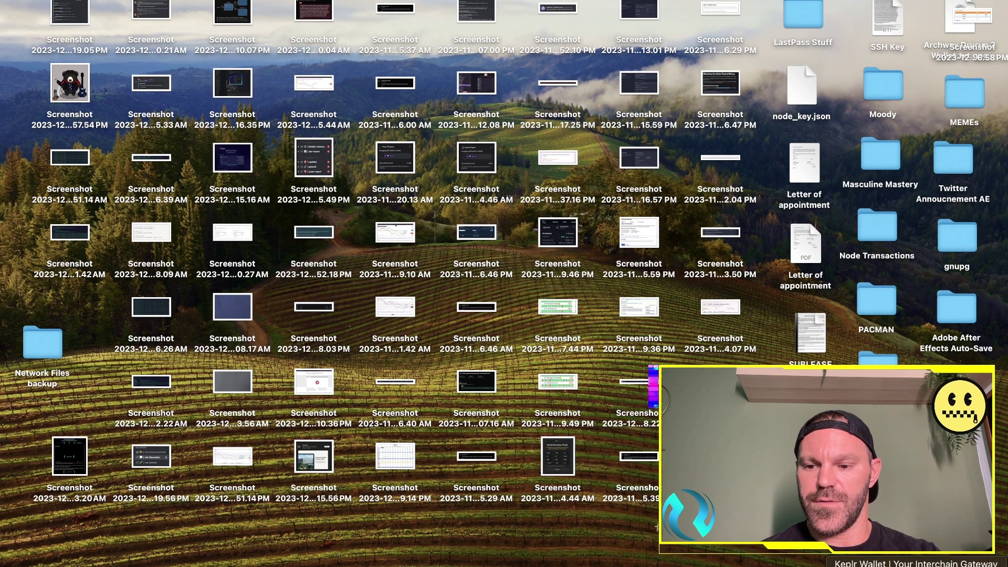
# Step: Exit Show Desktop and return to the keplr.app browser window
pyautogui.click(951, 561)
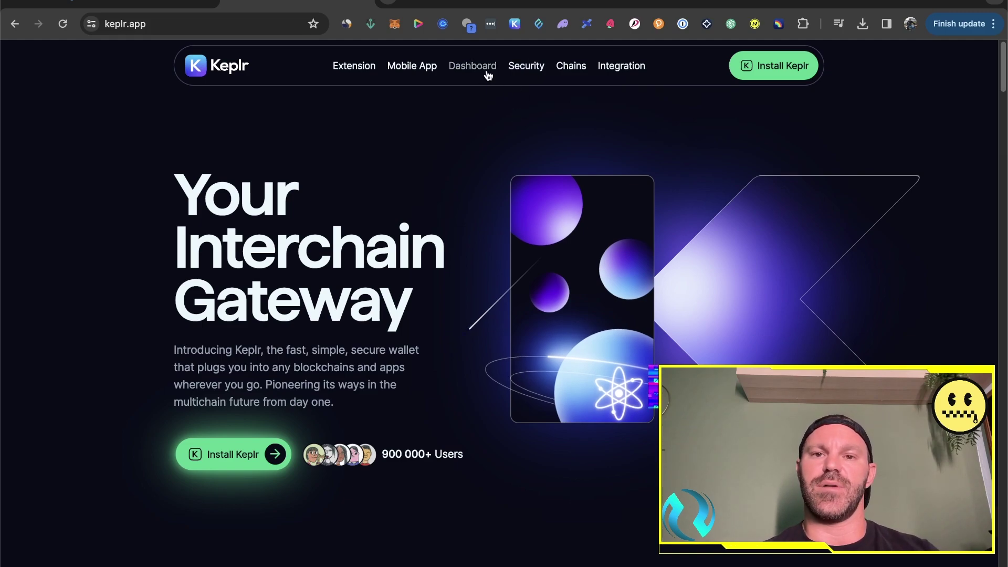
# Step: From the Keplr extension, open Manage Staking and choose Injective via an 'in' search
pyautogui.click(514, 24)
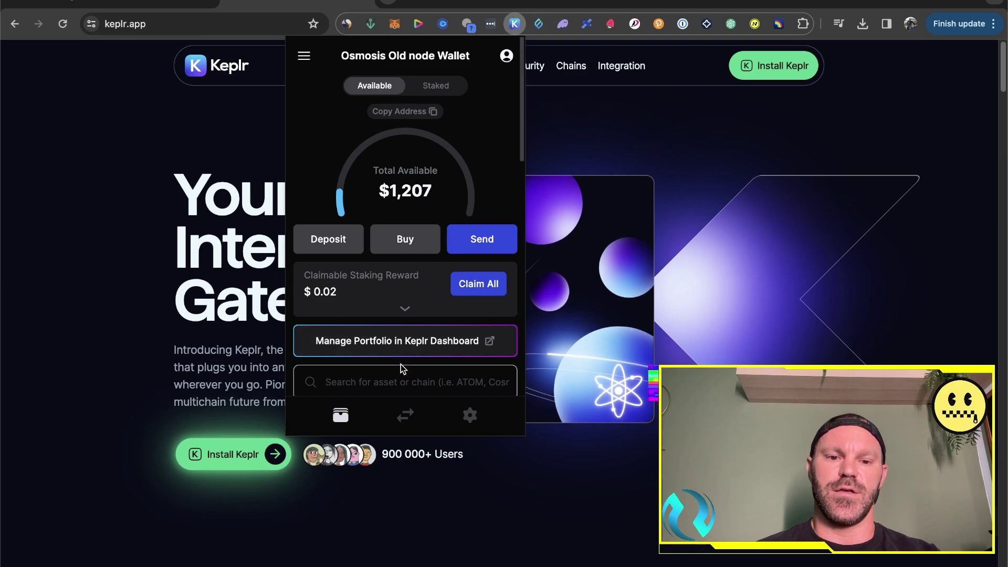
pyautogui.click(443, 348)
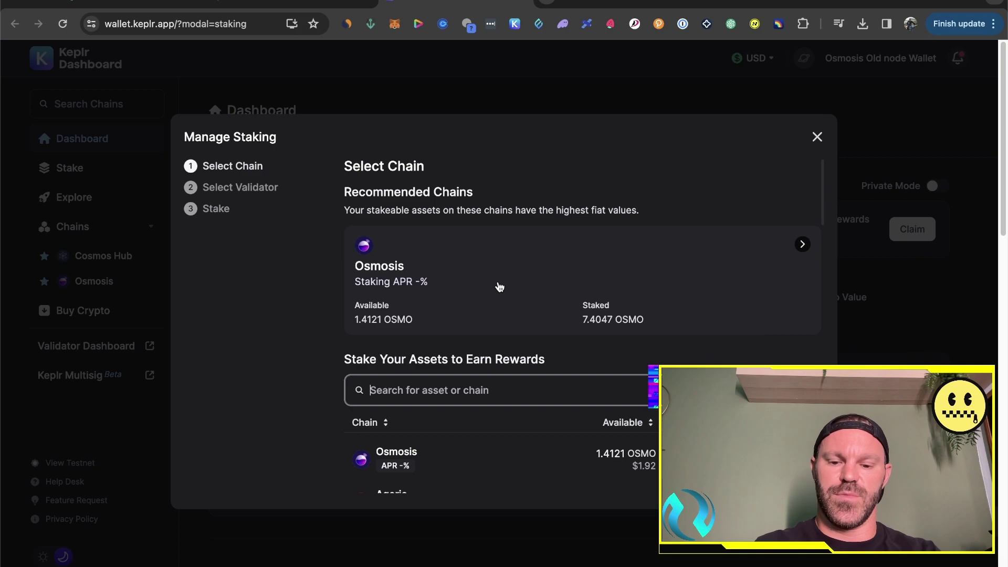
pyautogui.scroll(-3, 494, 346)
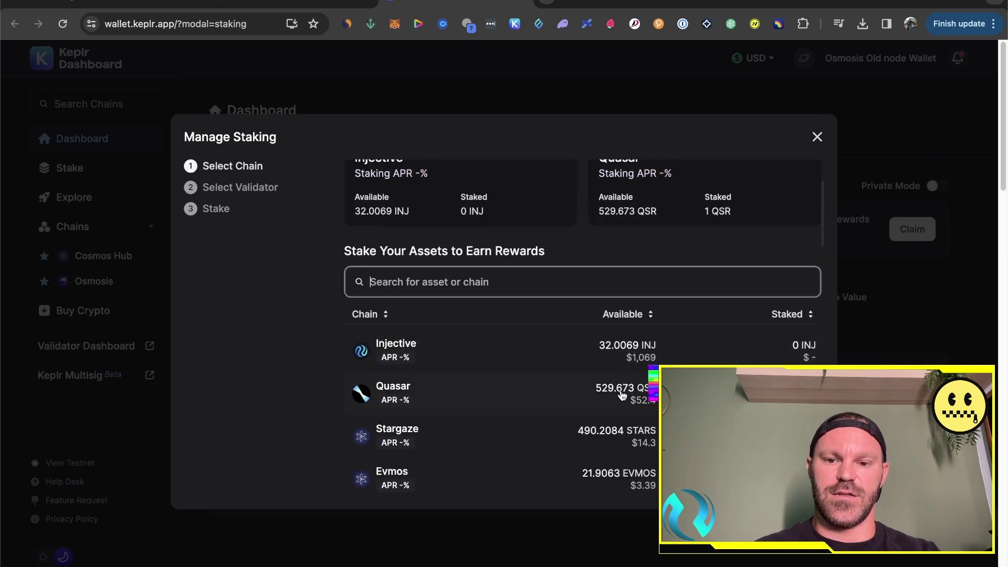
pyautogui.write('in')
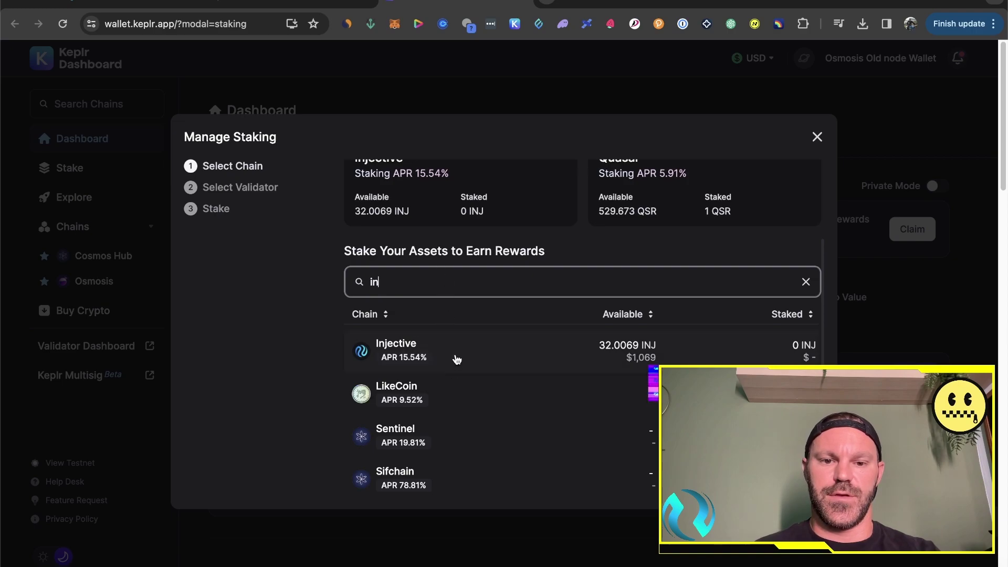
pyautogui.click(458, 356)
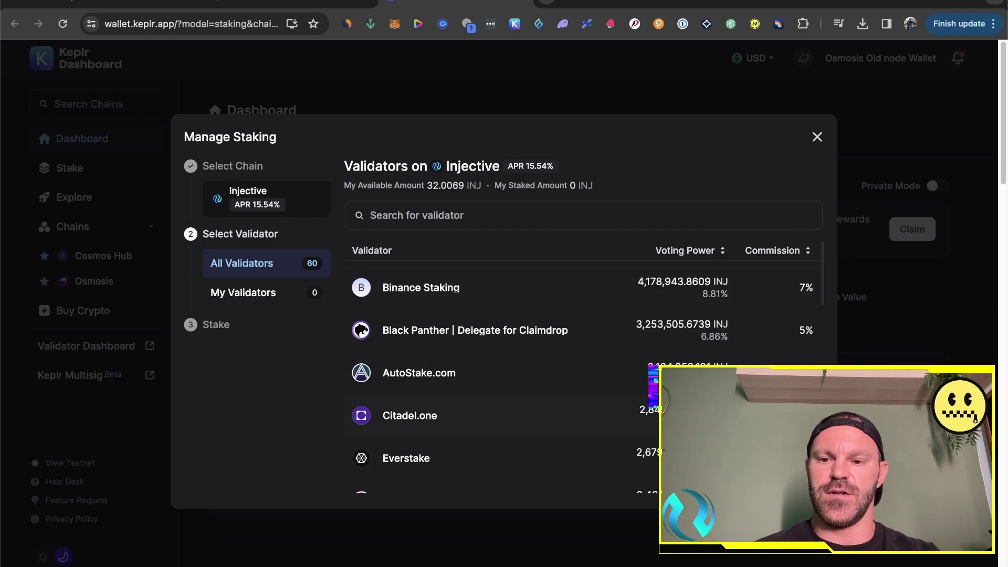
# Step: Search the Injective validator list for 'whispernode'
pyautogui.scroll(-5, 504, 407)
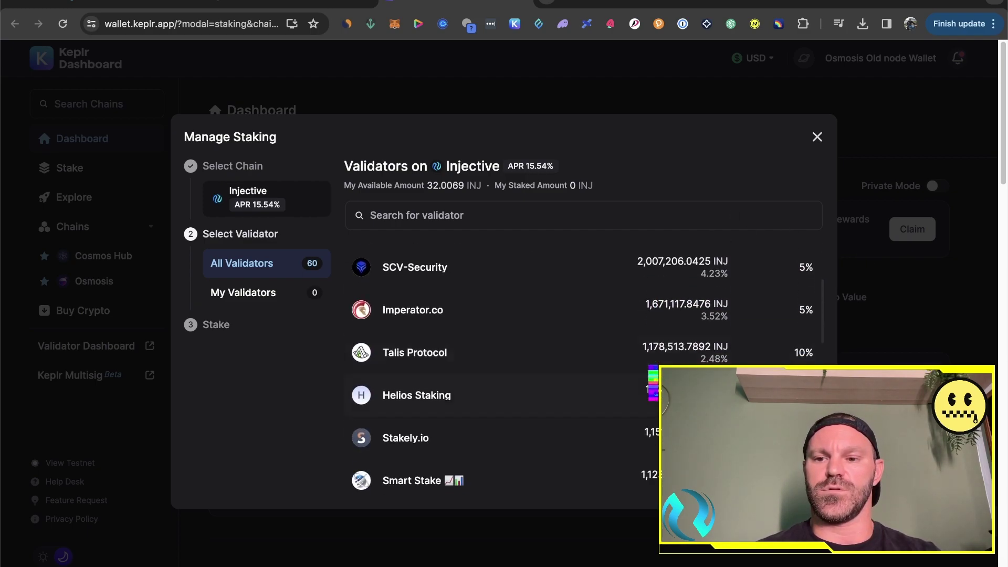
pyautogui.scroll(-2, 504, 405)
pyautogui.scroll(8, 504, 409)
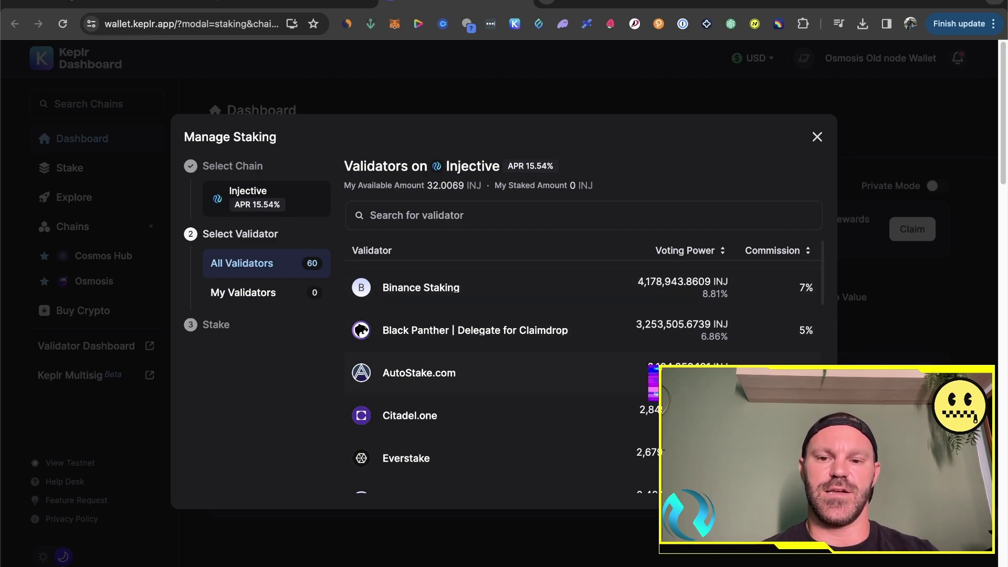
pyautogui.click(465, 210)
pyautogui.write('whispernod')
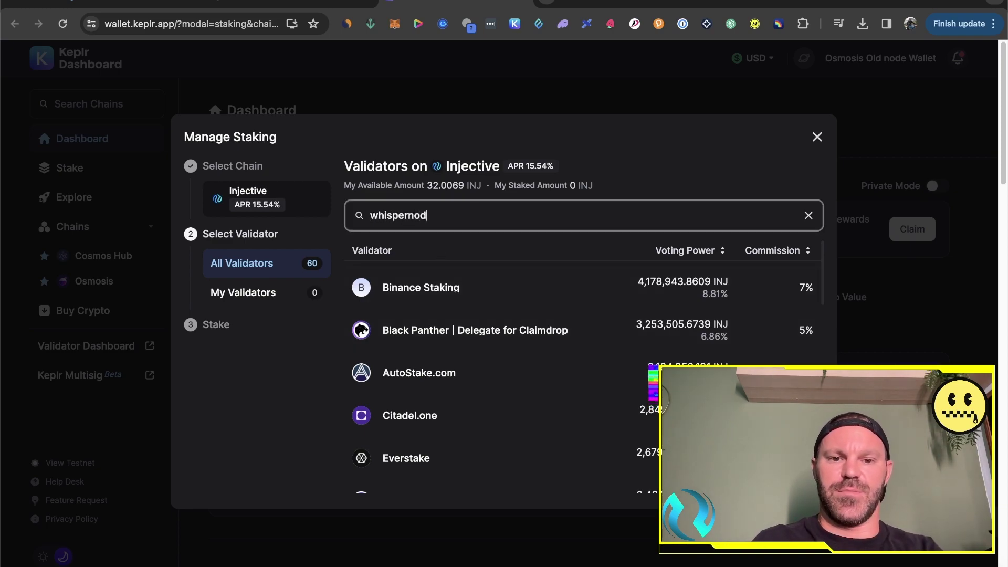
pyautogui.write('e')
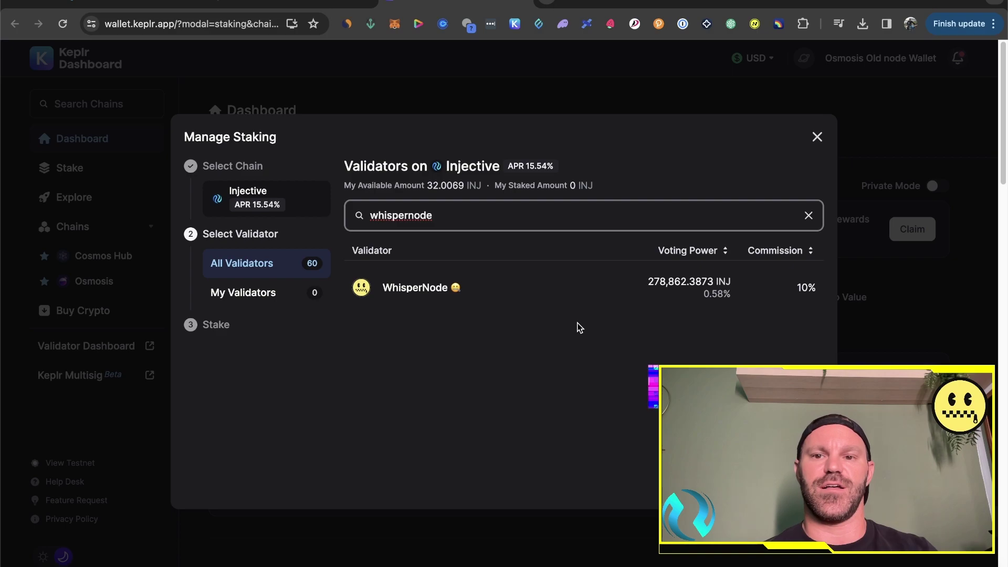
# Step: Select WhisperNode, replace the max amount with 10 INJ, and submit the stake
pyautogui.click(426, 290)
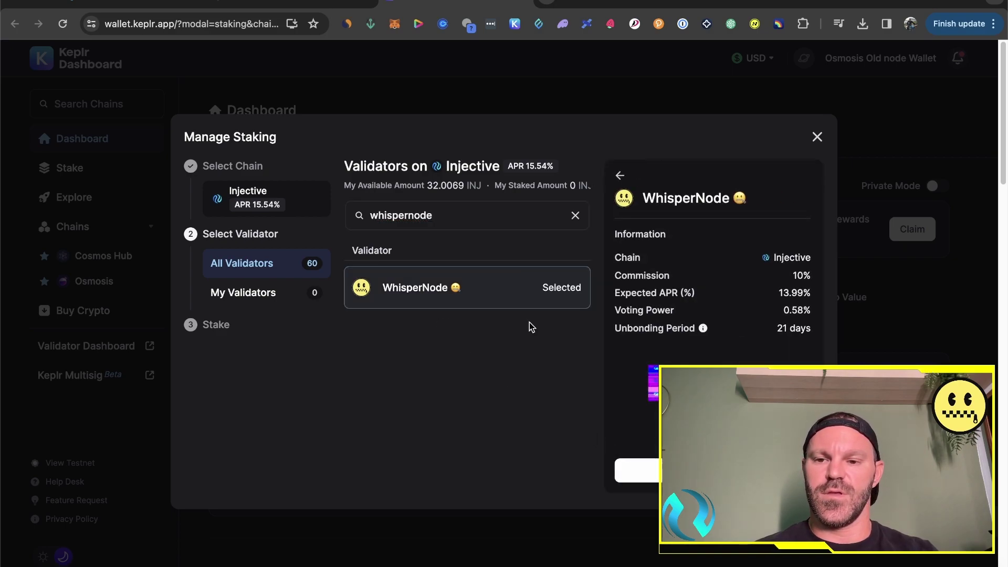
pyautogui.click(646, 470)
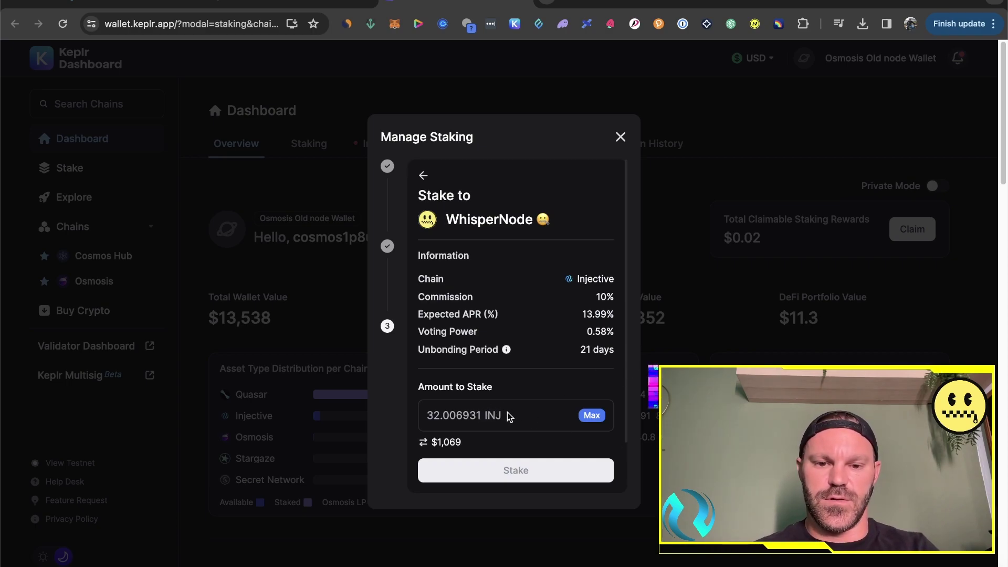
pyautogui.click(592, 416)
pyautogui.hotkey('ctrl', 'a')
pyautogui.click(466, 356)
pyautogui.doubleClick(466, 356)
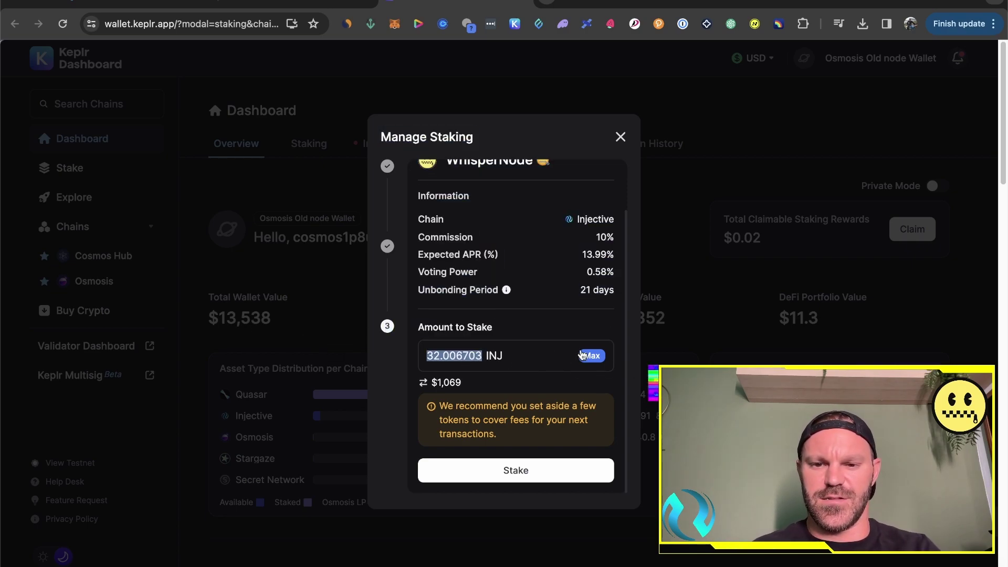
pyautogui.write('10')
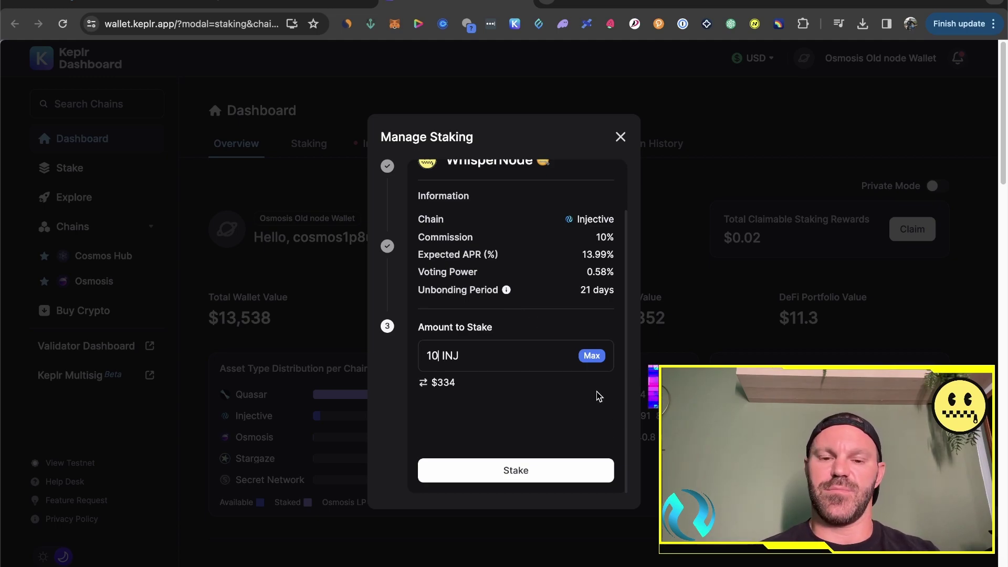
pyautogui.click(538, 353)
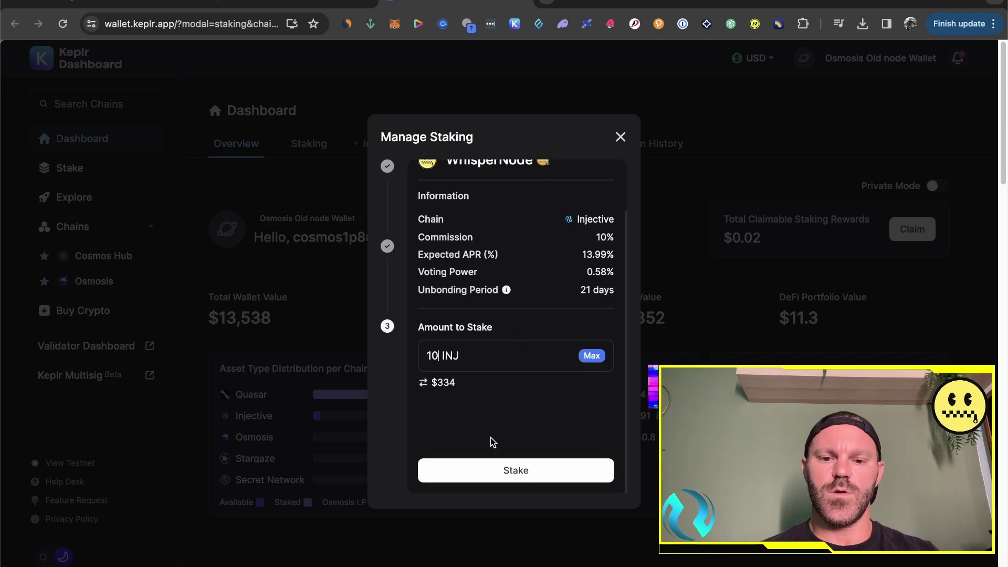
pyautogui.click(531, 469)
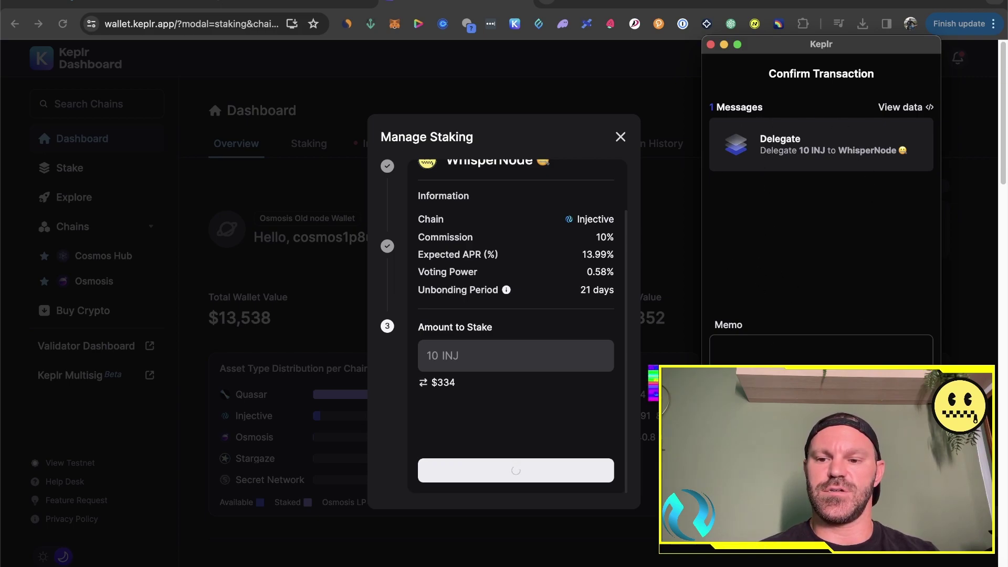
# Step: Approve the 10 INJ delegation to WhisperNode in the Keplr confirmation window
pyautogui.click(821, 415)
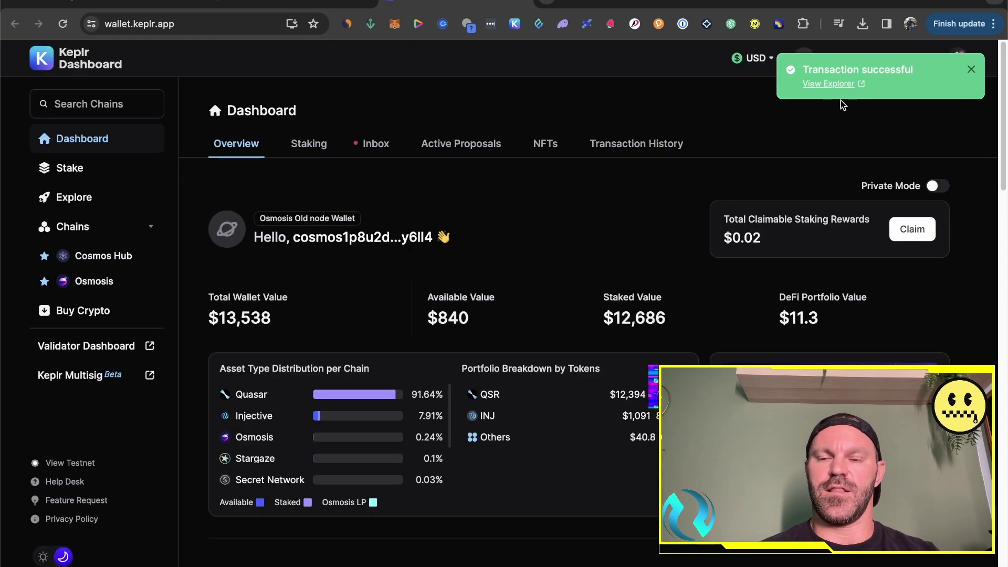
pyautogui.scroll(-3, 546, 331)
pyautogui.scroll(-9, 542, 322)
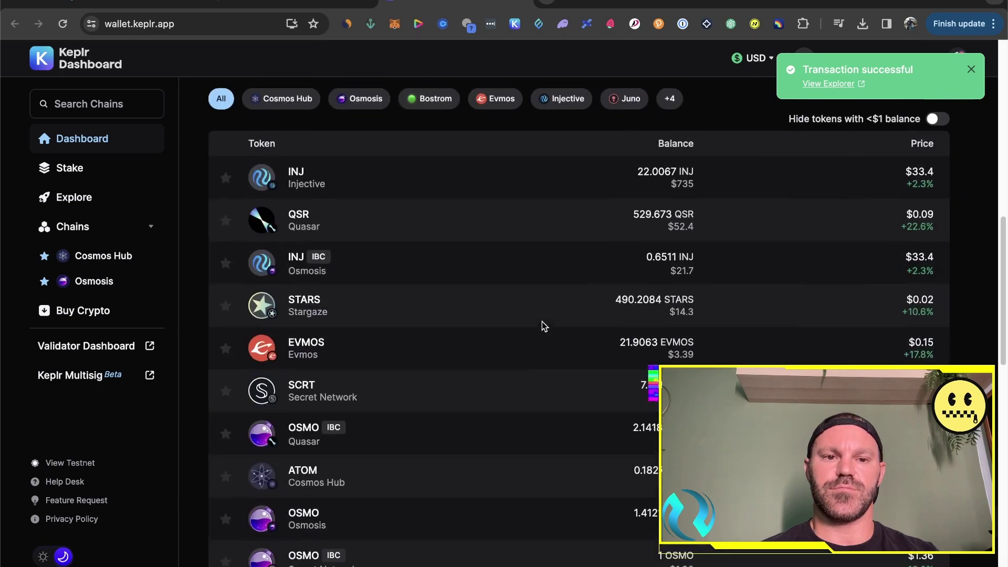
pyautogui.scroll(10, 541, 322)
pyautogui.scroll(-5, 539, 321)
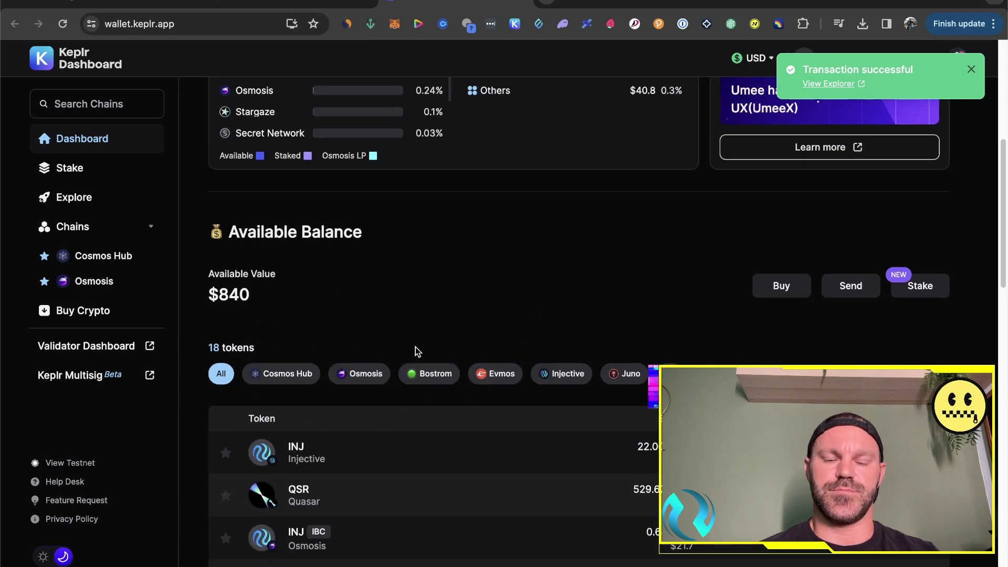
pyautogui.scroll(-10, 449, 342)
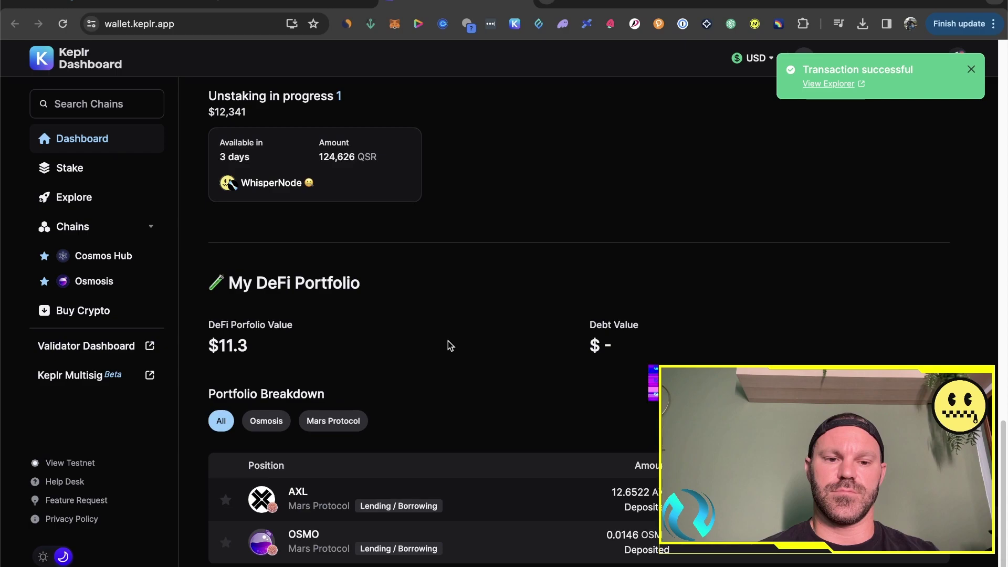
pyautogui.scroll(7, 449, 341)
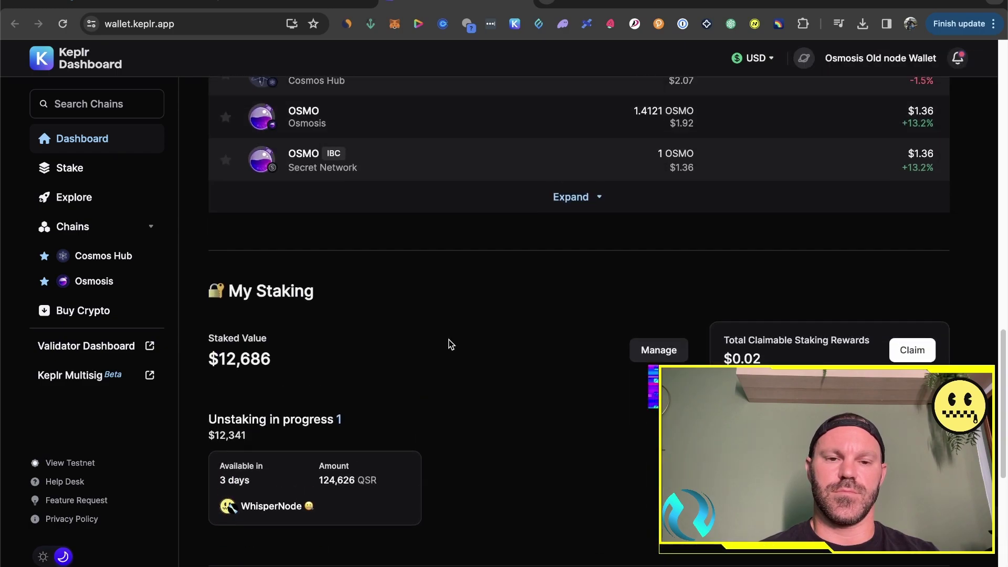
pyautogui.scroll(15, 449, 344)
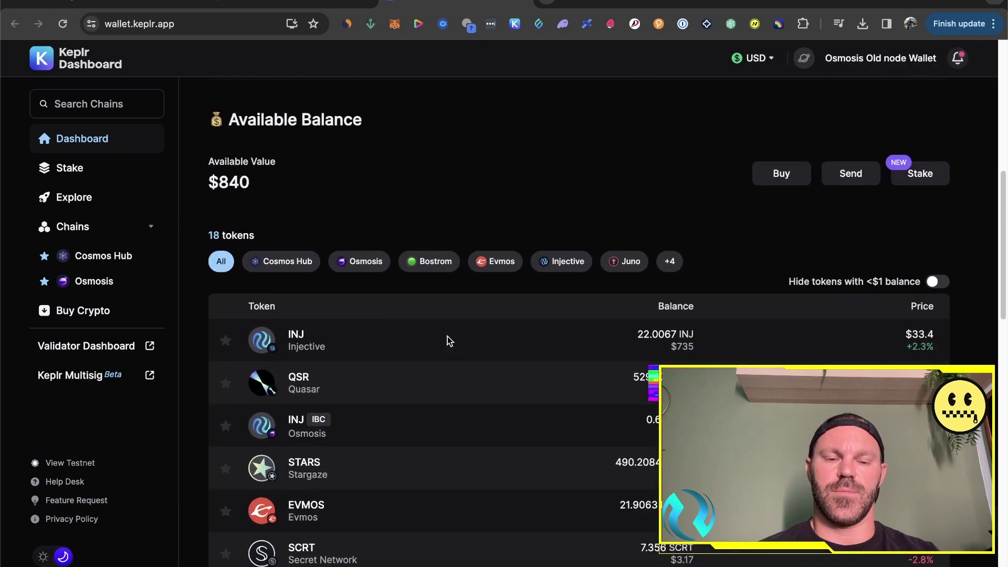
pyautogui.scroll(8, 447, 336)
# Step: Review the staking overview showing 9.9999 INJ staked, then start a new tab with helixapp
pyautogui.click(311, 148)
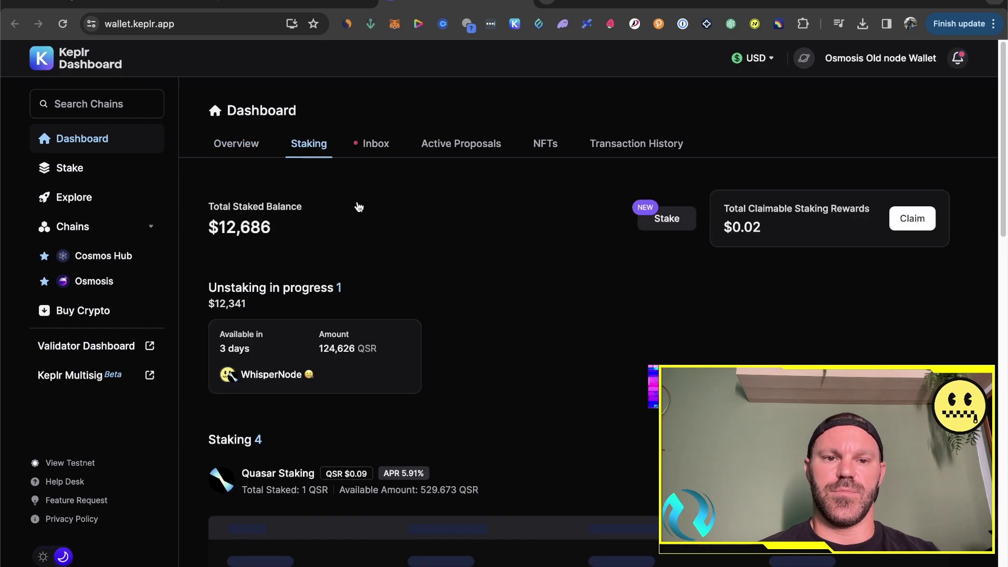
pyautogui.scroll(-4, 574, 333)
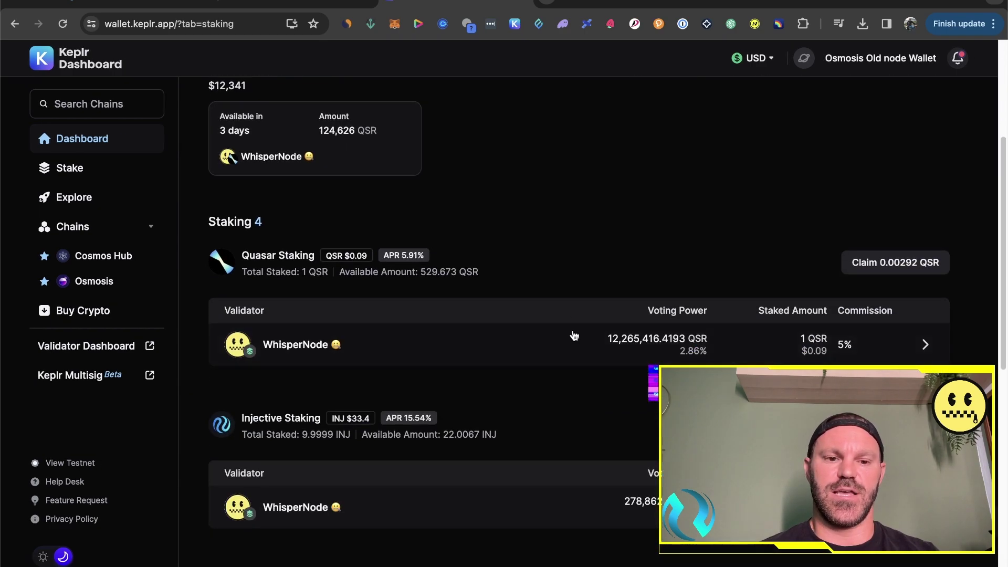
pyautogui.scroll(-2, 575, 335)
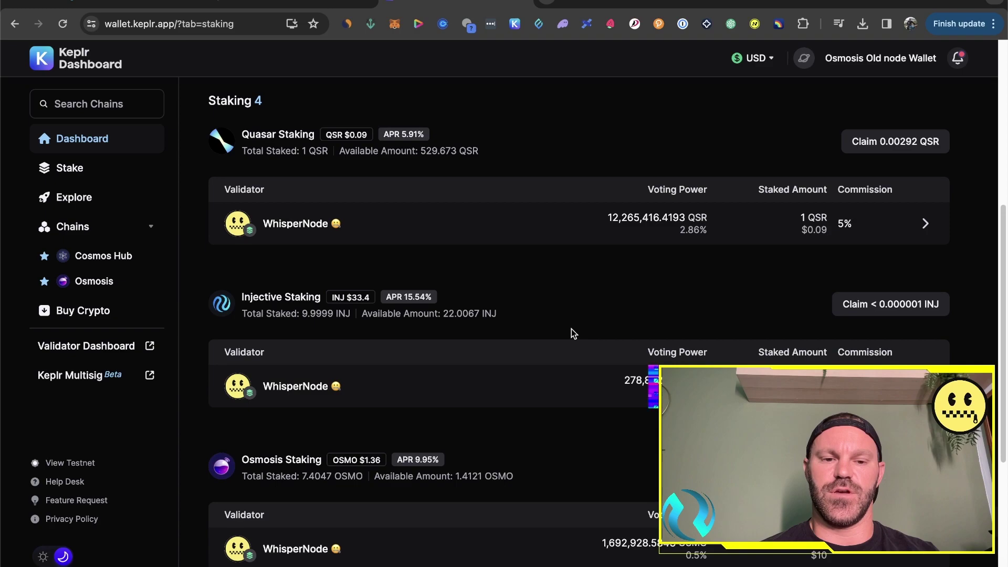
pyautogui.scroll(-1, 574, 333)
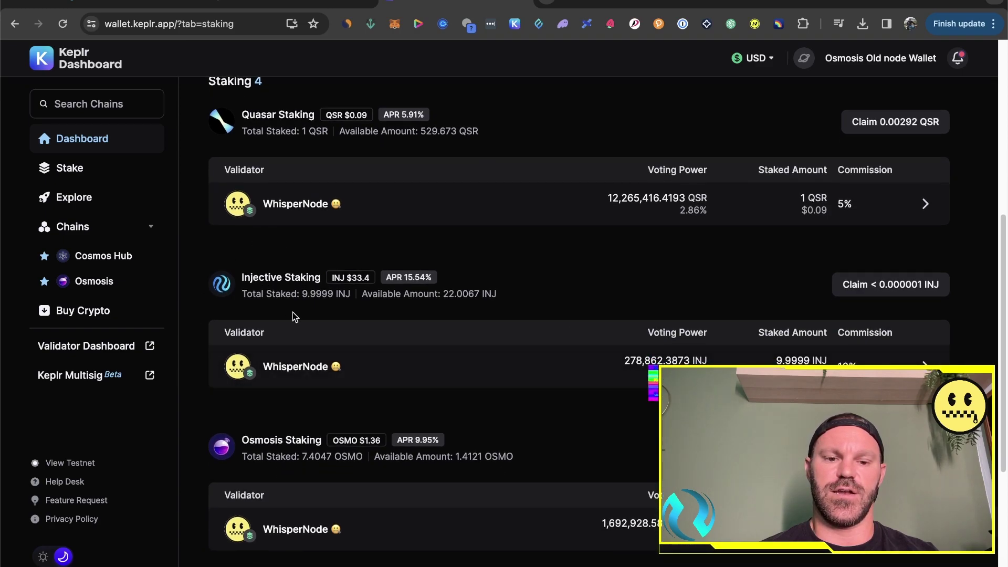
pyautogui.scroll(1, 295, 323)
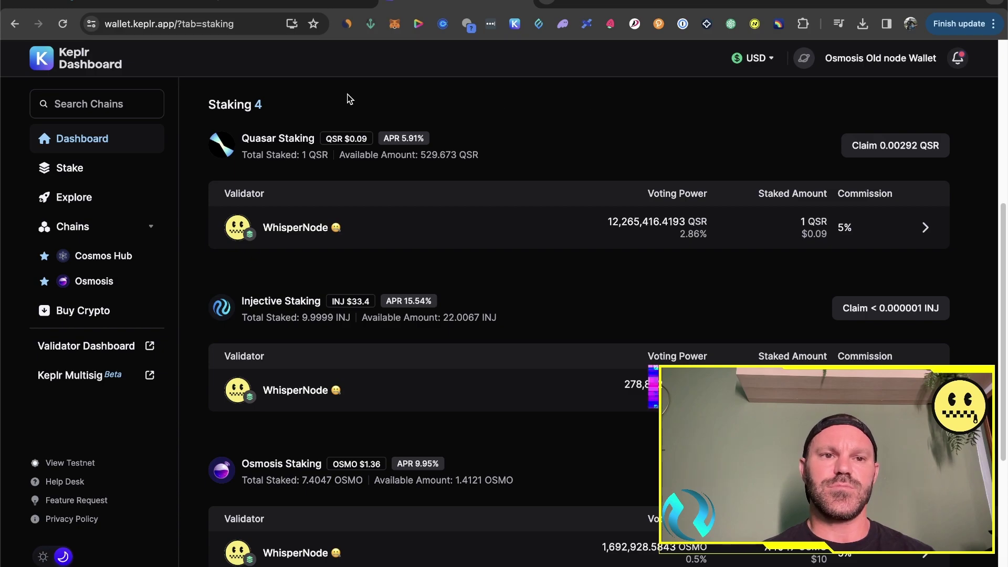
pyautogui.click(553, 2)
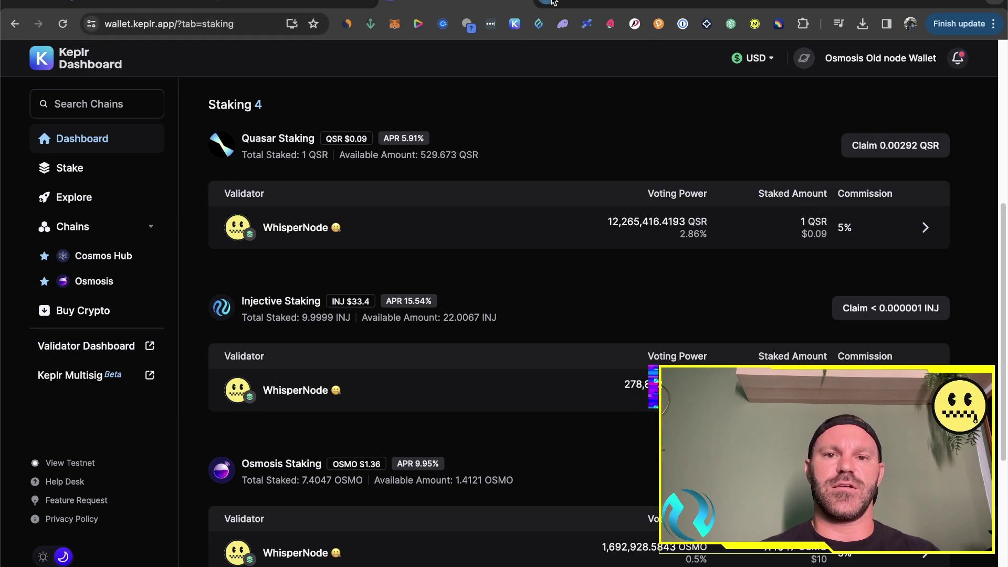
pyautogui.write('helixap')
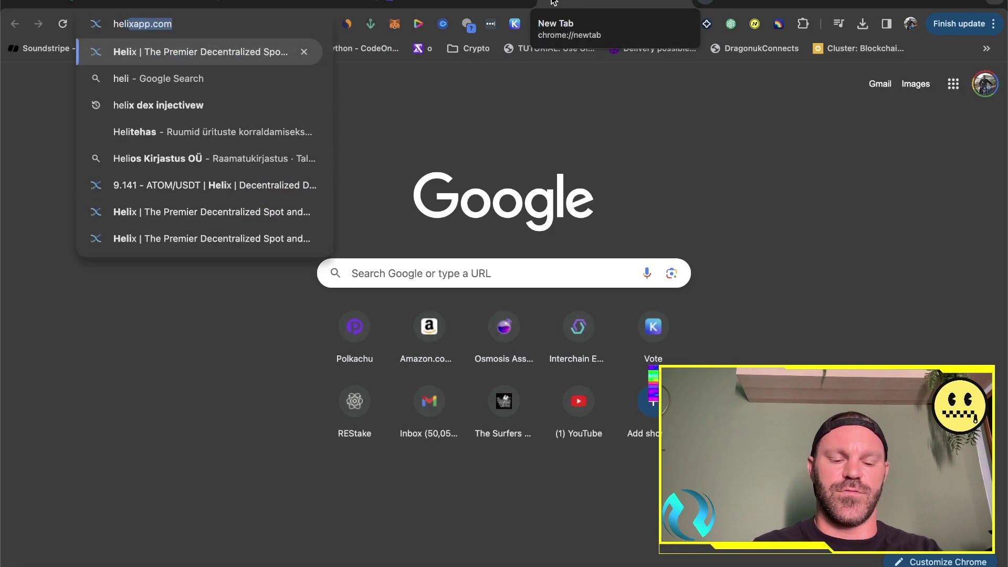
pyautogui.write('p')
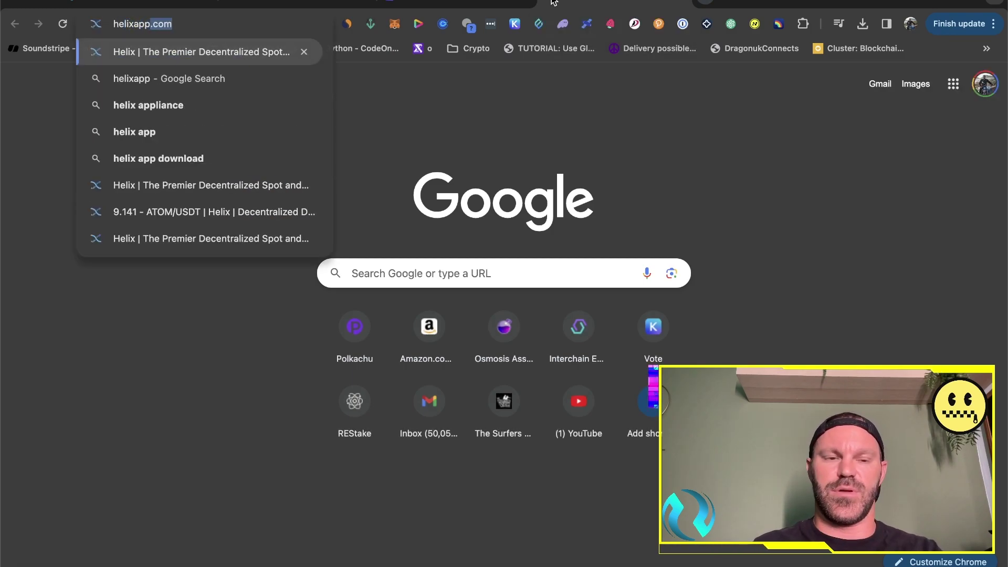
# Step: Load helixapp.com, close the TALIS promo, and bring up the Trade menu
pyautogui.press('Return')
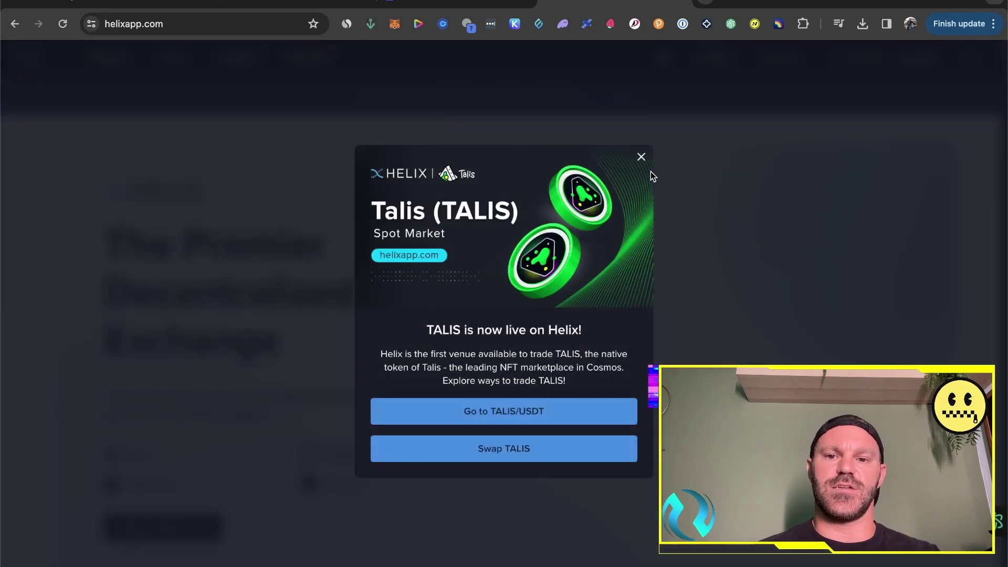
pyautogui.click(642, 157)
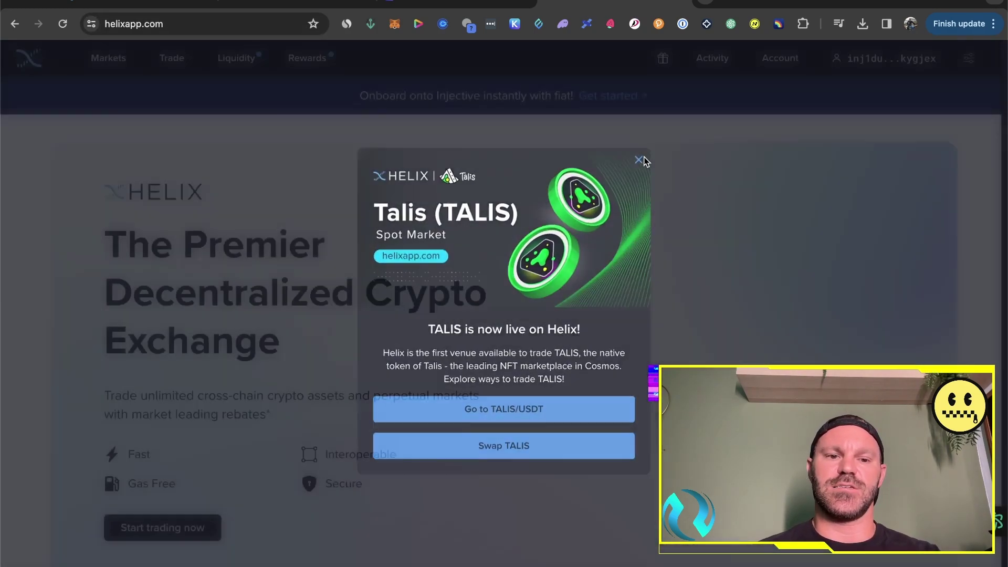
pyautogui.scroll(-1, 504, 310)
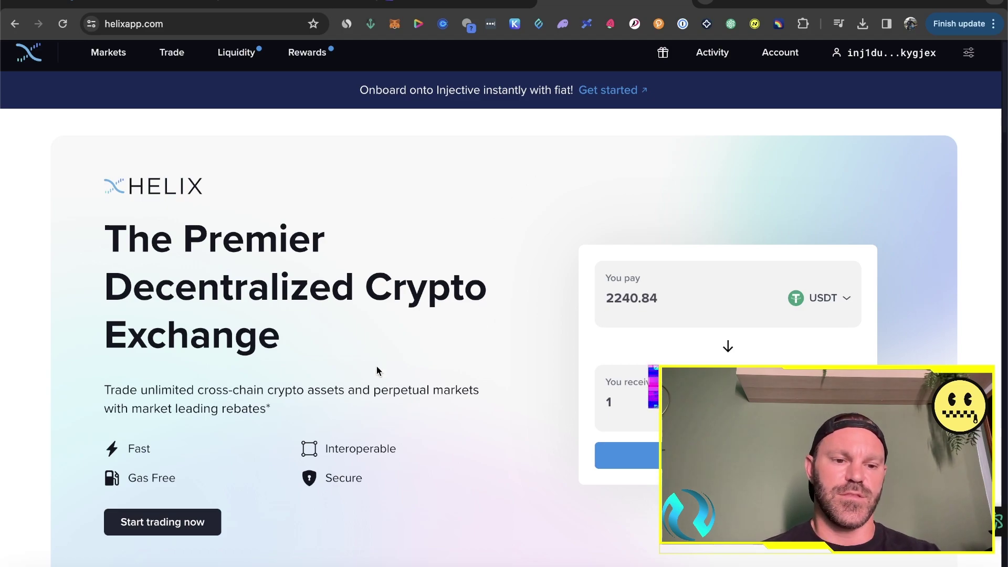
pyautogui.scroll(-1, 379, 370)
pyautogui.scroll(1, 194, 315)
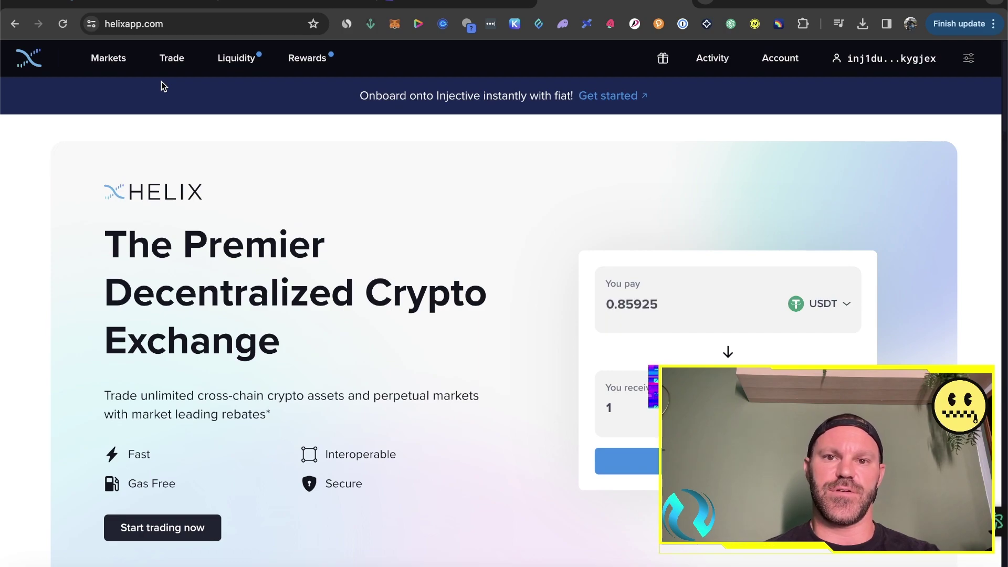
pyautogui.moveTo(184, 71)
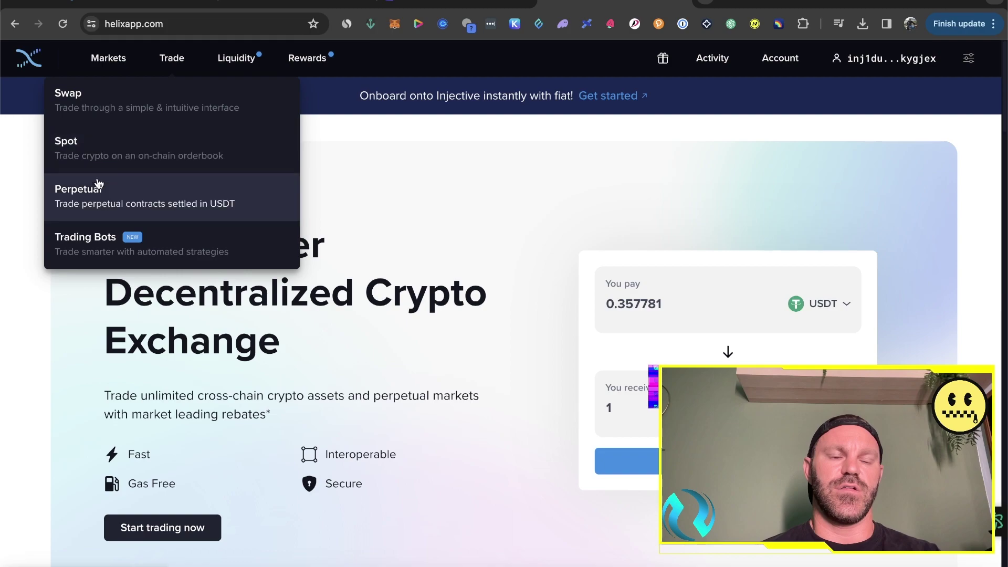
# Step: Open Helix's Swap page and flip it to pay with INJ
pyautogui.click(120, 109)
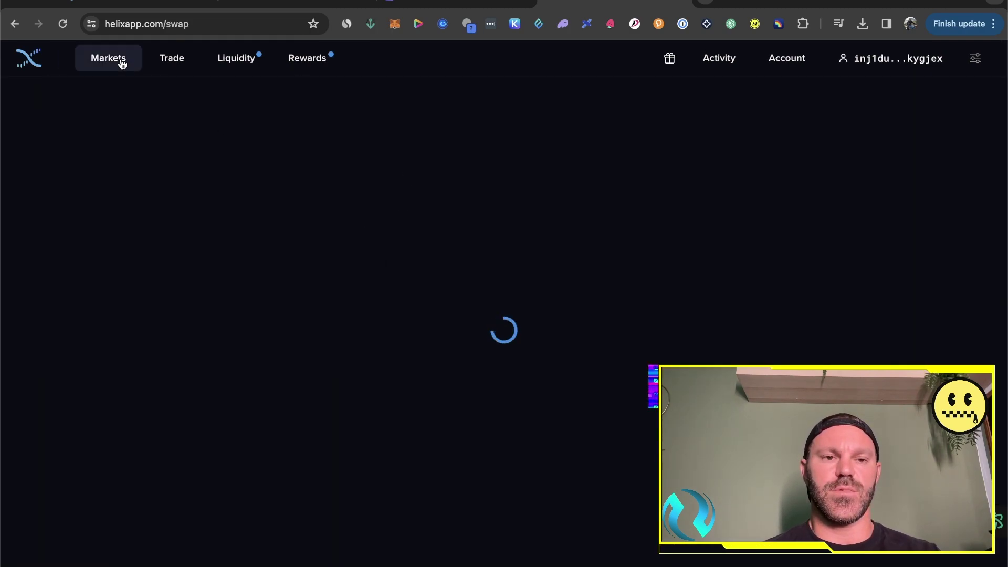
pyautogui.moveTo(187, 70)
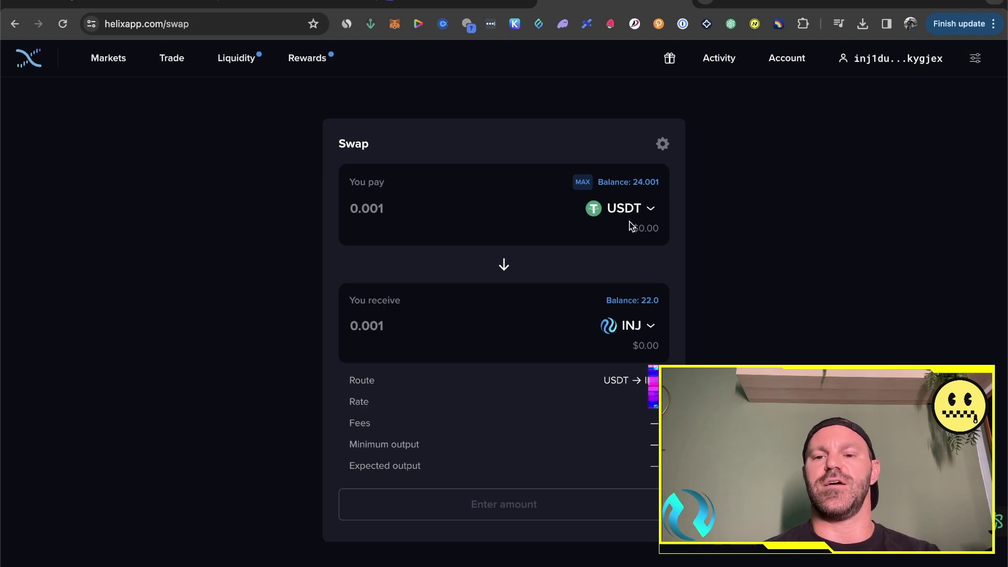
pyautogui.click(503, 267)
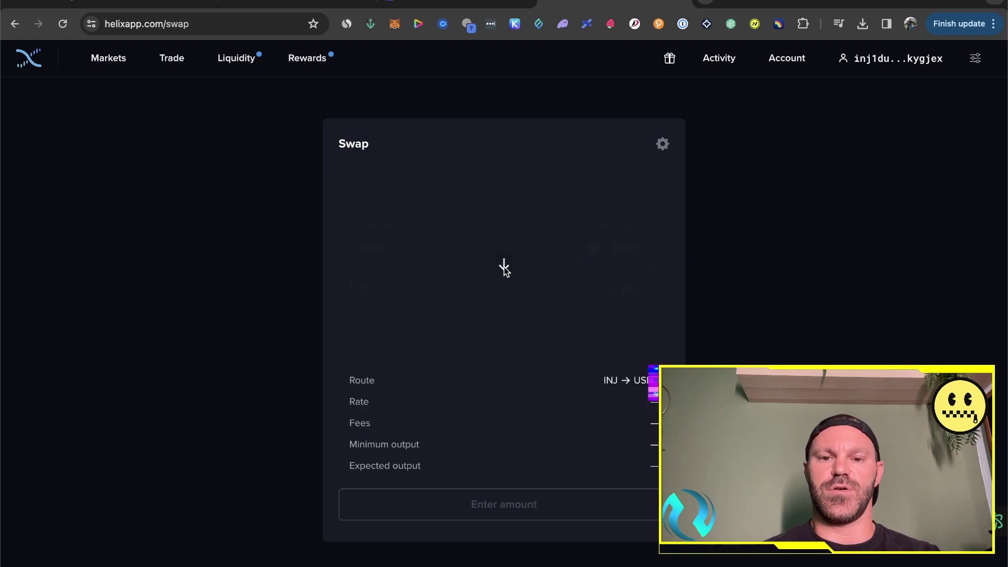
# Step: Pick TALIS as the token to receive from the Select a token list
pyautogui.click(648, 327)
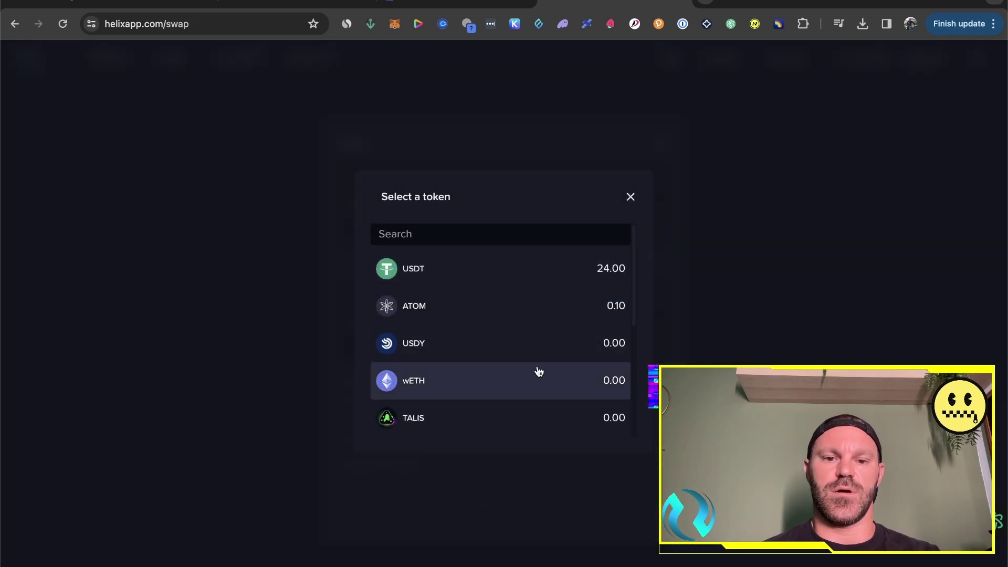
pyautogui.scroll(-2, 502, 375)
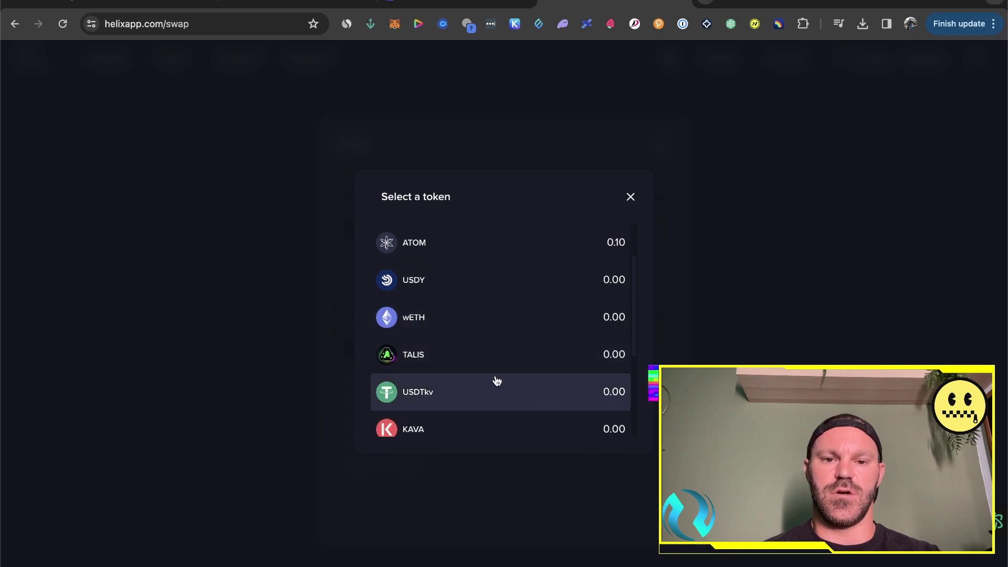
pyautogui.scroll(1, 497, 381)
pyautogui.scroll(-3, 577, 389)
pyautogui.scroll(-1, 536, 362)
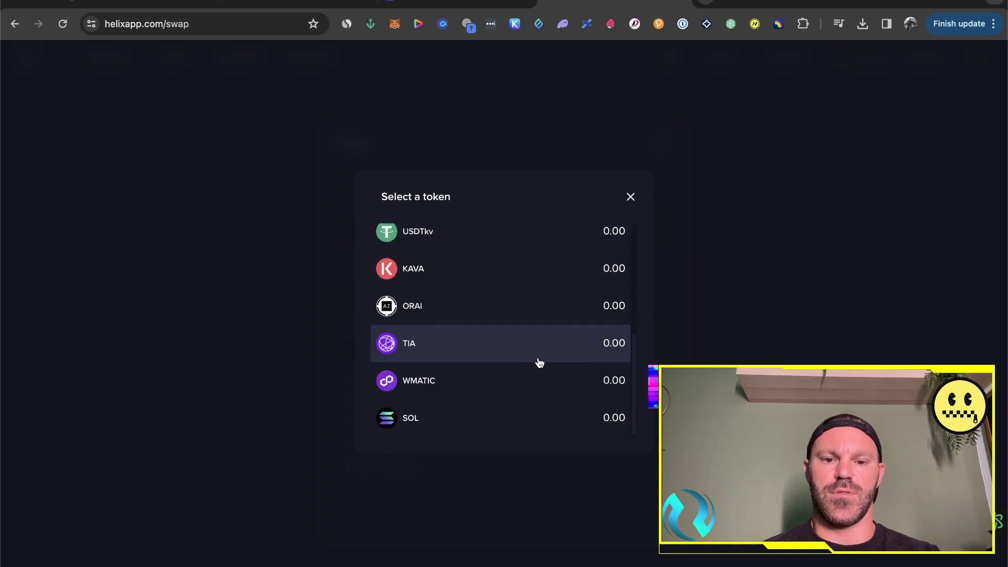
pyautogui.scroll(5, 473, 348)
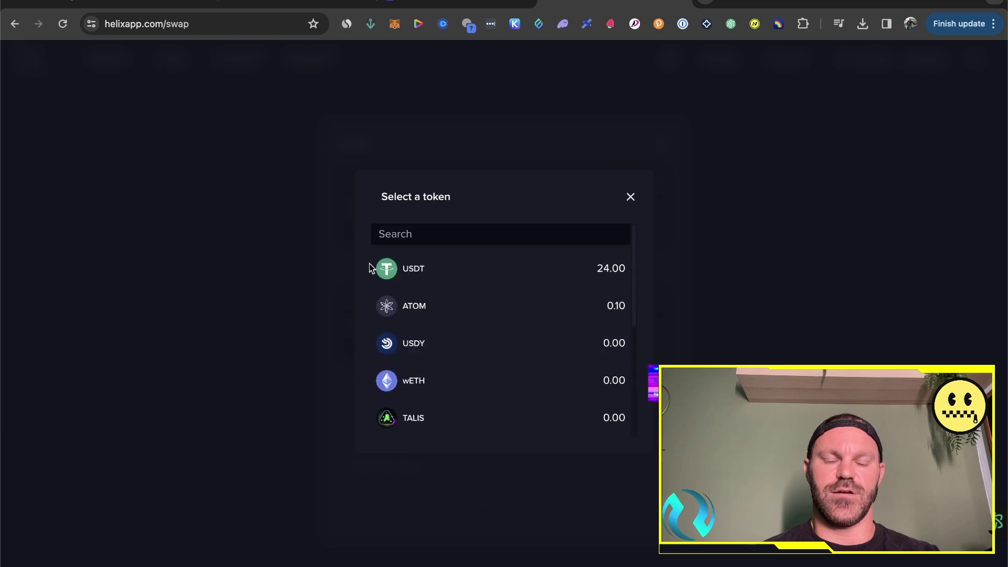
pyautogui.scroll(-5, 468, 342)
pyautogui.scroll(5, 516, 382)
pyautogui.scroll(-6, 514, 377)
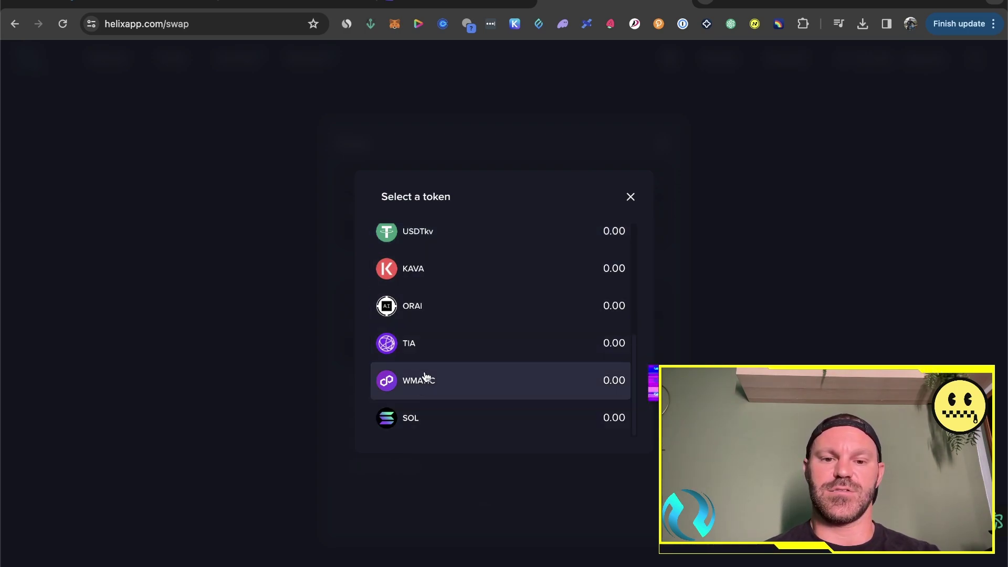
pyautogui.scroll(5, 481, 387)
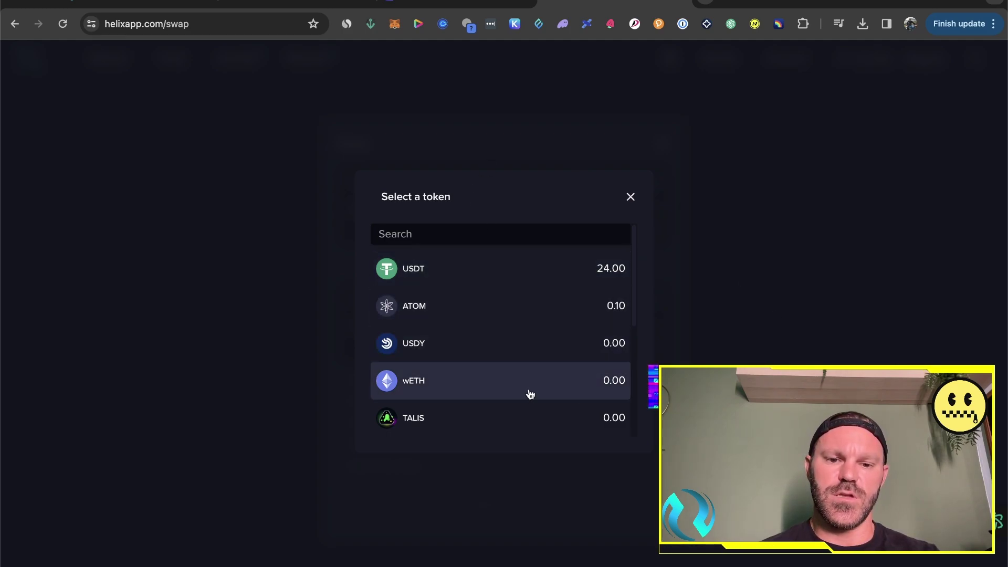
pyautogui.scroll(-3, 520, 391)
pyautogui.click(444, 288)
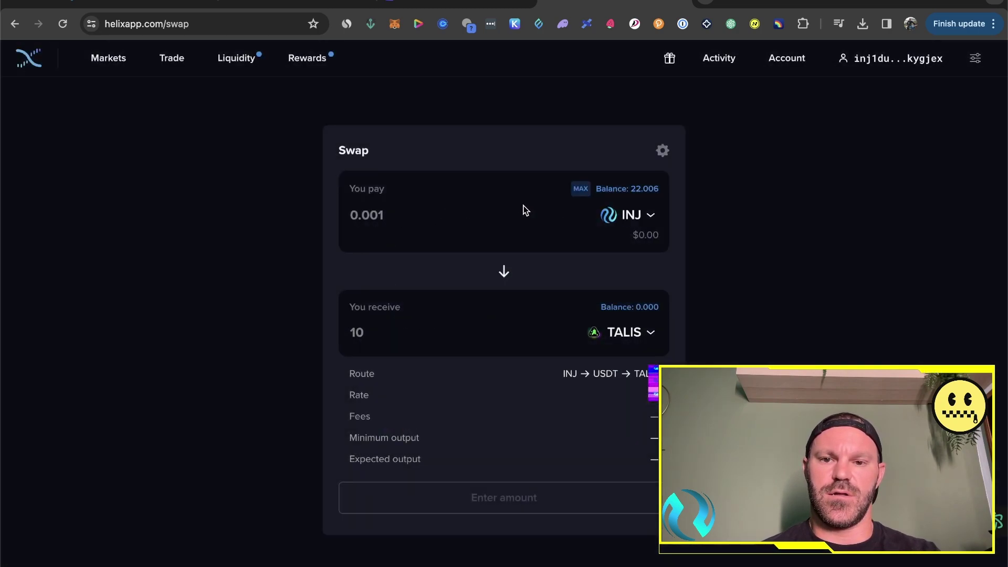
# Step: Set the Helix swap to pay with the full 22.006 INJ balance
pyautogui.click(389, 218)
pyautogui.doubleClick(374, 214)
pyautogui.click(582, 193)
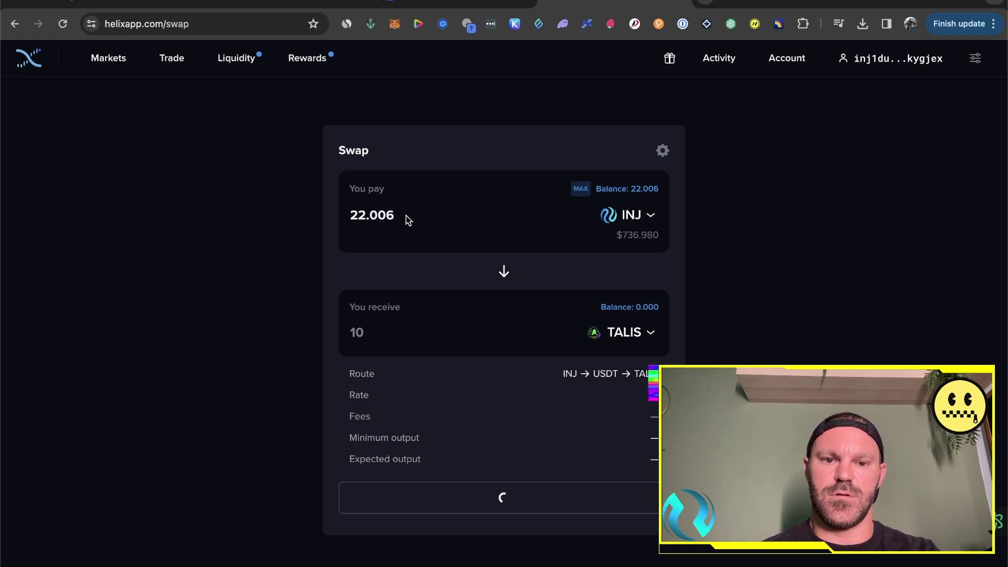
pyautogui.moveTo(352, 215); pyautogui.dragTo(384, 229)
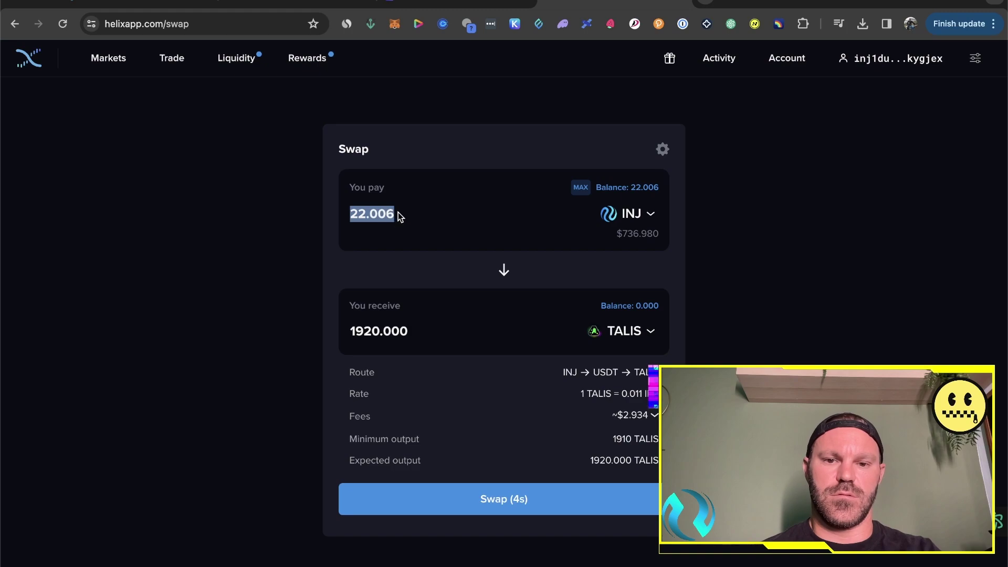
pyautogui.click(397, 218)
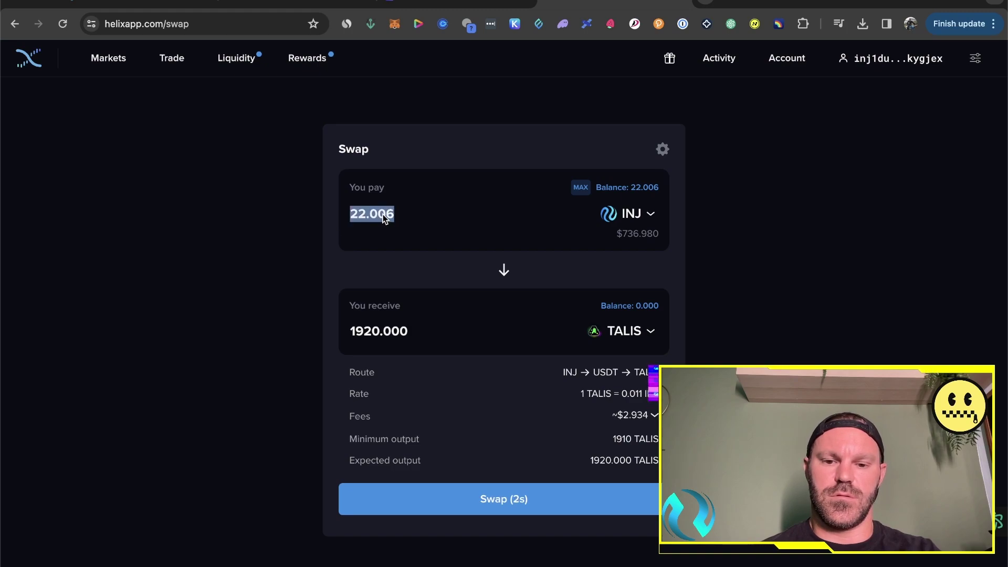
# Step: Keep INJ as the pay token and refresh the expired quote for 1920 TALIS, 1910 minimum
pyautogui.click(609, 210)
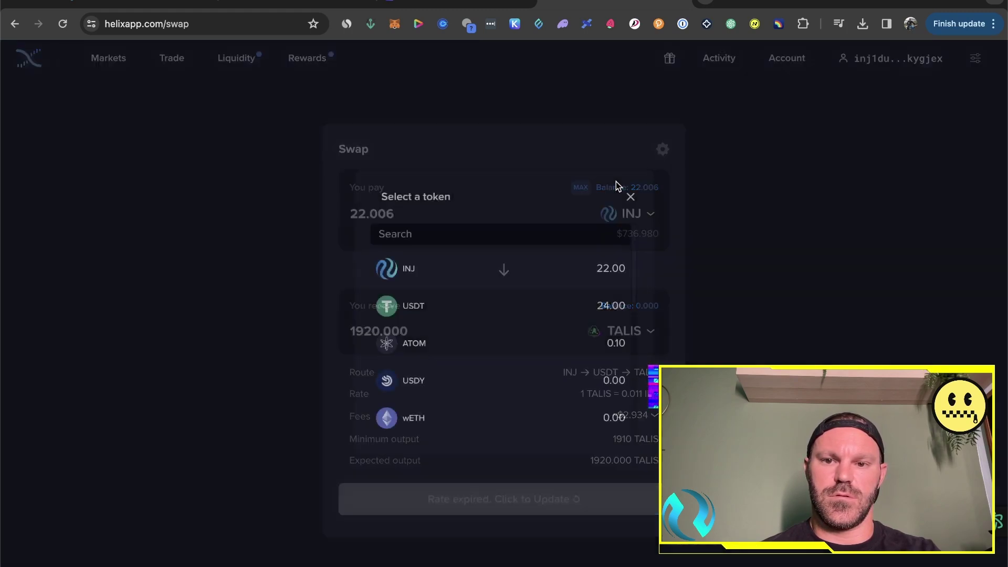
pyautogui.click(630, 197)
pyautogui.doubleClick(366, 217)
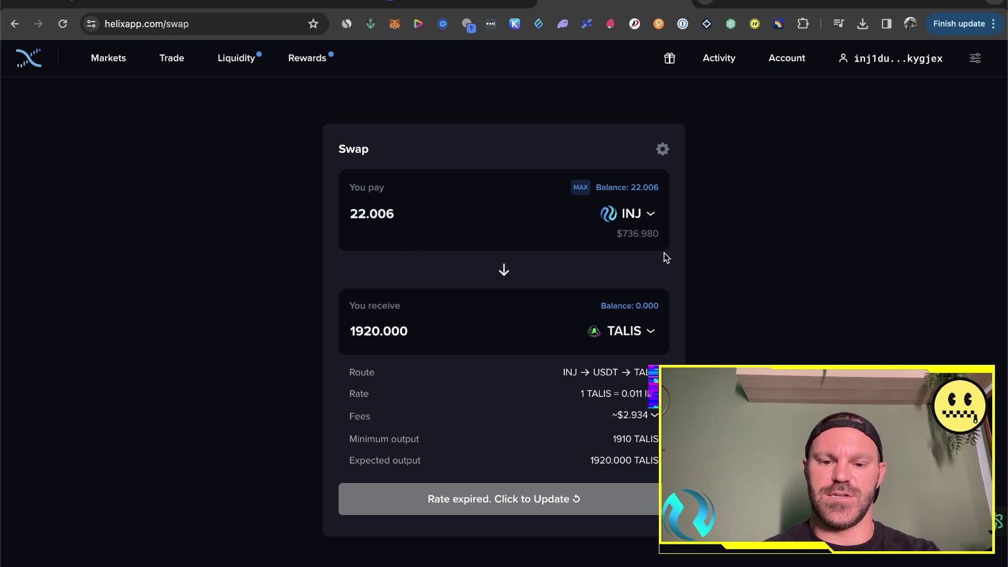
pyautogui.click(543, 502)
pyautogui.doubleClick(375, 220)
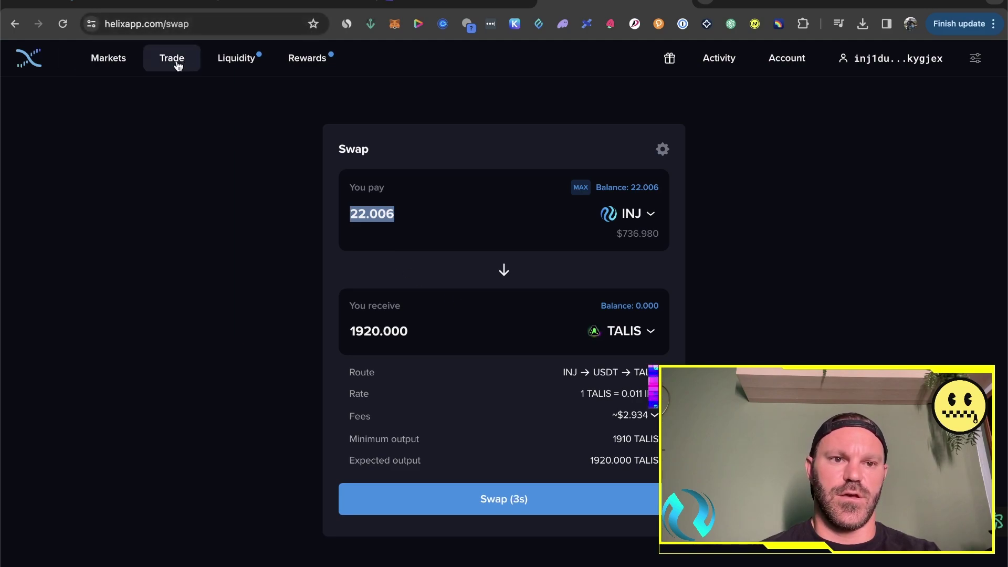
pyautogui.click(173, 60)
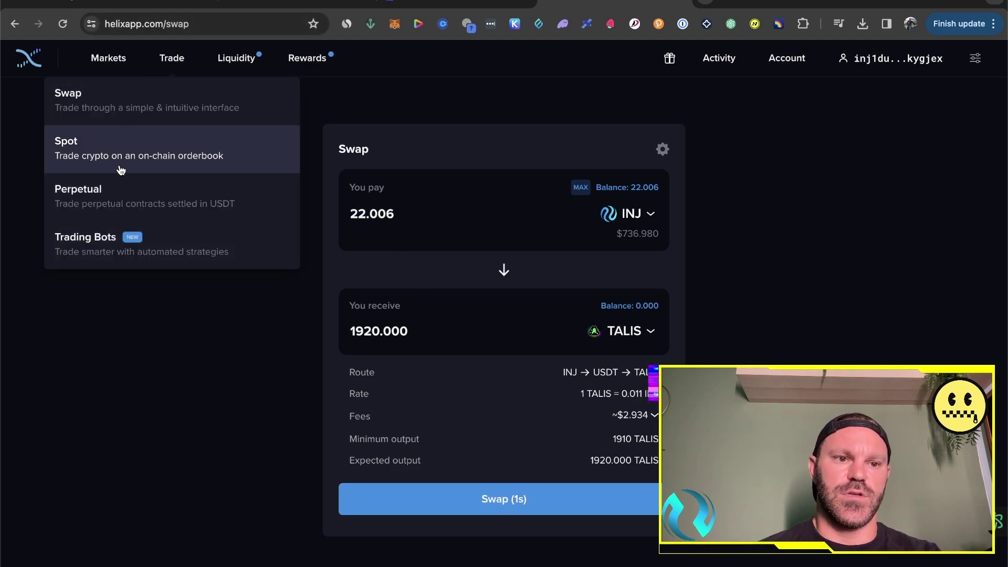
# Step: Switch to Spot trading and pick the TALIS/USDT market from the market list
pyautogui.click(124, 158)
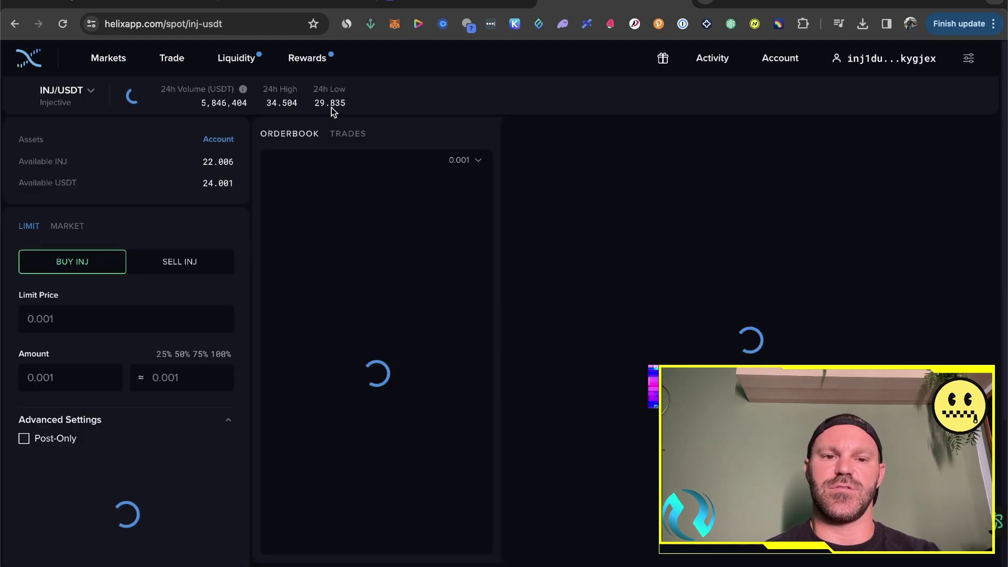
pyautogui.click(61, 90)
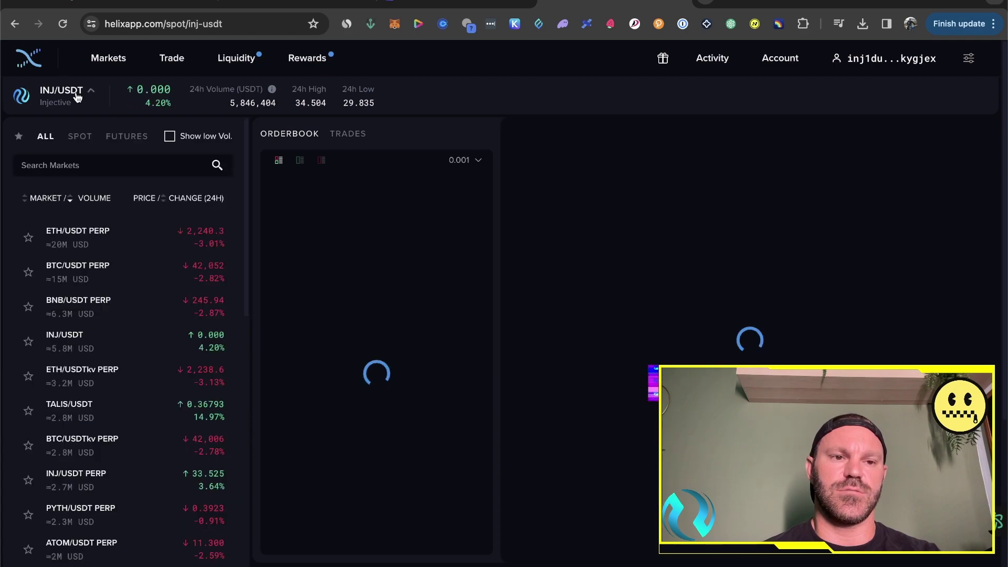
pyautogui.scroll(-5, 175, 366)
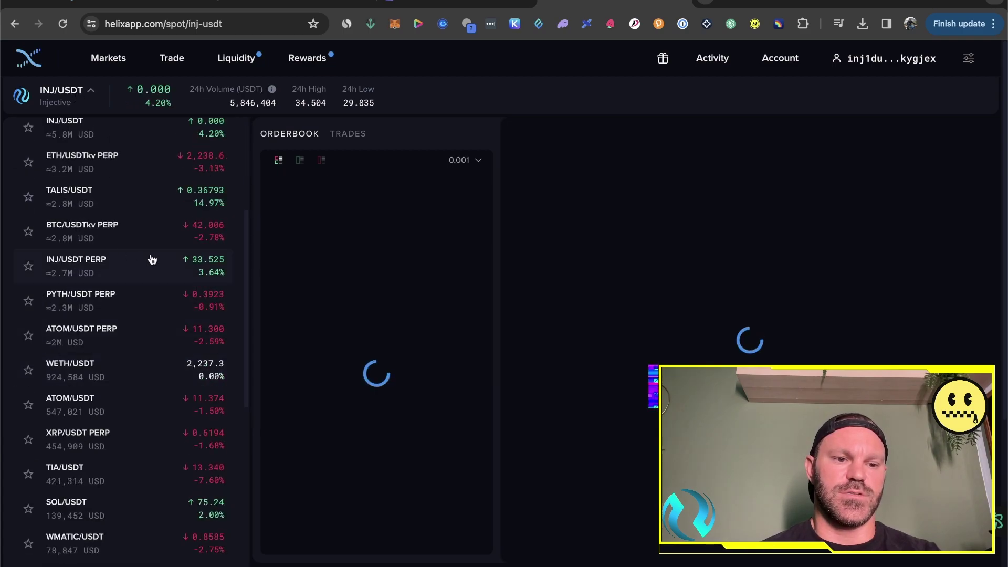
pyautogui.click(74, 210)
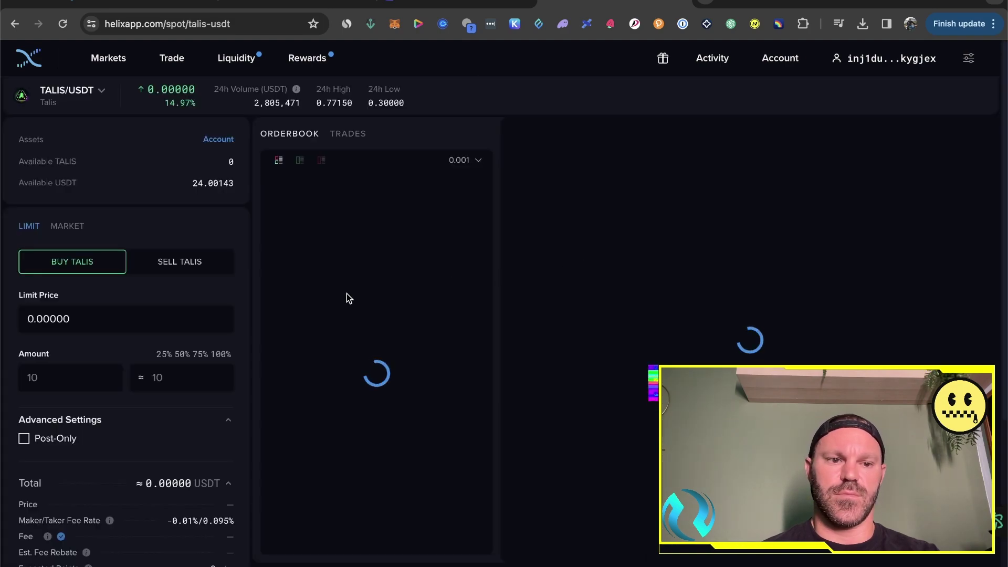
# Step: Change the TALIS limit buy price to 0.35 USDT
pyautogui.click(91, 319)
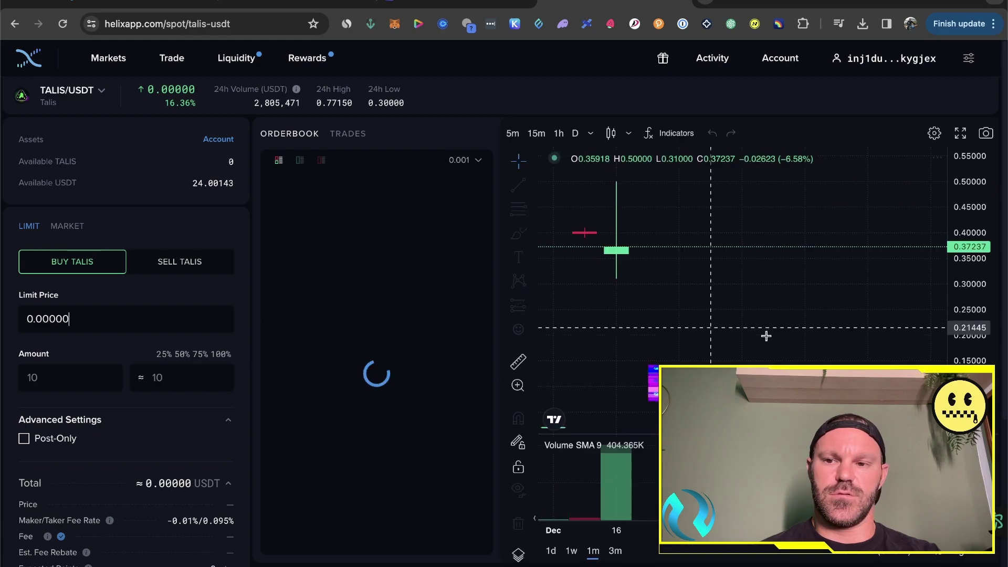
pyautogui.hscroll(-3, 710, 308)
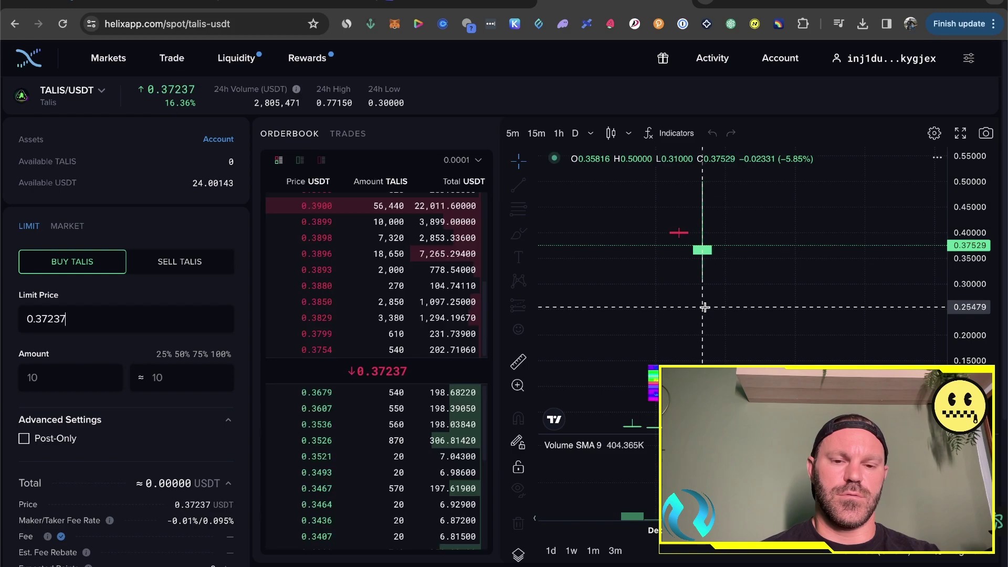
pyautogui.scroll(3, 357, 278)
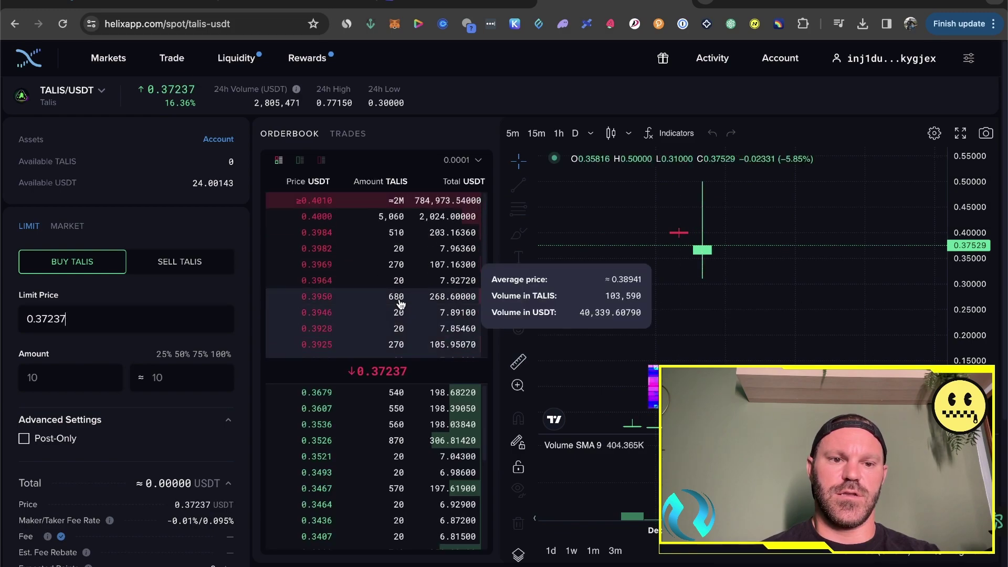
pyautogui.scroll(3, 321, 198)
pyautogui.scroll(-5, 378, 294)
pyautogui.scroll(3, 55, 218)
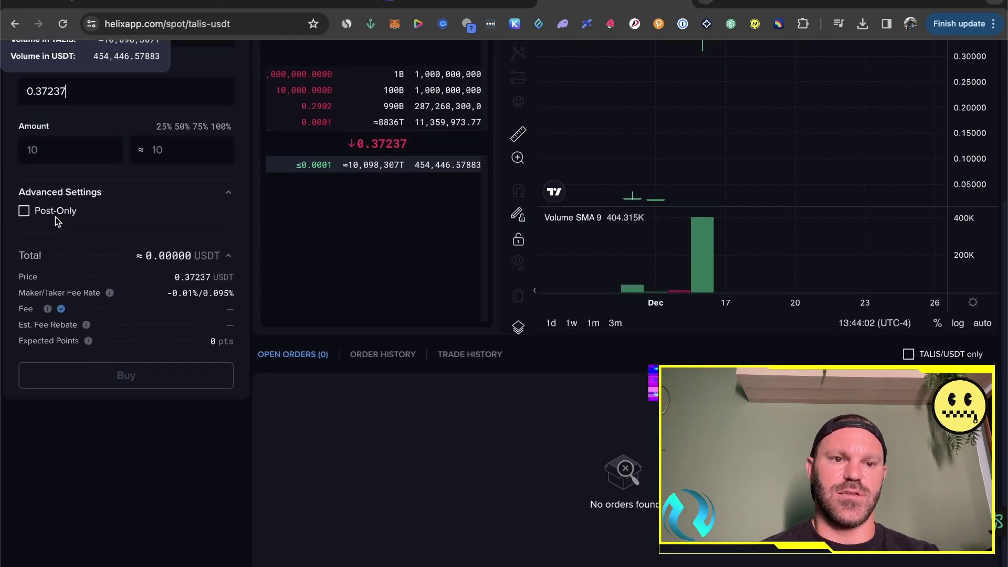
pyautogui.scroll(2, 145, 261)
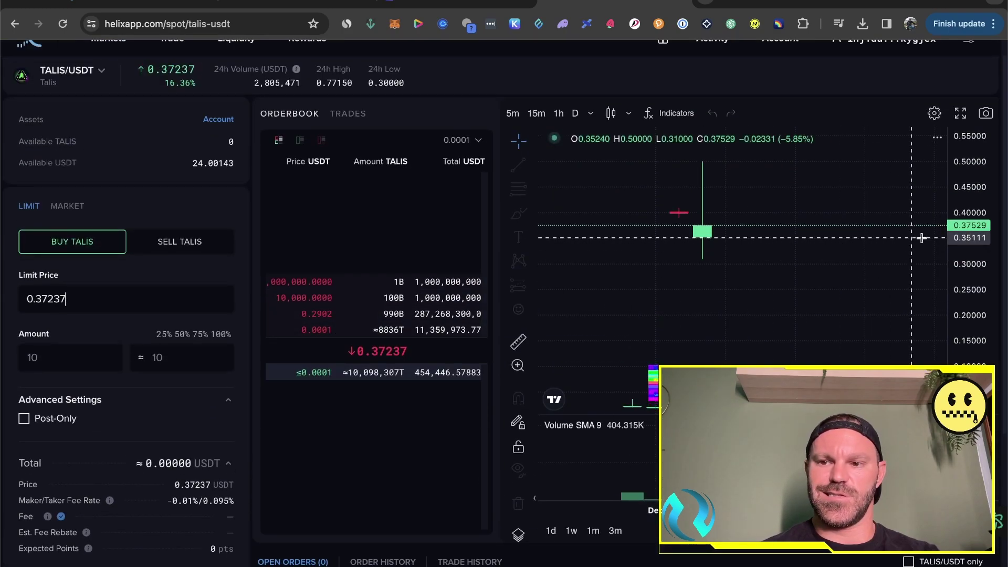
pyautogui.moveTo(73, 297); pyautogui.dragTo(42, 298)
pyautogui.write('5')
# Step: Enter an order amount of 10 TALIS, totalling about 3.50 USDT
pyautogui.click(66, 357)
pyautogui.write('190')
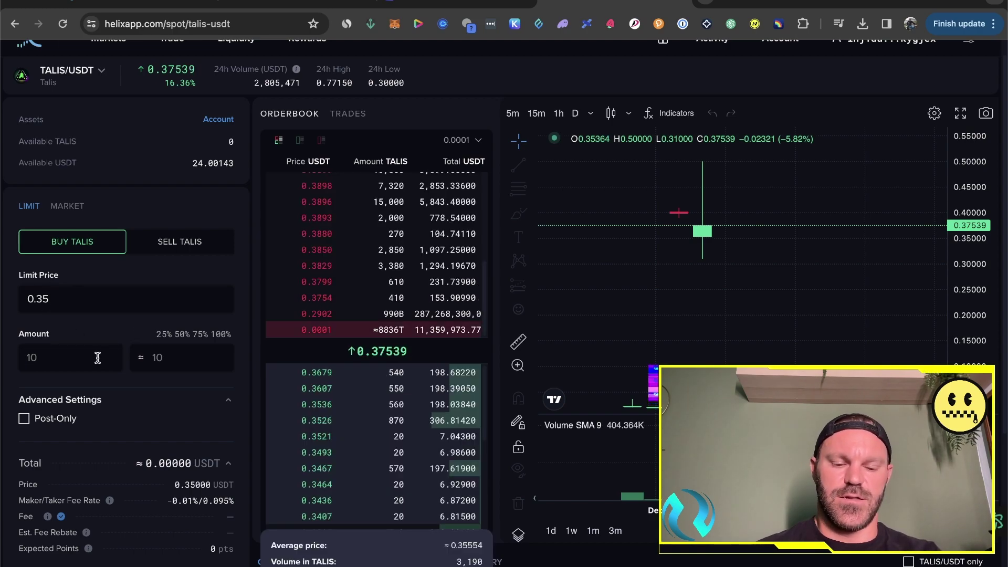
pyautogui.press('BackSpace')
pyautogui.press('BackSpace')
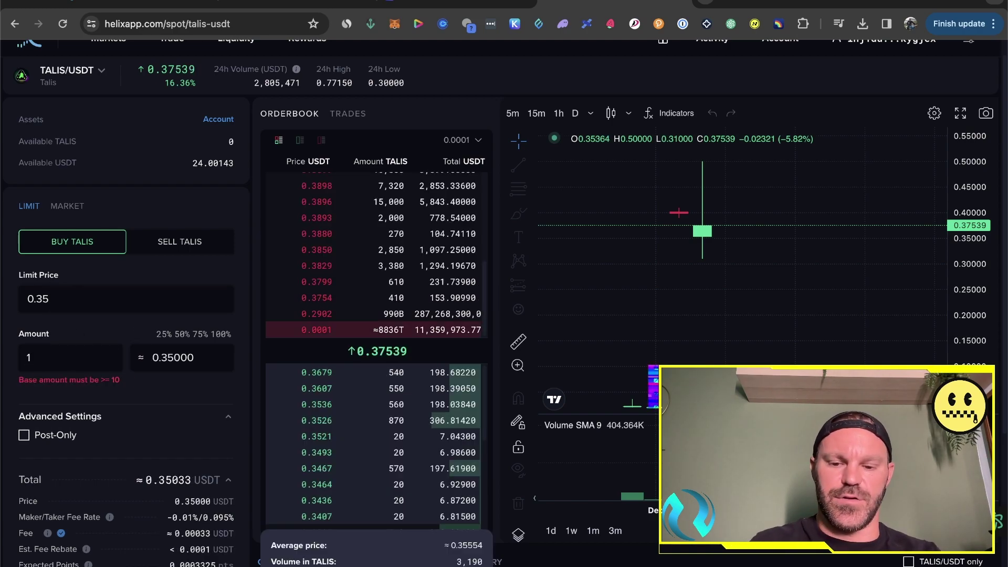
pyautogui.write('0')
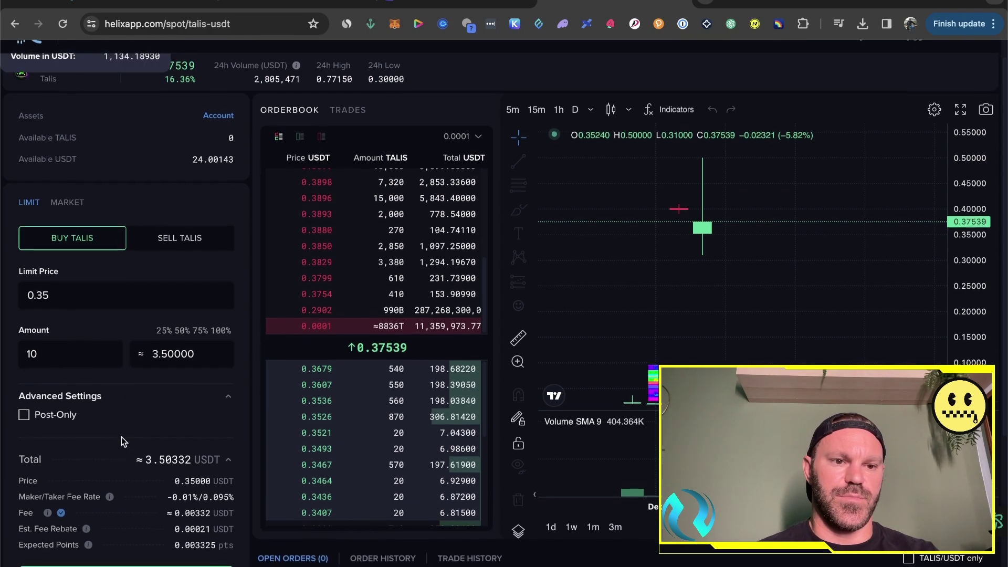
pyautogui.scroll(-1, 138, 525)
# Step: Submit the 10 TALIS limit buy at 0.35 and approve it in Keplr
pyautogui.click(131, 554)
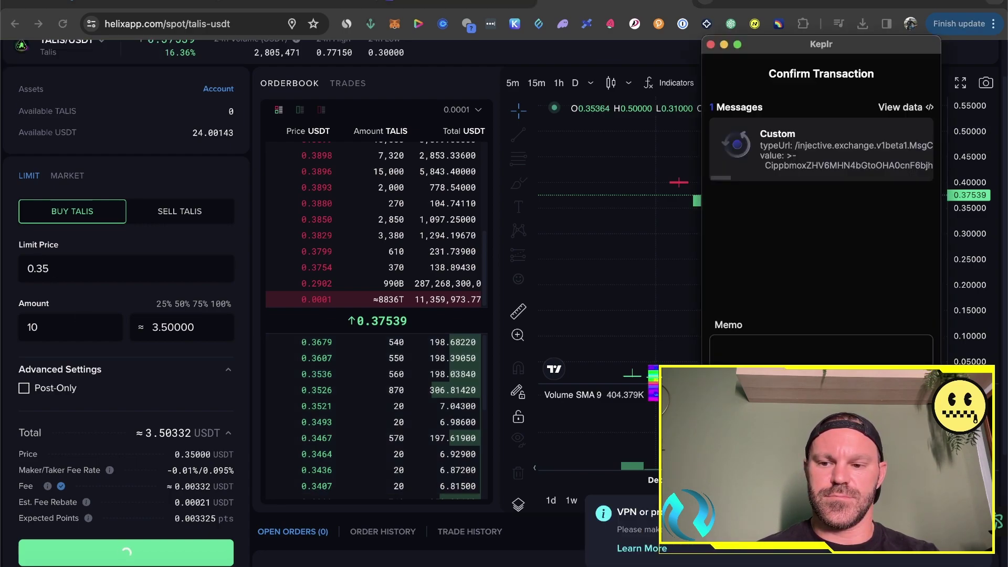
pyautogui.click(842, 439)
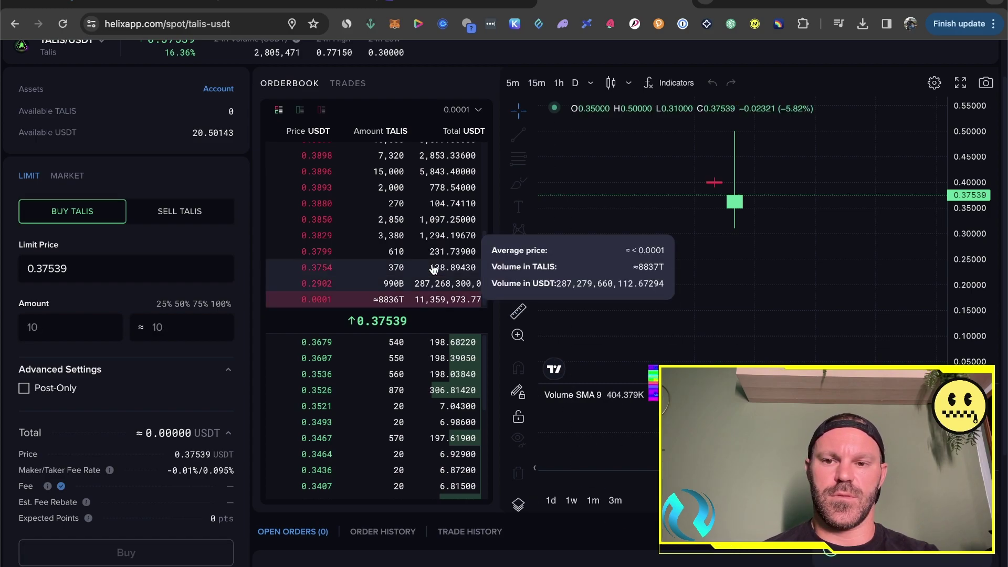
pyautogui.scroll(-3, 494, 388)
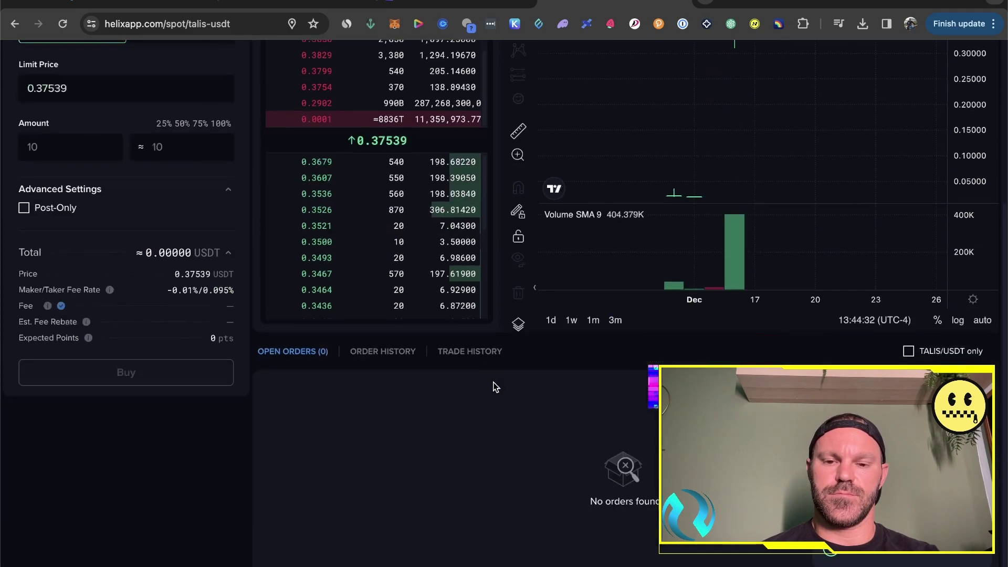
pyautogui.scroll(3, 495, 387)
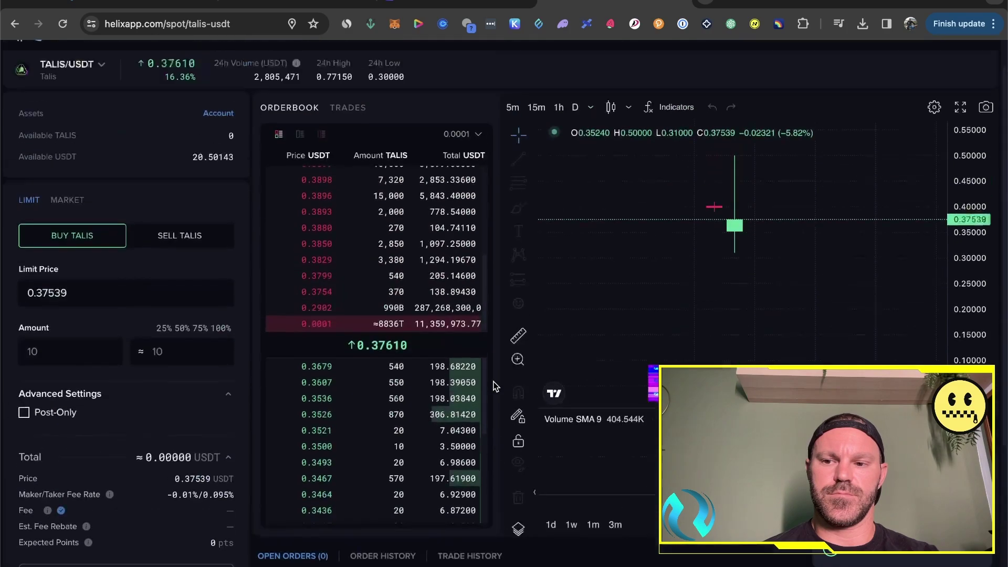
pyautogui.scroll(-3, 495, 384)
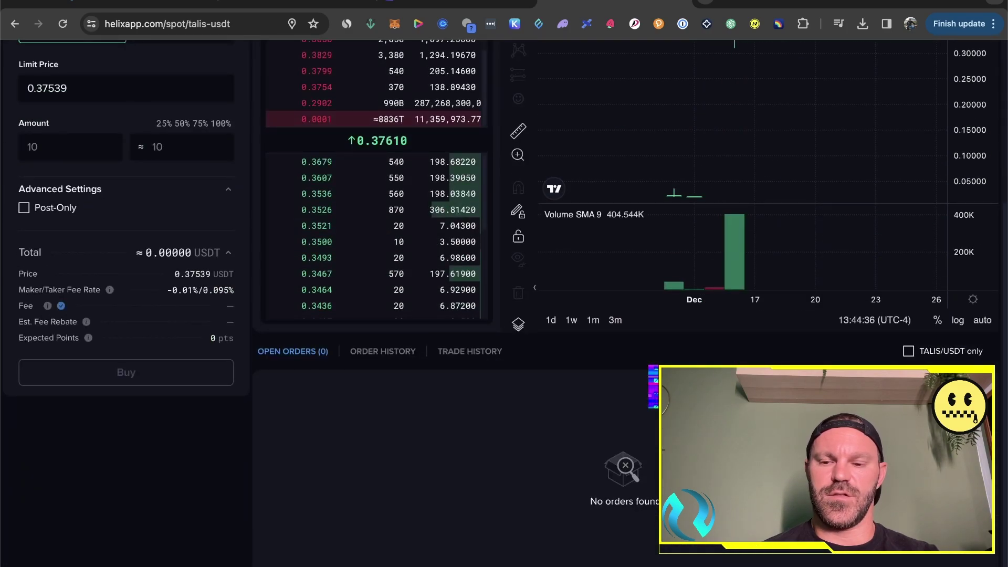
pyautogui.scroll(1, 553, 427)
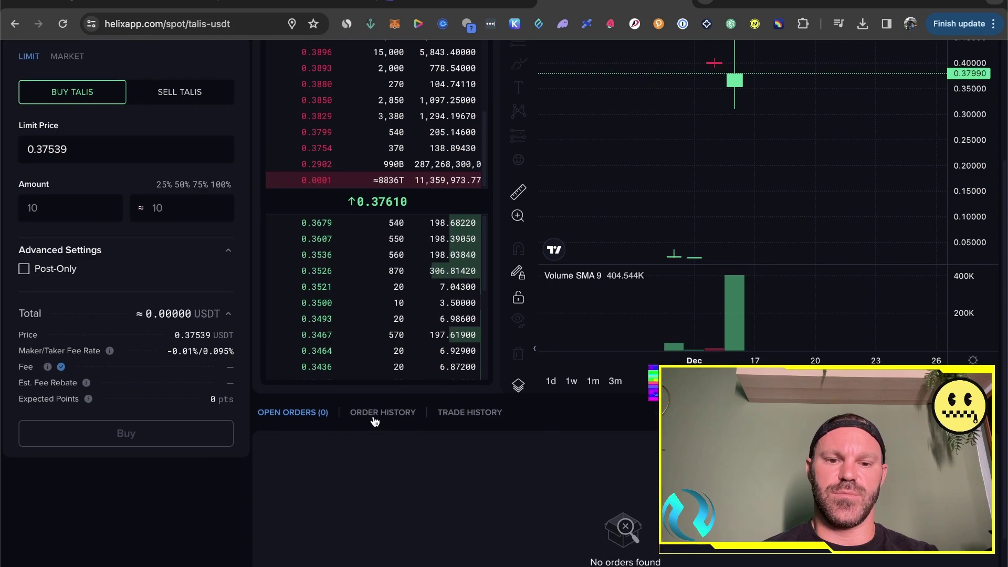
pyautogui.scroll(2, 513, 448)
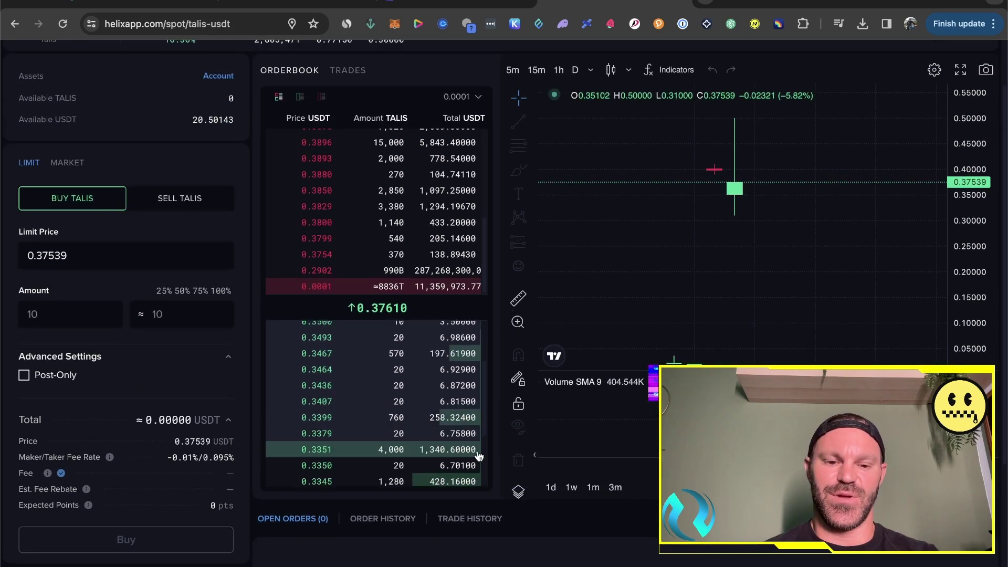
# Step: Check Order History and Open Orders to find the open TALIS/USDT buy order
pyautogui.click(382, 520)
pyautogui.scroll(-2, 426, 520)
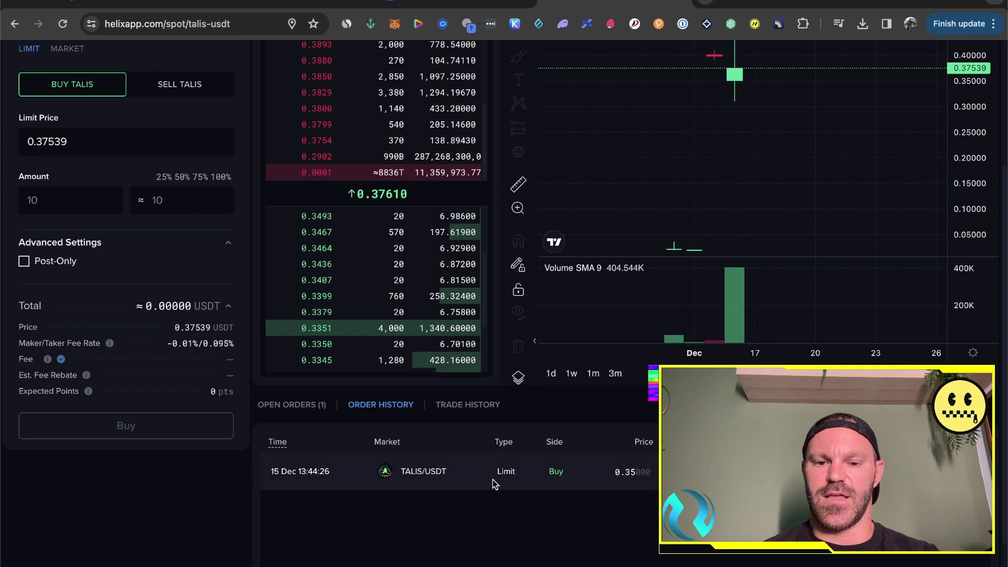
pyautogui.click(289, 405)
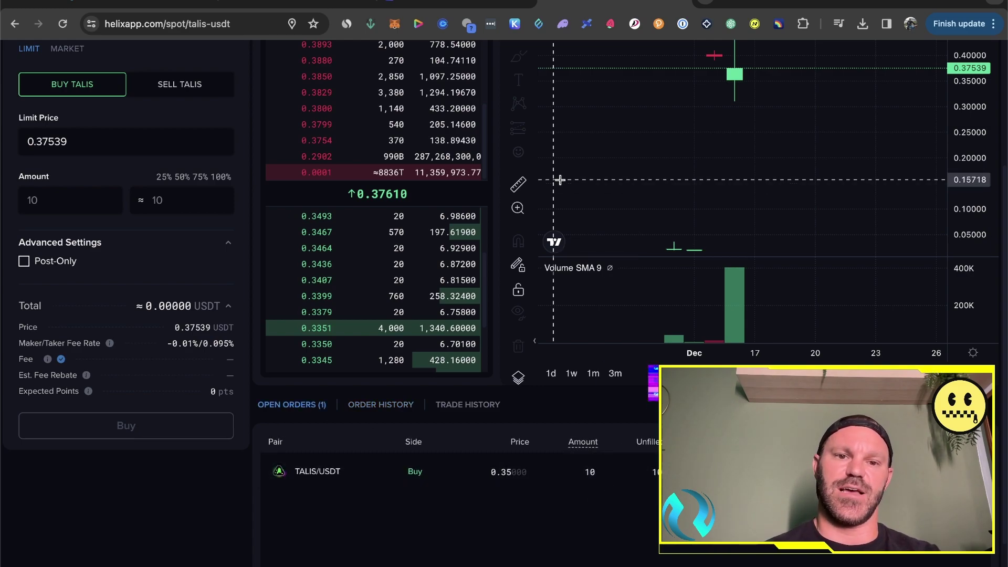
pyautogui.scroll(1, 423, 176)
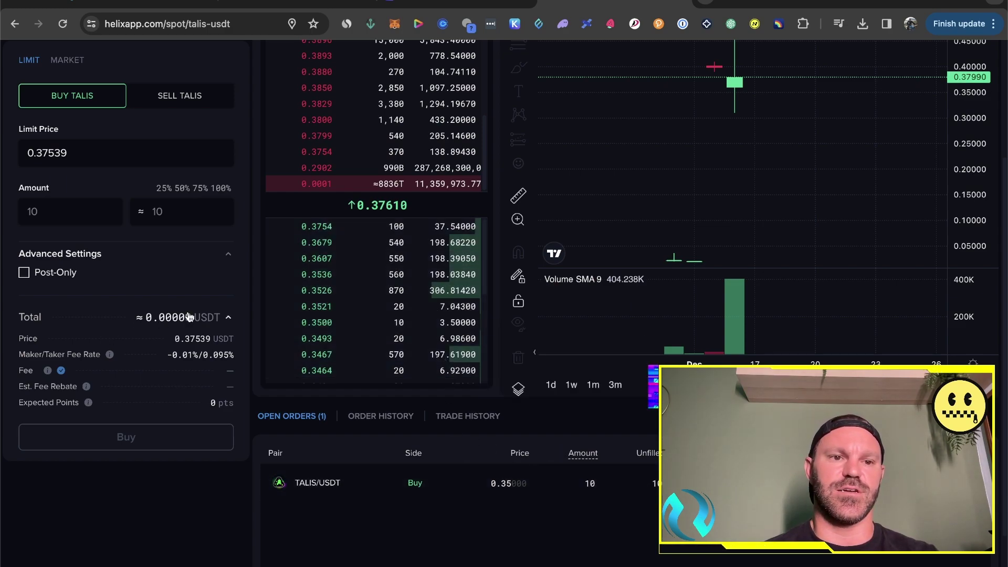
pyautogui.scroll(3, 307, 354)
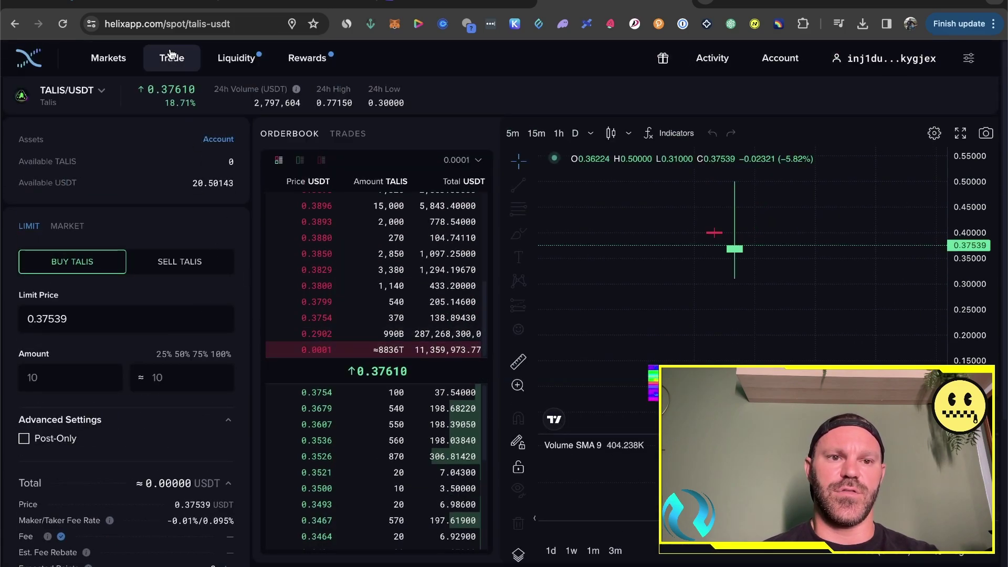
pyautogui.moveTo(170, 54)
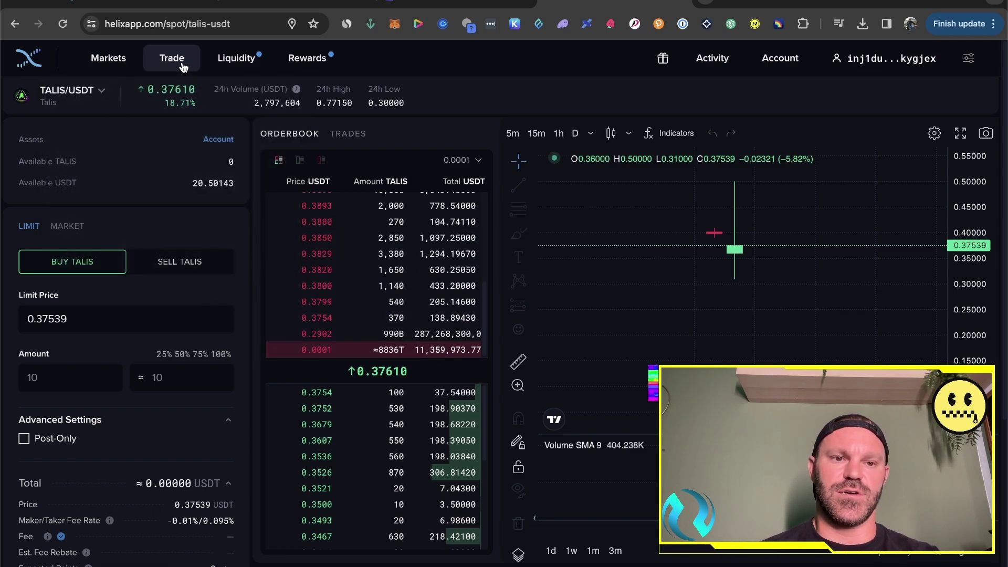
# Step: Open the INJ/USDT Spot Grid bot with Auto range and 20 grids, then select the address bar
pyautogui.click(170, 247)
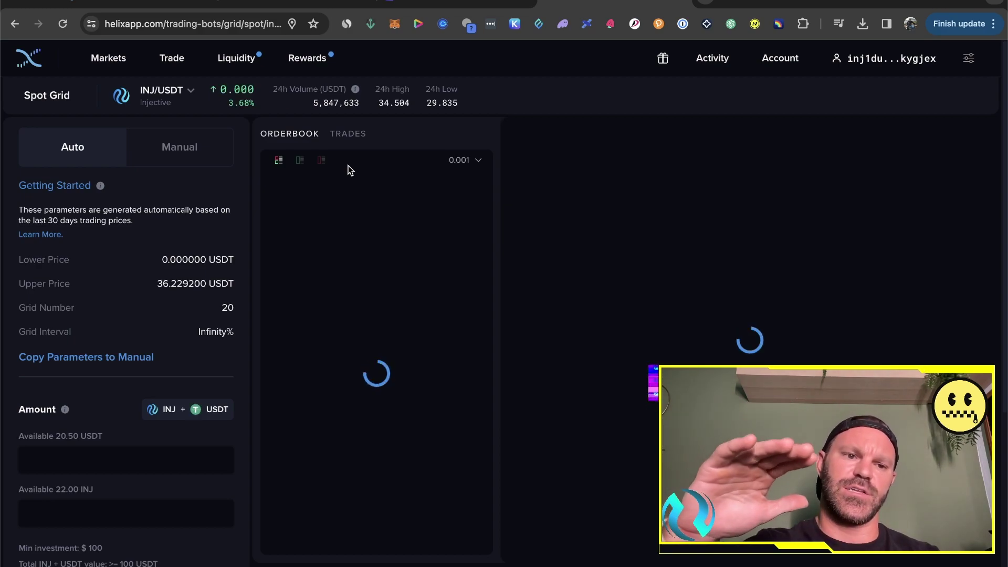
pyautogui.click(183, 101)
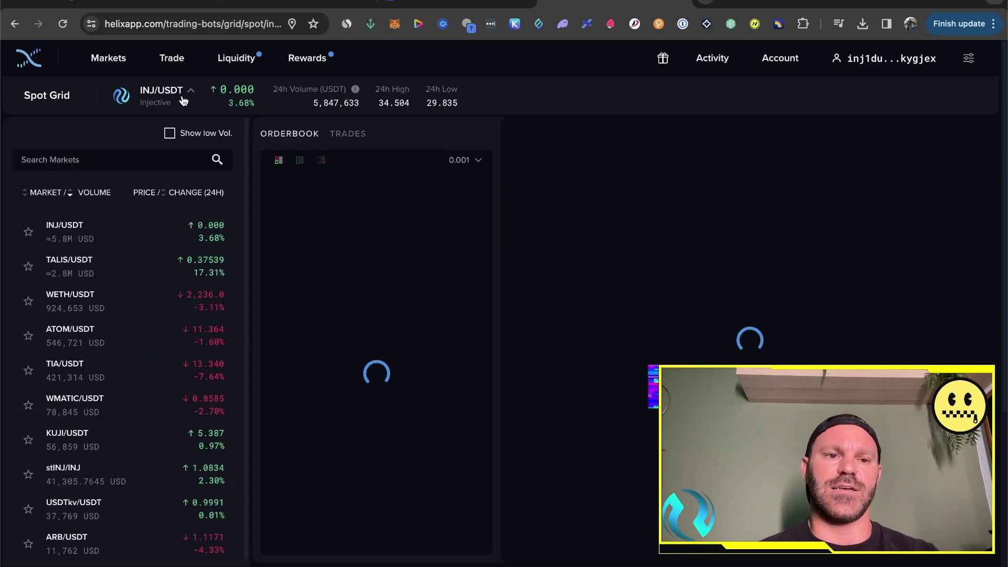
pyautogui.click(182, 101)
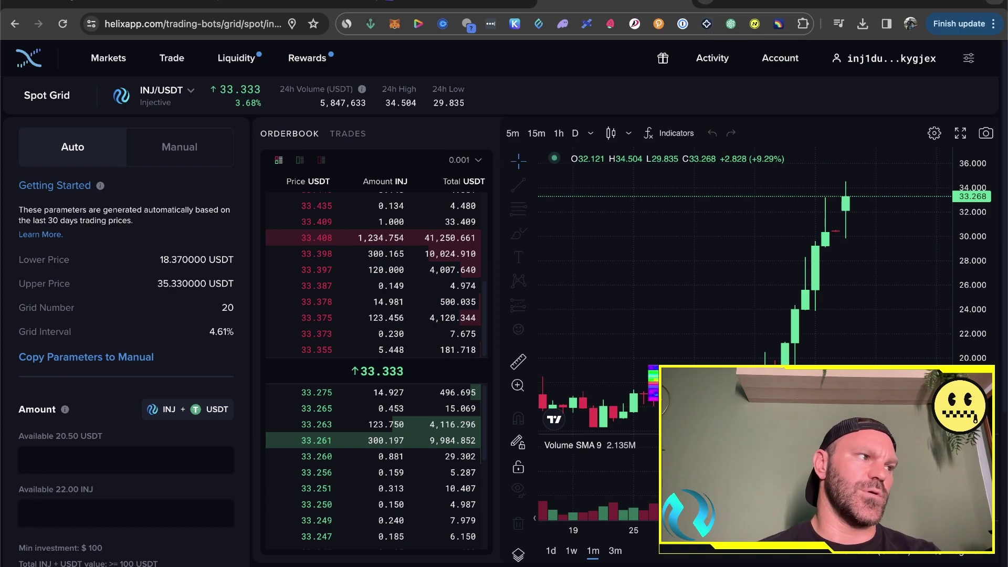
pyautogui.click(266, 25)
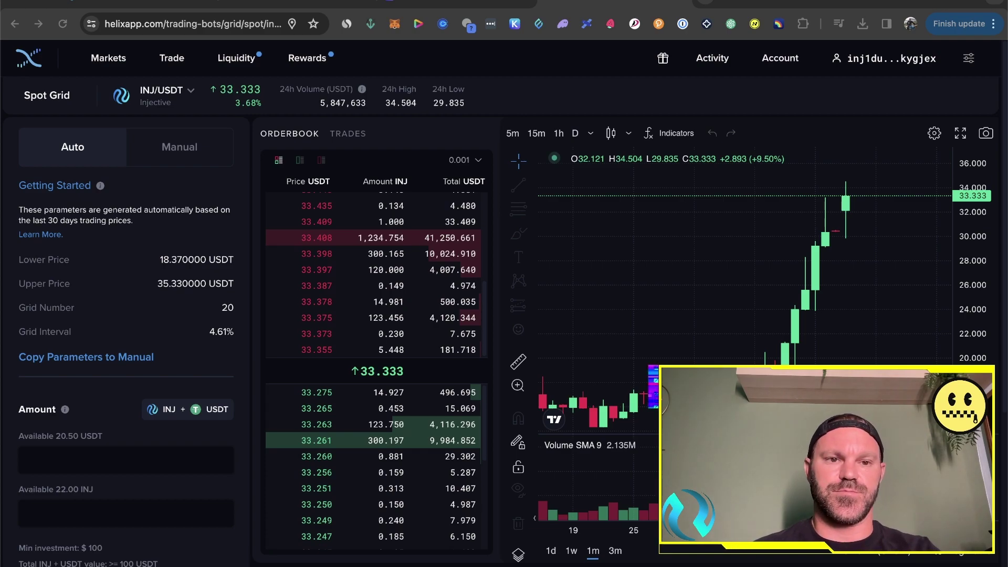
pyautogui.click(248, 21)
# Step: Paste and load the injective.talis.art get-started address, then scroll back to the top
pyautogui.hotkey('ctrl', 'a')
pyautogui.write('https://injective.talis.art/get-started')
pyautogui.press('Return')
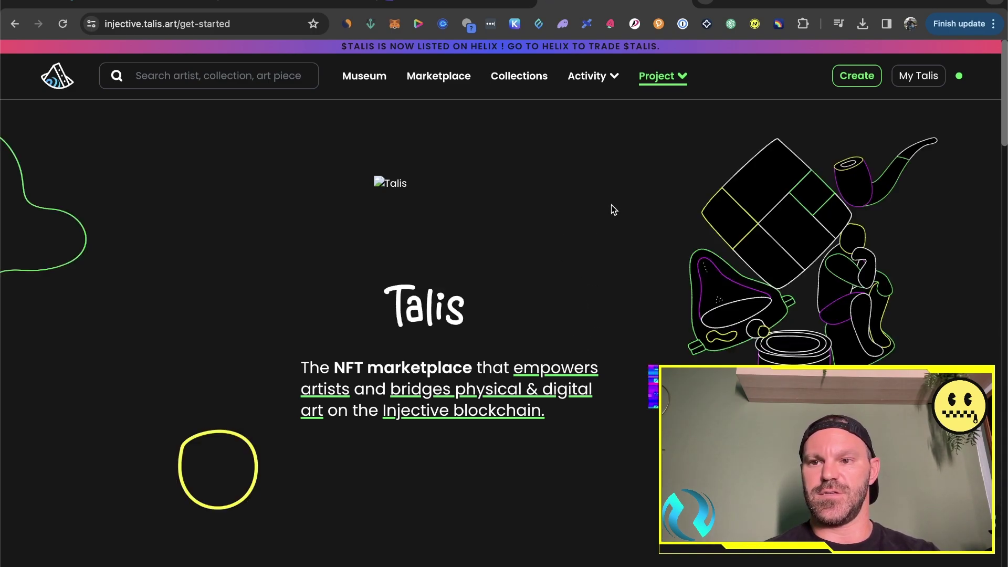
pyautogui.scroll(-9, 505, 293)
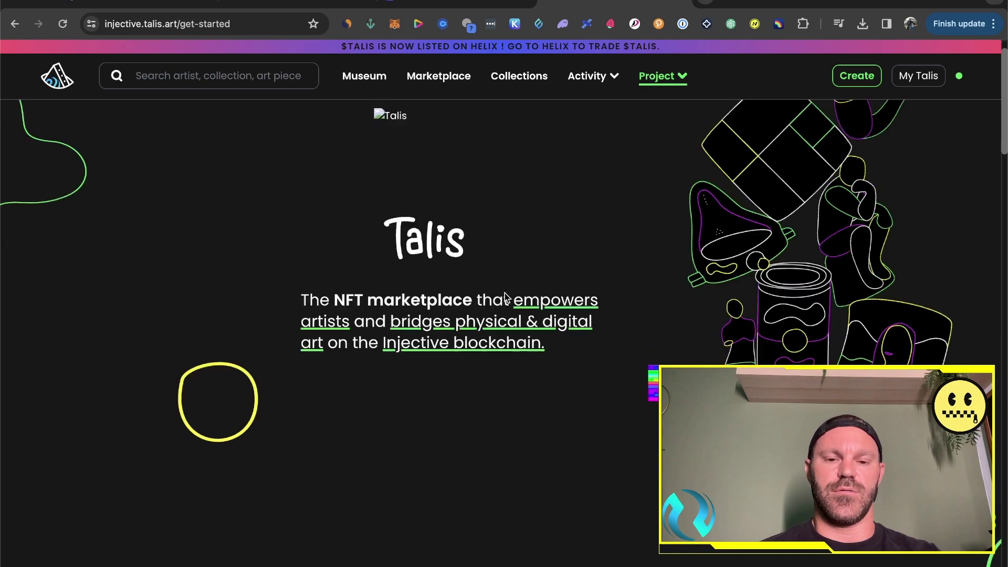
pyautogui.scroll(2, 507, 289)
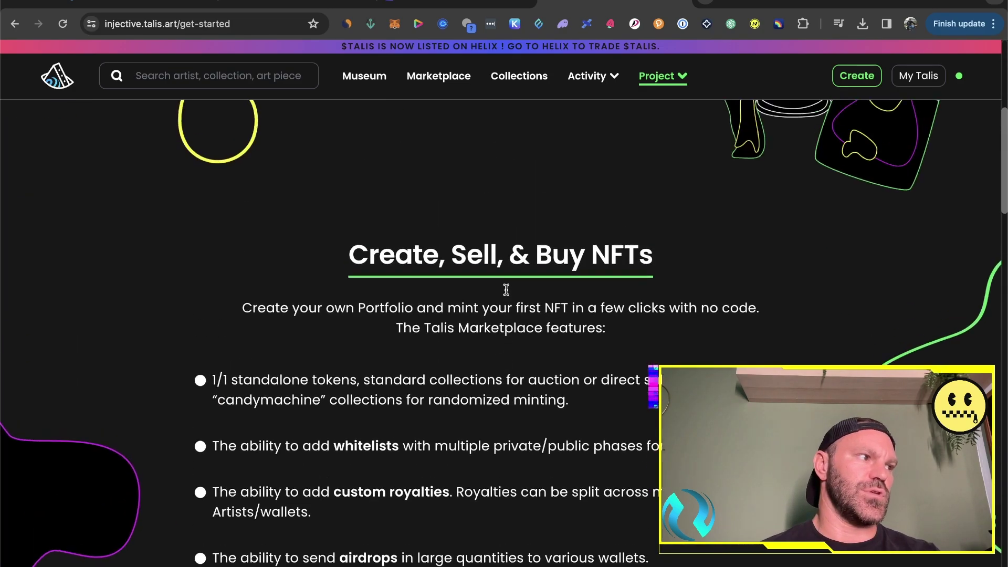
pyautogui.scroll(4, 836, 163)
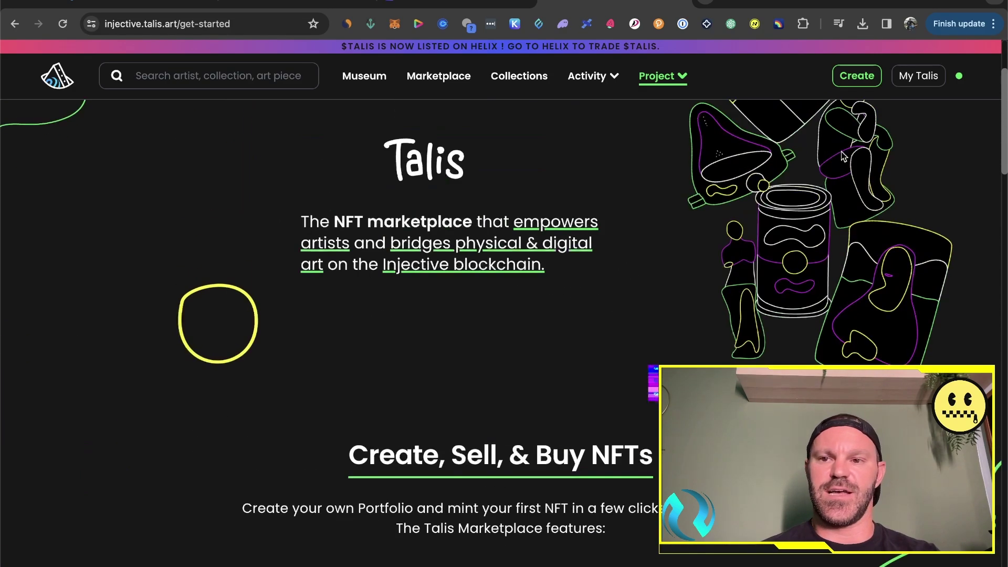
# Step: Connect Keplr through Create > Connect wallet and accept the terms and conditions
pyautogui.click(861, 84)
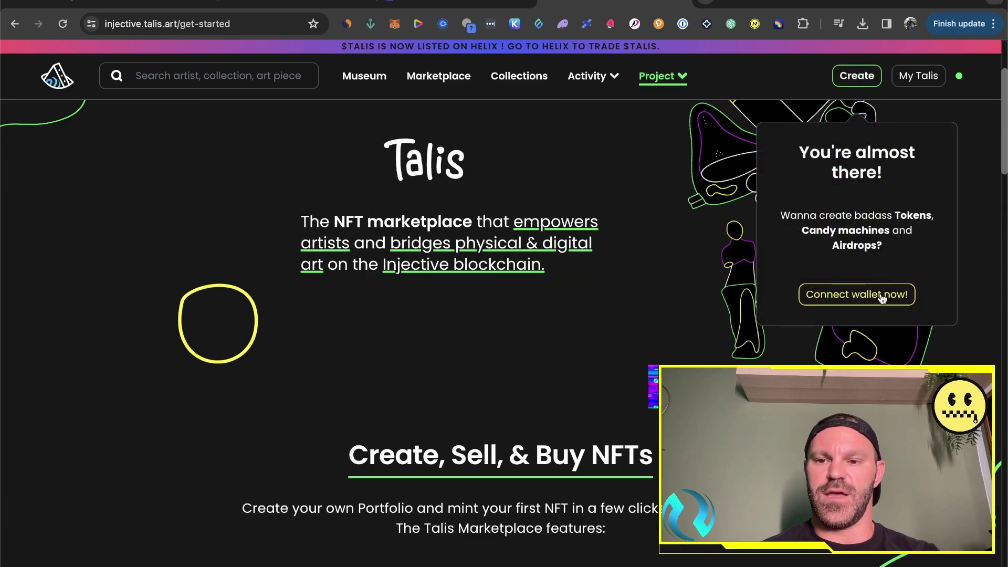
pyautogui.click(866, 297)
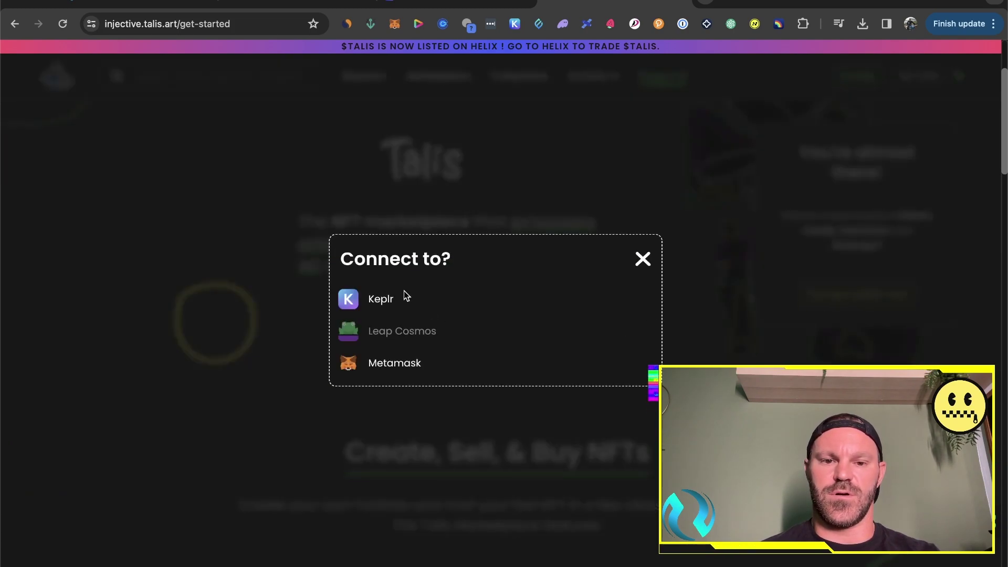
pyautogui.click(376, 300)
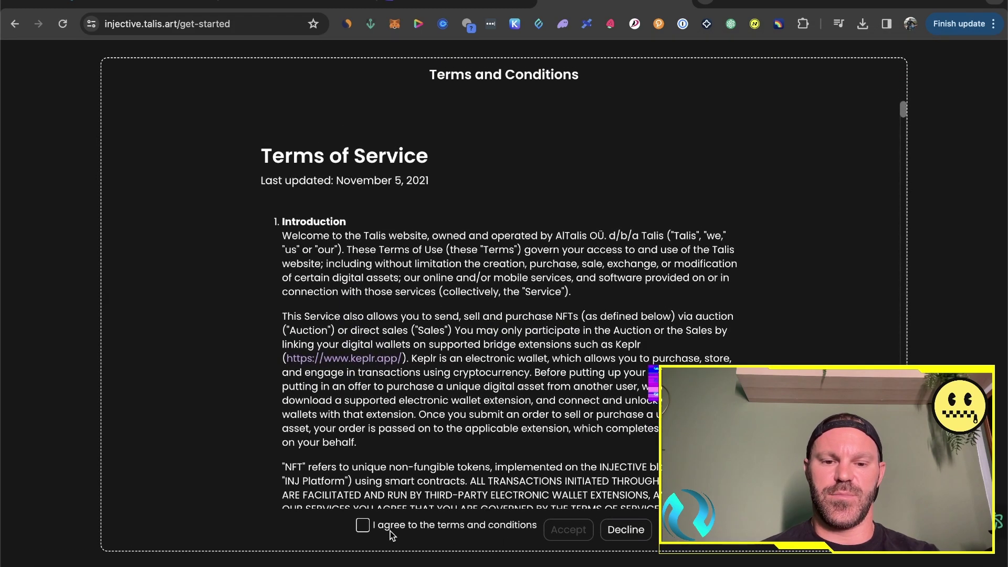
pyautogui.click(363, 525)
pyautogui.click(569, 530)
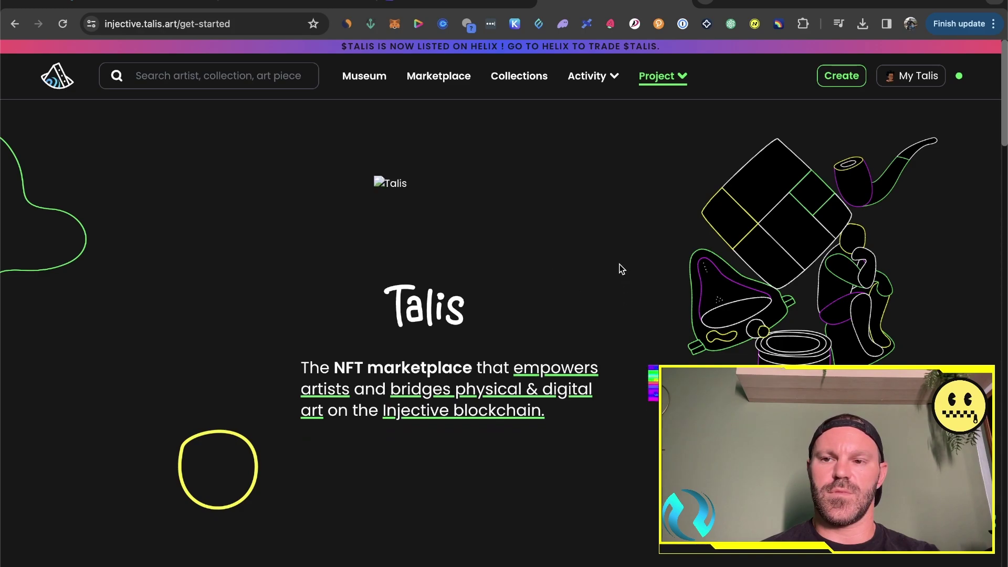
# Step: Open the Marketplace listing 9,440 NFTs and look through its Activity and Project dropdowns
pyautogui.click(439, 76)
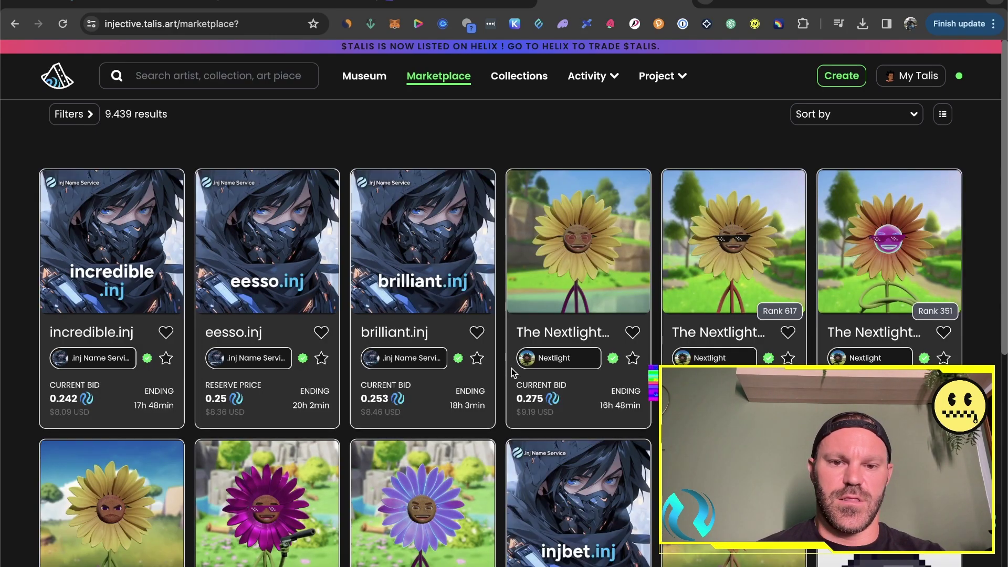
pyautogui.scroll(-2, 512, 371)
pyautogui.scroll(-5, 511, 370)
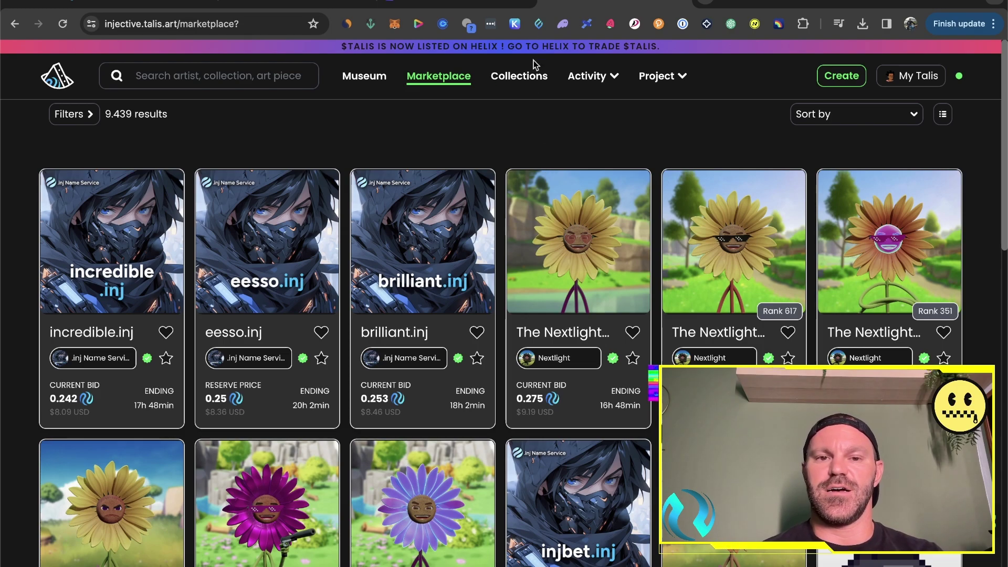
pyautogui.click(600, 79)
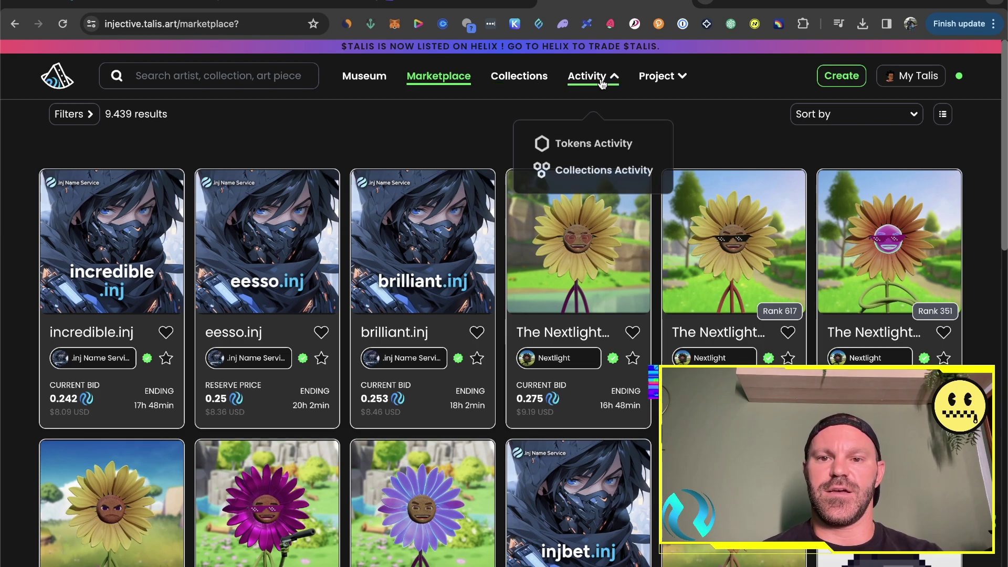
pyautogui.click(654, 77)
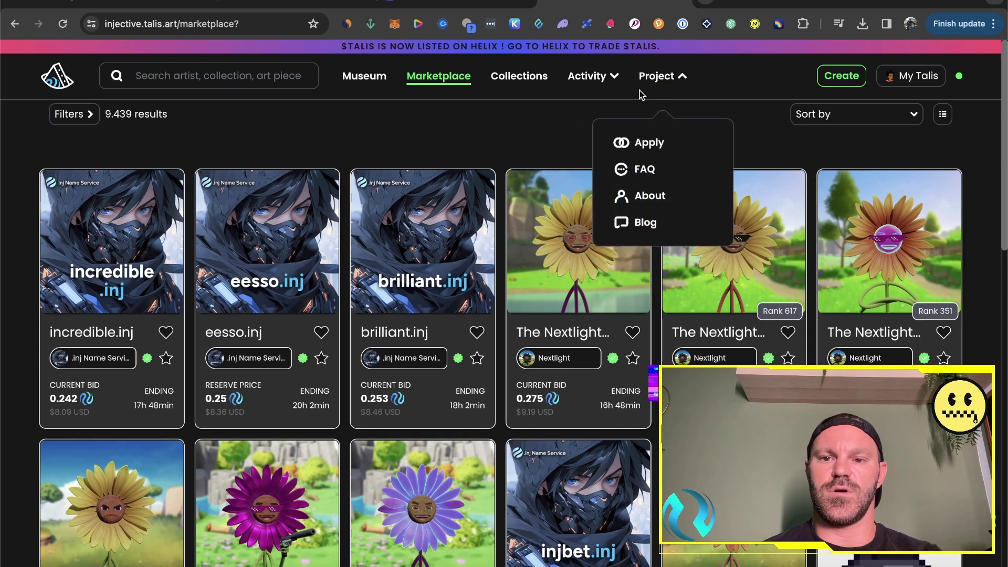
pyautogui.click(610, 84)
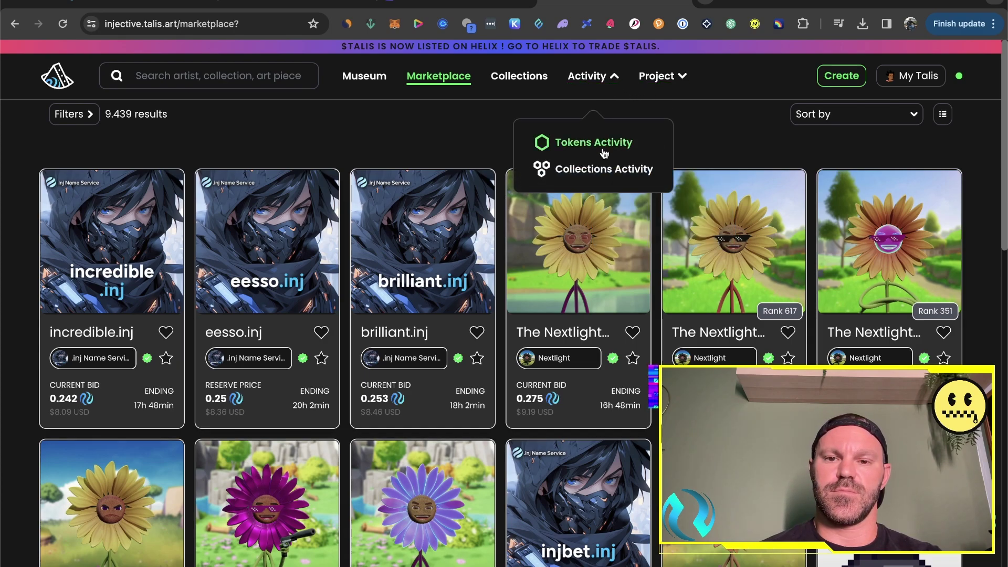
pyautogui.click(396, 116)
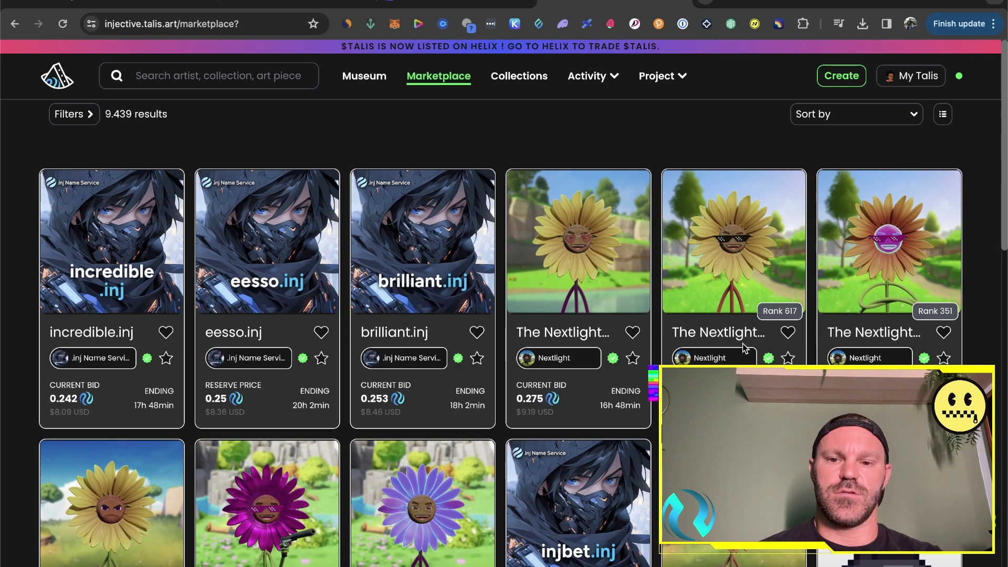
pyautogui.scroll(-10, 744, 348)
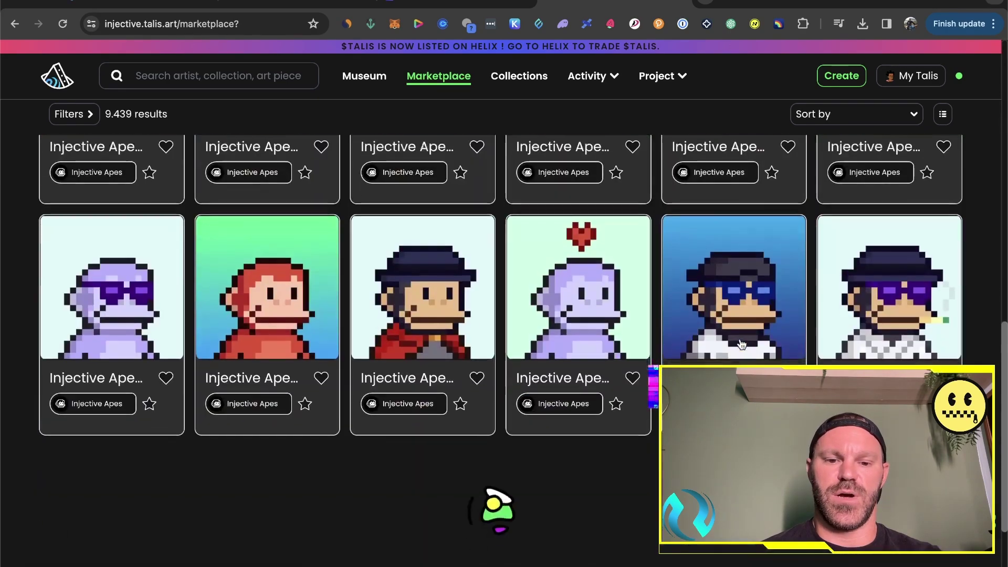
pyautogui.scroll(-3, 740, 344)
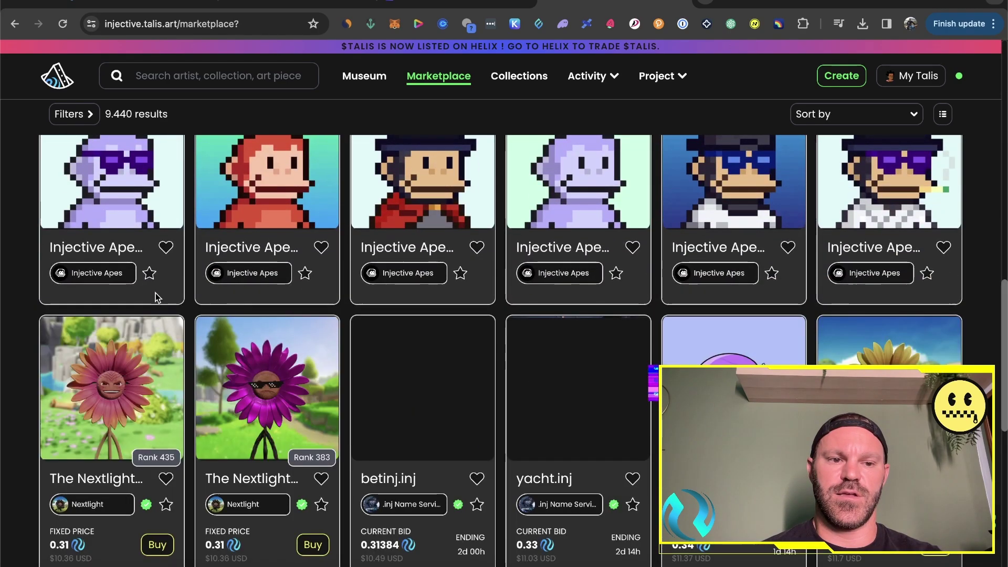
pyautogui.scroll(15, 339, 351)
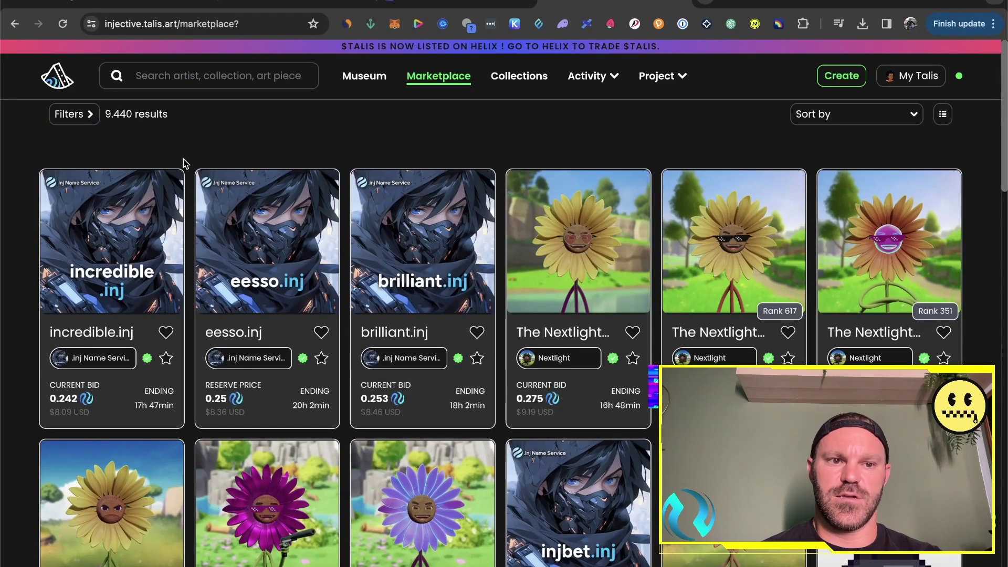
# Step: Filter the marketplace by Purchase option to show only Direct sale listings
pyautogui.click(87, 119)
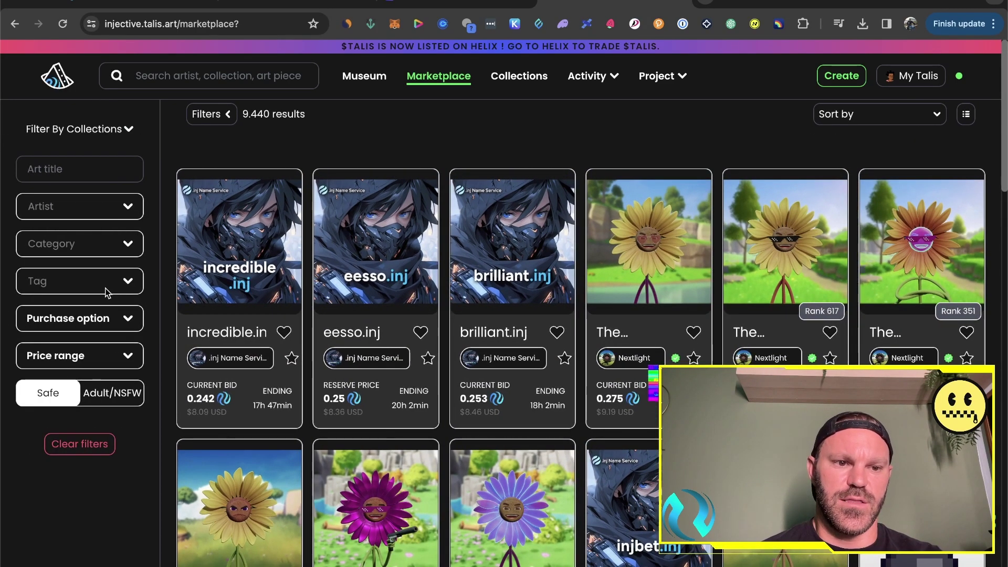
pyautogui.click(111, 321)
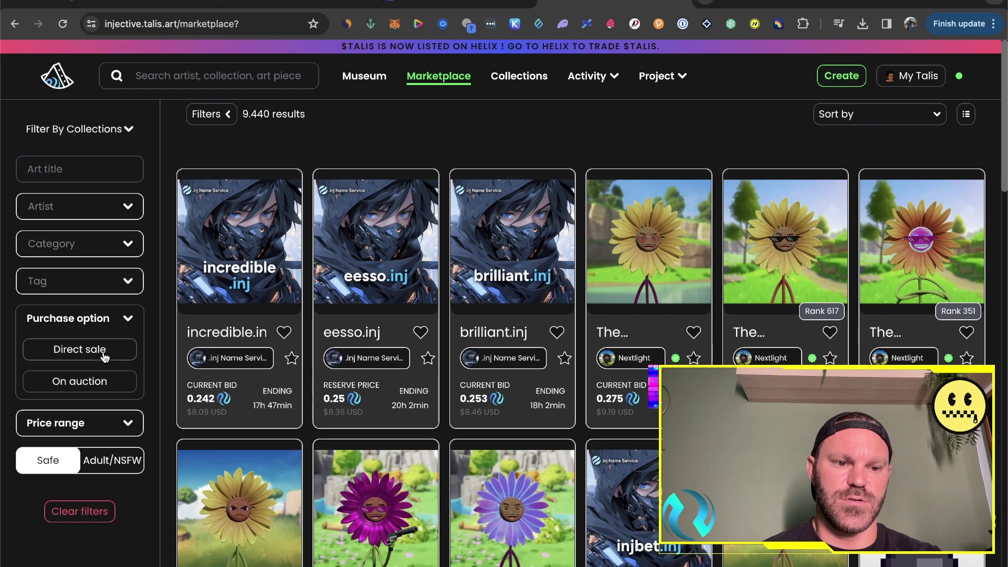
pyautogui.click(105, 357)
# Step: Buy the Injective Frens NFT ranked 682 for 0.36 INJ and approve it in Keplr
pyautogui.scroll(-5, 273, 194)
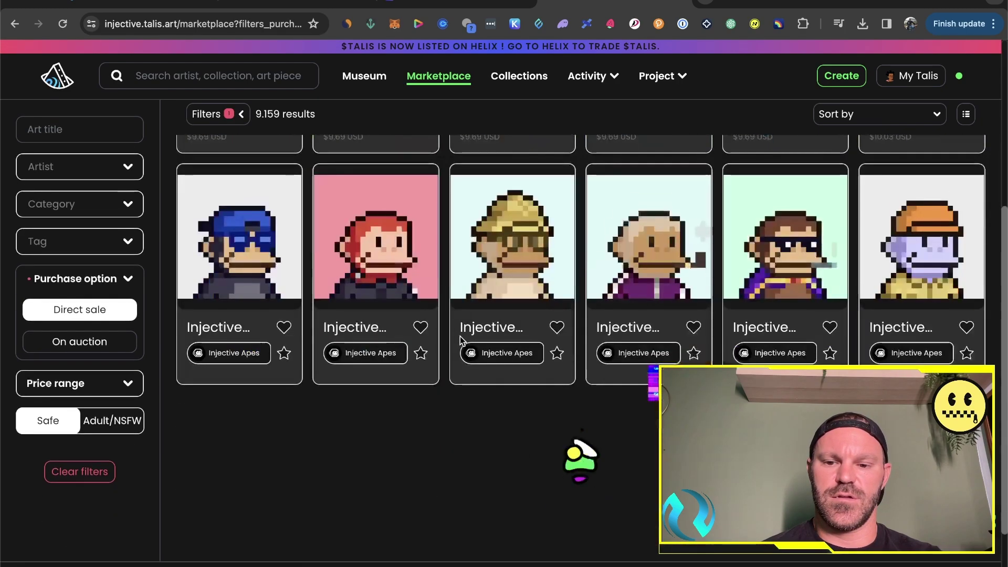
pyautogui.scroll(-6, 472, 357)
pyautogui.scroll(-4, 480, 360)
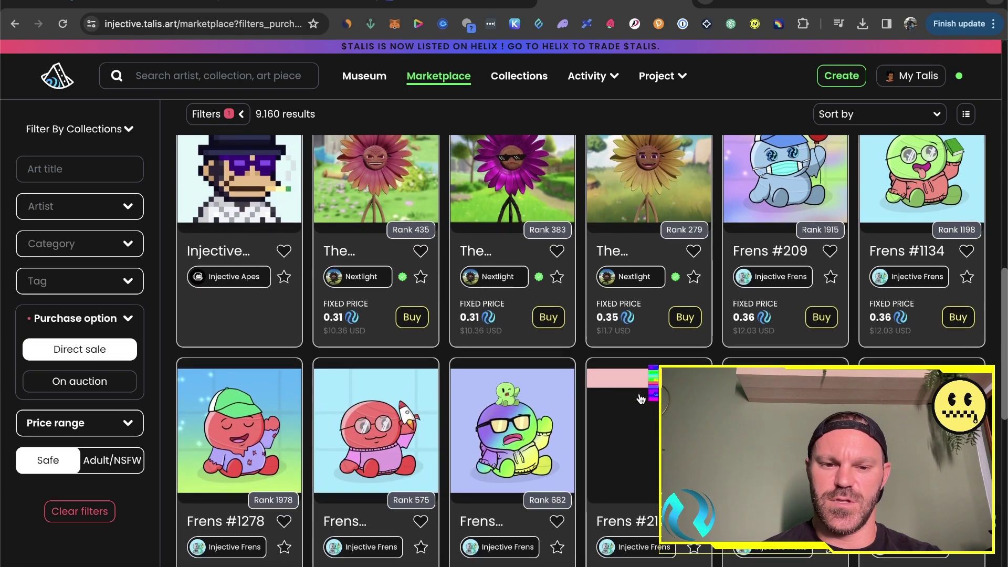
pyautogui.scroll(-2, 633, 391)
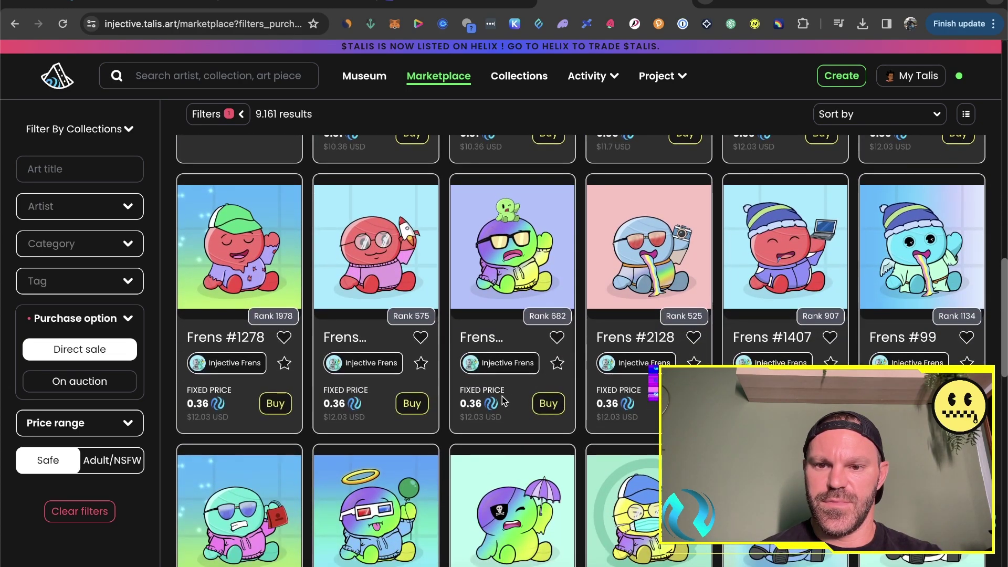
pyautogui.click(548, 403)
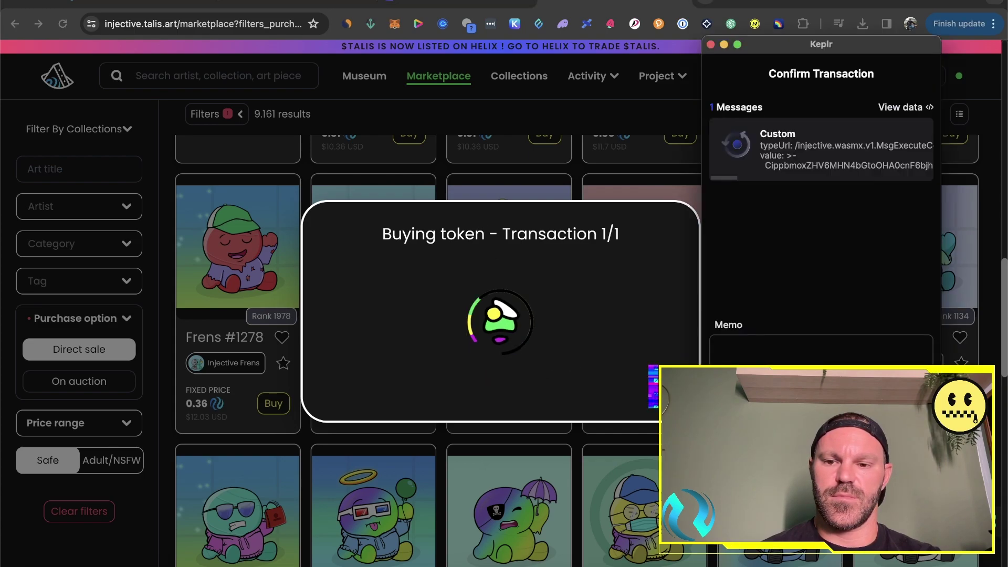
pyautogui.click(882, 399)
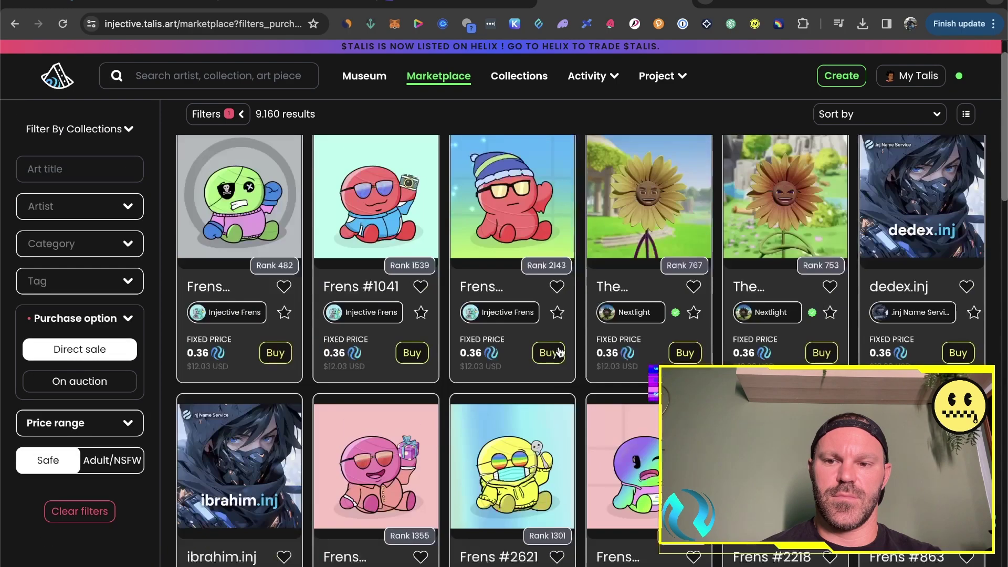
# Step: Check Frens #2880 under My NFTs, view the $TALIS Dashboard, then return to the Injective Hub tab
pyautogui.click(909, 78)
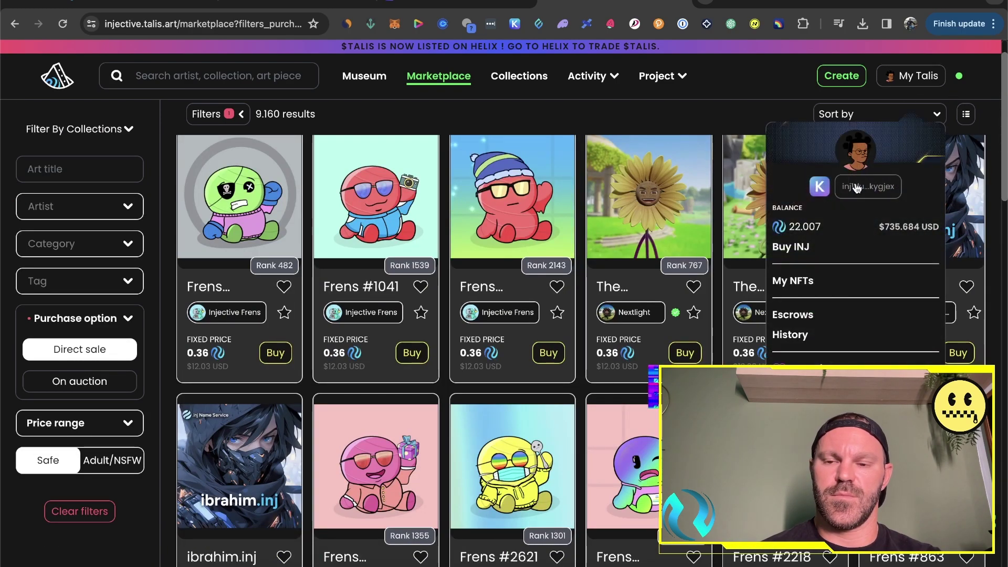
pyautogui.click(781, 288)
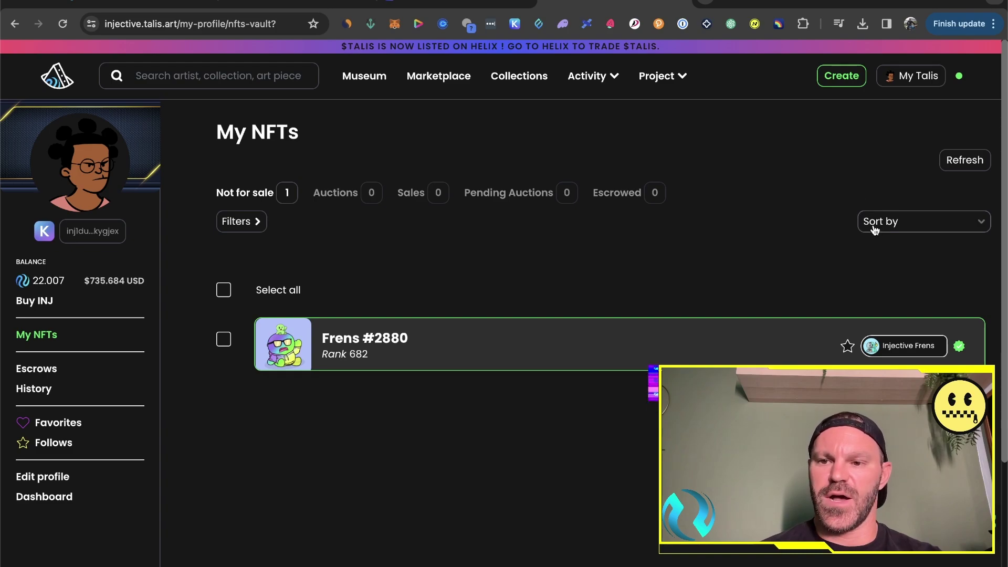
pyautogui.click(911, 86)
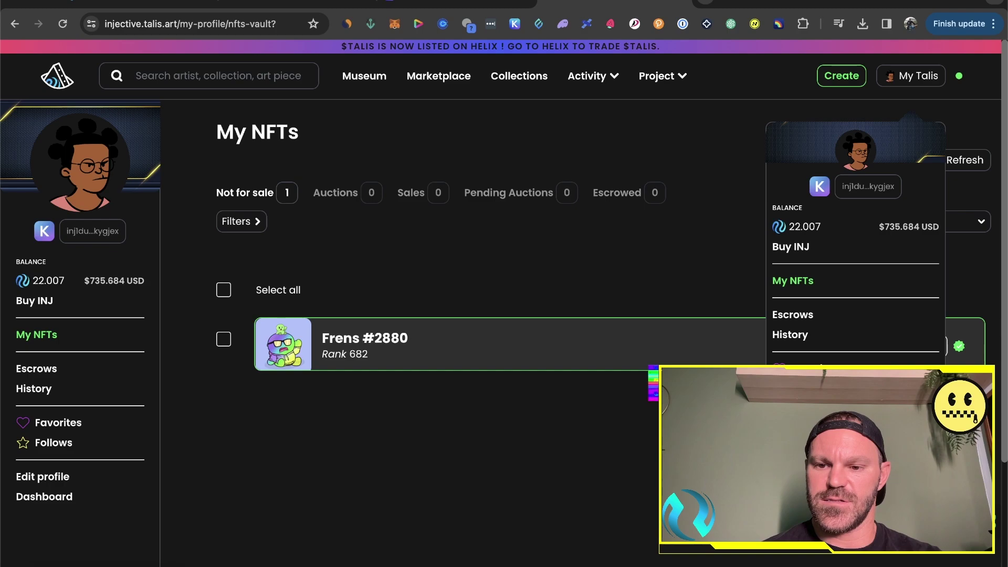
pyautogui.click(793, 464)
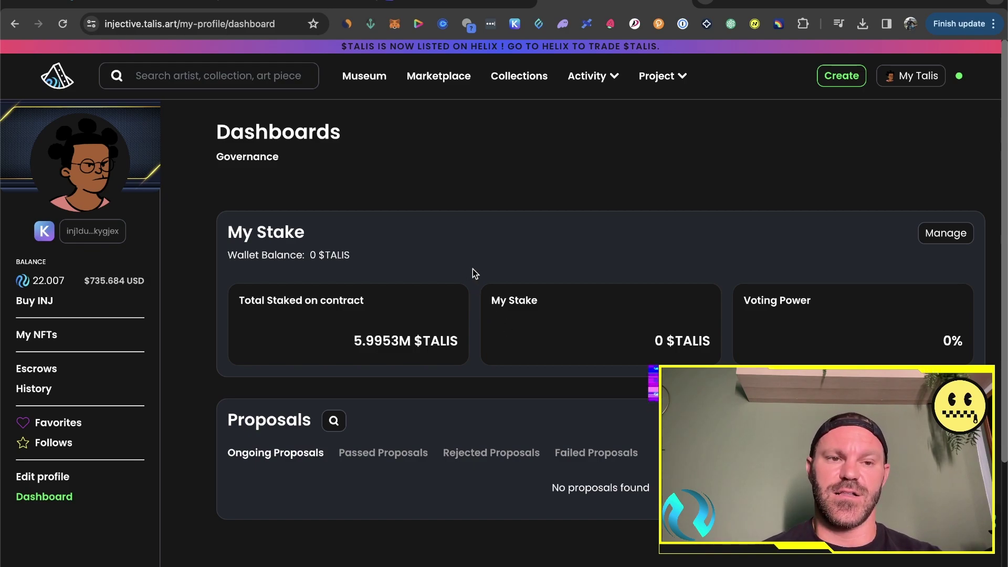
pyautogui.click(146, 2)
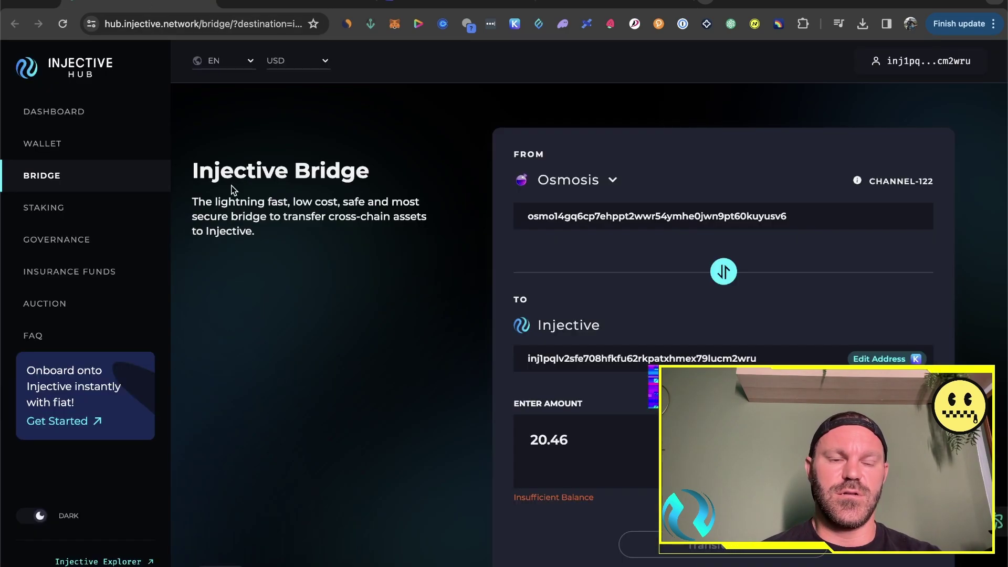
# Step: Load helixapp.com in a new browser tab
pyautogui.click(710, 4)
pyautogui.write('helixapp.com')
pyautogui.press('Return')
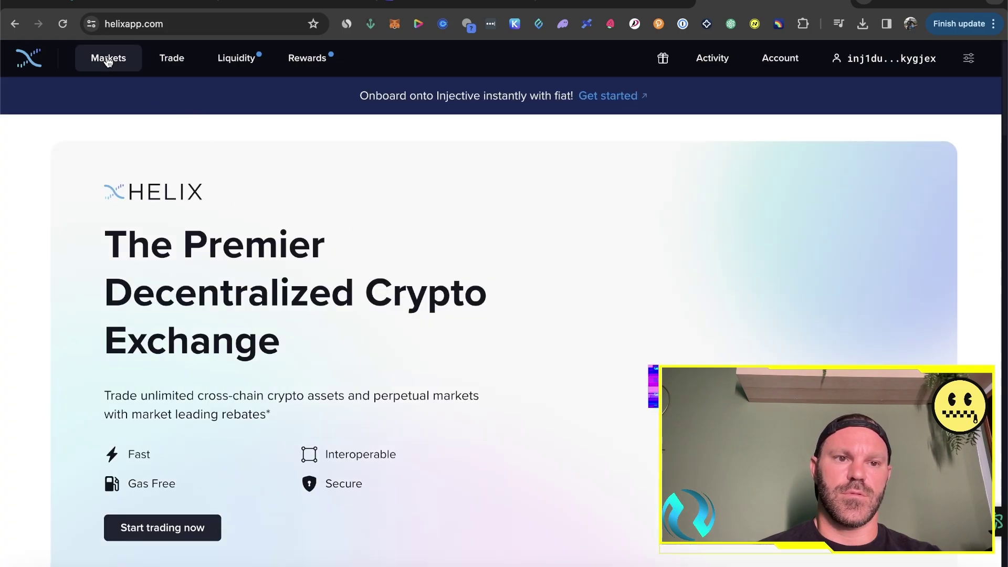
# Step: Go to Helix's Swap page from the Trade menu
pyautogui.moveTo(260, 67)
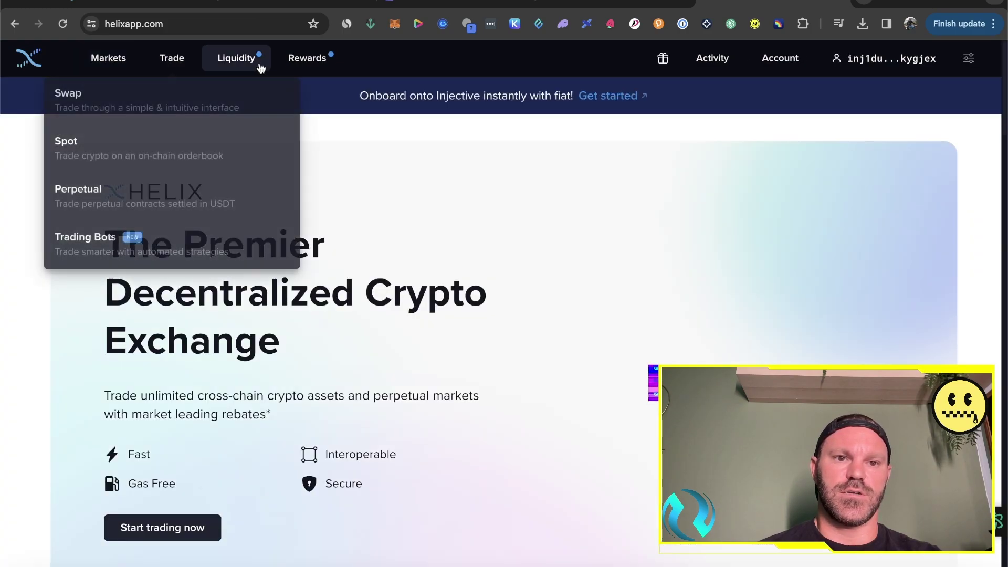
pyautogui.moveTo(165, 76)
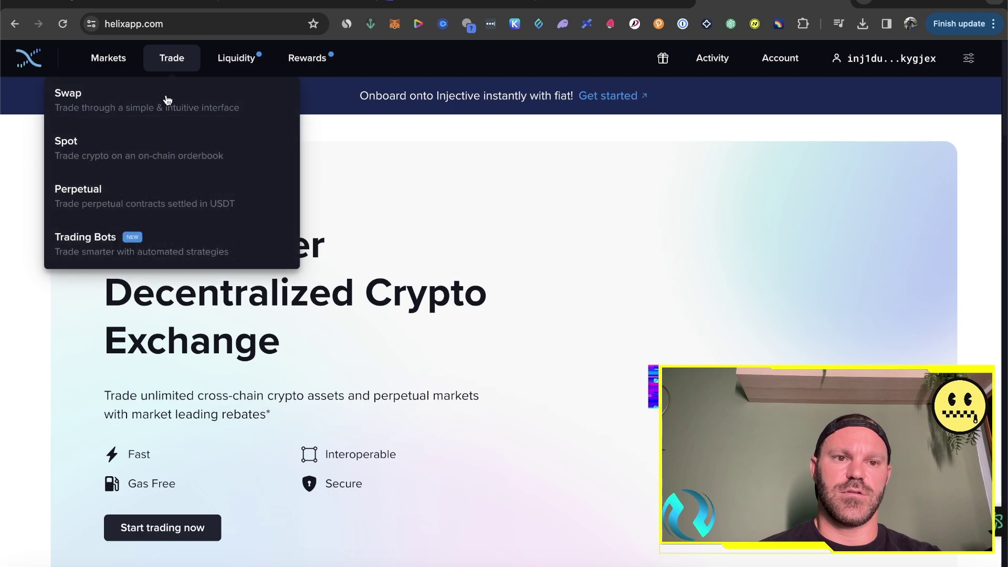
pyautogui.click(124, 101)
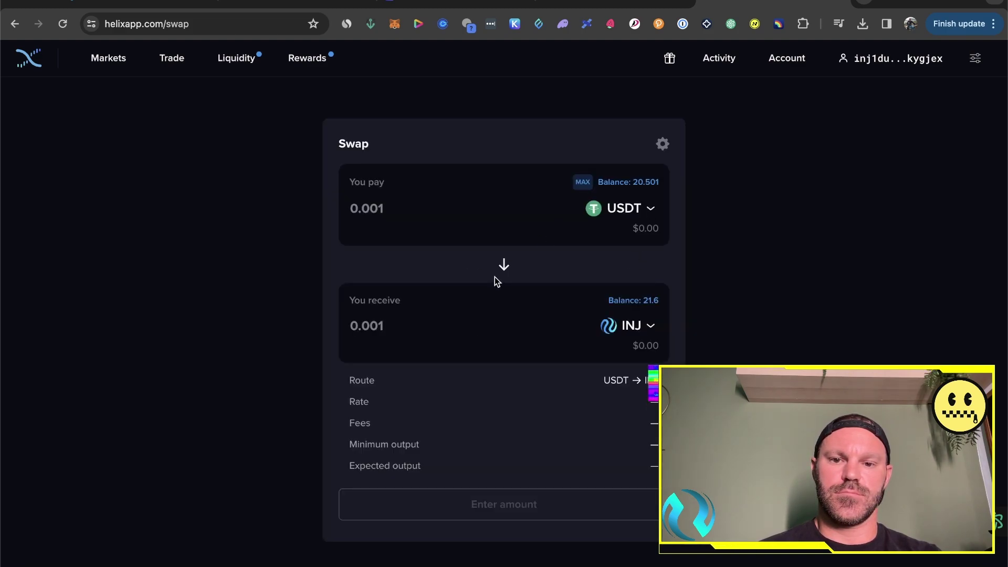
# Step: Flip the swap direction and choose TALIS as the token to receive
pyautogui.click(504, 265)
pyautogui.click(628, 325)
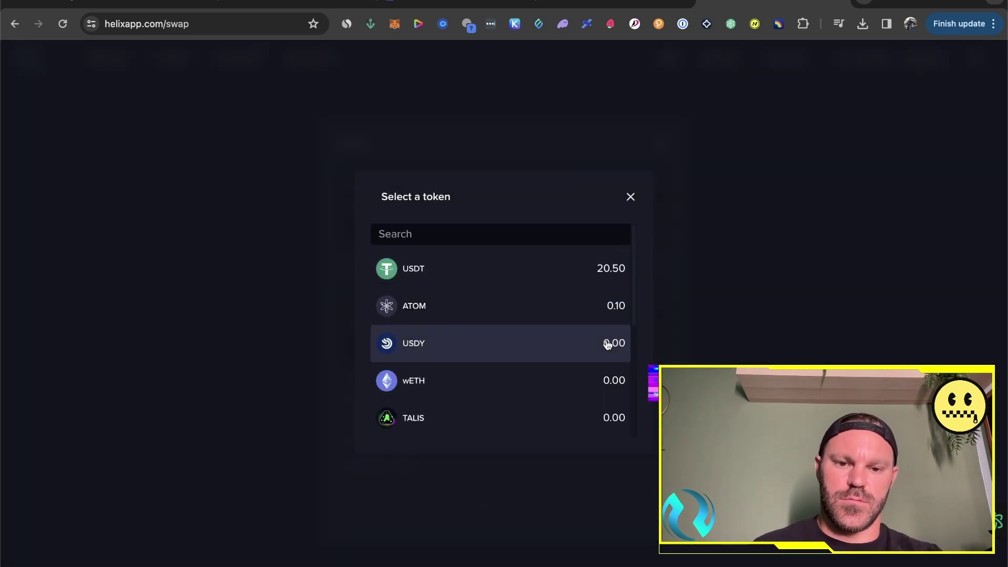
pyautogui.click(481, 419)
# Step: Set the TALIS receive amount to 100
pyautogui.doubleClick(394, 213)
pyautogui.click(378, 339)
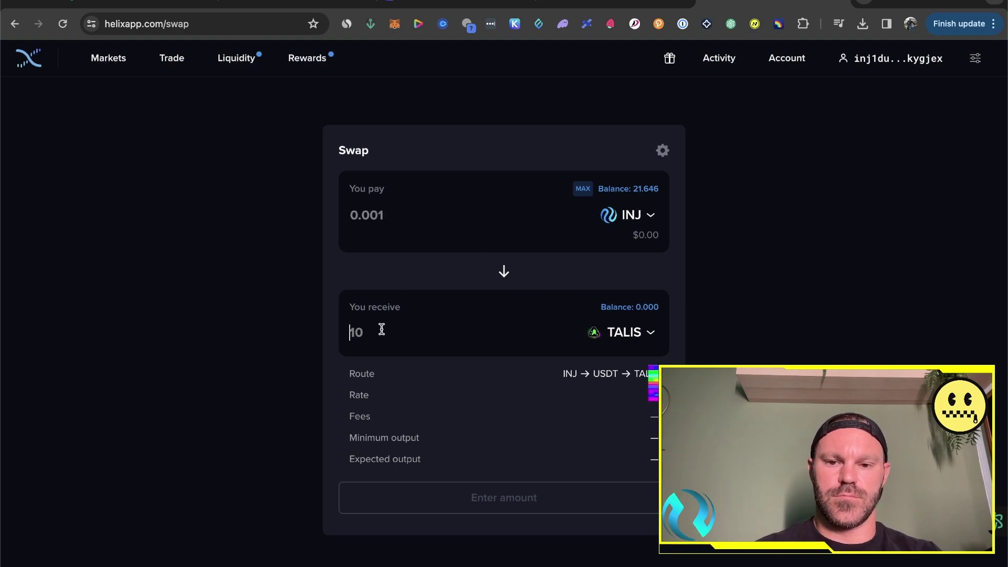
pyautogui.write('50')
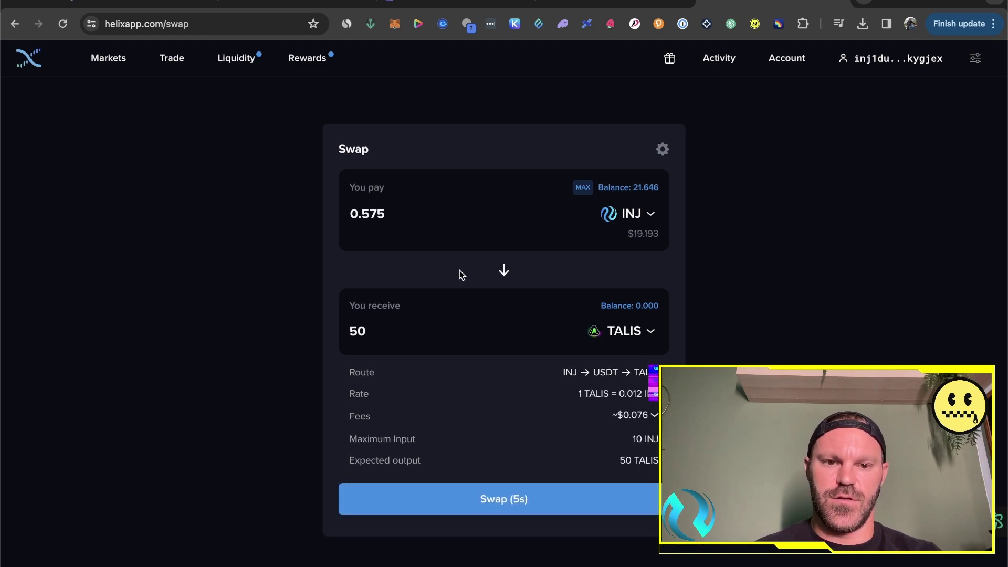
pyautogui.moveTo(394, 335); pyautogui.dragTo(308, 324)
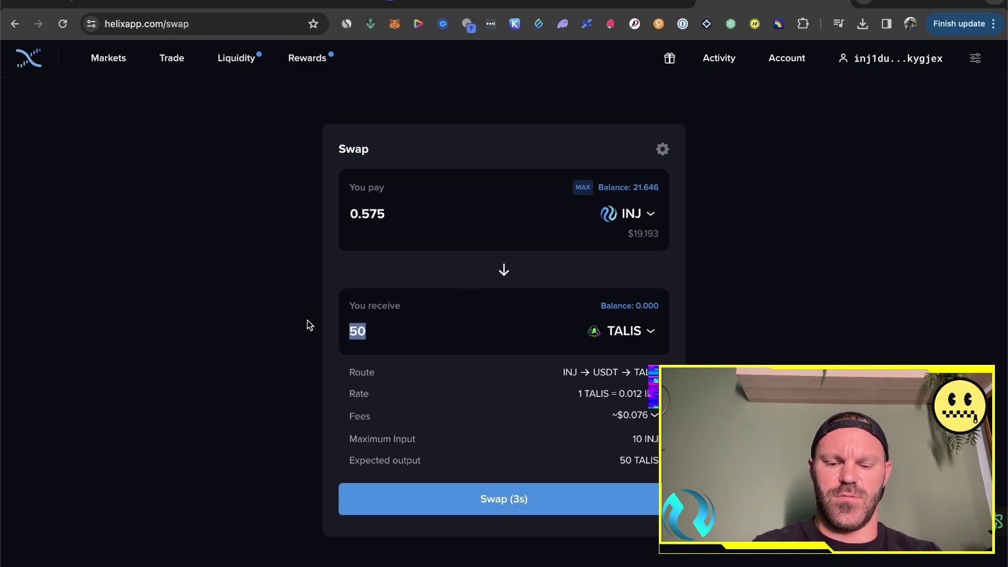
pyautogui.write('1000')
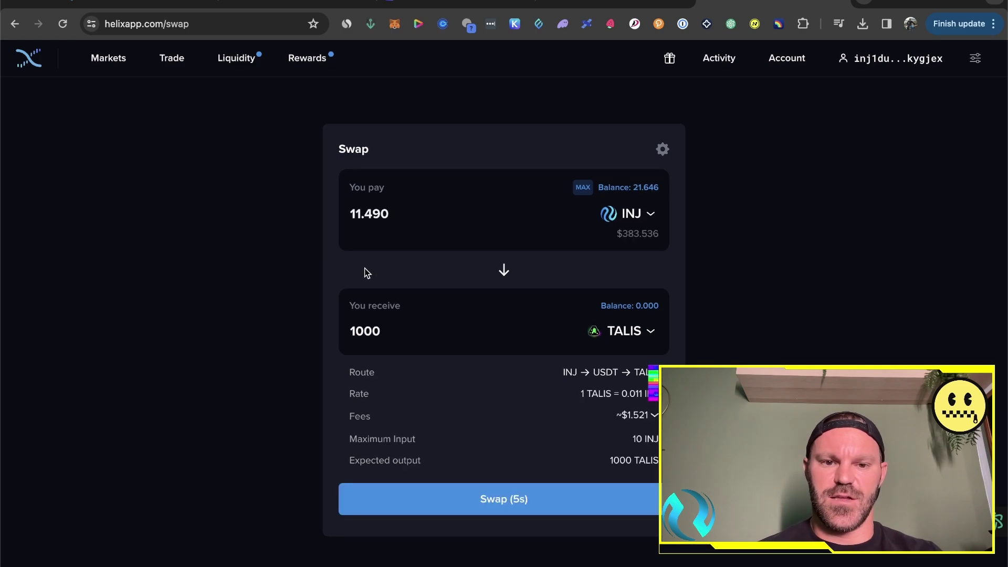
pyautogui.moveTo(388, 332); pyautogui.dragTo(333, 335)
pyautogui.write('100')
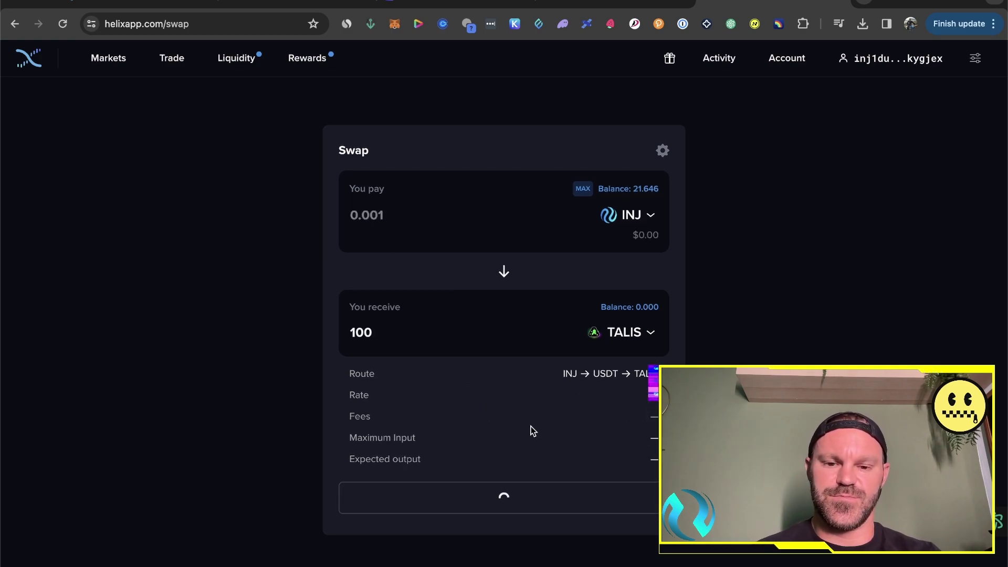
# Step: Execute the INJ-to-TALIS swap, approve it in Keplr, and dismiss the success message
pyautogui.click(515, 487)
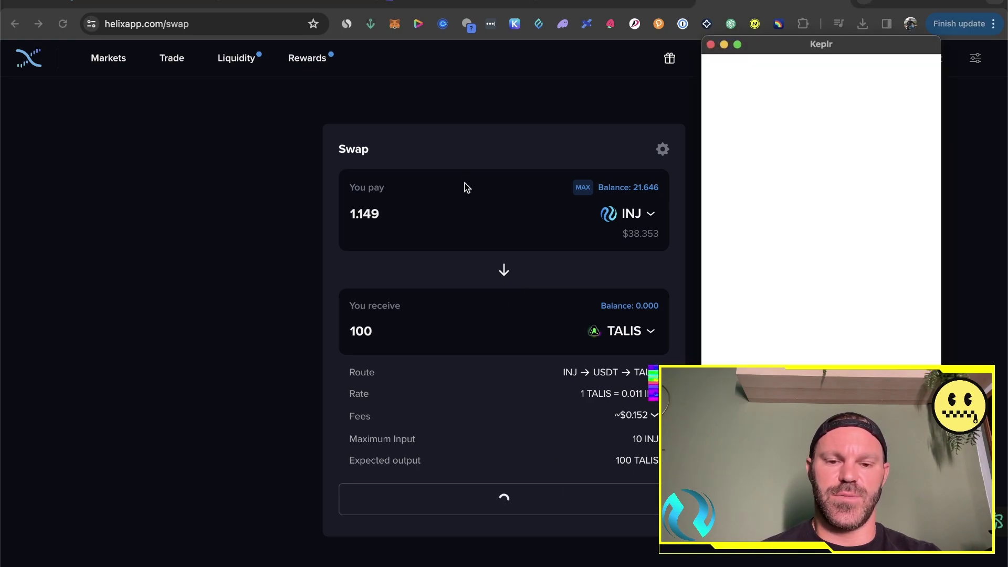
pyautogui.click(624, 305)
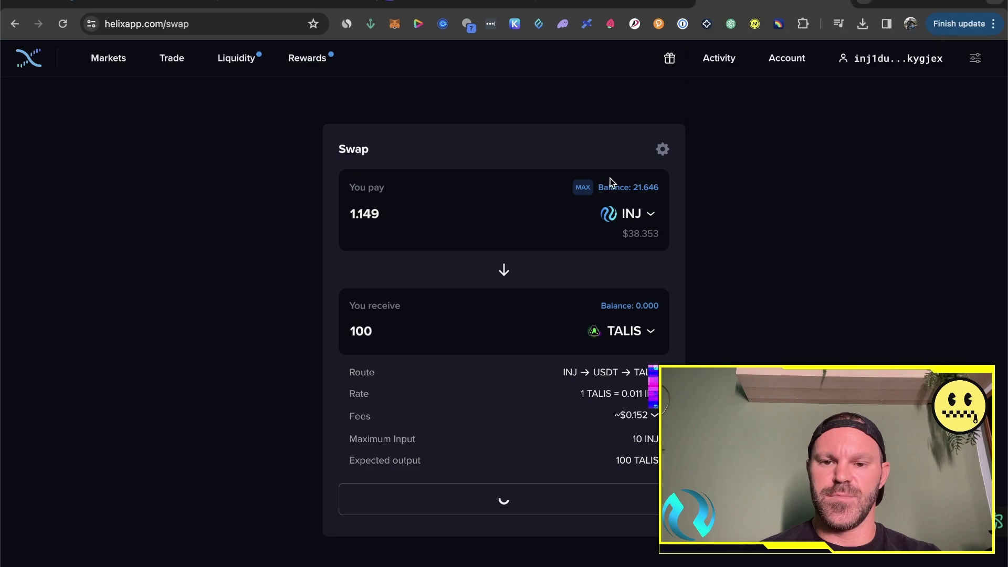
pyautogui.click(632, 343)
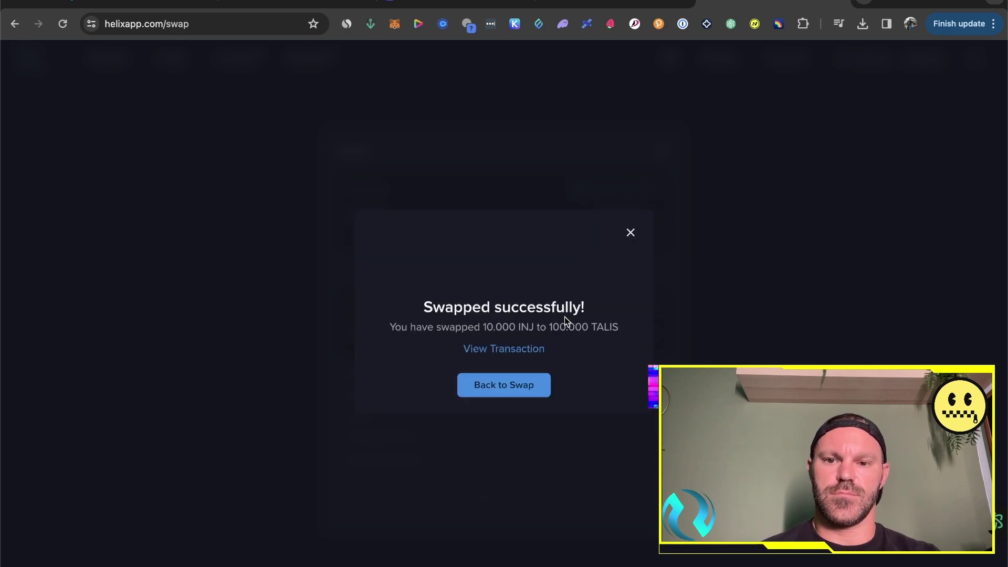
pyautogui.click(489, 391)
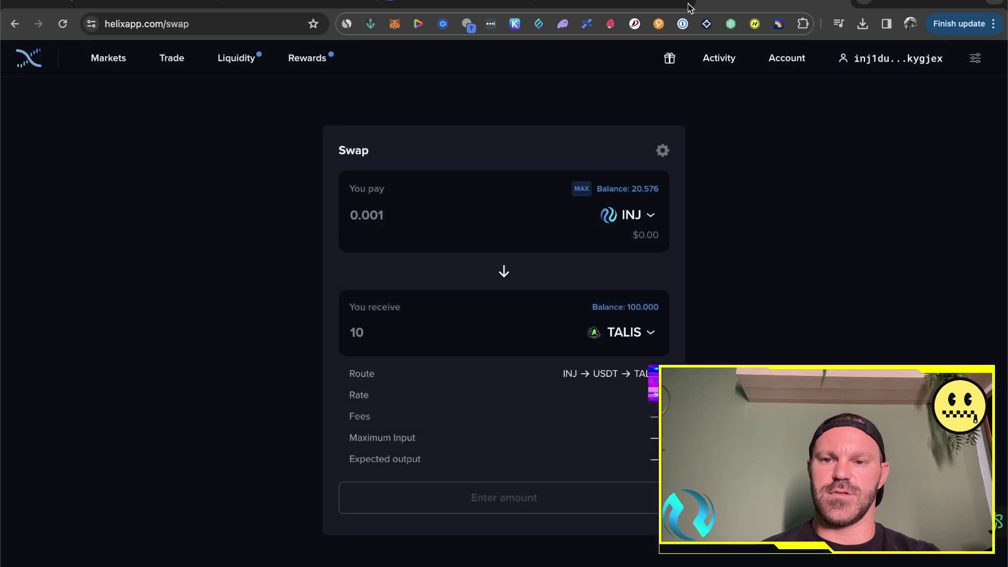
# Step: Reload the Talis dashboard to refresh the wallet balances
pyautogui.click(604, 4)
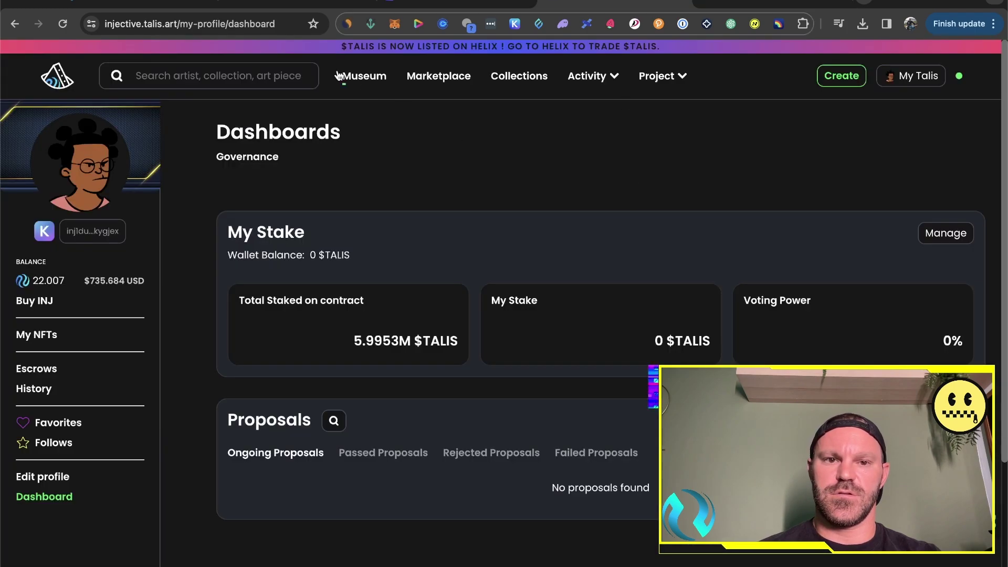
pyautogui.press('super+l')
pyautogui.press('Return')
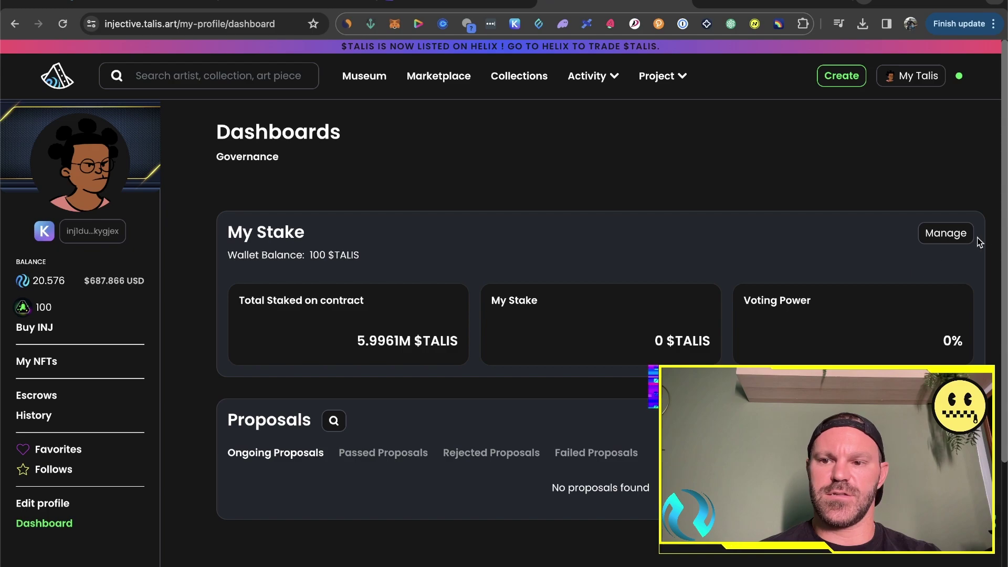
# Step: Stake 100 TALIS from the Manage window and approve the transaction in Keplr
pyautogui.click(938, 234)
pyautogui.click(430, 367)
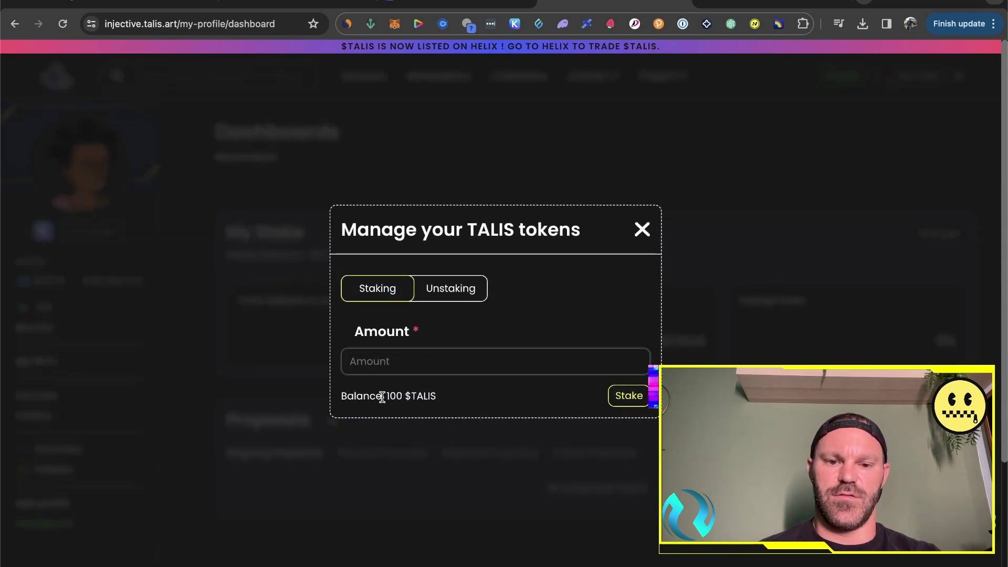
pyautogui.write('100')
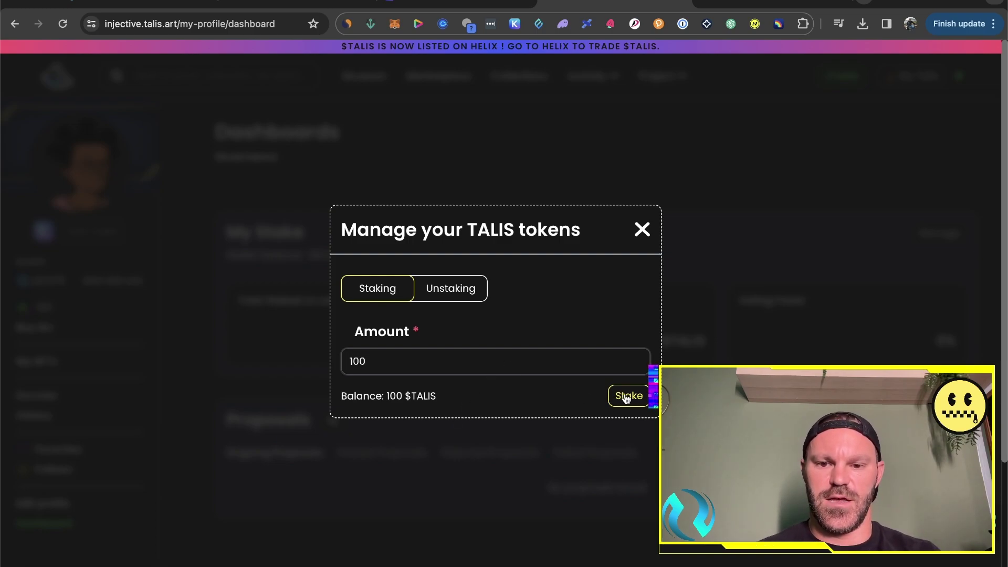
pyautogui.click(627, 395)
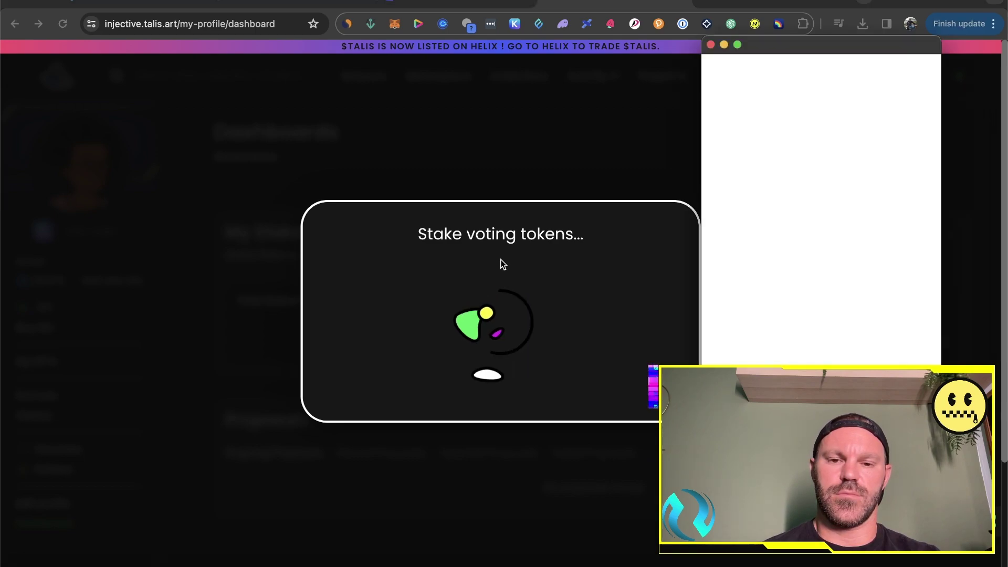
pyautogui.click(877, 546)
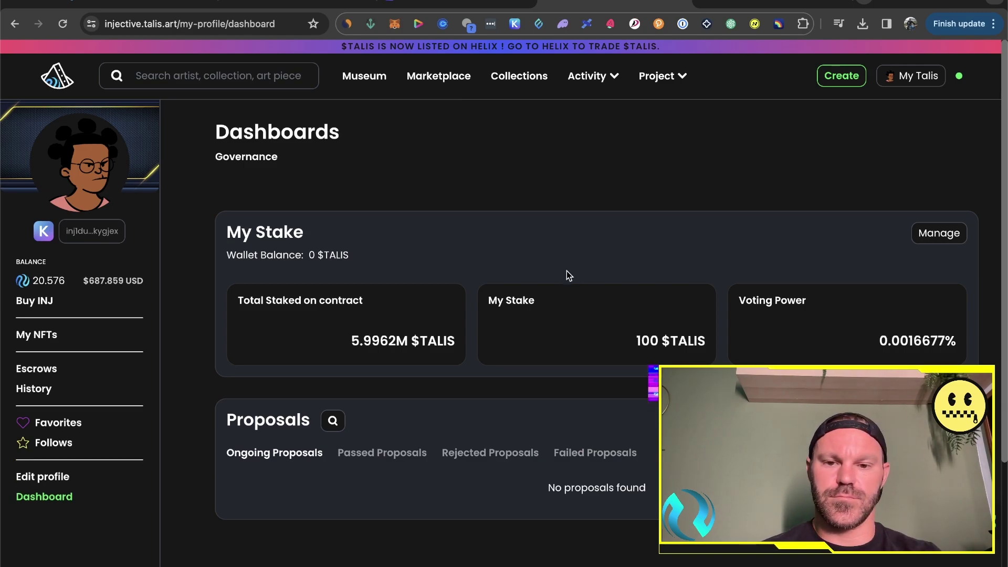
pyautogui.scroll(-1, 504, 315)
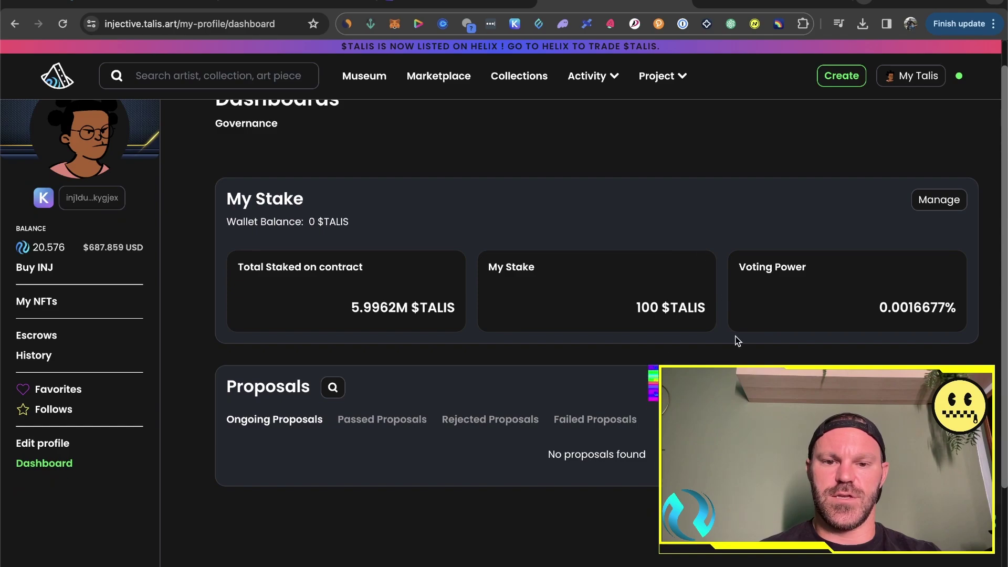
pyautogui.moveTo(633, 314); pyautogui.dragTo(798, 321)
pyautogui.click(798, 319)
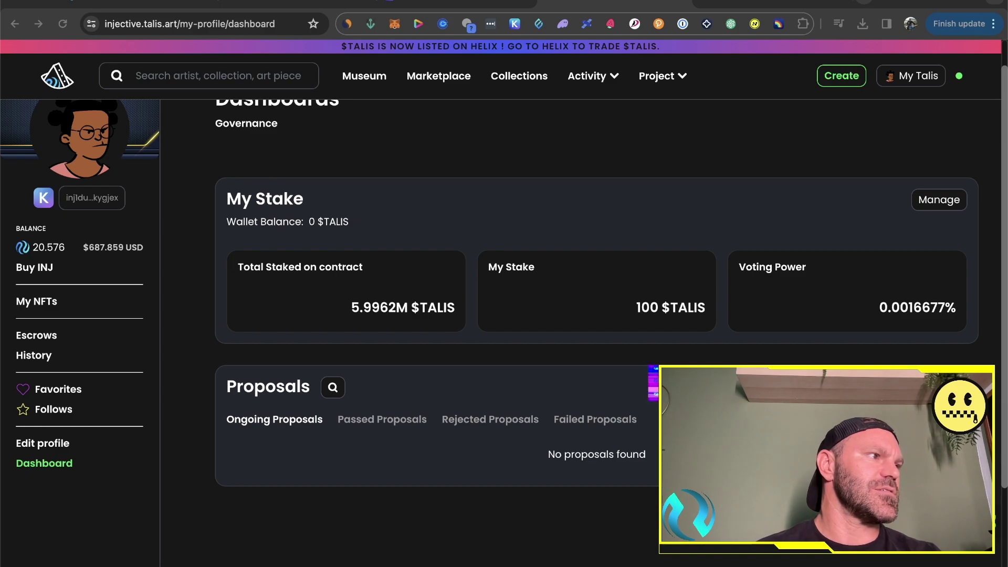
# Step: Search Google in a new tab for Black Panther Fi
pyautogui.click(862, 1)
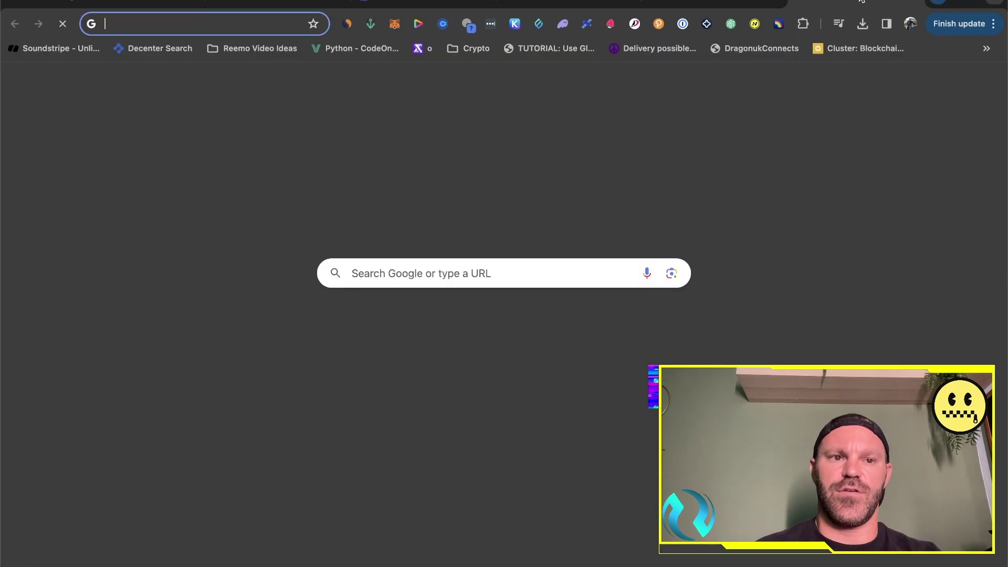
pyautogui.write('balckpamnter')
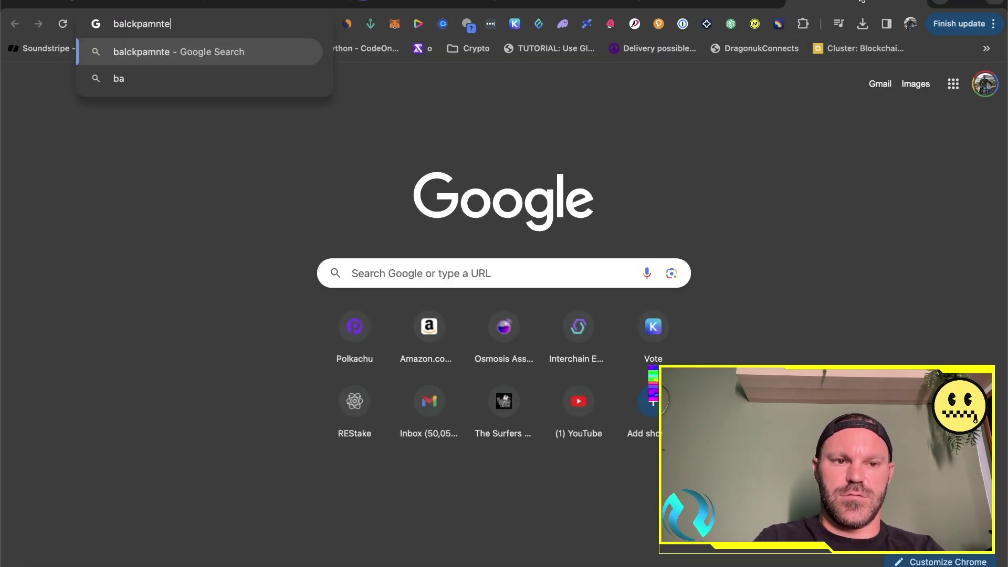
pyautogui.press('BackSpace')
pyautogui.press('BackSpace')
pyautogui.press('BackSpace')
pyautogui.press('BackSpace')
pyautogui.press('BackSpace')
pyautogui.write('ntherfi')
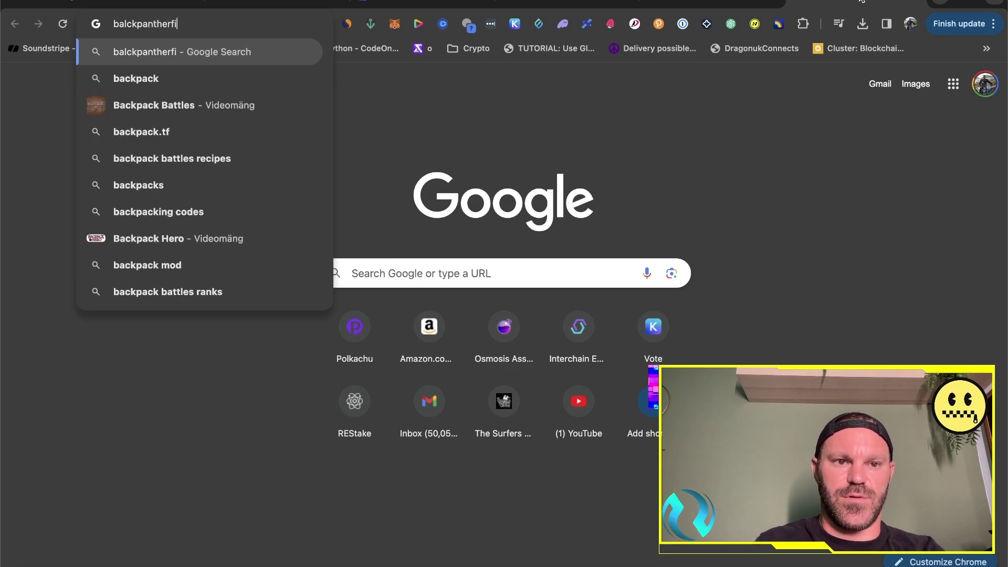
pyautogui.press('Return')
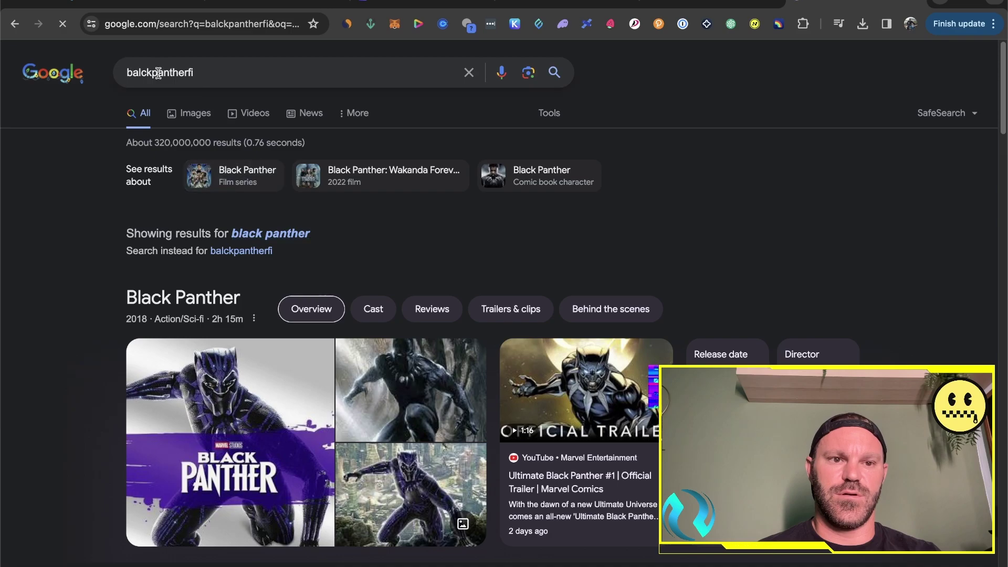
pyautogui.scroll(-5, 290, 277)
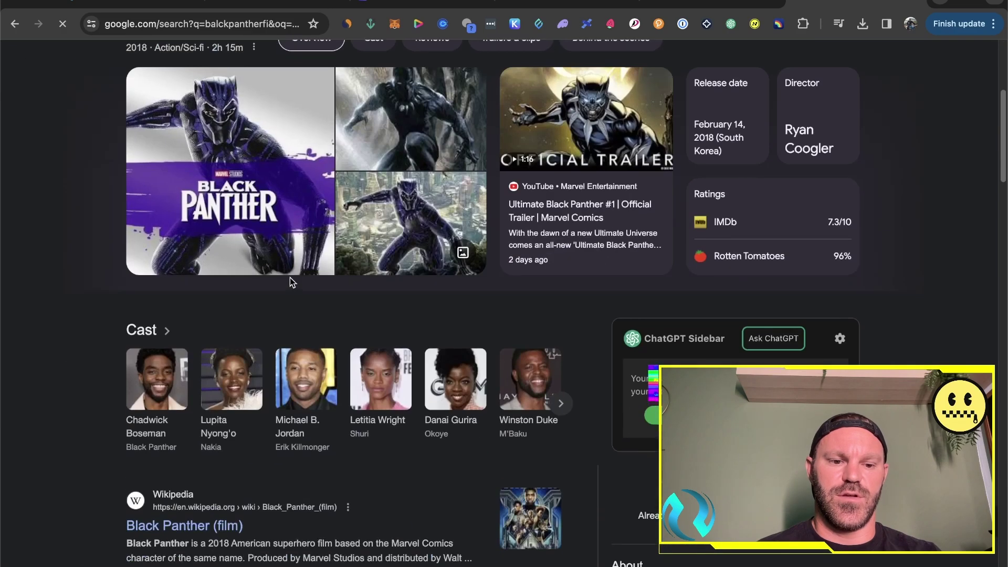
pyautogui.scroll(5, 289, 277)
pyautogui.click(191, 72)
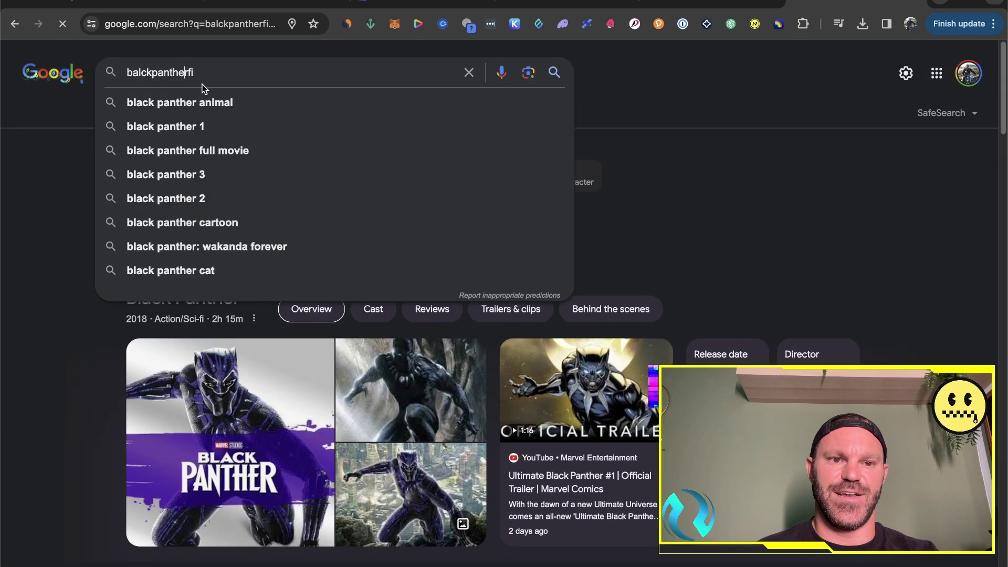
pyautogui.click(228, 75)
pyautogui.write('nance injective')
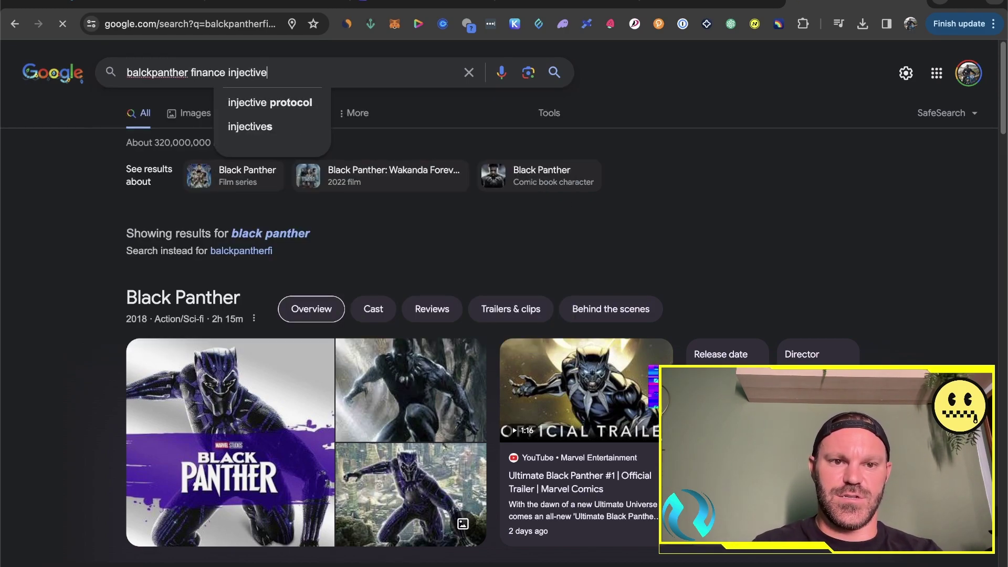
pyautogui.press('Return')
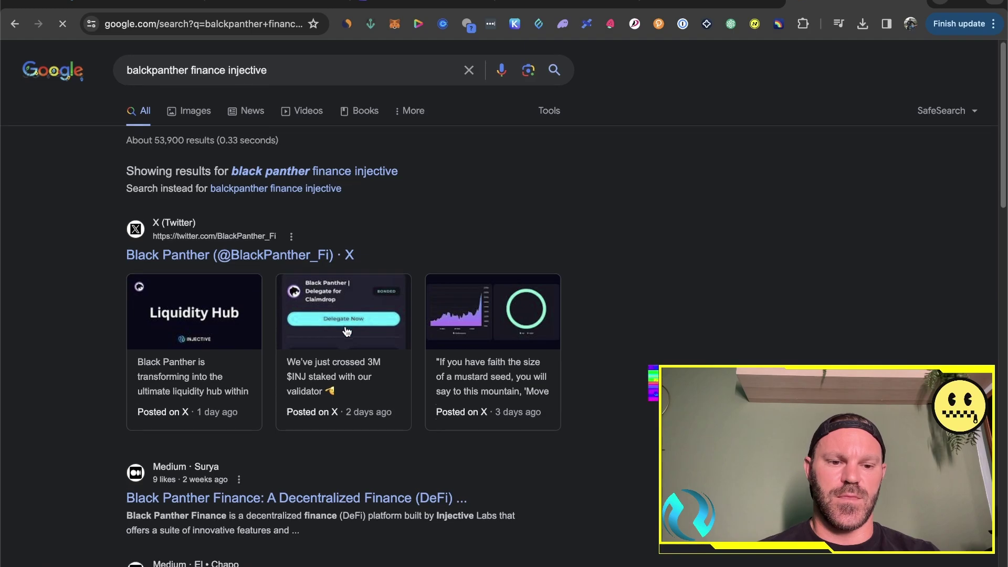
pyautogui.scroll(-6, 345, 328)
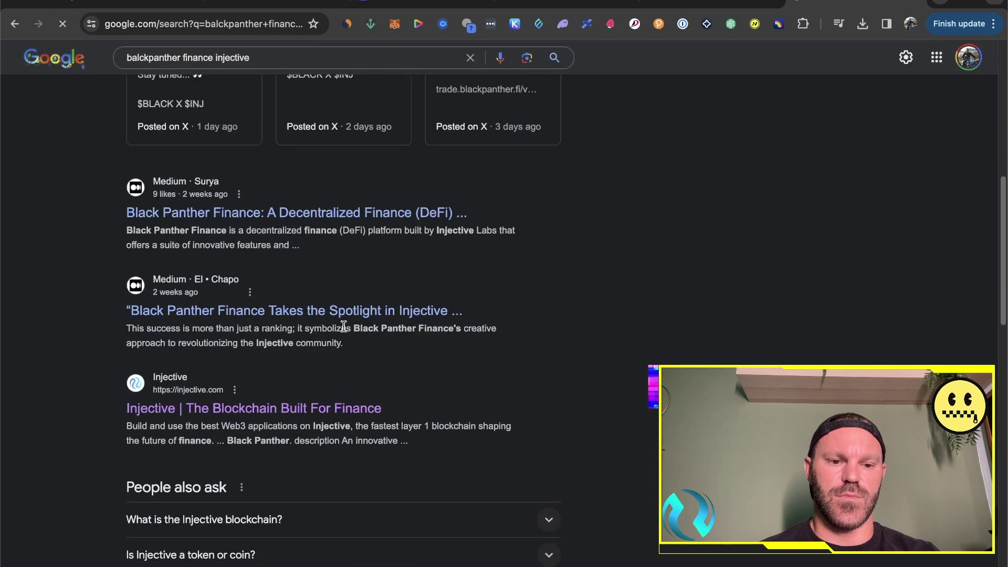
pyautogui.scroll(-5, 344, 328)
pyautogui.scroll(10, 342, 326)
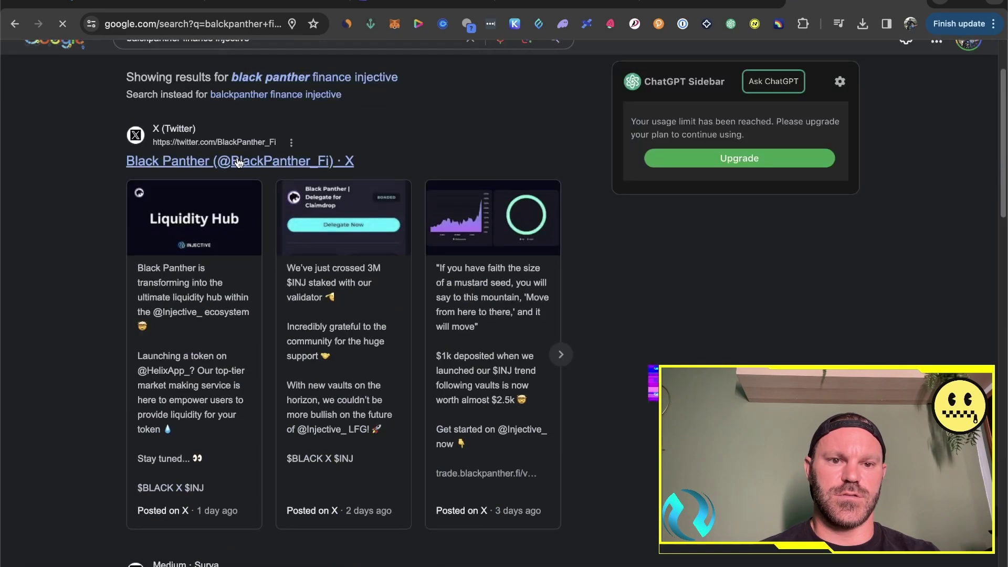
pyautogui.click(559, 7)
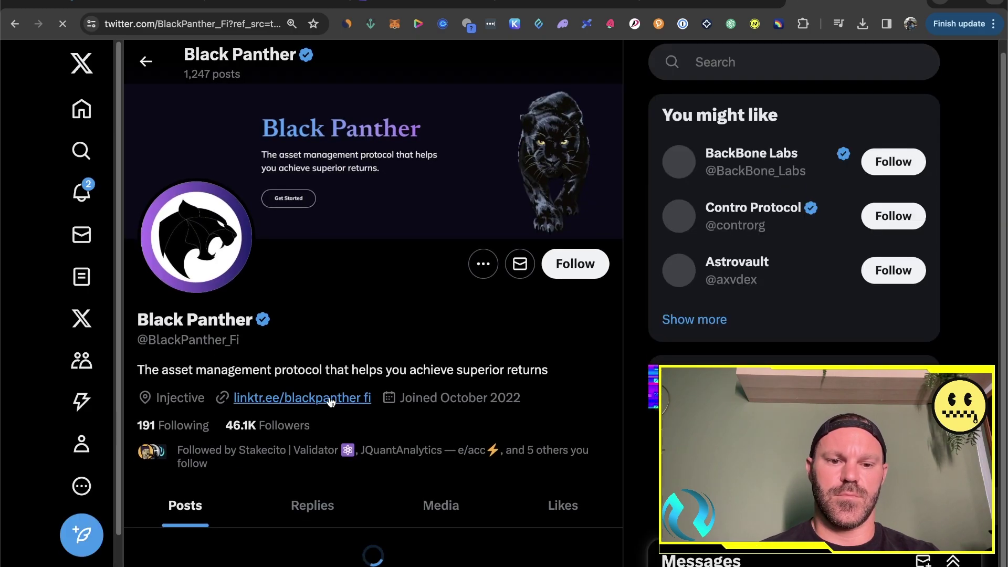
# Step: Follow the profile's Linktree to the Black Panther website and launch the trade.blackpanther.fi app
pyautogui.click(331, 398)
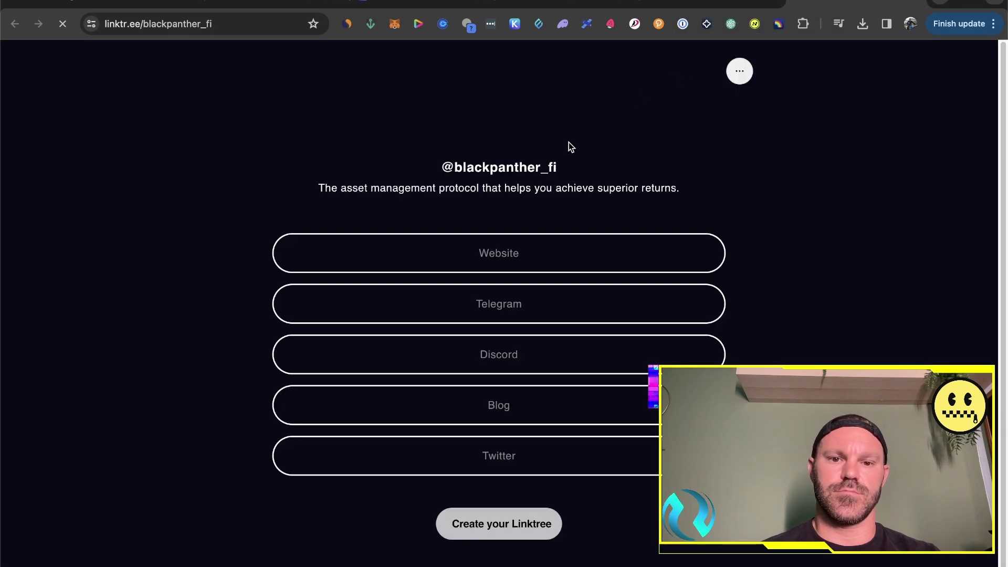
pyautogui.click(533, 283)
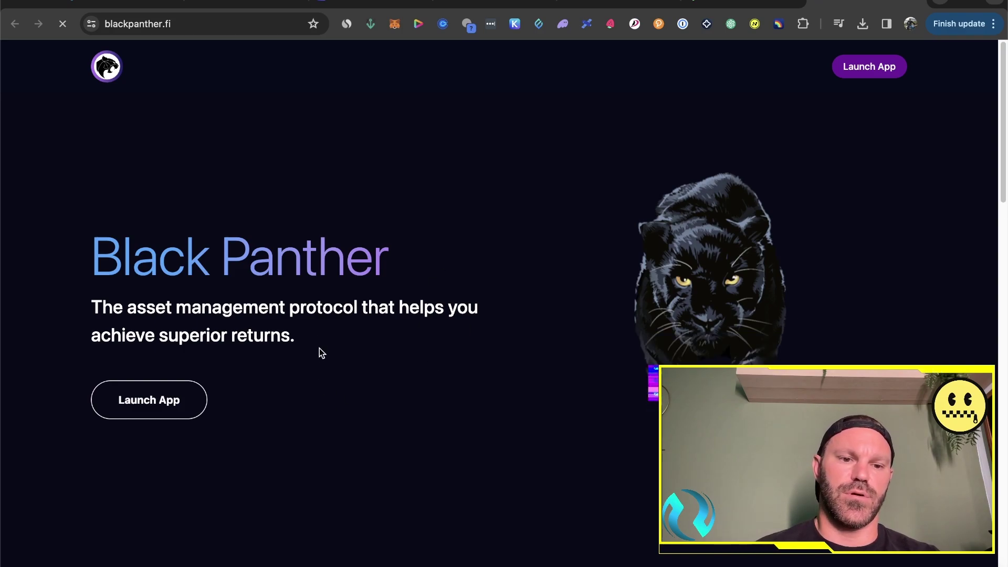
pyautogui.click(167, 398)
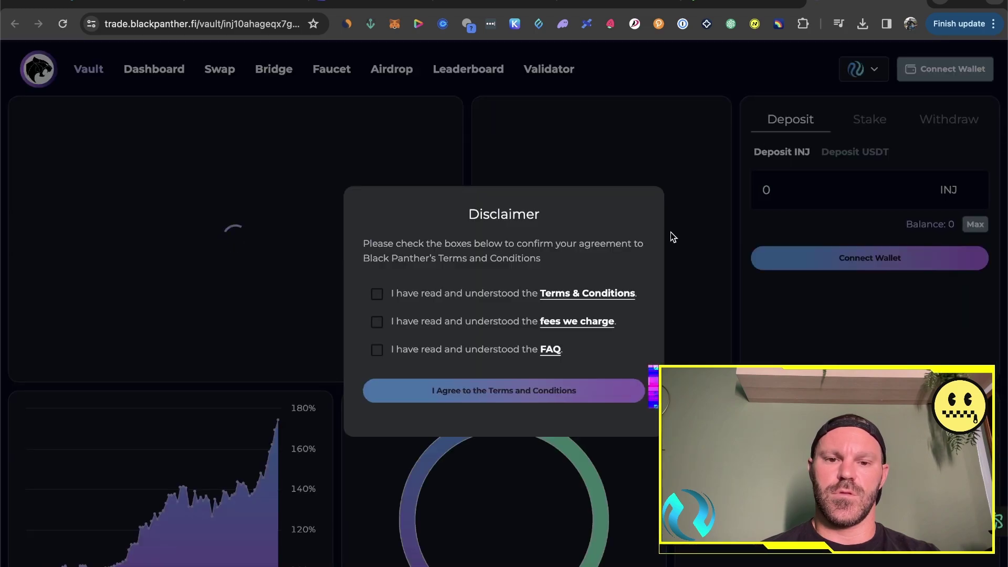
# Step: Tick all disclaimer boxes, agree to the Terms and Conditions, and connect the Keplr wallet
pyautogui.click(378, 295)
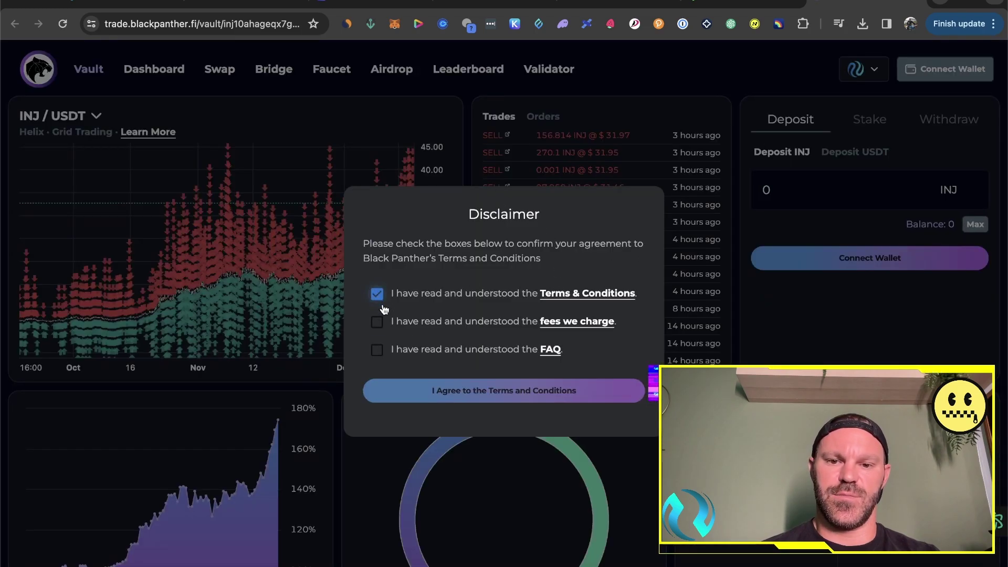
pyautogui.click(378, 322)
pyautogui.click(379, 351)
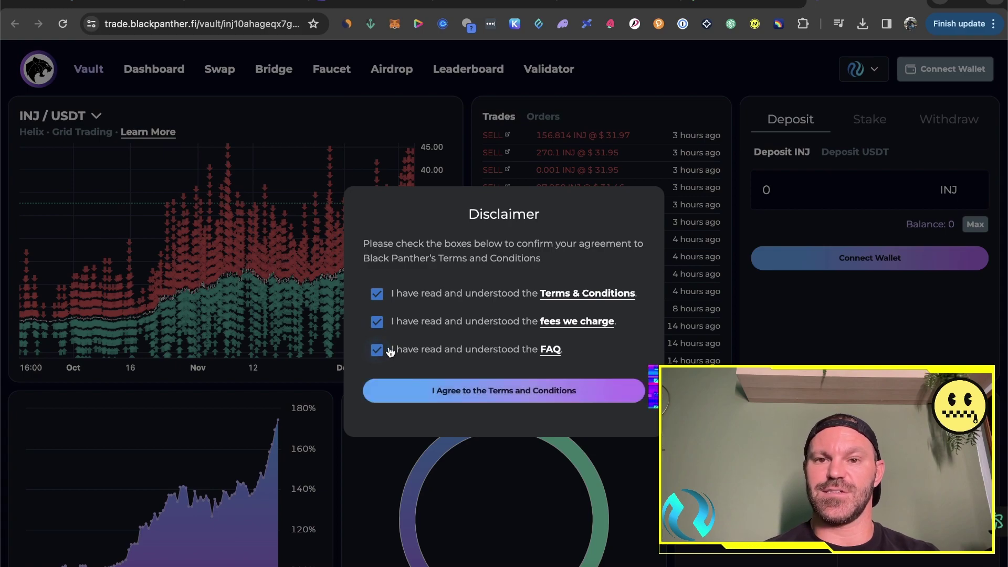
pyautogui.click(546, 396)
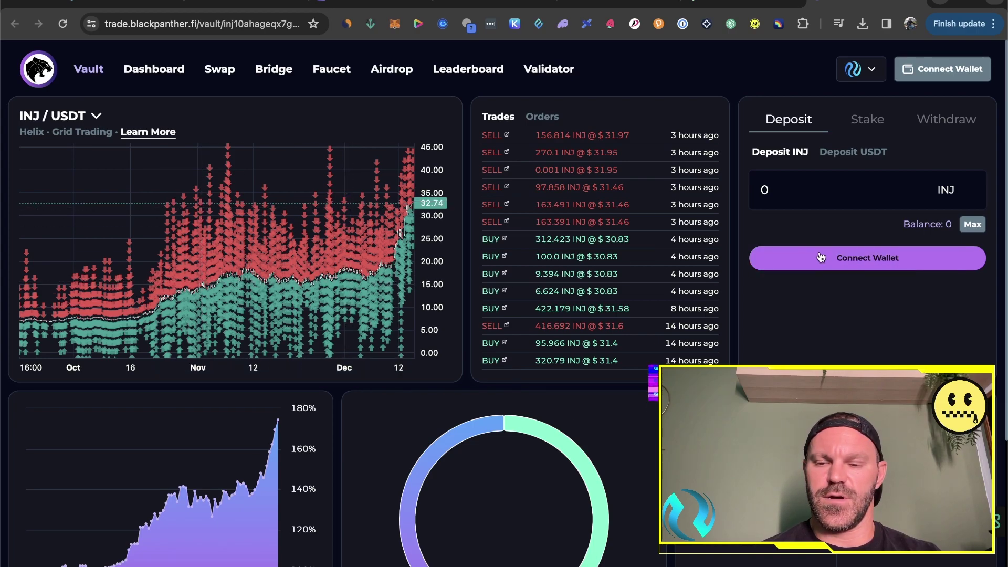
pyautogui.click(838, 258)
pyautogui.click(465, 263)
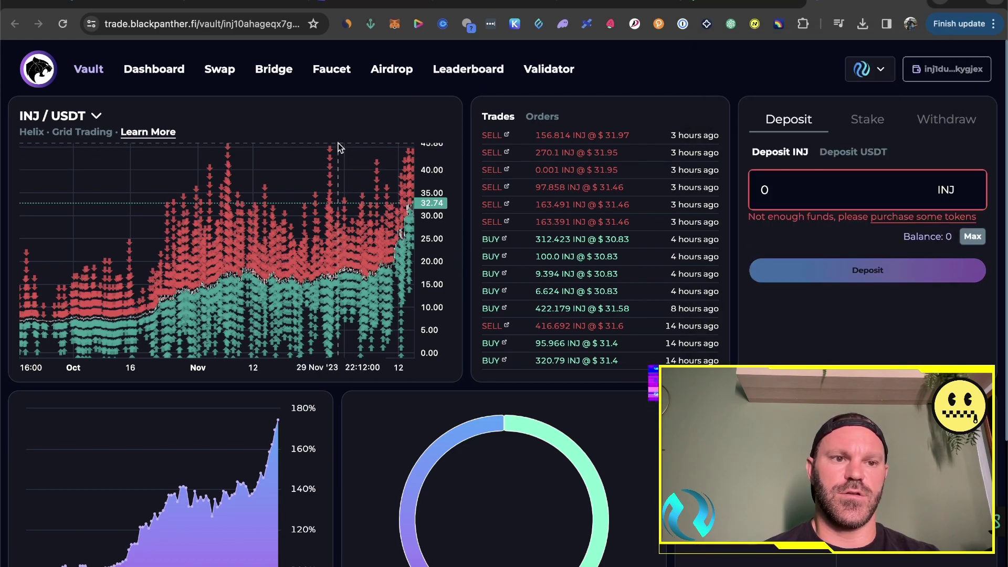
# Step: Open the INJ/USDT vault from the Dashboard and submit a 5 INJ deposit
pyautogui.click(154, 69)
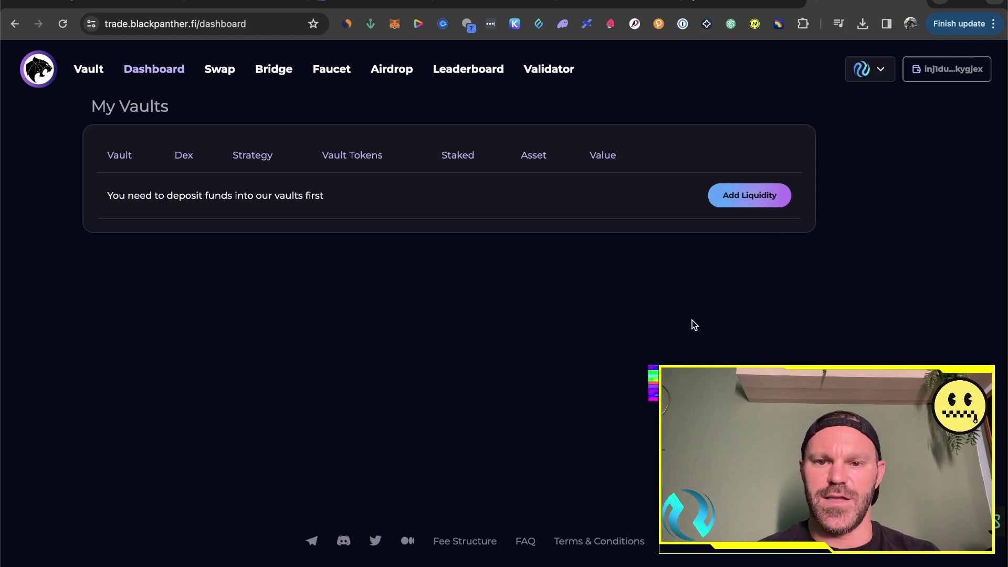
pyautogui.click(740, 195)
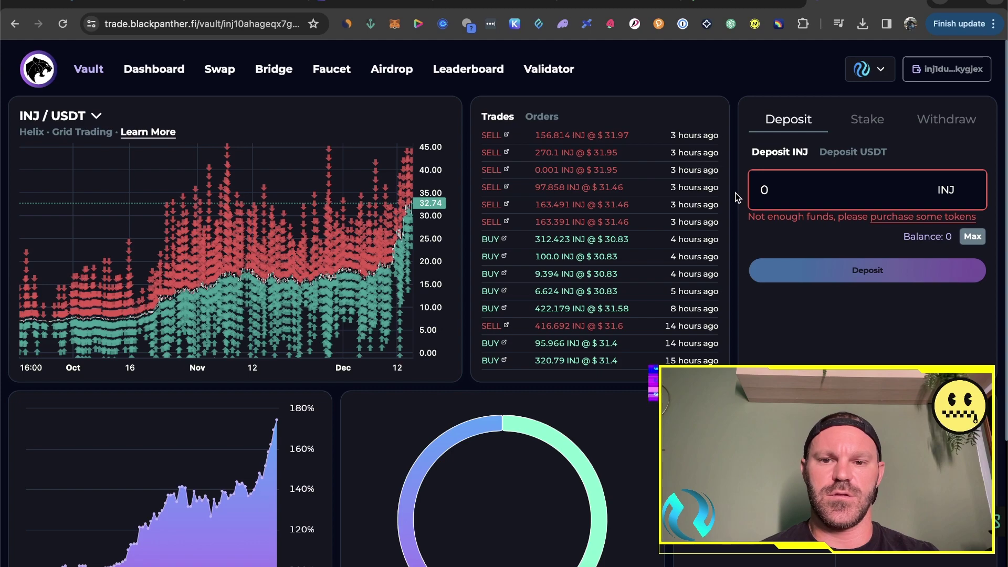
pyautogui.click(808, 190)
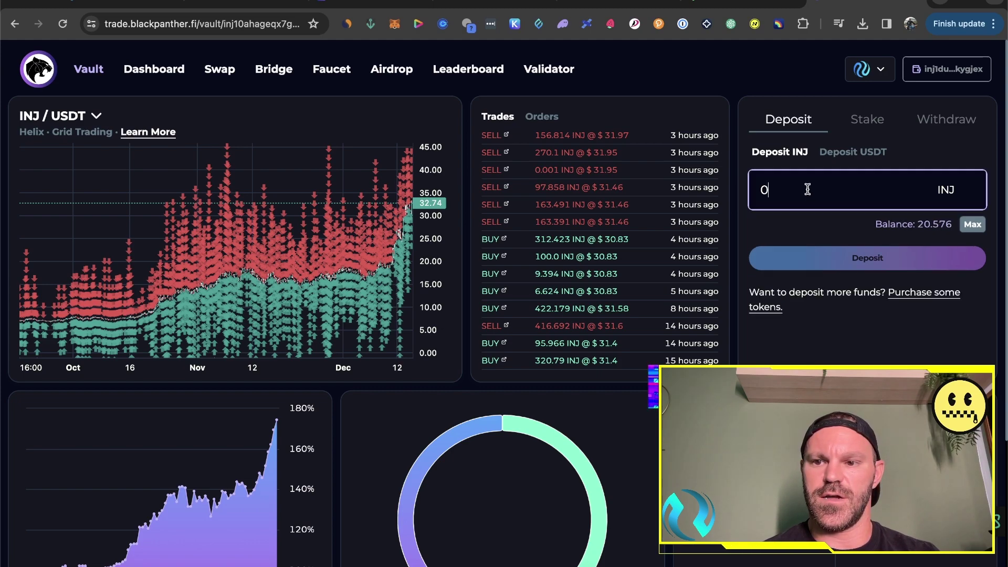
pyautogui.press('BackSpace')
pyautogui.write('10')
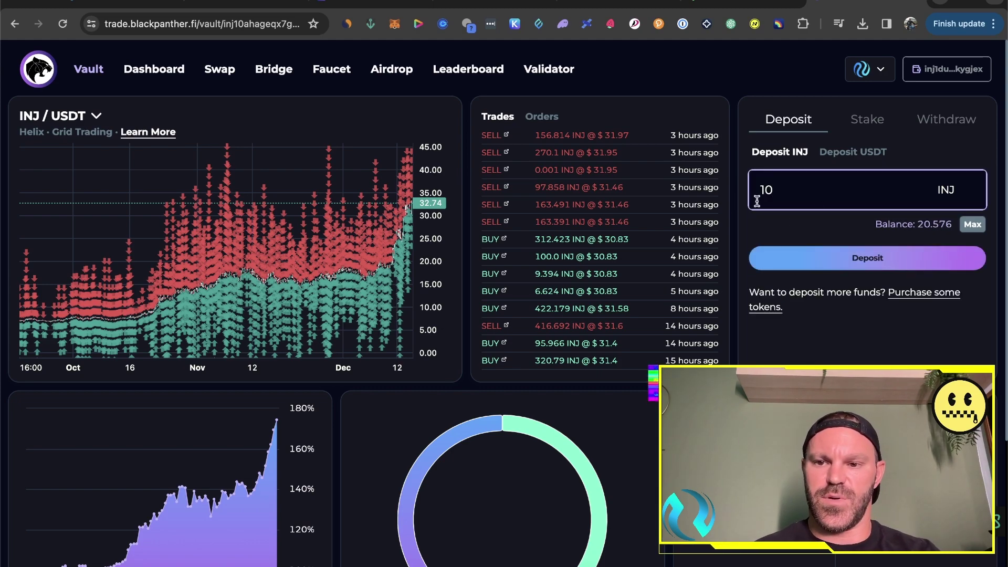
pyautogui.press('BackSpace')
pyautogui.write('0')
pyautogui.press('BackSpace')
pyautogui.press('BackSpace')
pyautogui.write('5')
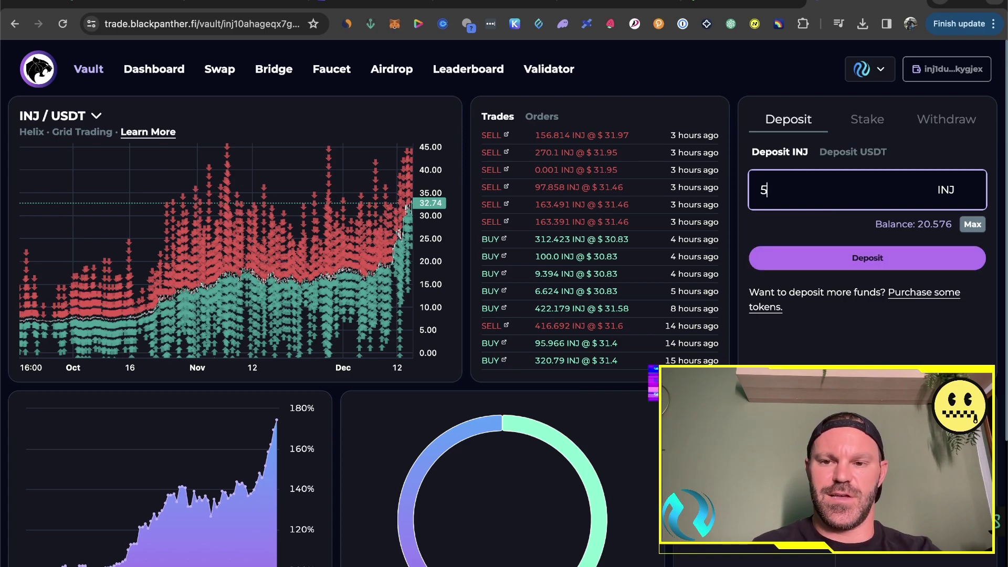
pyautogui.click(864, 259)
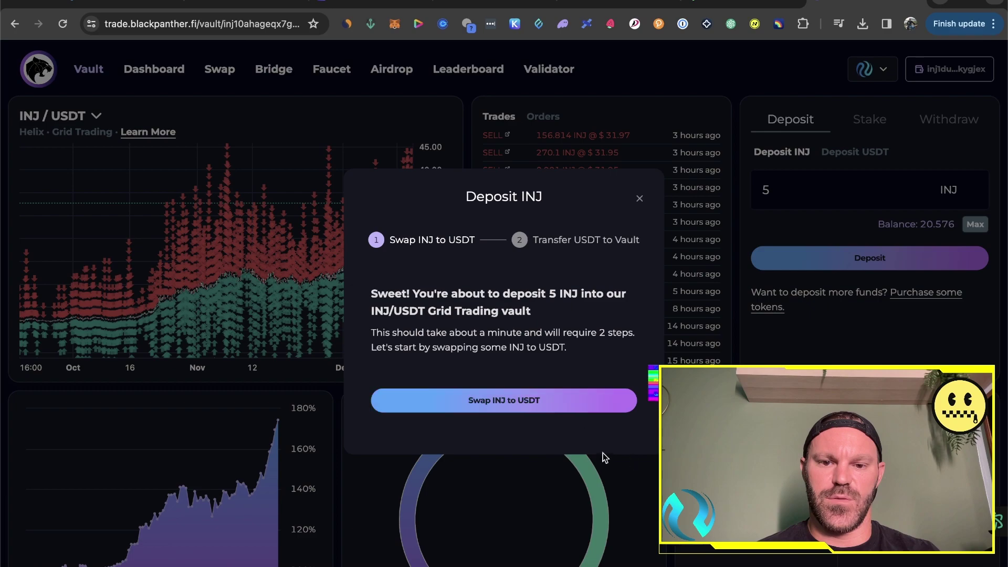
# Step: Swap INJ to USDT, transfer the USDT into the vault, and approve it in Keplr
pyautogui.click(527, 402)
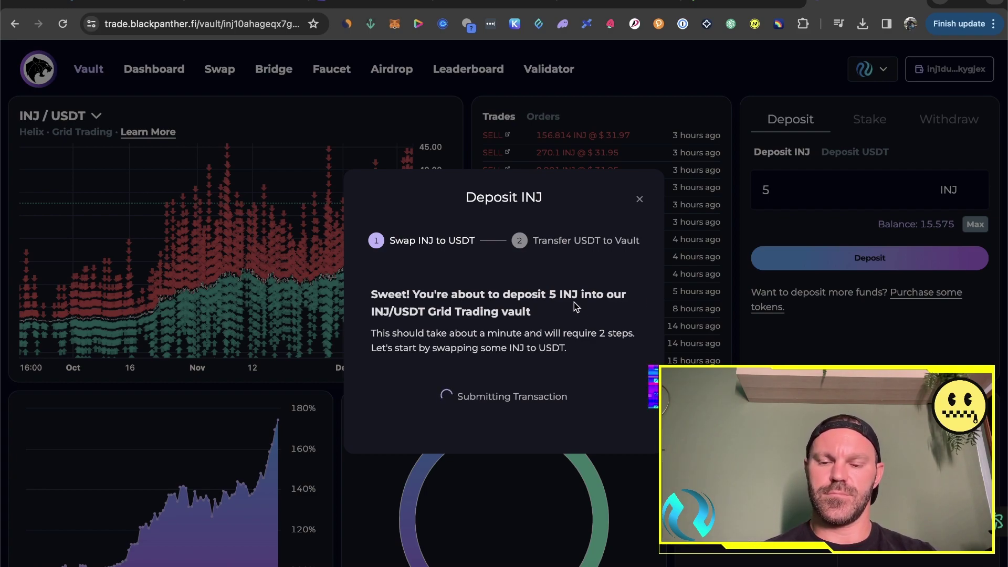
pyautogui.click(515, 399)
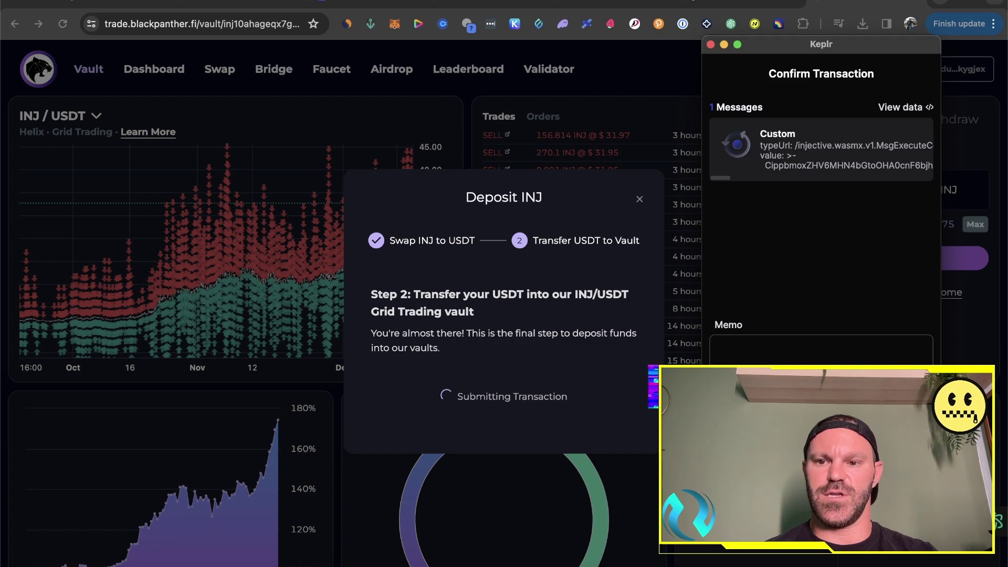
pyautogui.click(872, 530)
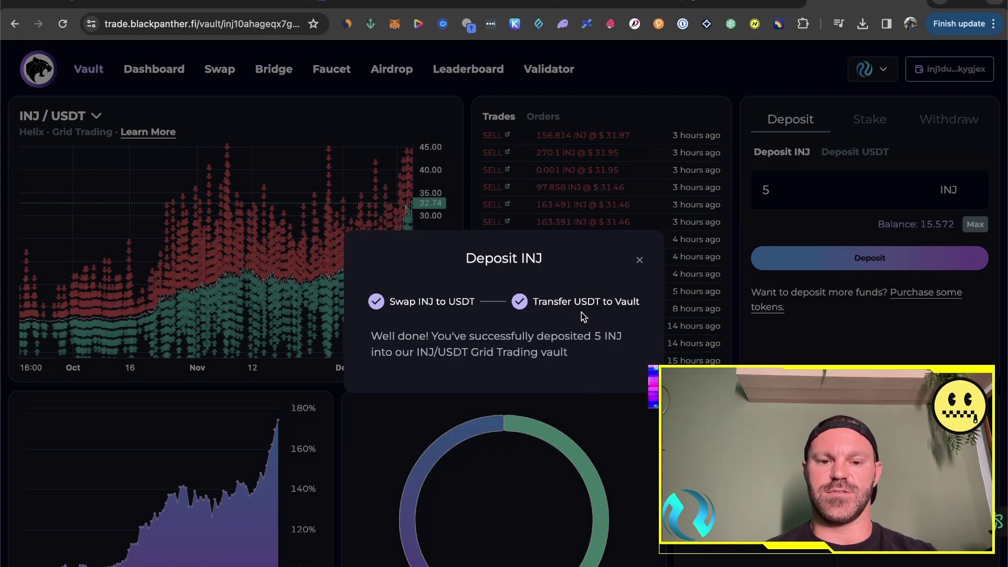
# Step: Close the deposit confirmation, review the vault's performance and APY, and switch to the Stake tab
pyautogui.click(640, 260)
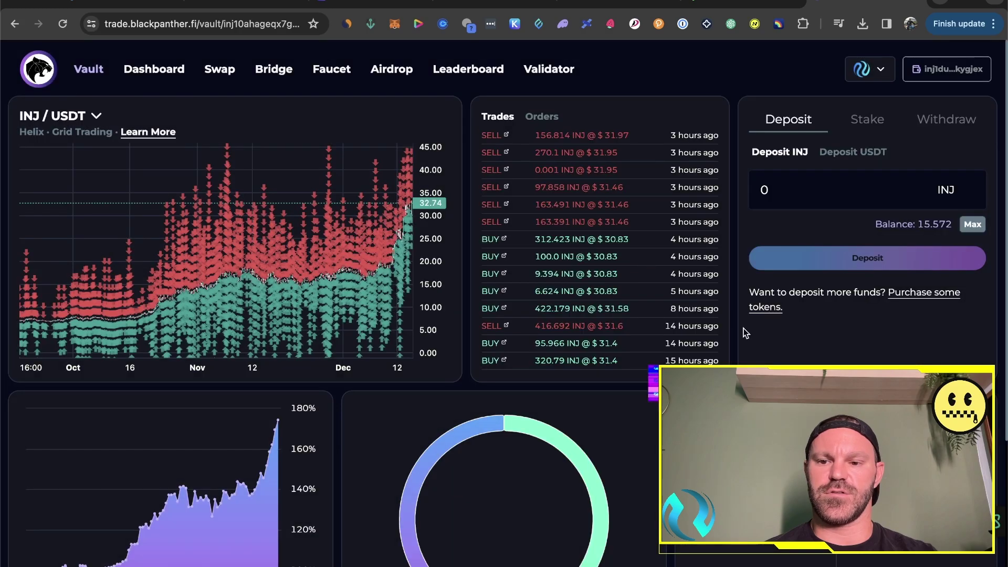
pyautogui.scroll(-4, 835, 349)
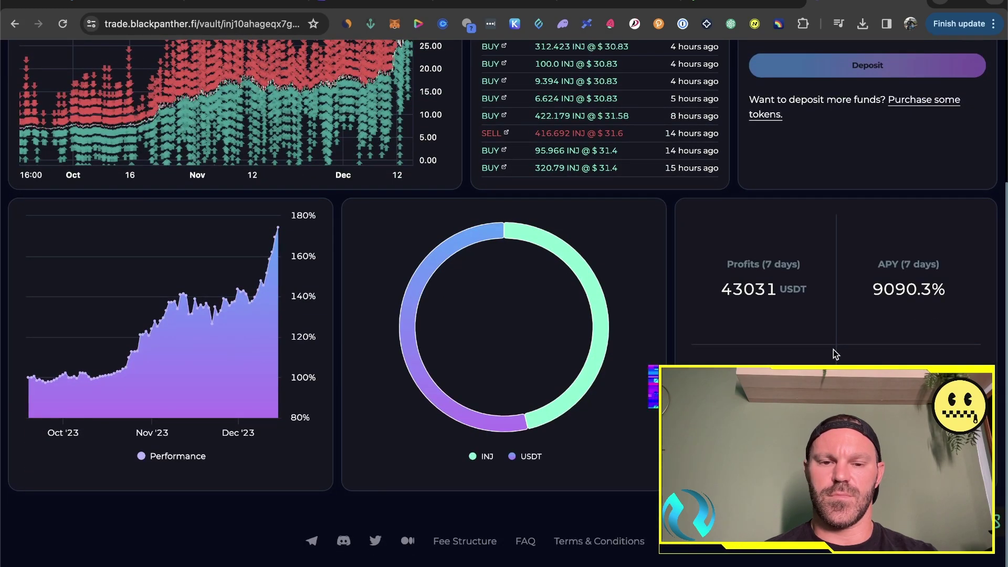
pyautogui.scroll(1, 504, 283)
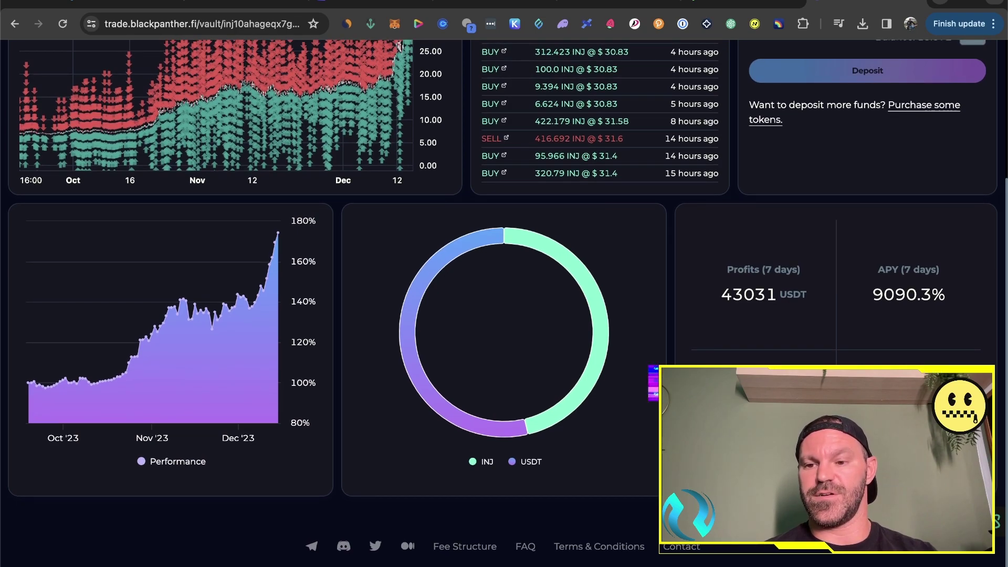
pyautogui.scroll(5, 814, 260)
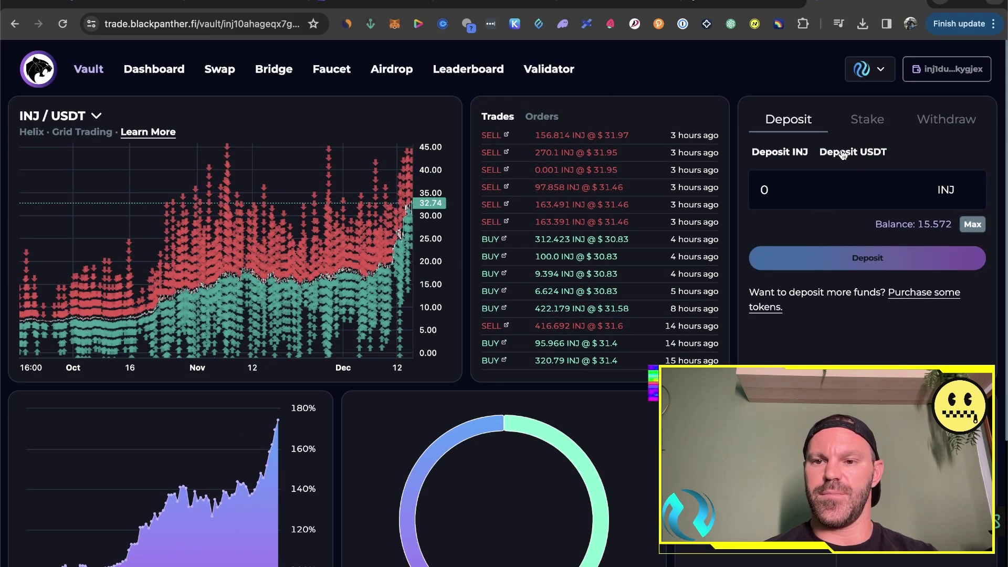
pyautogui.click(843, 153)
pyautogui.click(778, 154)
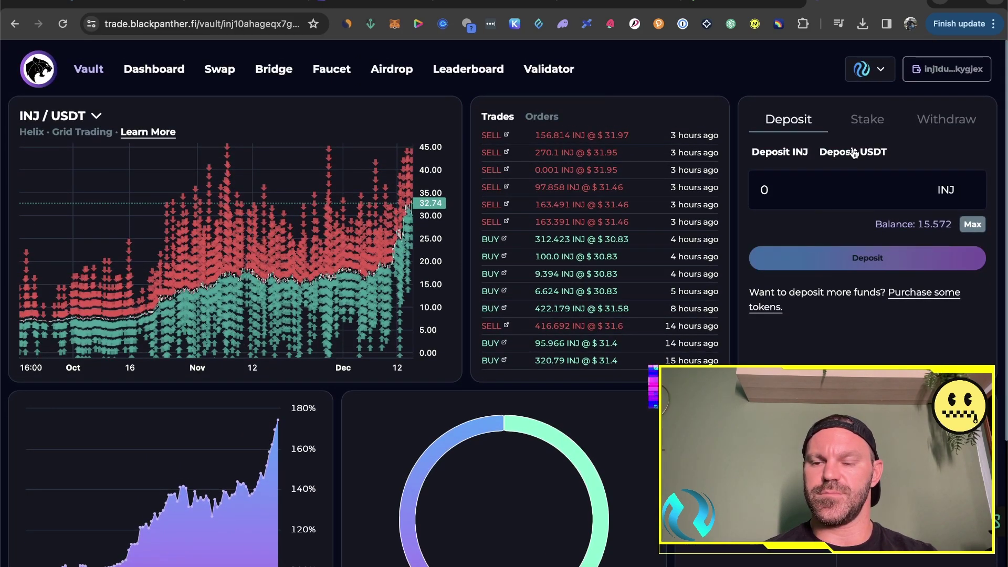
pyautogui.click(860, 119)
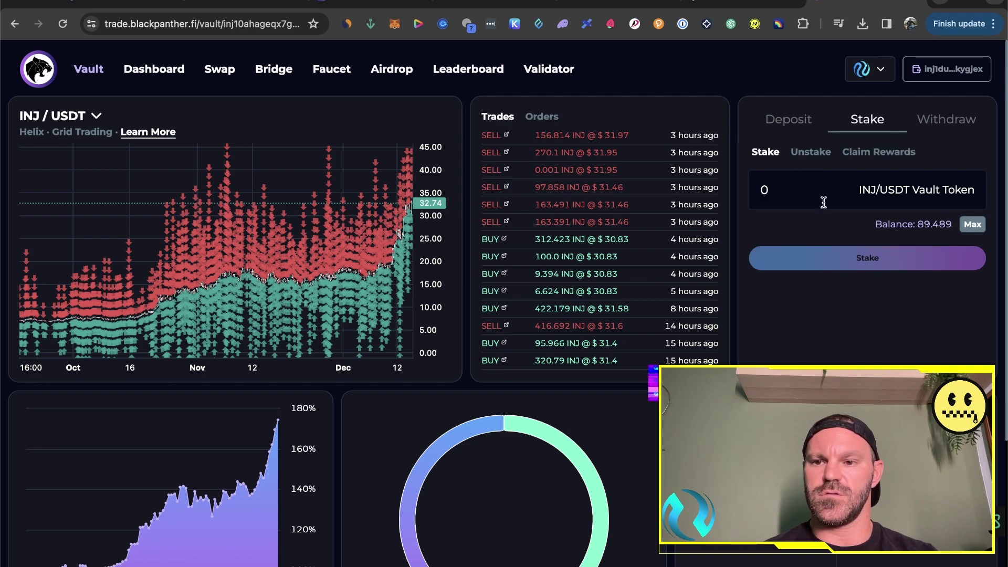
# Step: Stake 89.31 INJ/USDT vault tokens in the Grid Trading vault
pyautogui.click(973, 224)
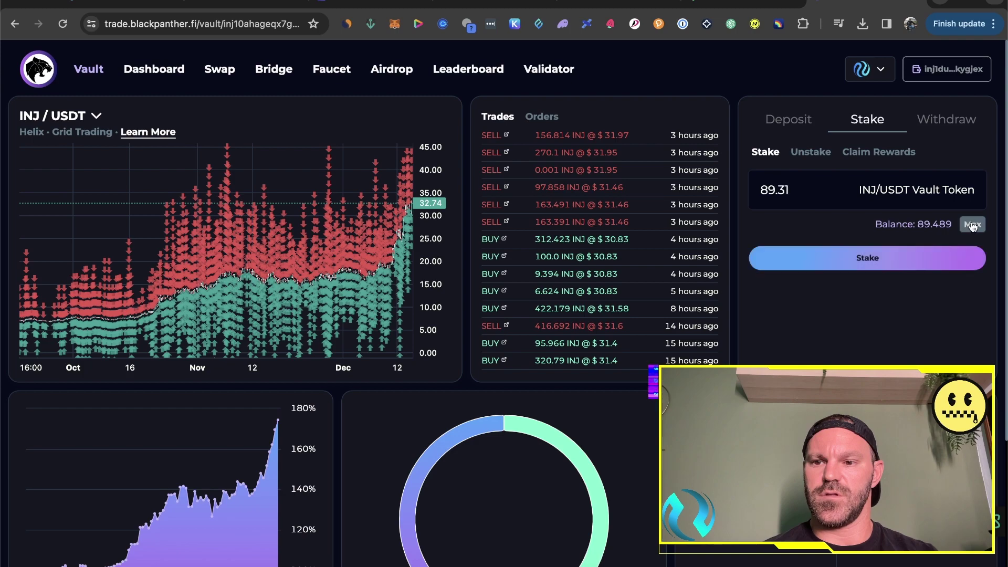
pyautogui.click(853, 263)
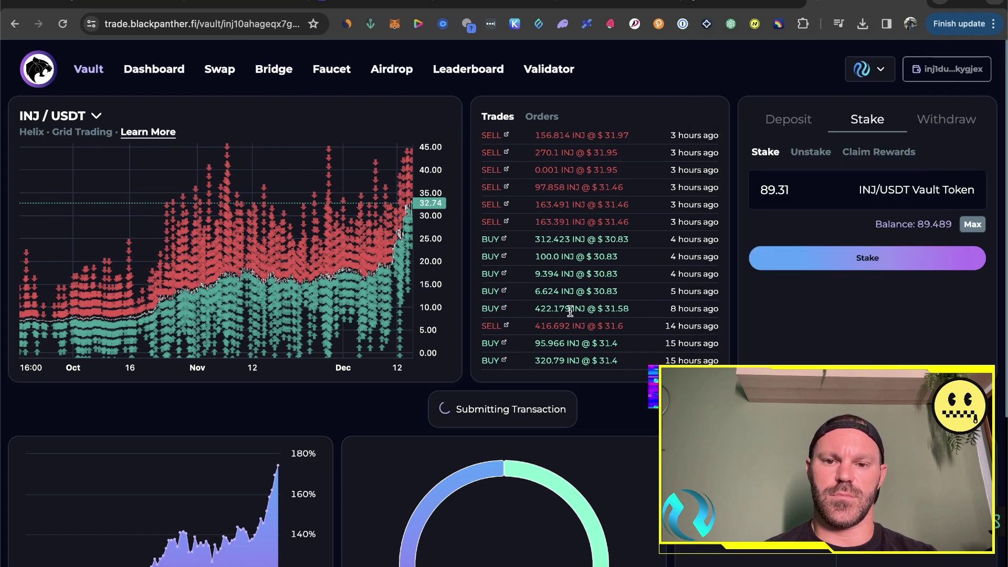
pyautogui.scroll(-2, 504, 305)
pyautogui.scroll(2, 504, 305)
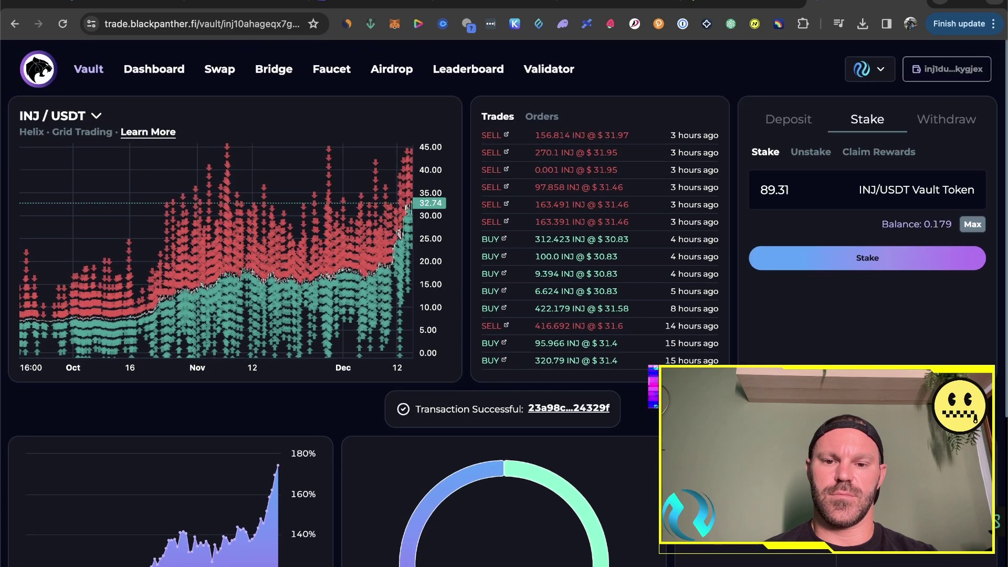
pyautogui.scroll(-1, 504, 304)
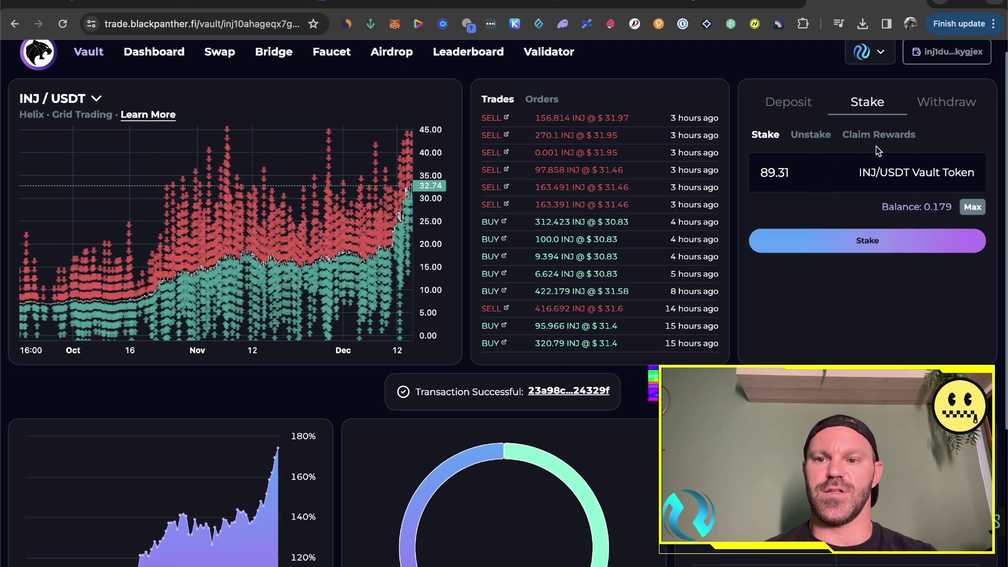
# Step: Review the Claim Rewards and Withdraw tabs, then return to the Dashboard
pyautogui.click(846, 136)
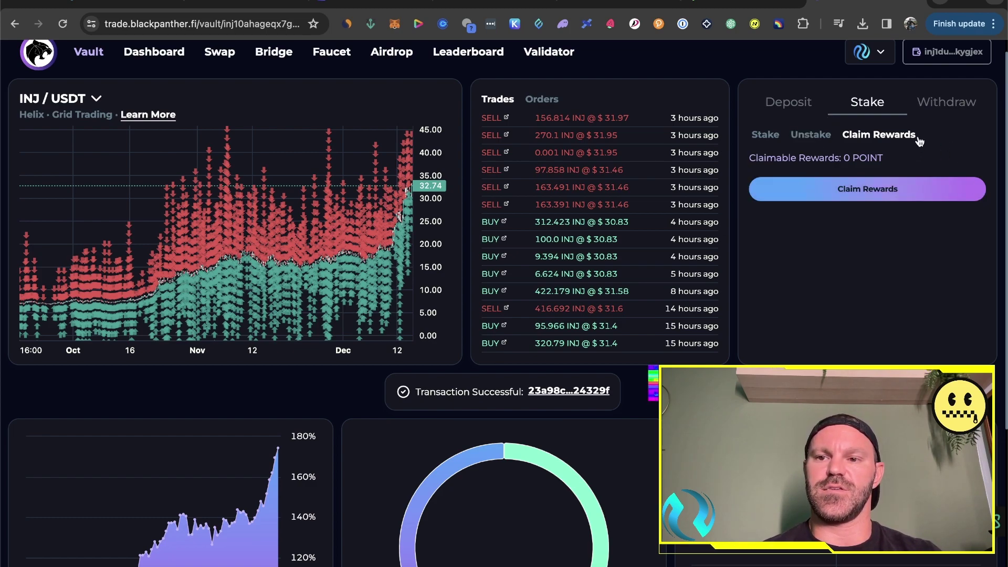
pyautogui.click(936, 101)
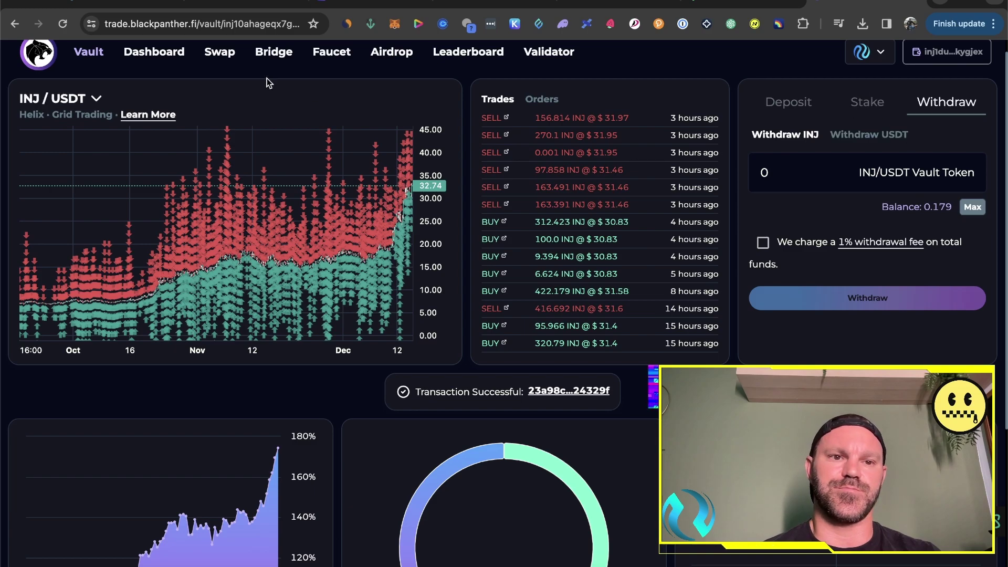
pyautogui.click(154, 52)
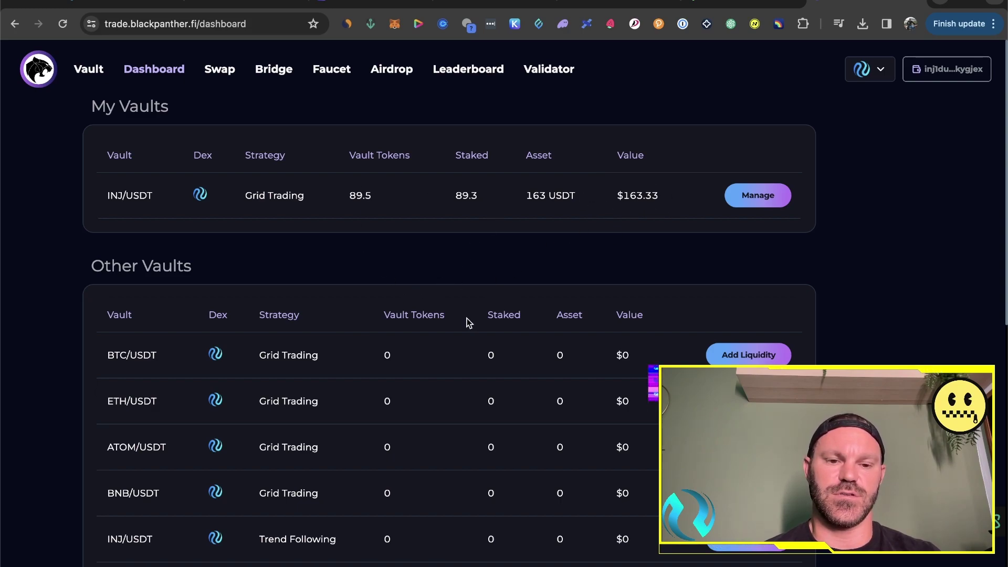
# Step: Scroll through the dashboard to check the vault's 89.3 staked tokens, then open the Swap page
pyautogui.scroll(-3, 469, 322)
pyautogui.scroll(3, 468, 313)
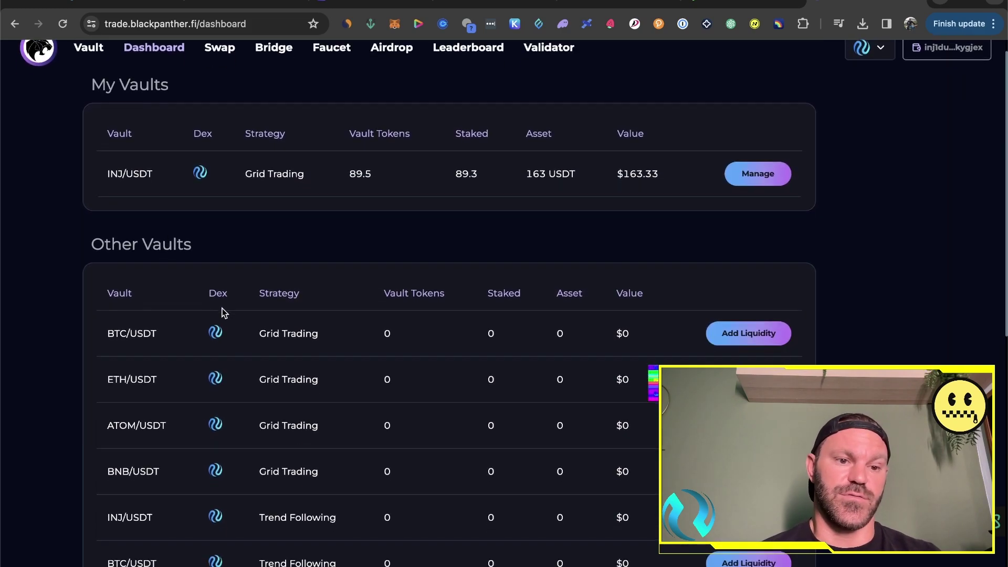
pyautogui.scroll(-9, 222, 312)
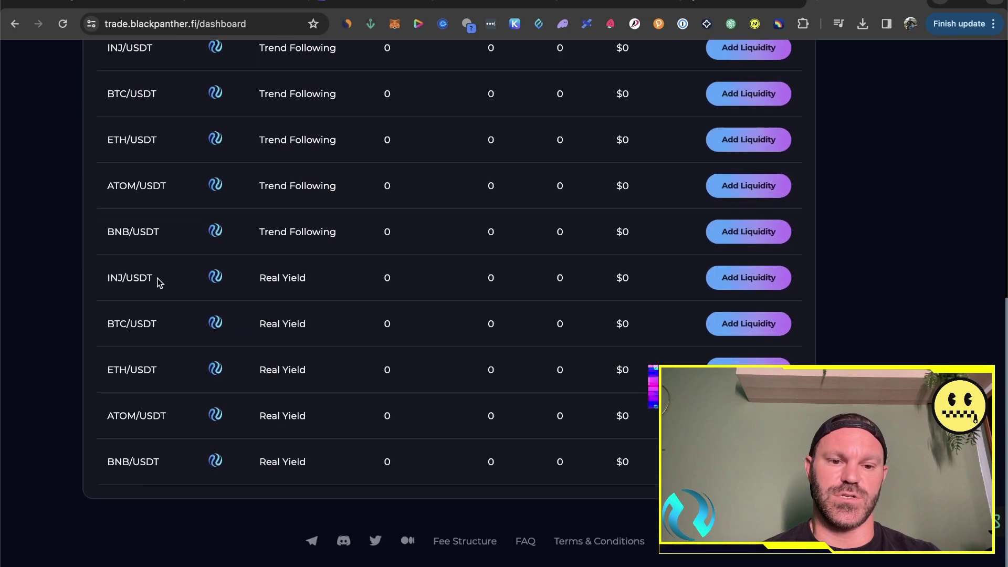
pyautogui.scroll(6, 286, 353)
pyautogui.scroll(-3, 412, 373)
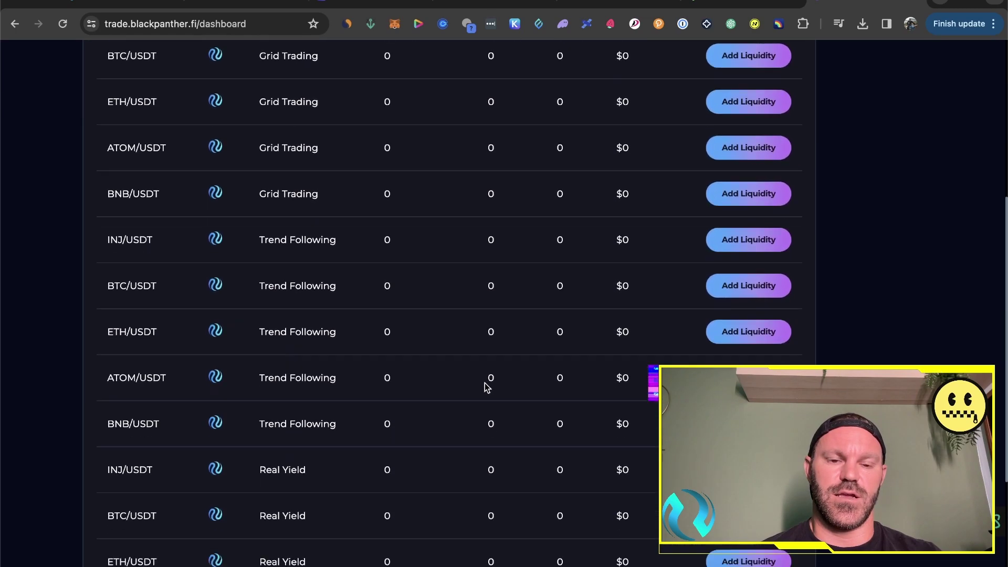
pyautogui.scroll(2, 315, 189)
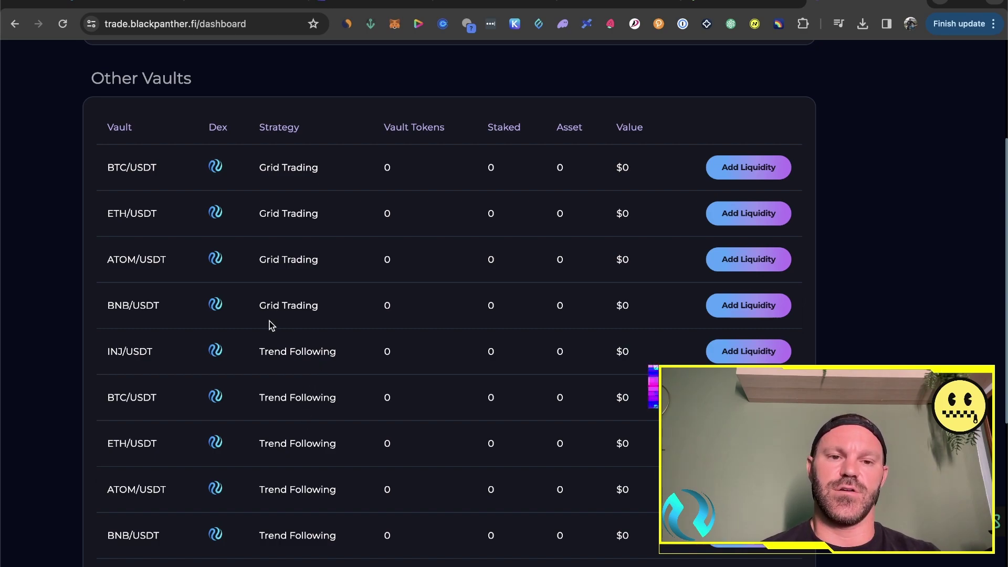
pyautogui.scroll(1, 274, 310)
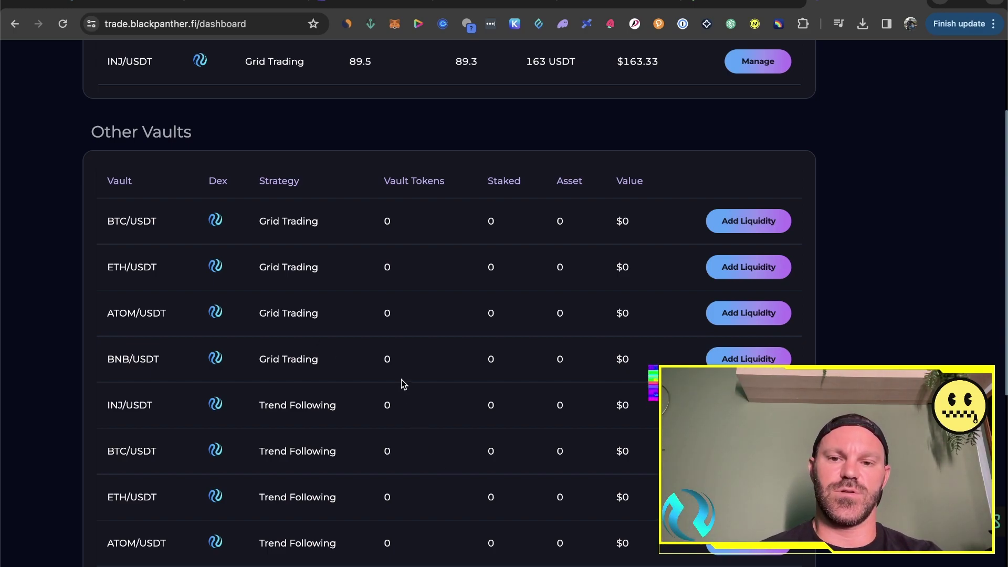
pyautogui.scroll(-7, 428, 415)
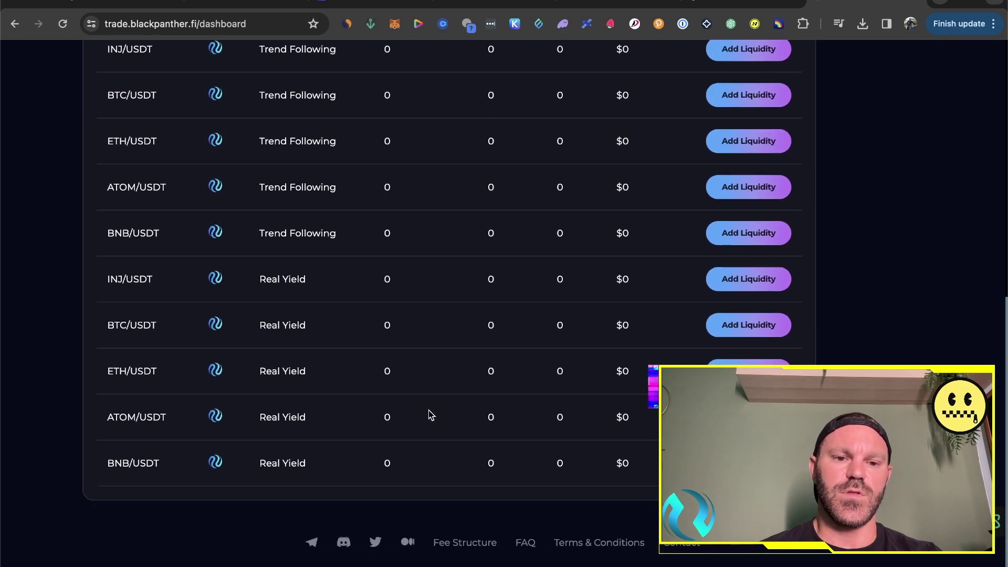
pyautogui.scroll(2, 331, 373)
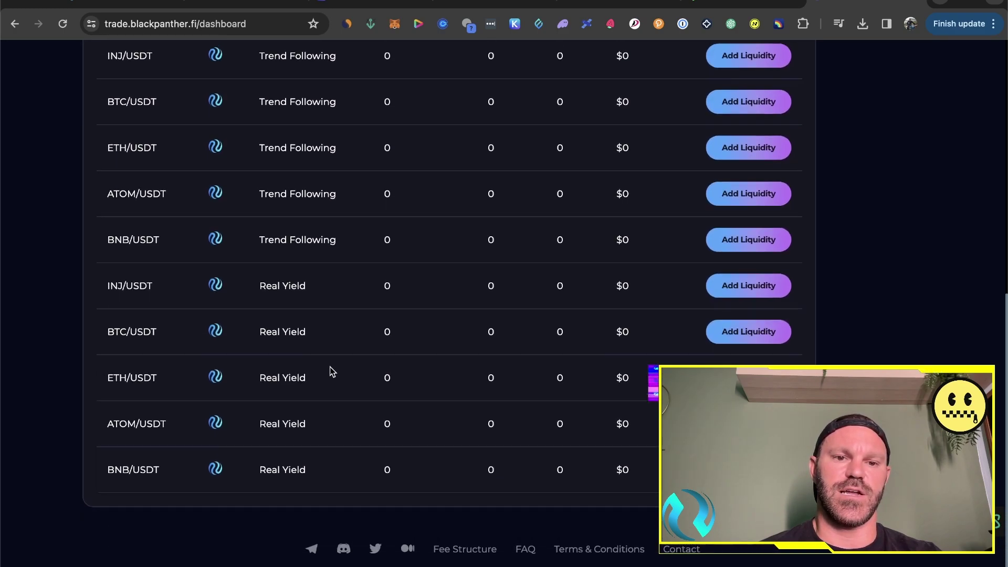
pyautogui.scroll(8, 329, 321)
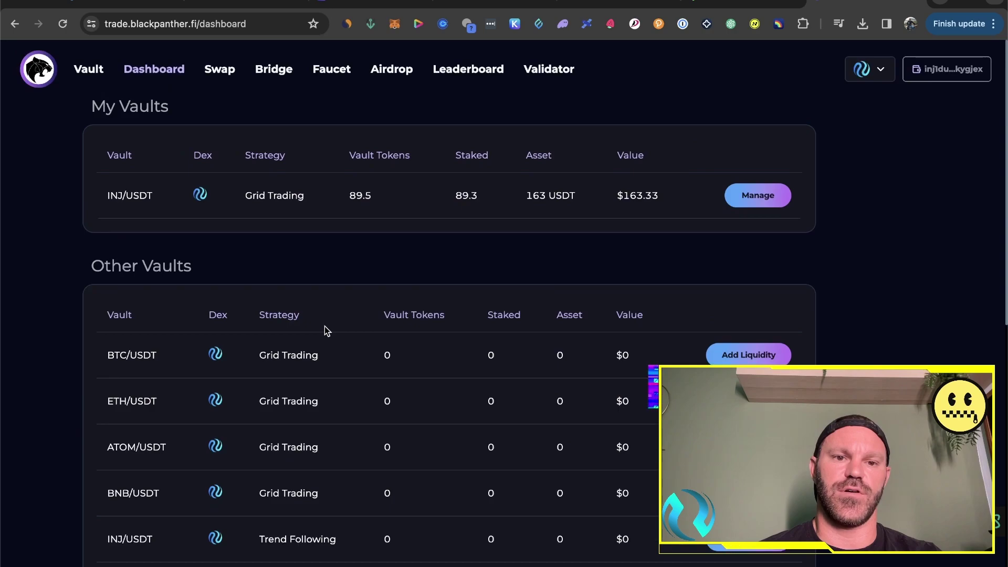
pyautogui.click(220, 70)
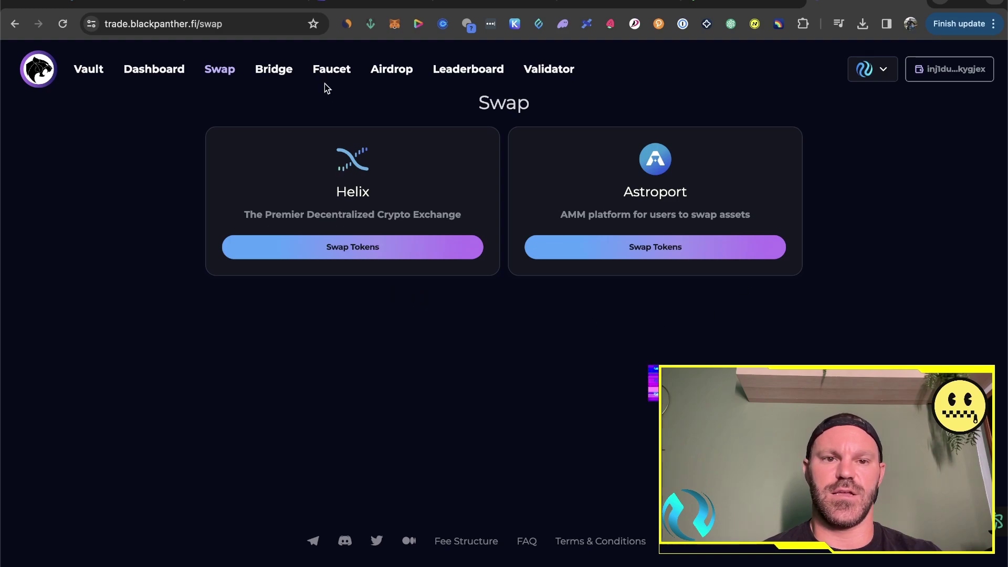
# Step: Browse the Bridge and Faucet pages, ending on the Airdrop page showing 0 POINT rewards
pyautogui.click(274, 69)
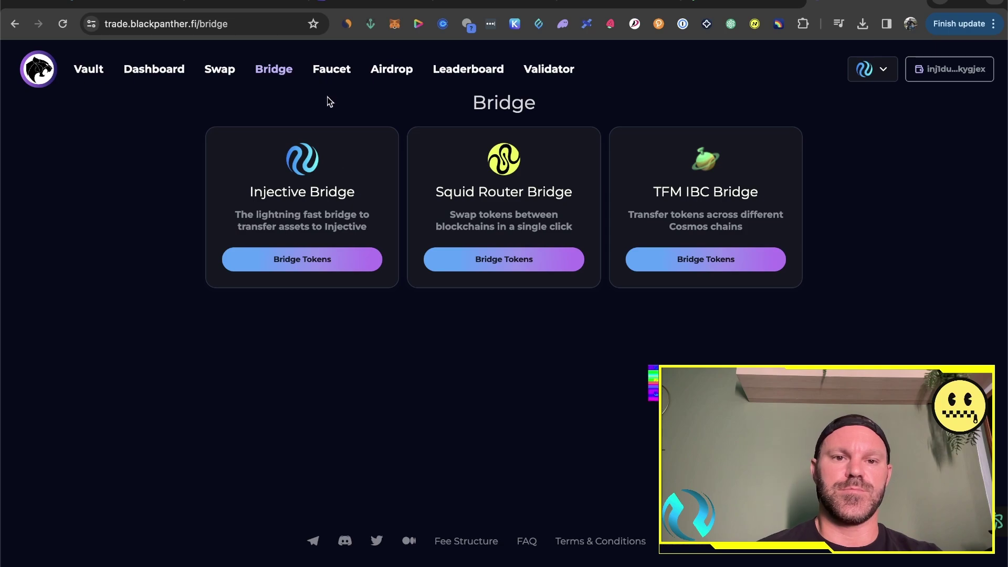
pyautogui.click(332, 68)
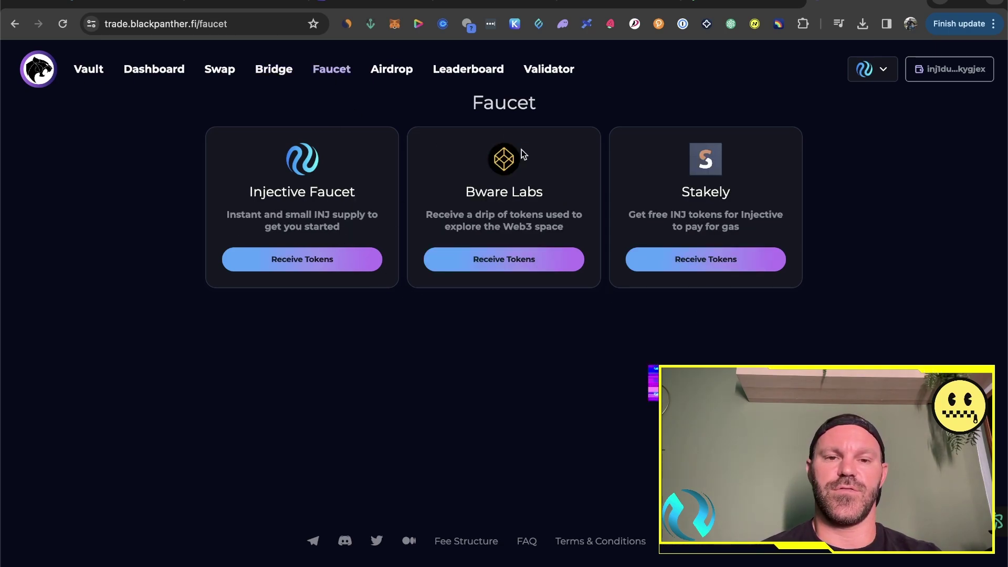
pyautogui.click(401, 74)
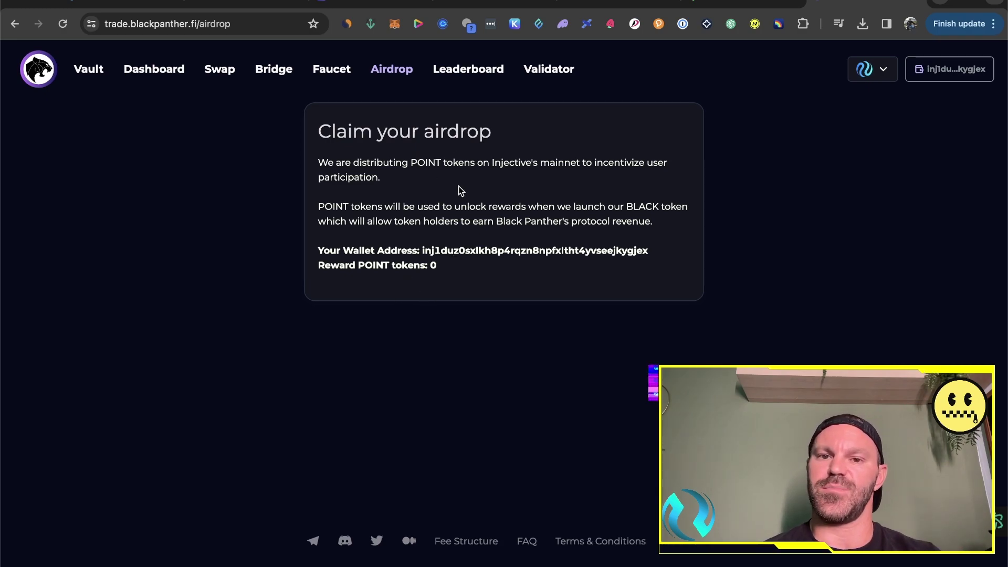
# Step: Scroll through the top 100 POINT leaderboard, then open the Validator delegation page
pyautogui.click(467, 72)
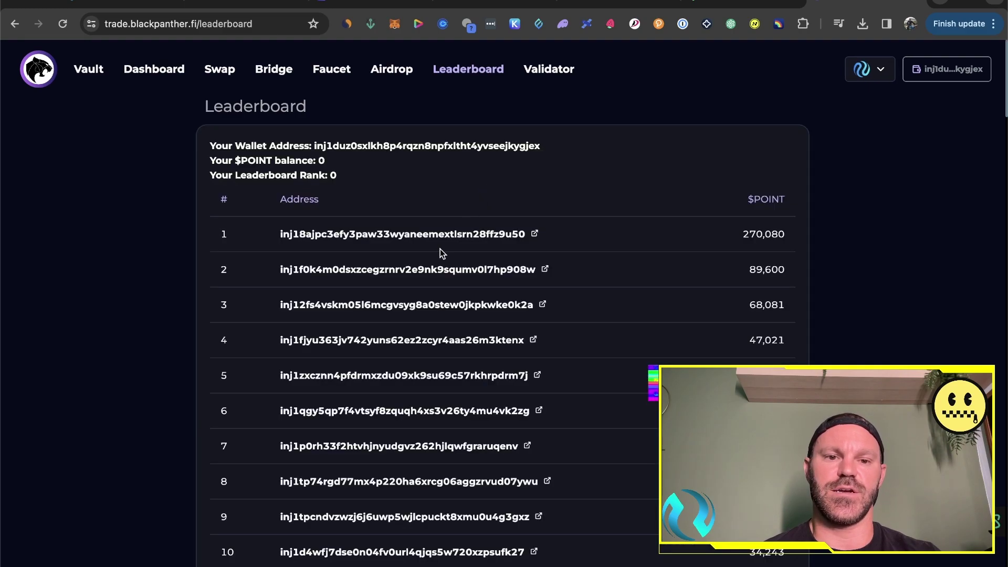
pyautogui.scroll(-5, 749, 275)
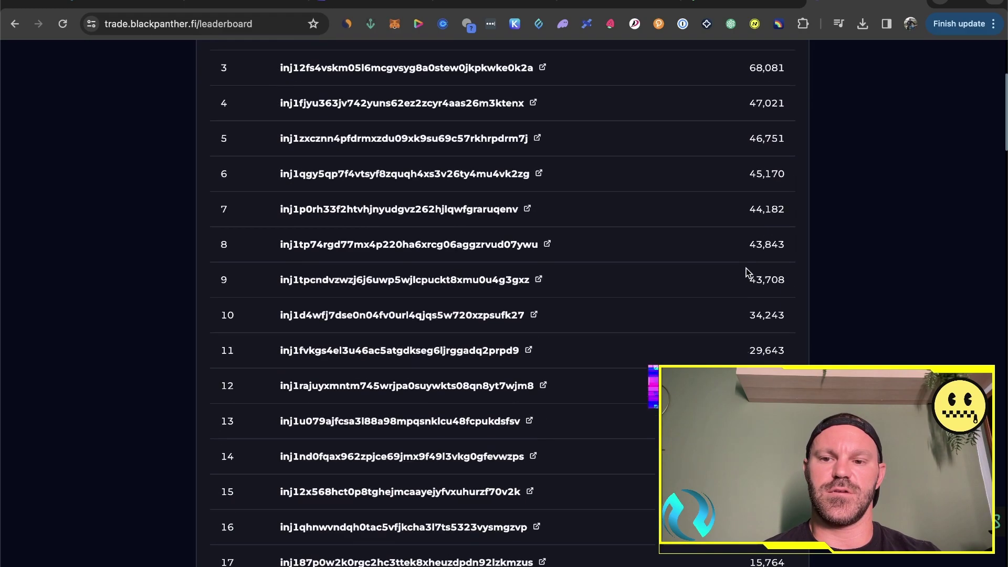
pyautogui.scroll(5, 749, 275)
pyautogui.scroll(-20, 698, 347)
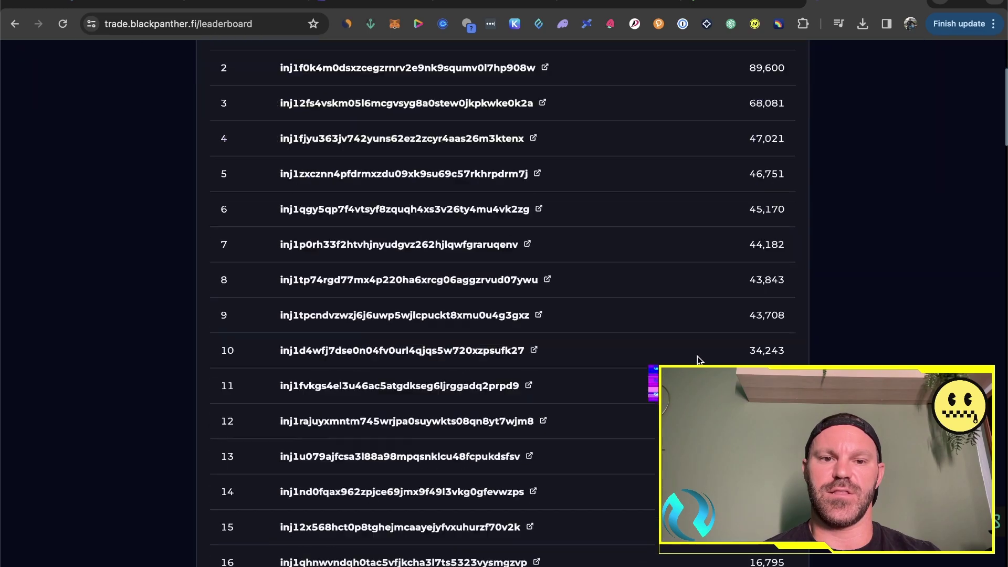
pyautogui.scroll(-20, 696, 322)
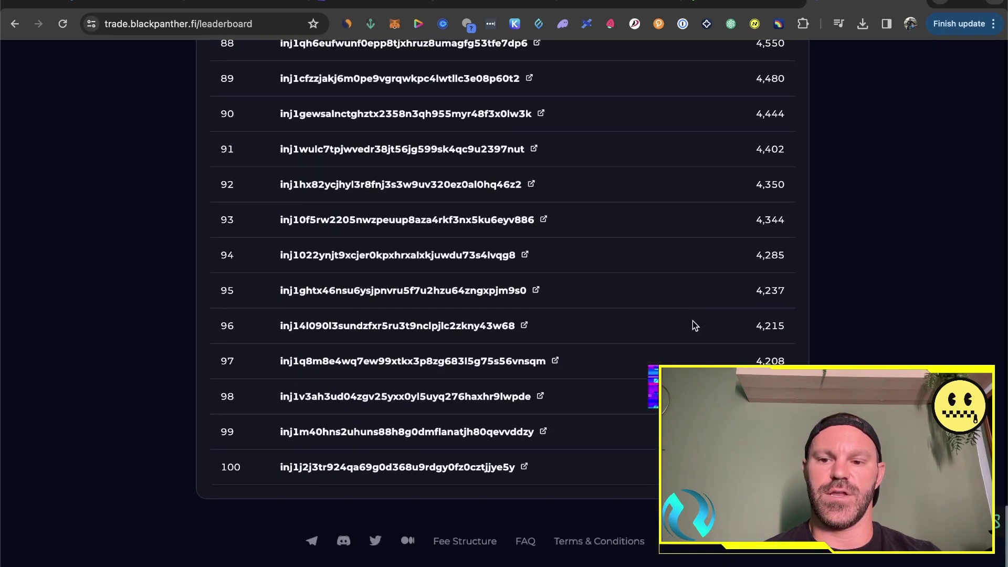
pyautogui.scroll(20, 691, 315)
pyautogui.scroll(10, 684, 311)
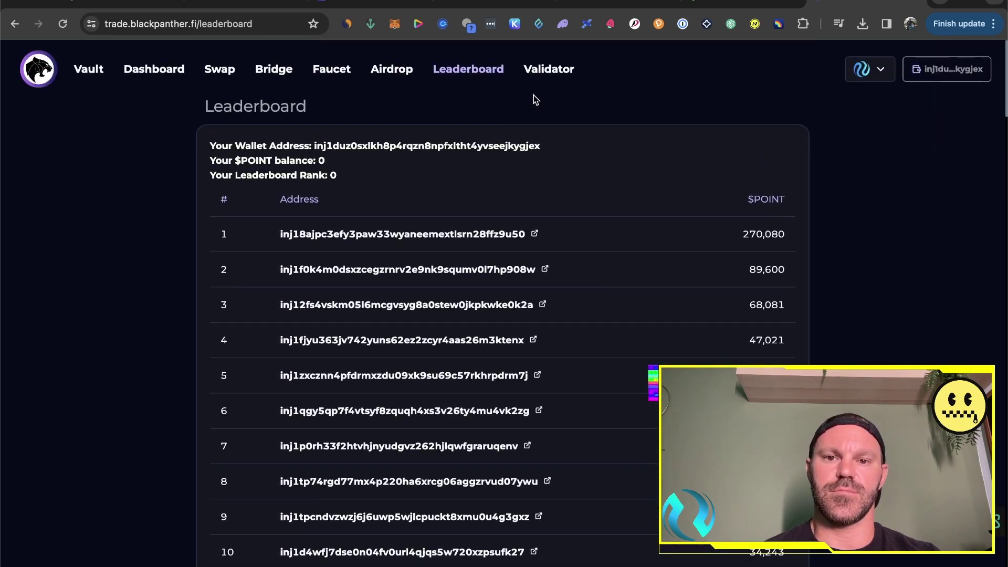
pyautogui.click(549, 69)
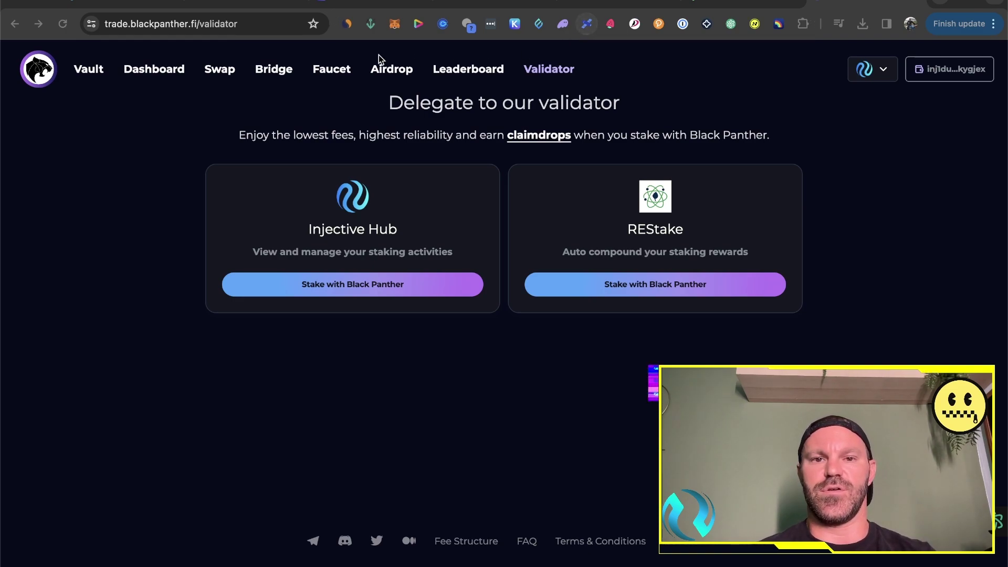
# Step: Load testnet.faucet.injective.network in the current browser tab
pyautogui.click(240, 24)
pyautogui.write('testnet.faucet.injective.network')
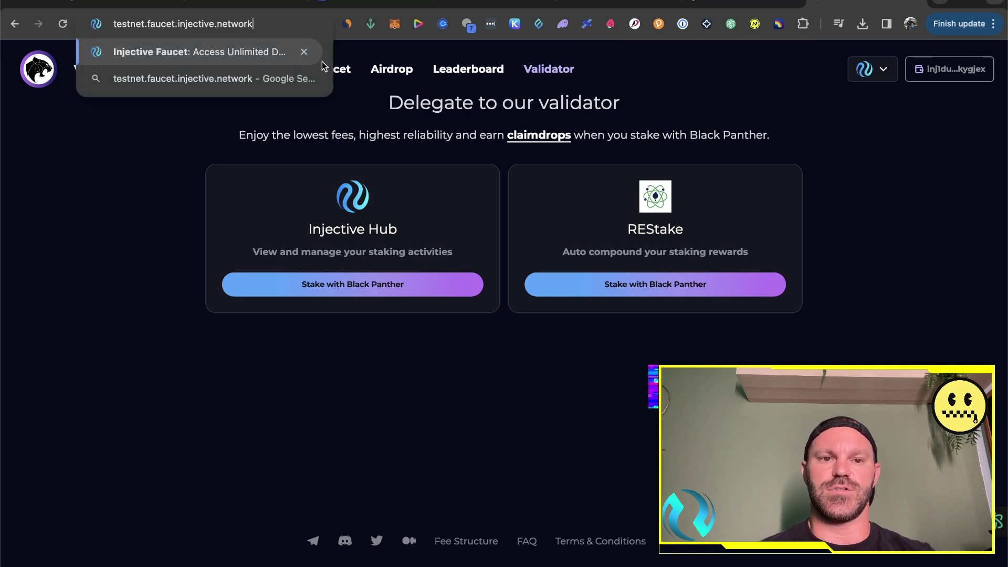
pyautogui.press('Return')
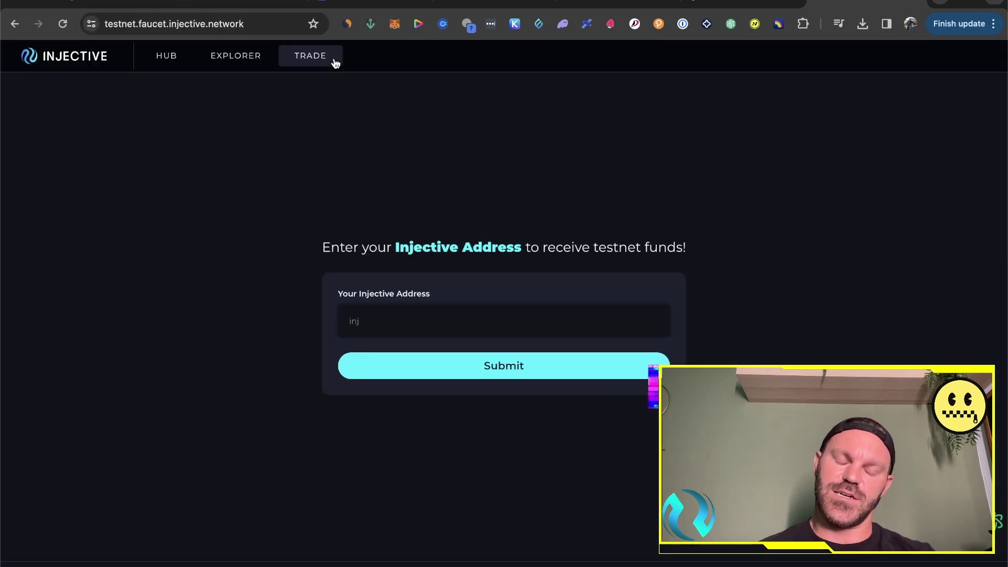
# Step: Paste the Injective address copied from Keplr into the faucet and submit the funds request
pyautogui.click(481, 331)
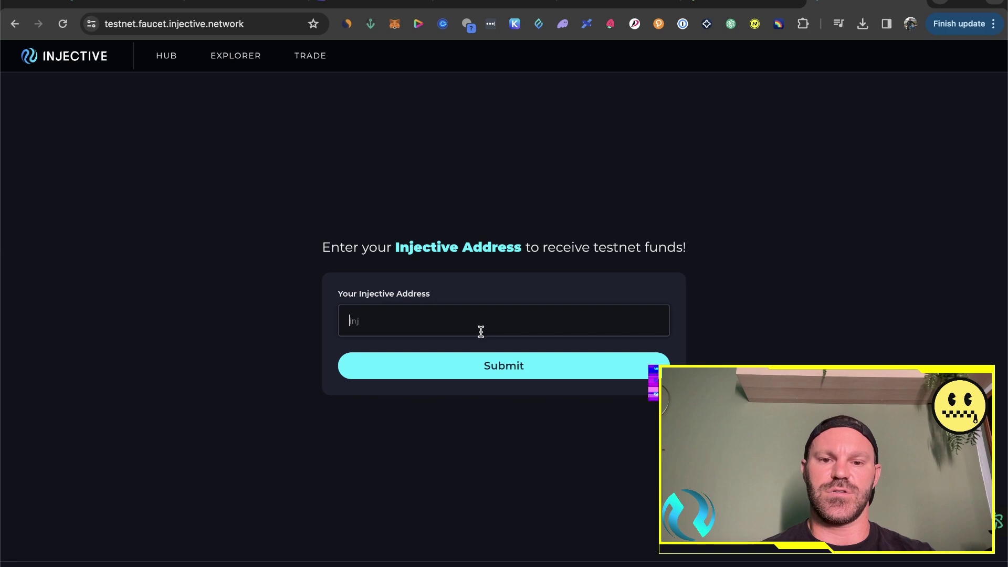
pyautogui.click(515, 26)
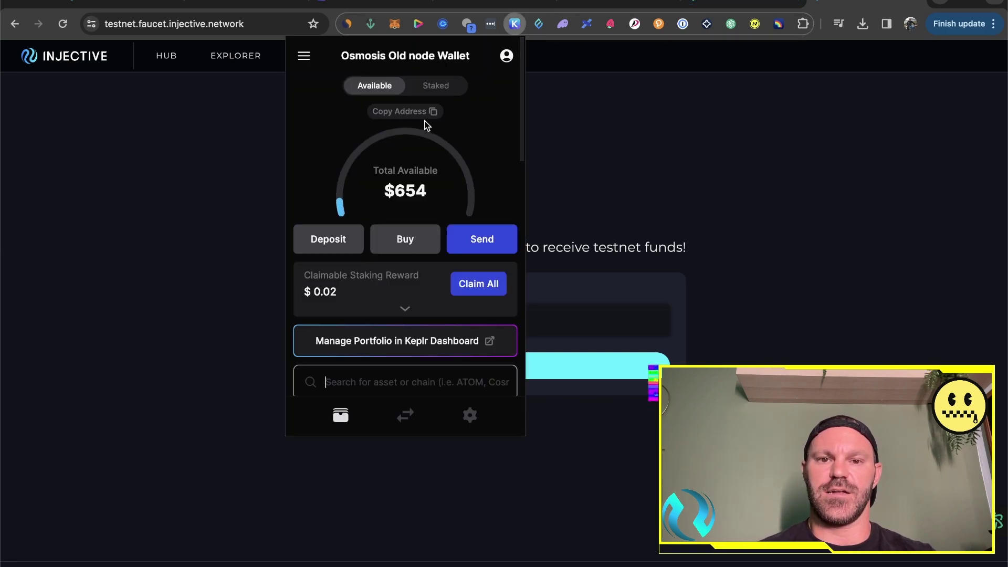
pyautogui.click(426, 112)
pyautogui.write('inj')
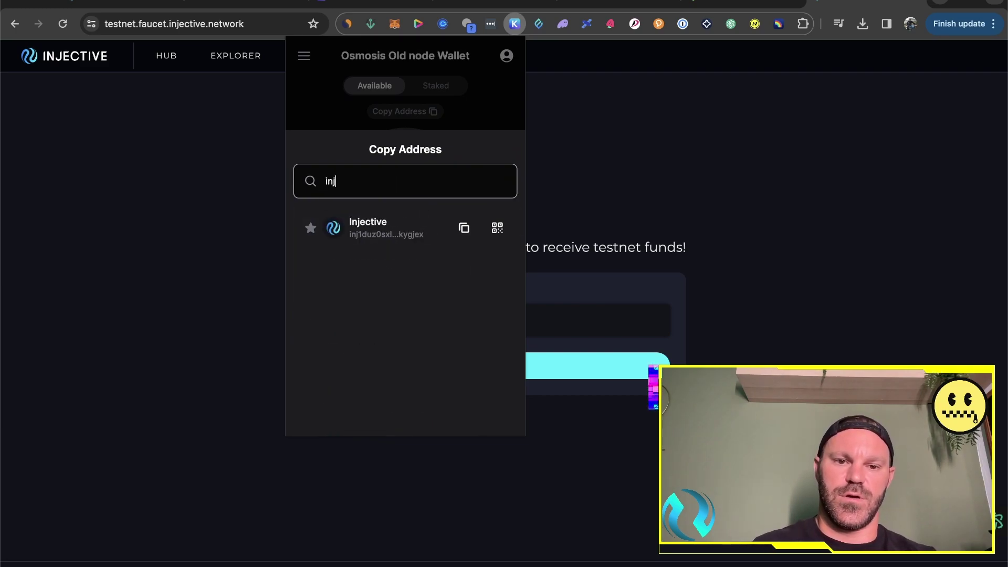
pyautogui.click(463, 228)
pyautogui.click(439, 320)
pyautogui.press('super+v')
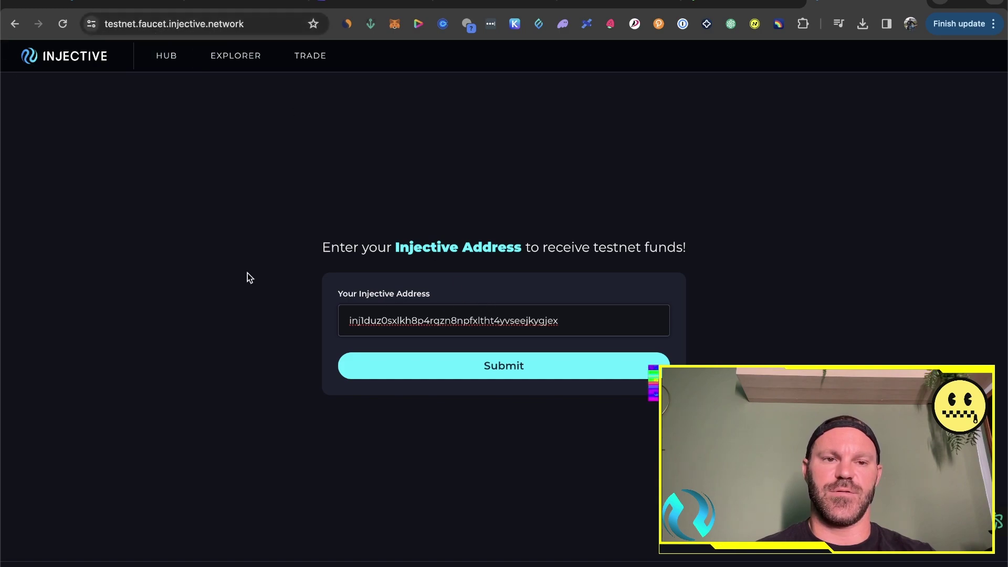
pyautogui.click(508, 374)
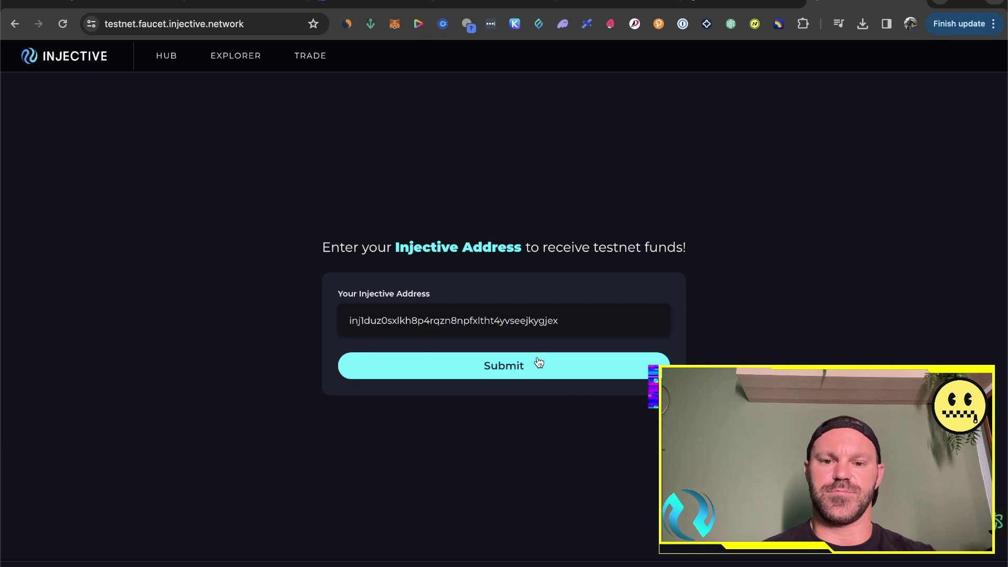
pyautogui.click(512, 370)
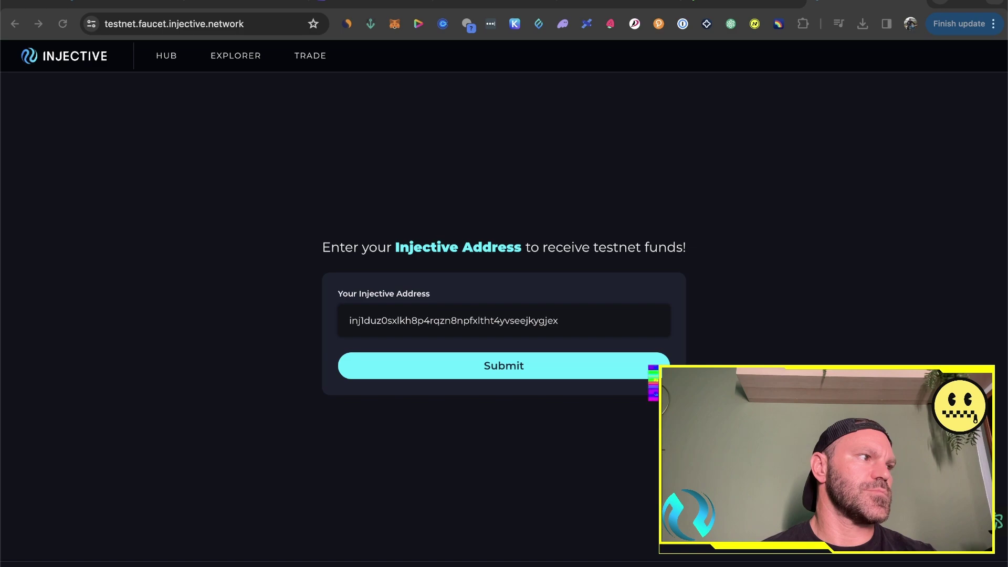
pyautogui.press('super+t')
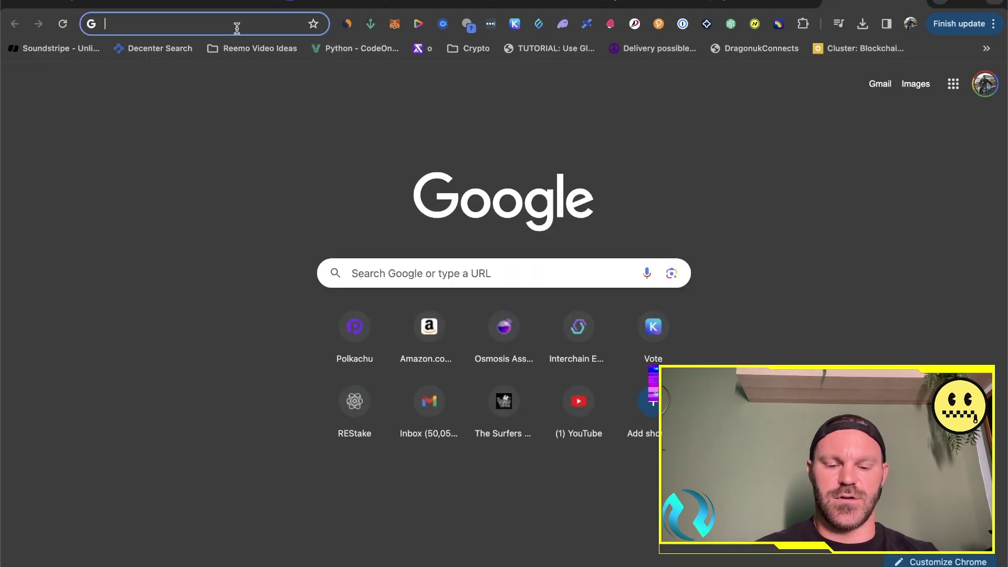
# Step: Load temp.exotic.markets/#/products and connect the Keplr wallet
pyautogui.press('super+v')
pyautogui.press('Return')
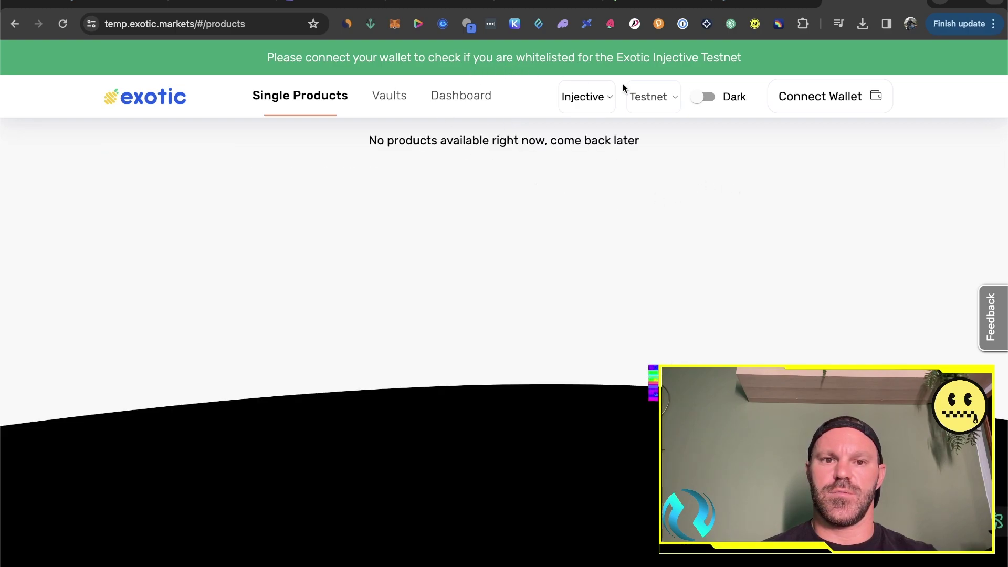
pyautogui.click(803, 97)
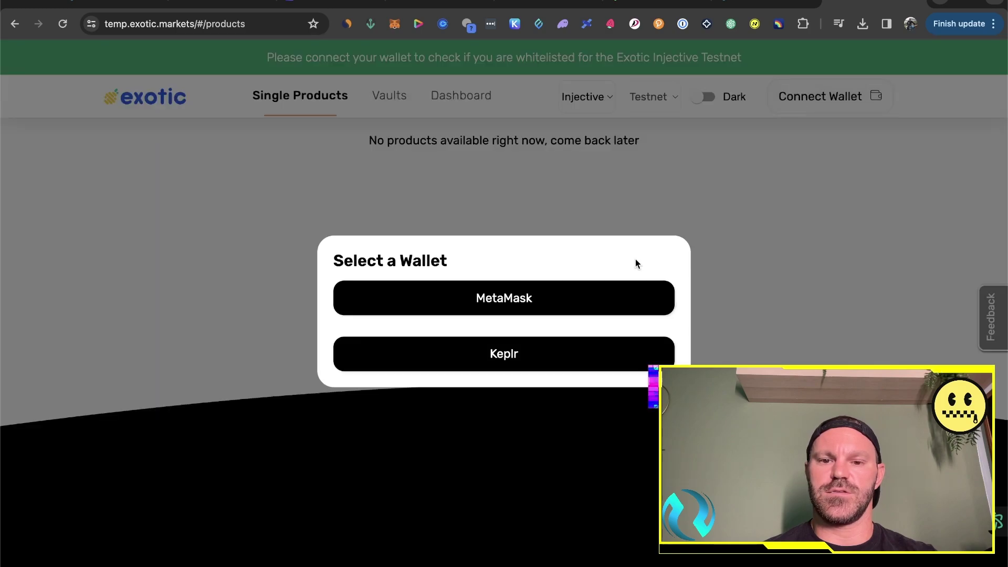
pyautogui.click(567, 346)
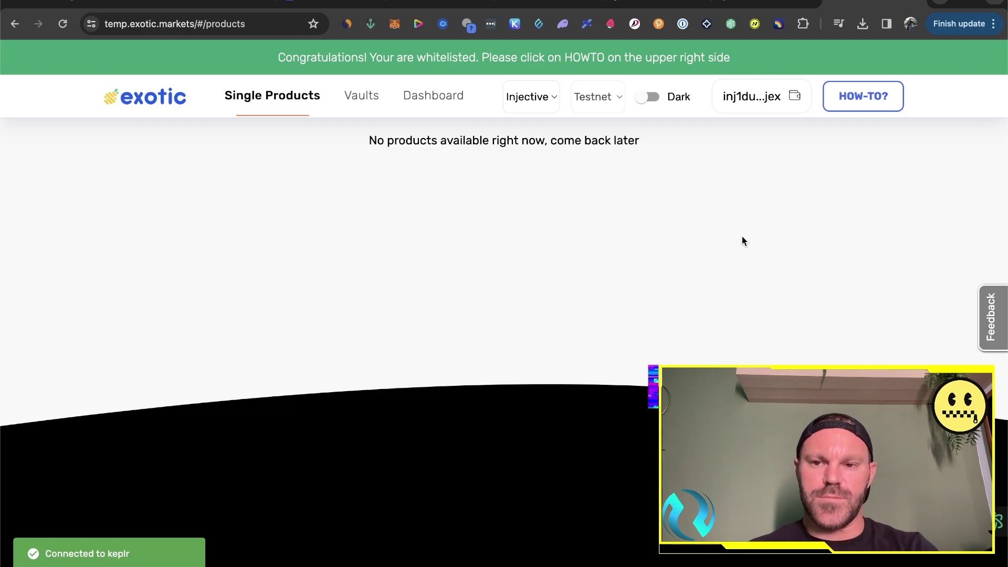
pyautogui.scroll(-2, 615, 242)
pyautogui.scroll(2, 615, 241)
# Step: Visit the Vaults page, then try managing EXO staking on the Dashboard
pyautogui.click(372, 107)
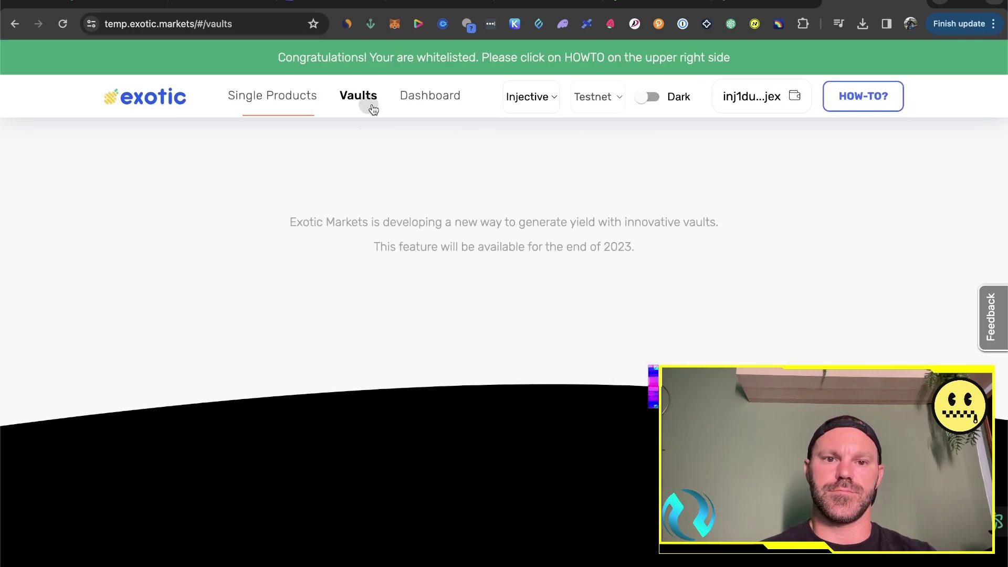
pyautogui.click(429, 108)
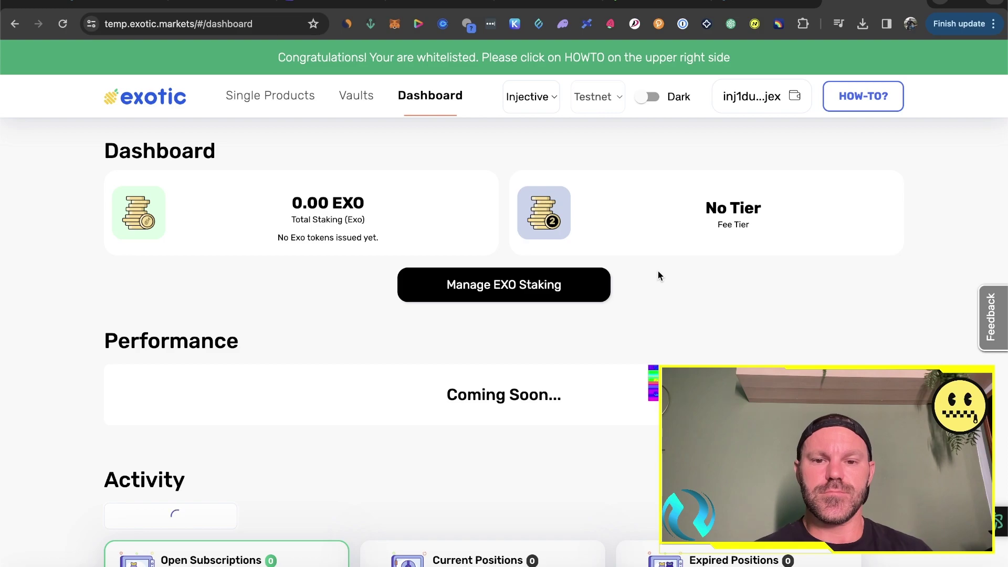
pyautogui.scroll(-3, 543, 369)
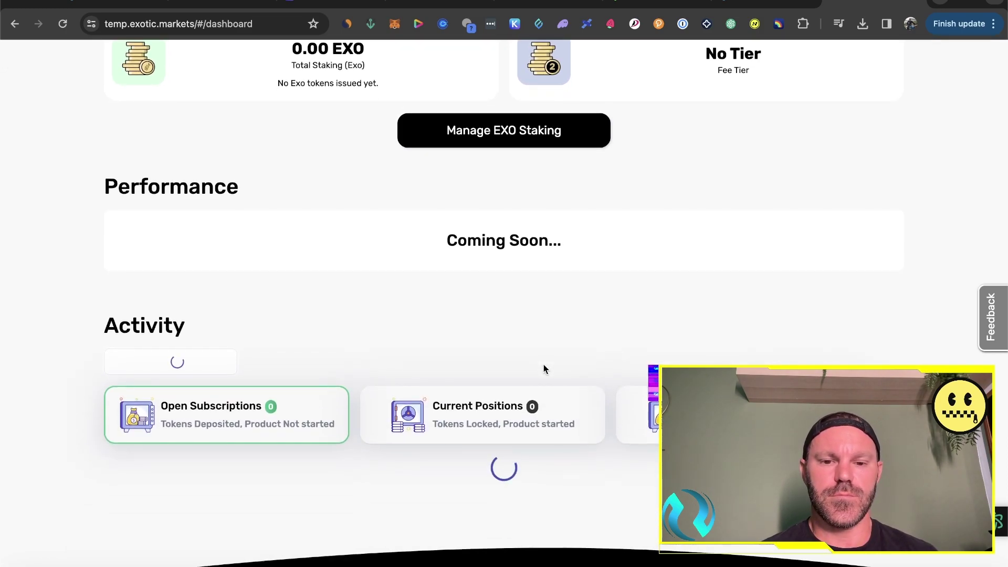
pyautogui.scroll(-3, 543, 369)
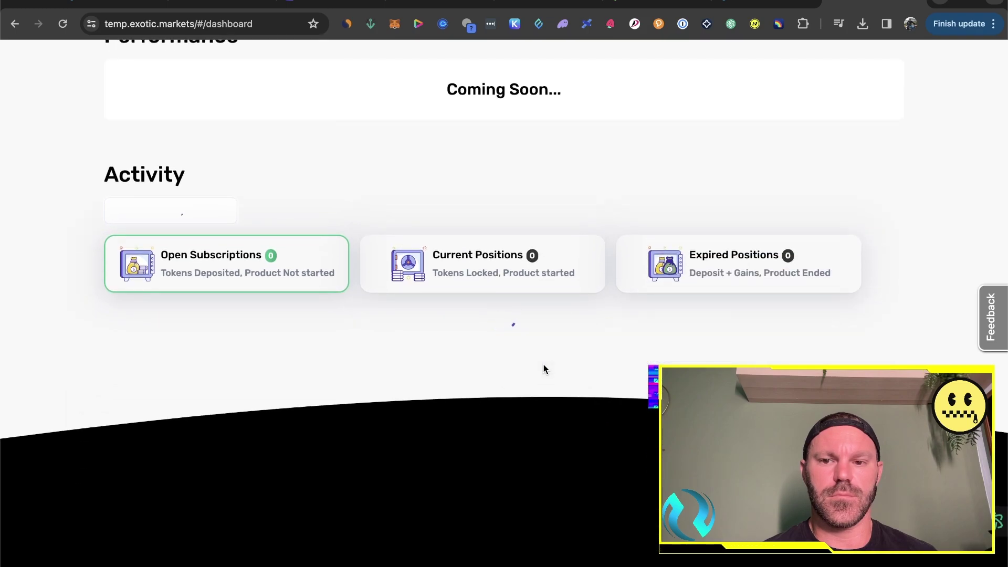
pyautogui.scroll(-4, 544, 368)
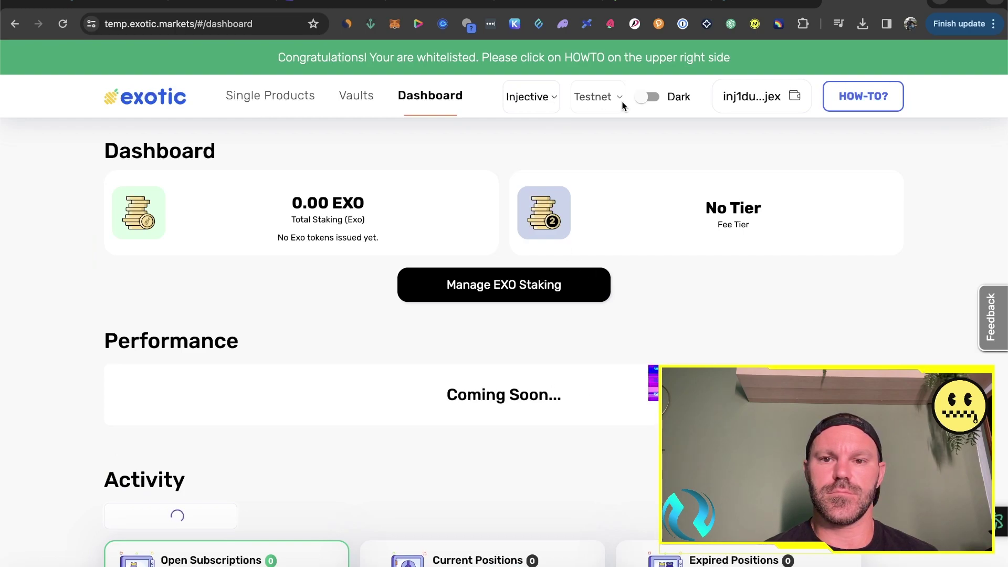
pyautogui.click(552, 284)
pyautogui.scroll(-4, 619, 358)
pyautogui.scroll(4, 619, 358)
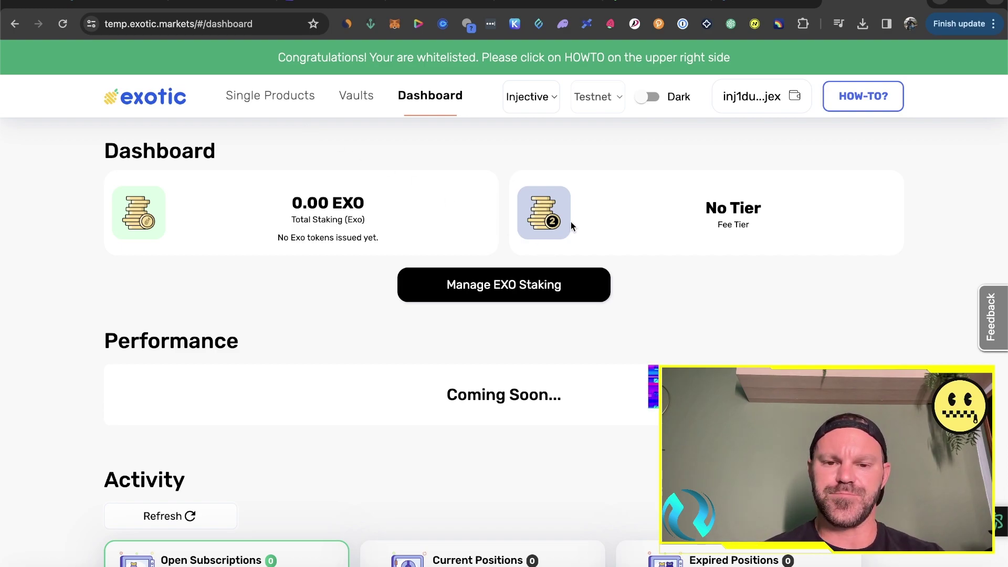
pyautogui.click(517, 294)
pyautogui.scroll(-5, 575, 362)
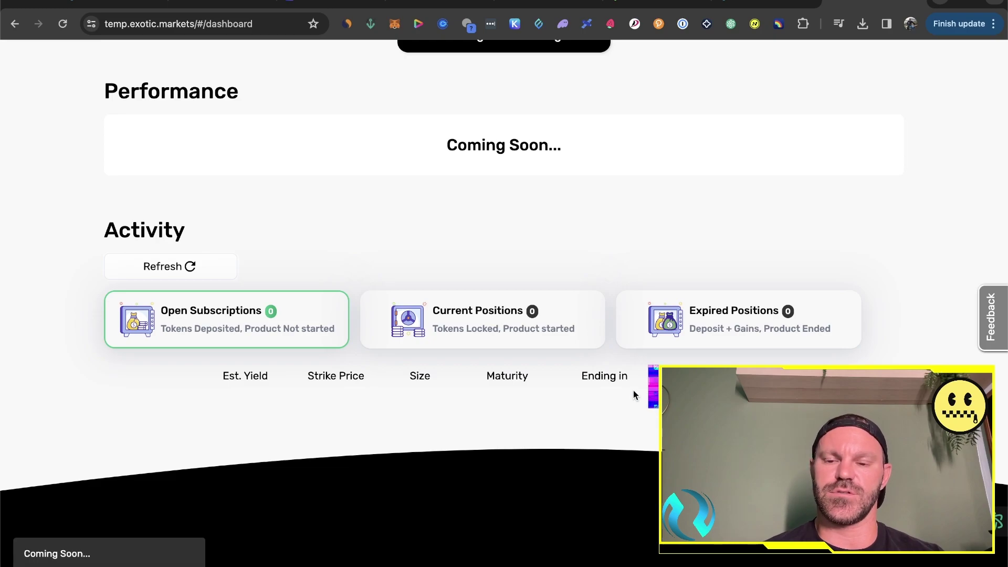
pyautogui.scroll(5, 636, 392)
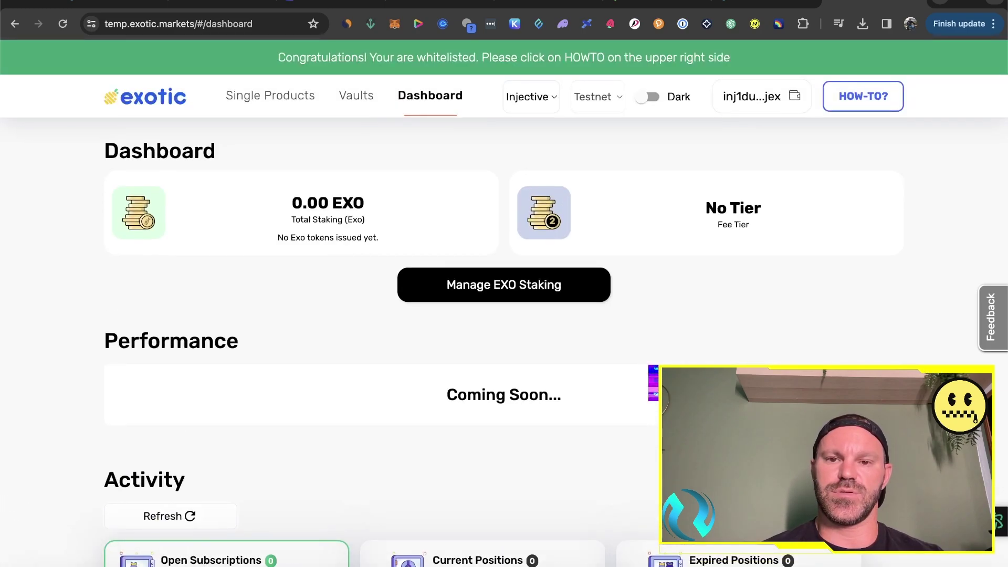
# Step: Switch between the Single Products and Vaults pages
pyautogui.click(305, 95)
pyautogui.click(357, 95)
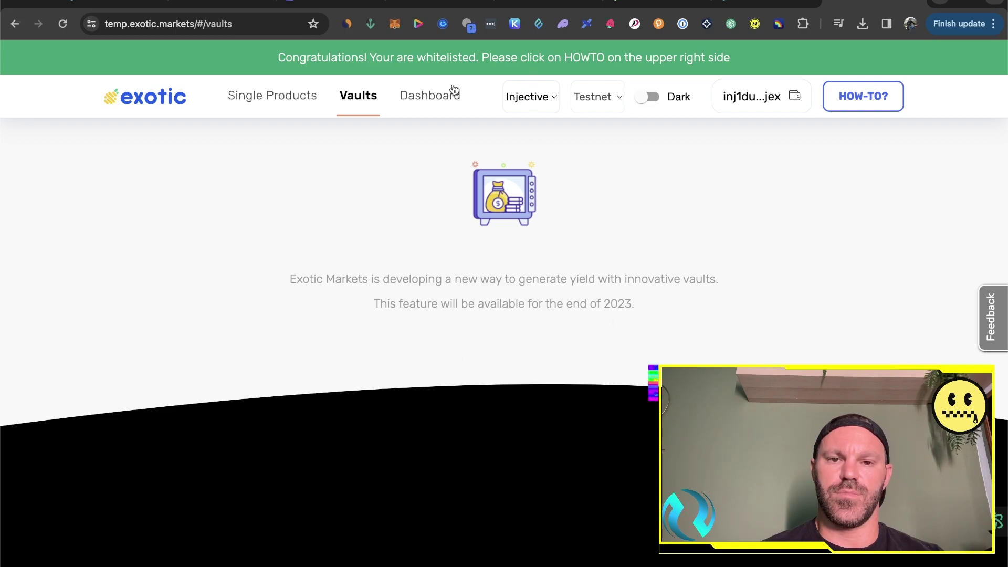
pyautogui.click(273, 94)
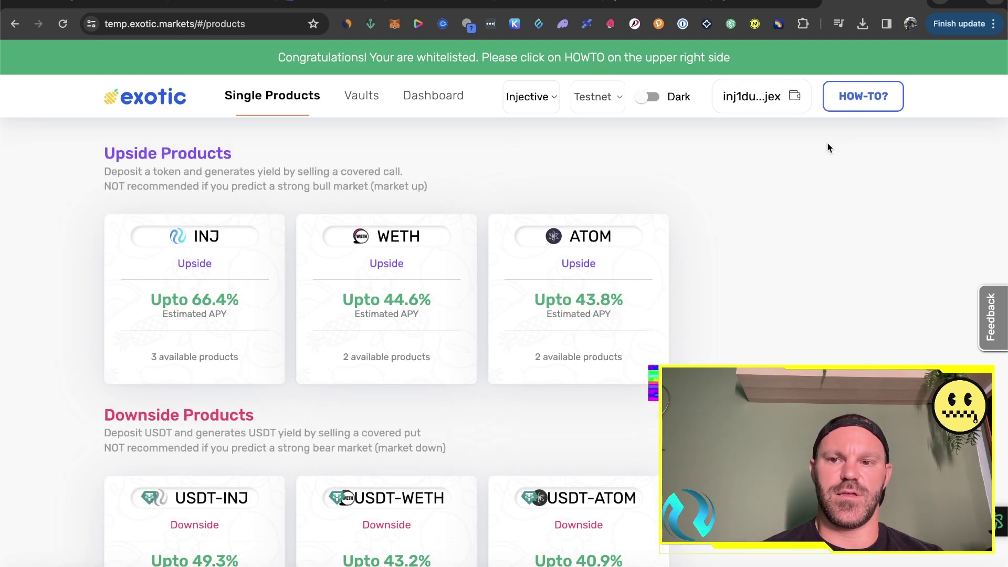
# Step: Open the HOW-TO? Injective Testnet docs and scroll to the Instructions section
pyautogui.click(851, 99)
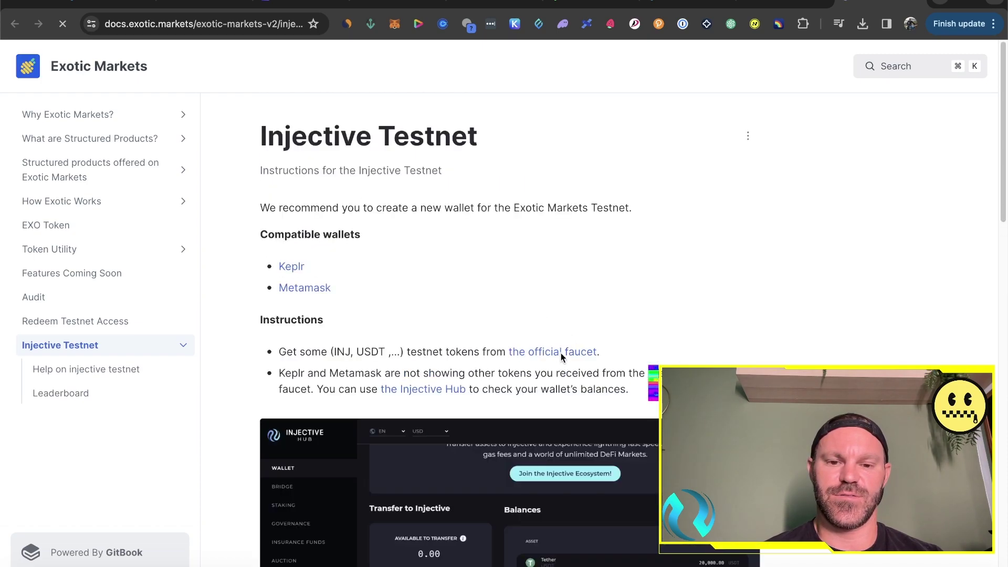
pyautogui.scroll(-5, 498, 379)
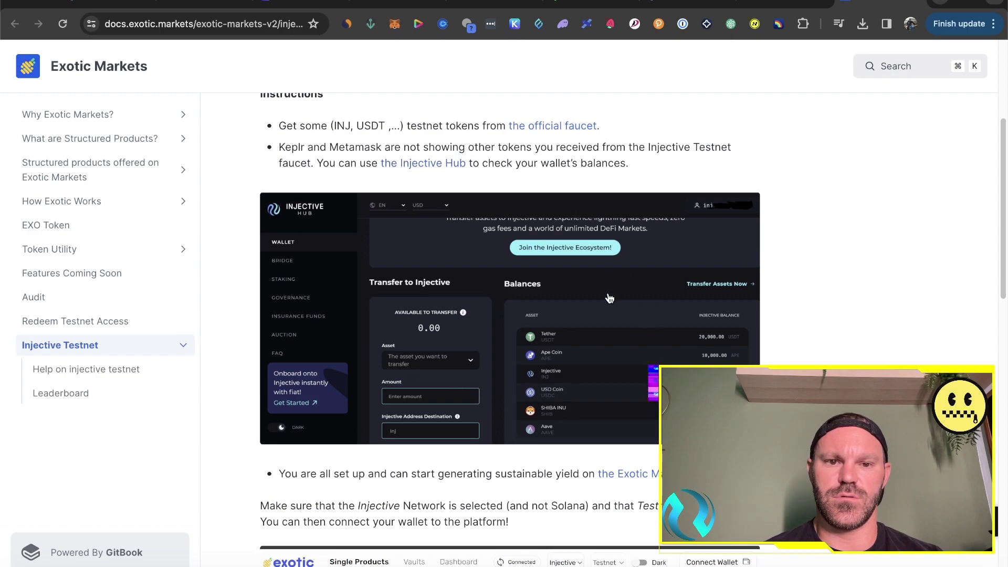
# Step: Add the Injective (Testnet) chain from Keplr's newly found token list
pyautogui.click(515, 24)
pyautogui.scroll(-4, 477, 204)
pyautogui.scroll(-8, 477, 203)
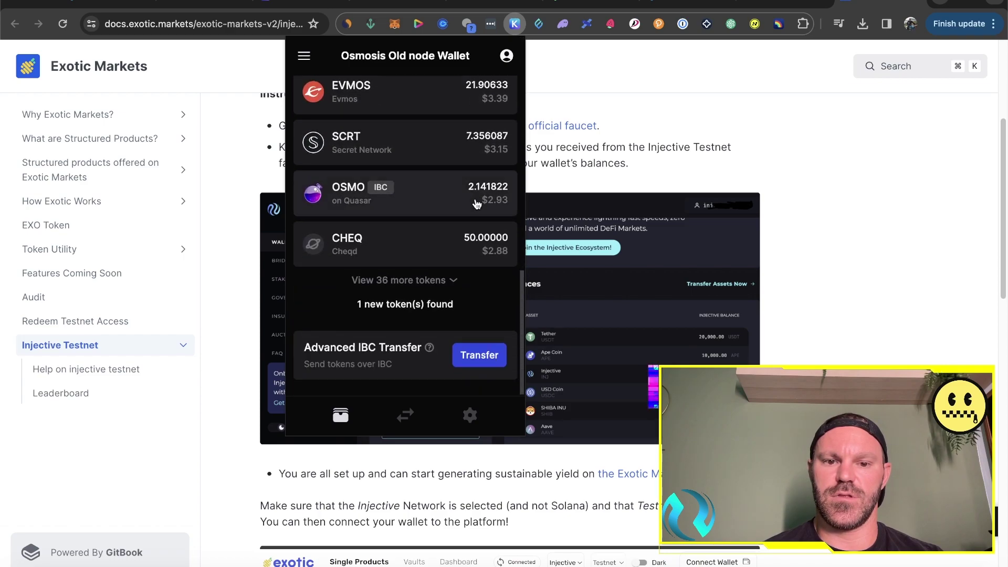
pyautogui.click(444, 304)
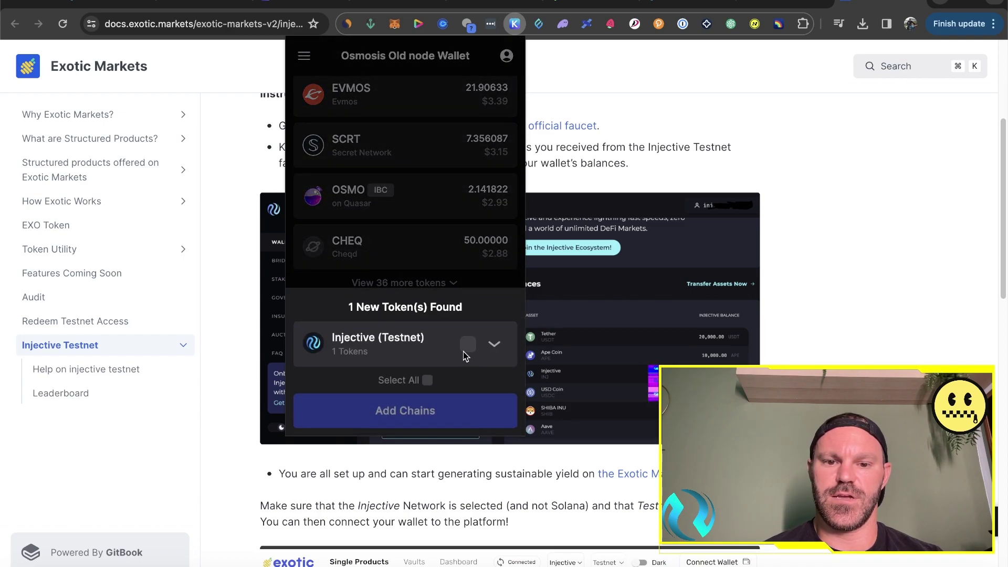
pyautogui.click(466, 347)
pyautogui.click(494, 344)
pyautogui.click(495, 303)
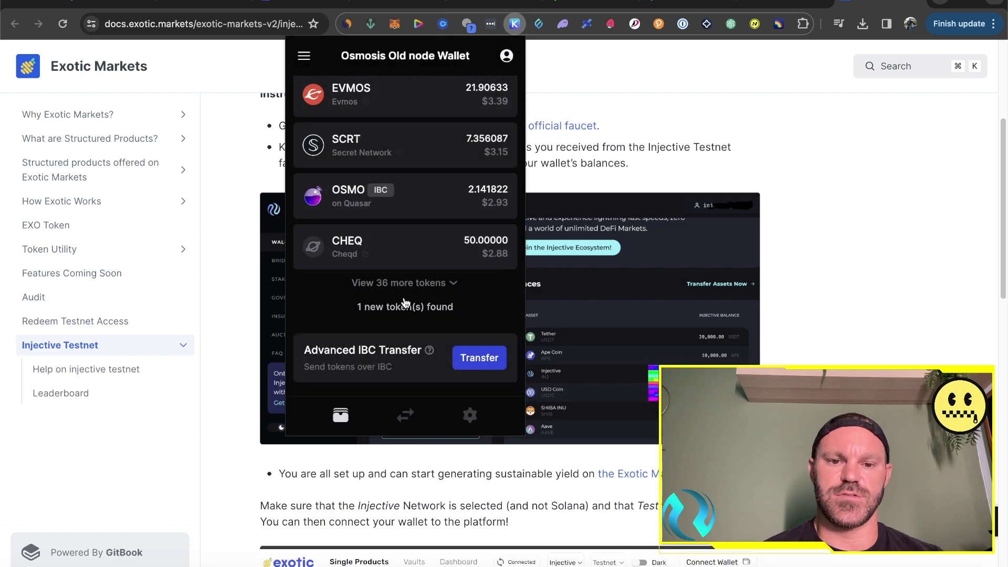
pyautogui.scroll(5, 399, 184)
pyautogui.scroll(-5, 446, 231)
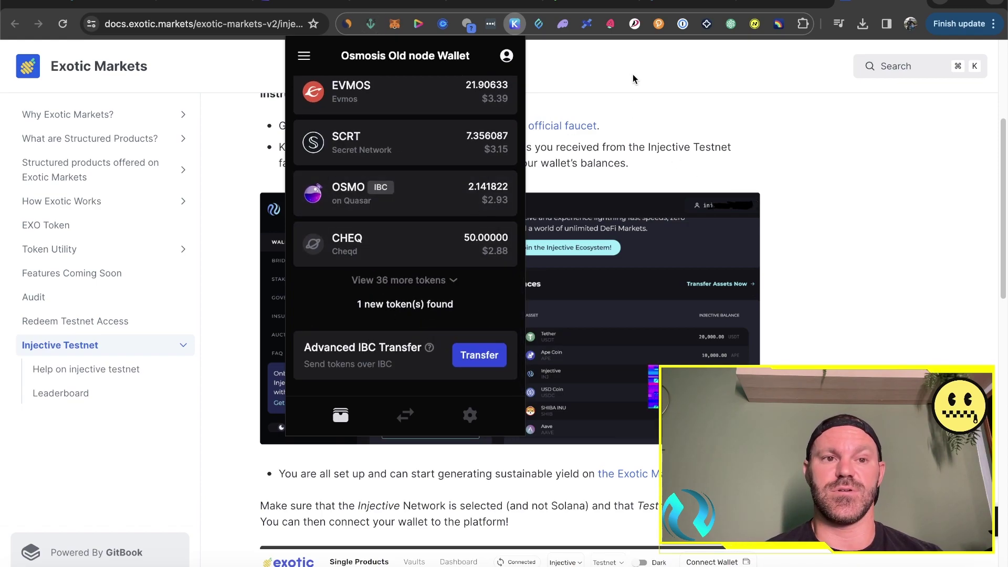
pyautogui.click(413, 307)
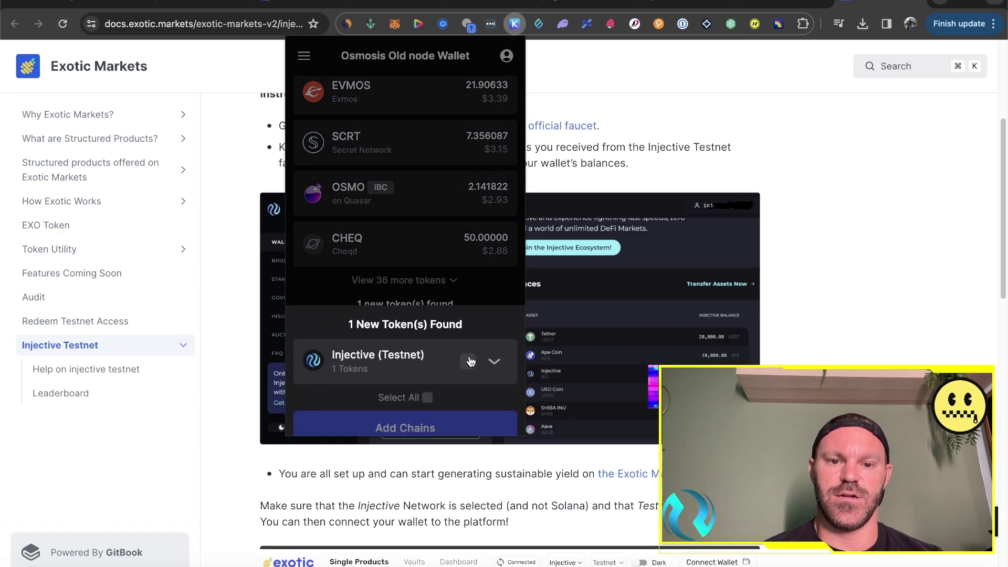
pyautogui.click(469, 347)
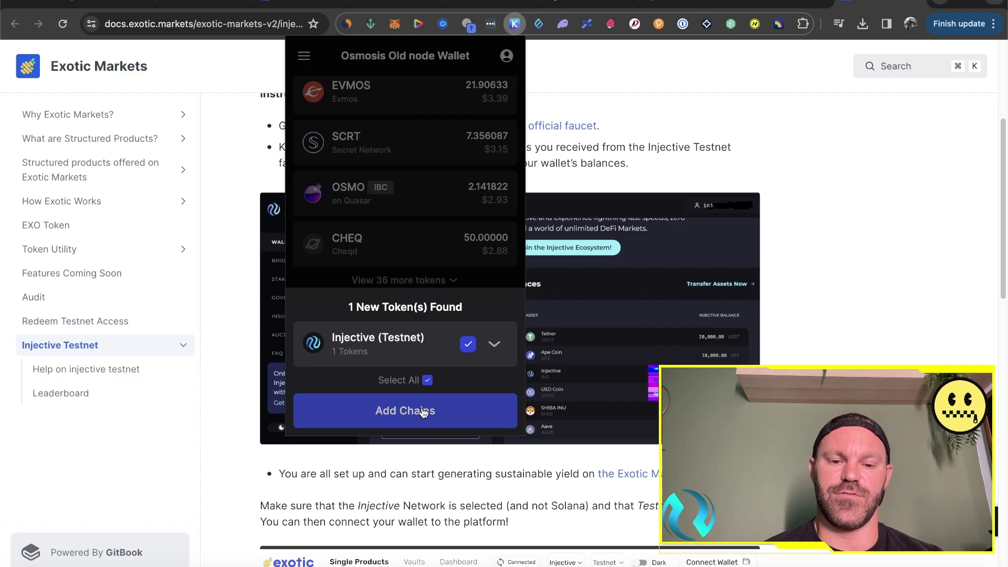
pyautogui.click(407, 412)
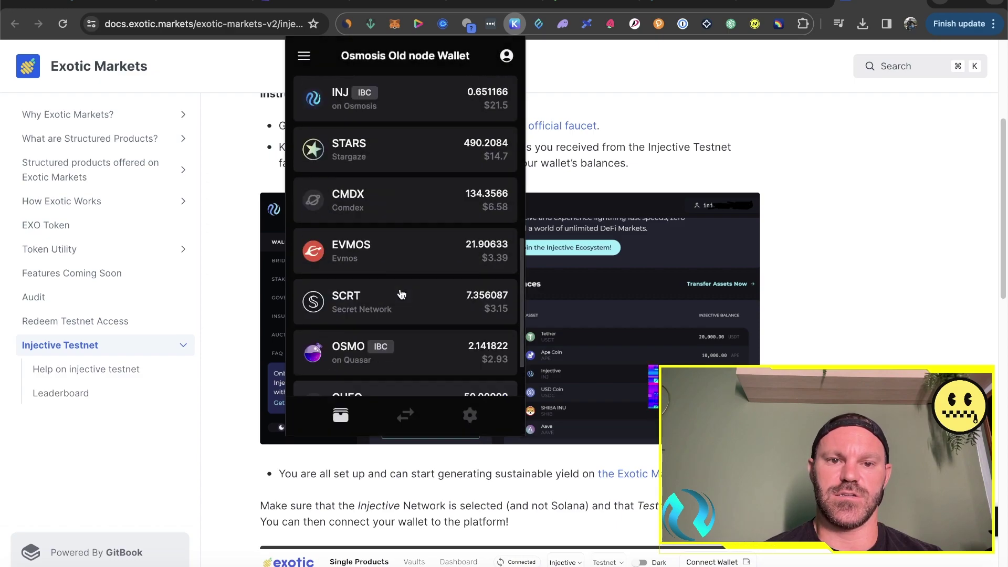
# Step: Open the INJ (Testnet) balance showing 110 INJ, then return to the wallet's main screen
pyautogui.scroll(-3, 415, 300)
pyautogui.scroll(-10, 457, 330)
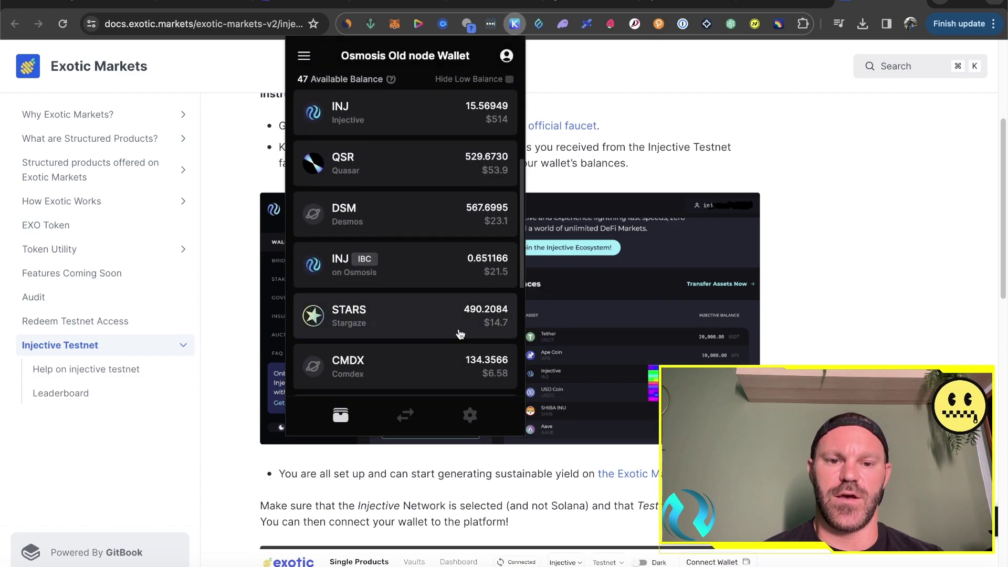
pyautogui.click(439, 317)
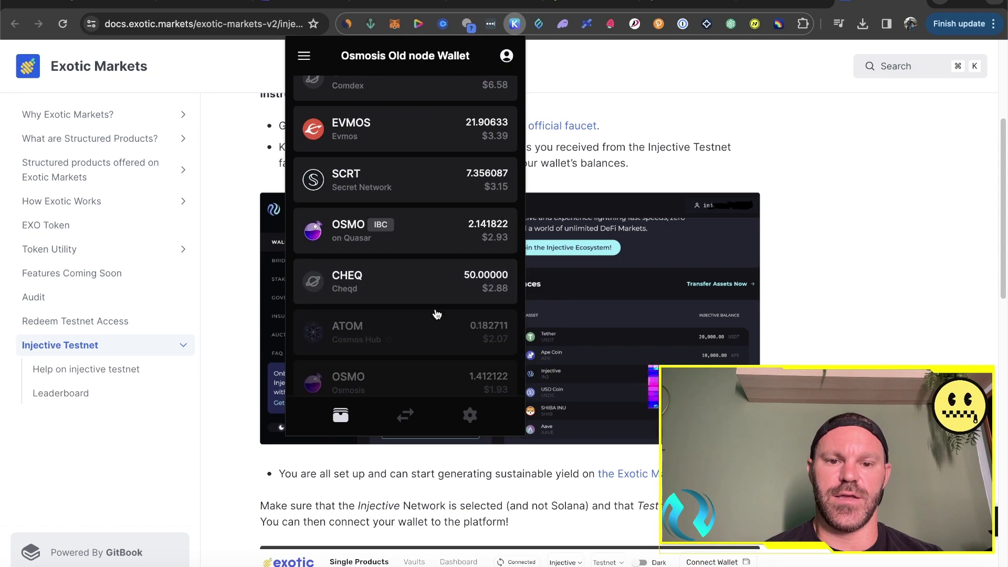
pyautogui.scroll(-5, 434, 315)
pyautogui.scroll(-10, 430, 325)
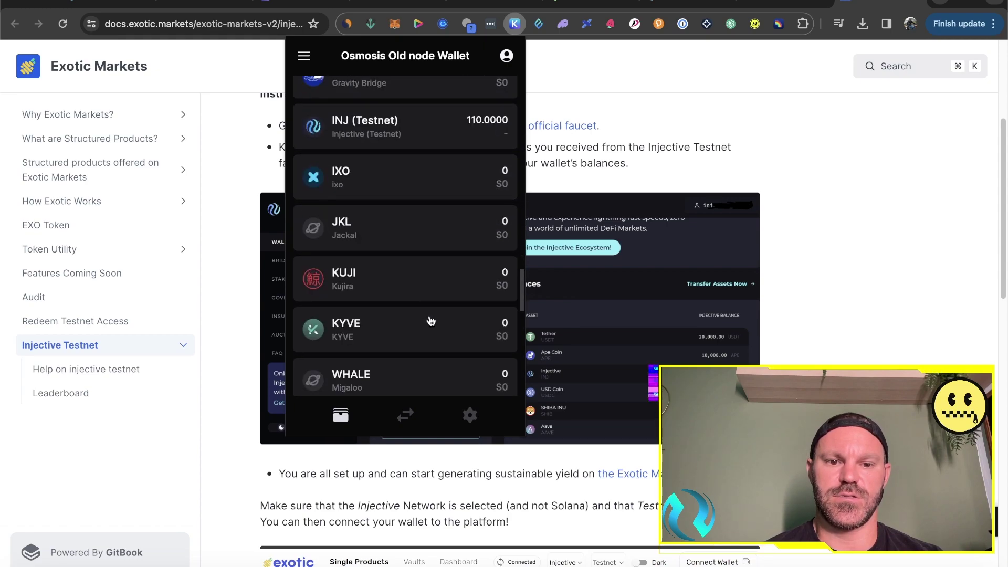
pyautogui.scroll(3, 428, 320)
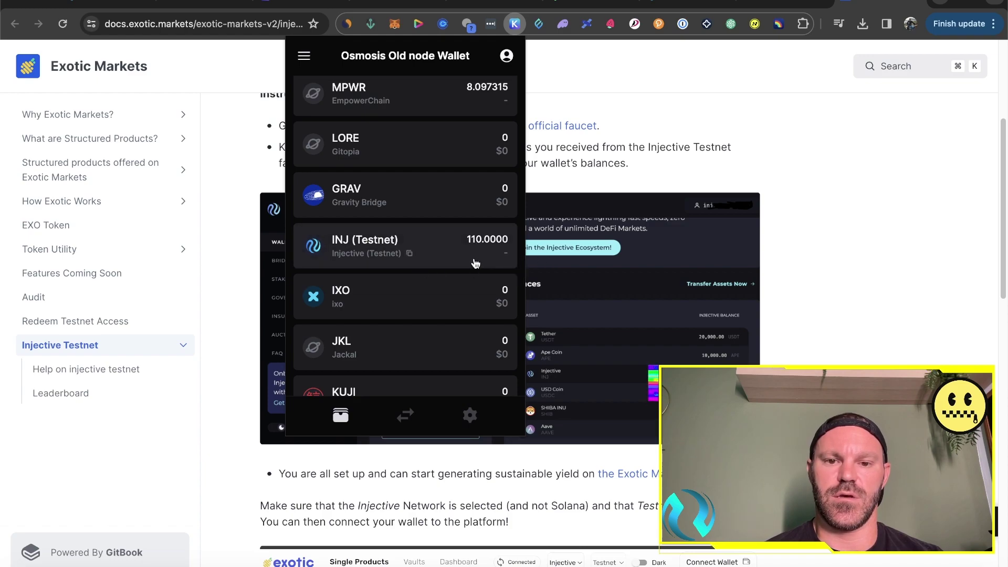
pyautogui.click(403, 239)
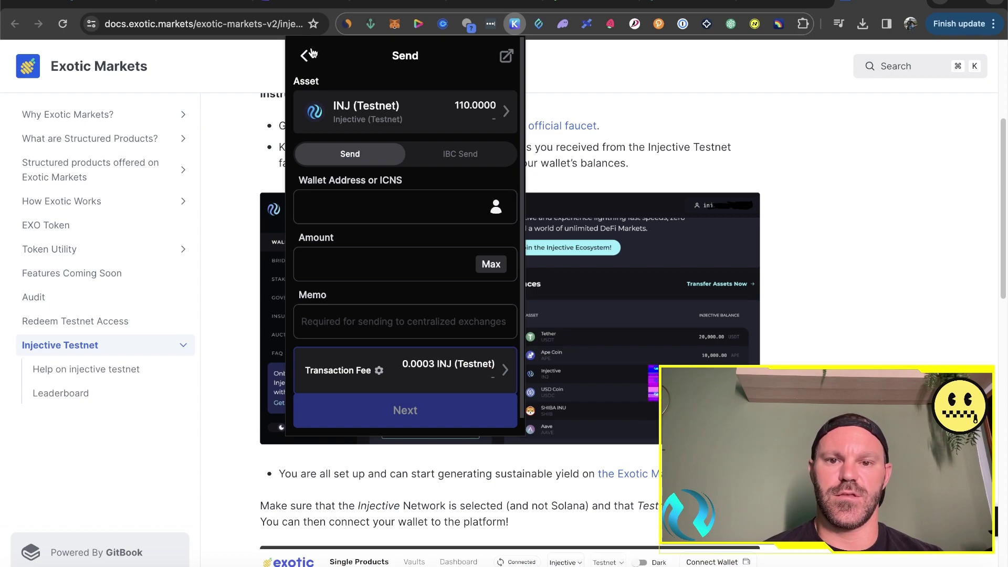
pyautogui.click(310, 55)
# Step: Close Keplr and open the docs' 'Youtube videos' link in a new tab
pyautogui.click(644, 132)
pyautogui.scroll(-2, 646, 132)
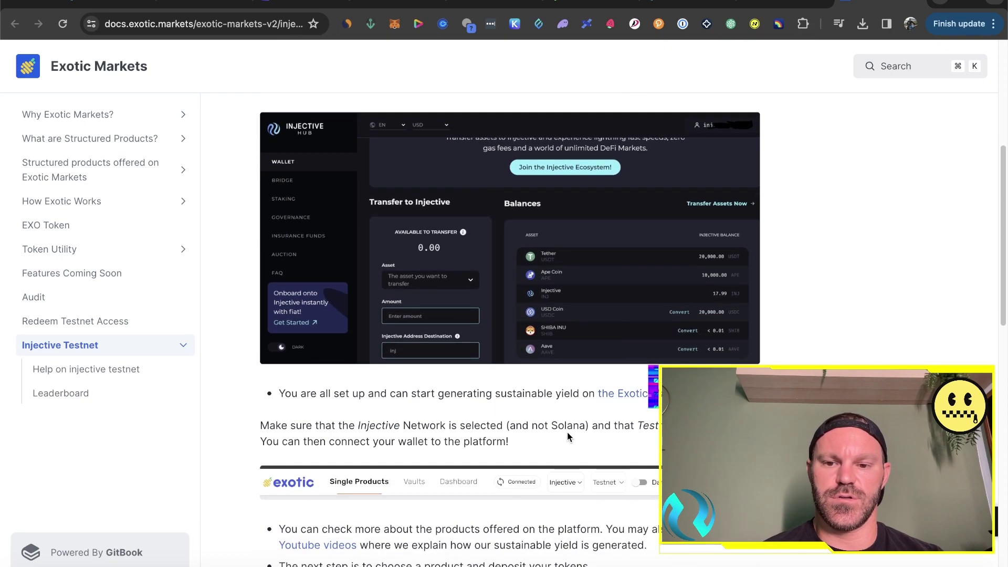
pyautogui.scroll(-2, 567, 433)
pyautogui.scroll(-5, 566, 431)
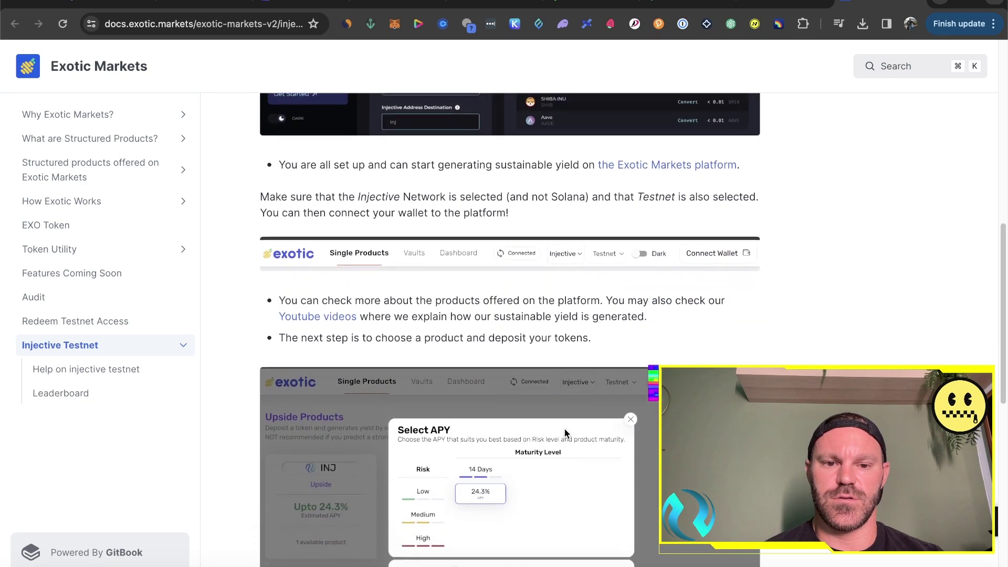
pyautogui.scroll(-1, 565, 428)
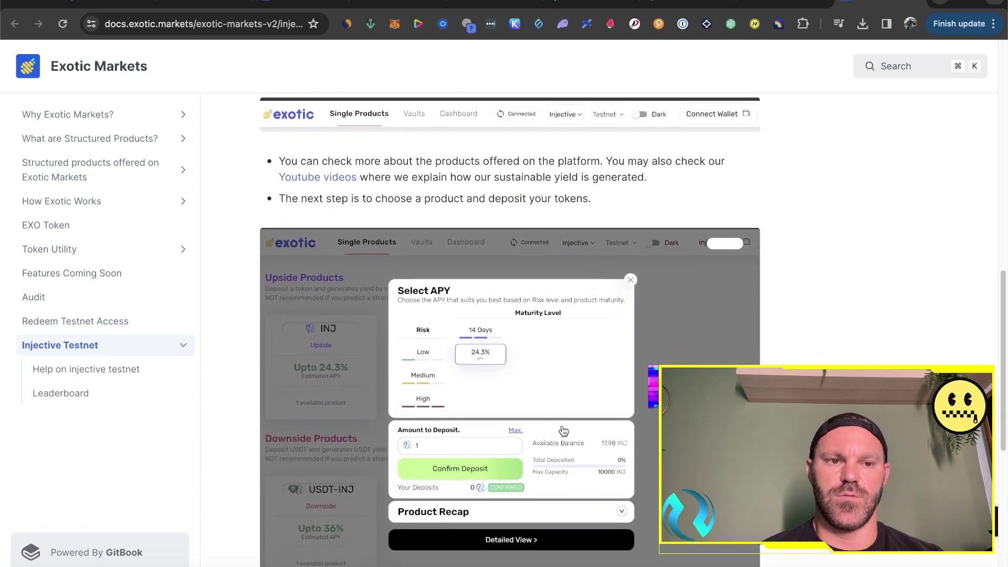
pyautogui.scroll(1, 368, 249)
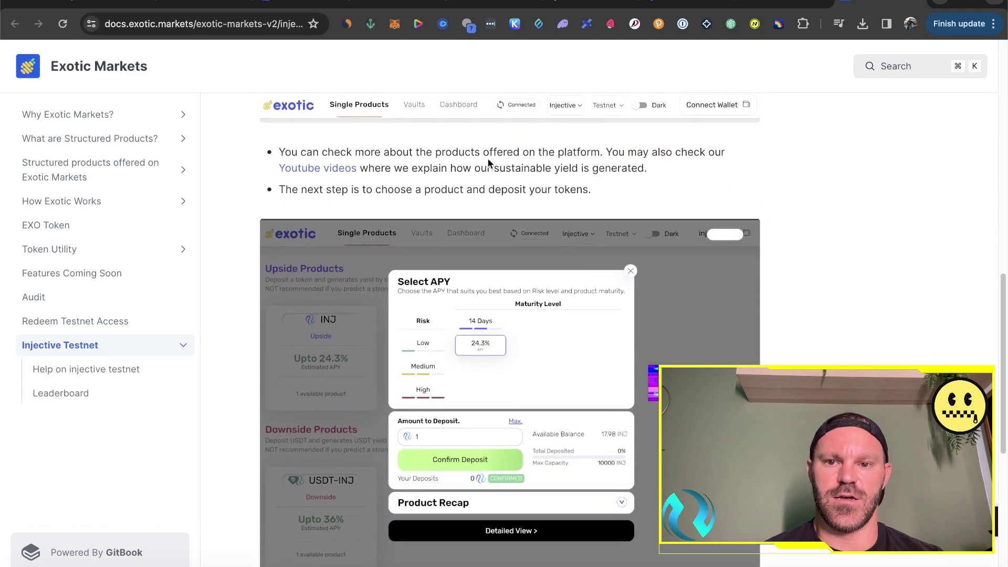
pyautogui.rightClick(341, 171)
pyautogui.click(383, 173)
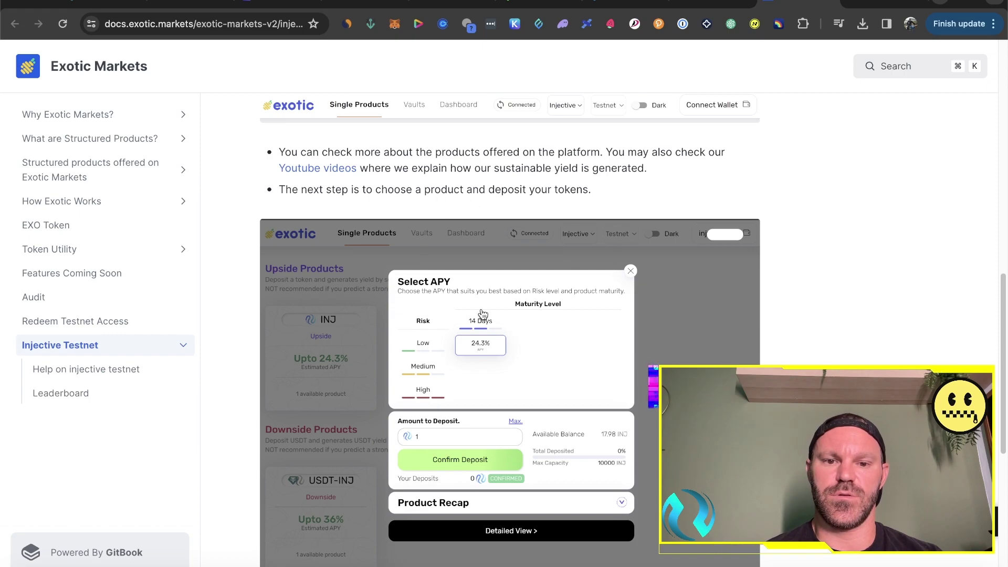
# Step: Return to the temp.exotic.markets Single Products page
pyautogui.scroll(-3, 597, 362)
pyautogui.scroll(-3, 597, 363)
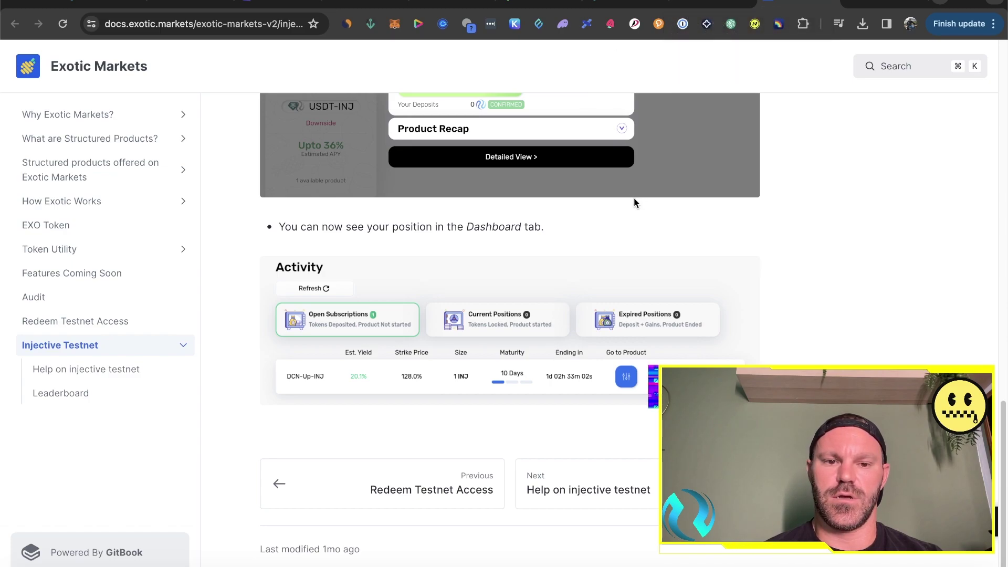
pyautogui.click(708, 3)
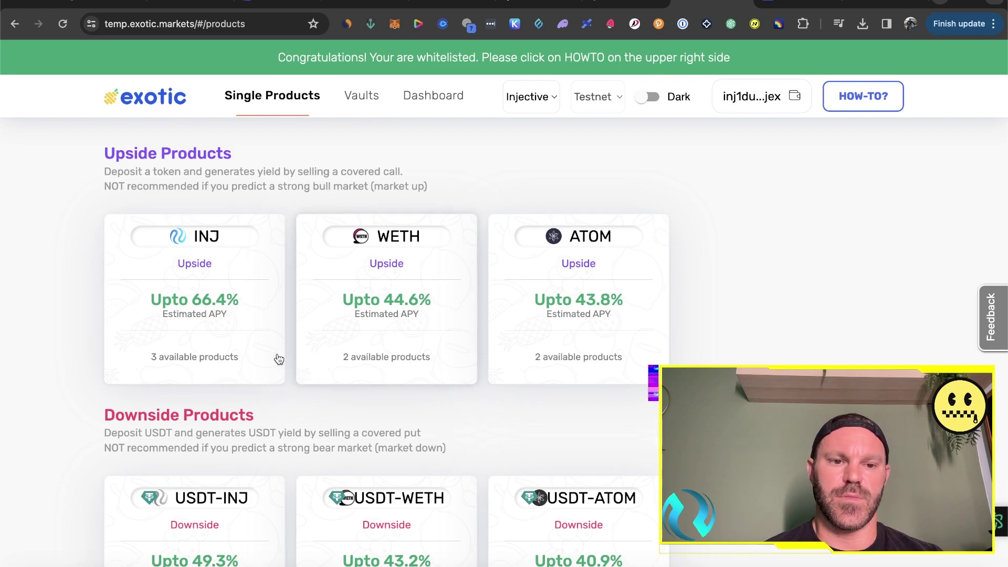
# Step: Open the INJ Upside product's APY options, showing 20.1% low-risk at 10 days and 44.4%/66.4% at 6 days
pyautogui.scroll(-5, 326, 262)
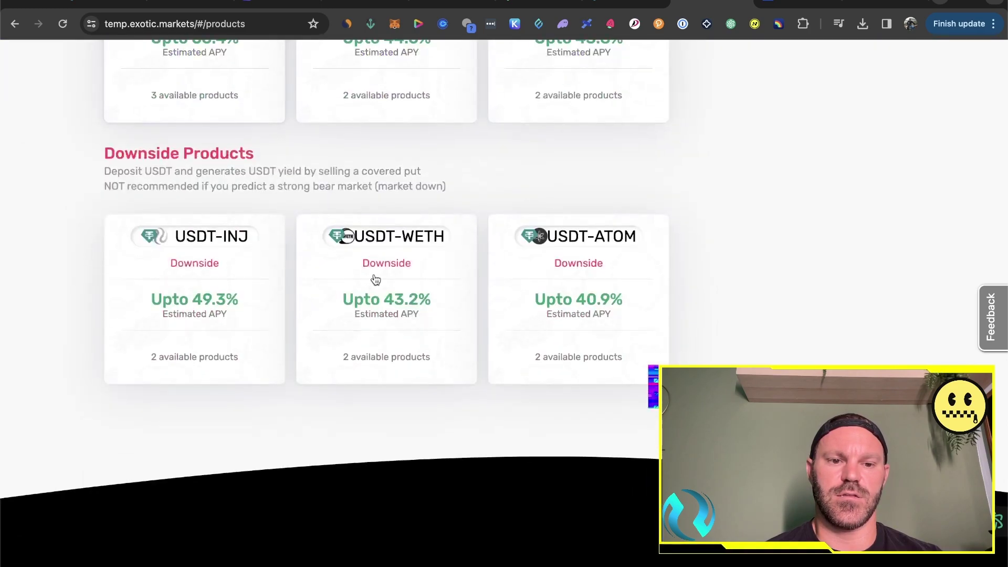
pyautogui.scroll(4, 371, 277)
pyautogui.scroll(1, 310, 231)
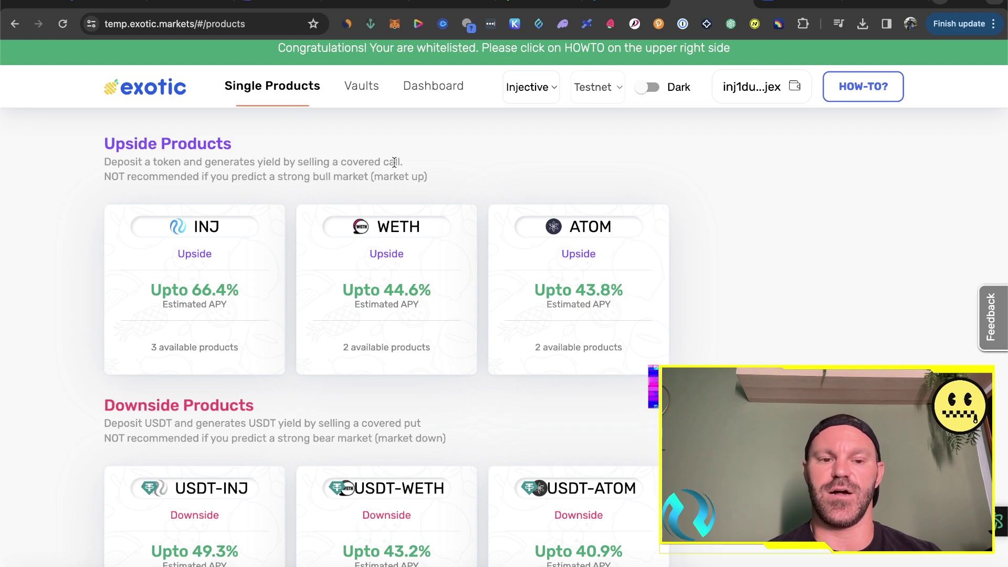
pyautogui.scroll(-2, 427, 347)
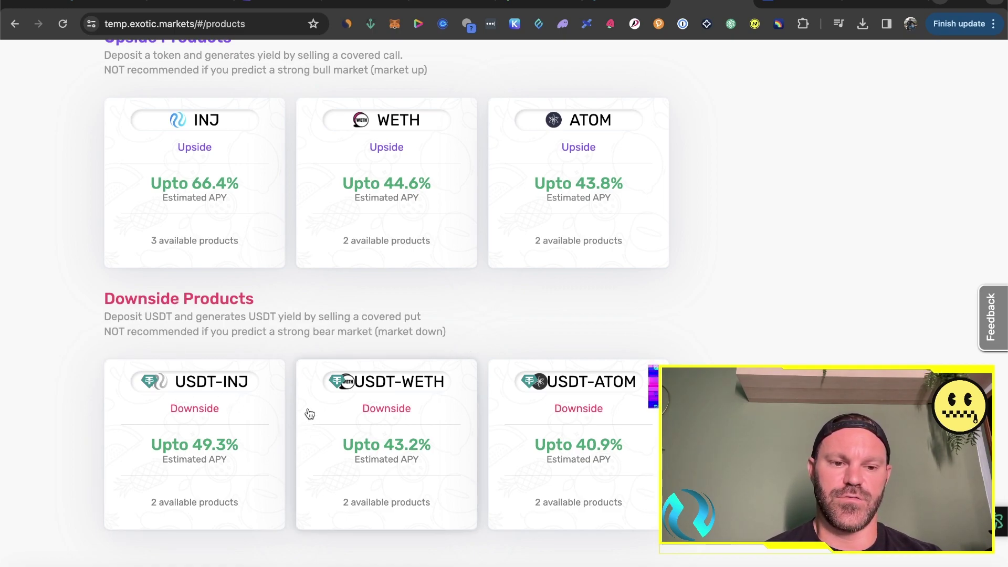
pyautogui.scroll(2, 308, 415)
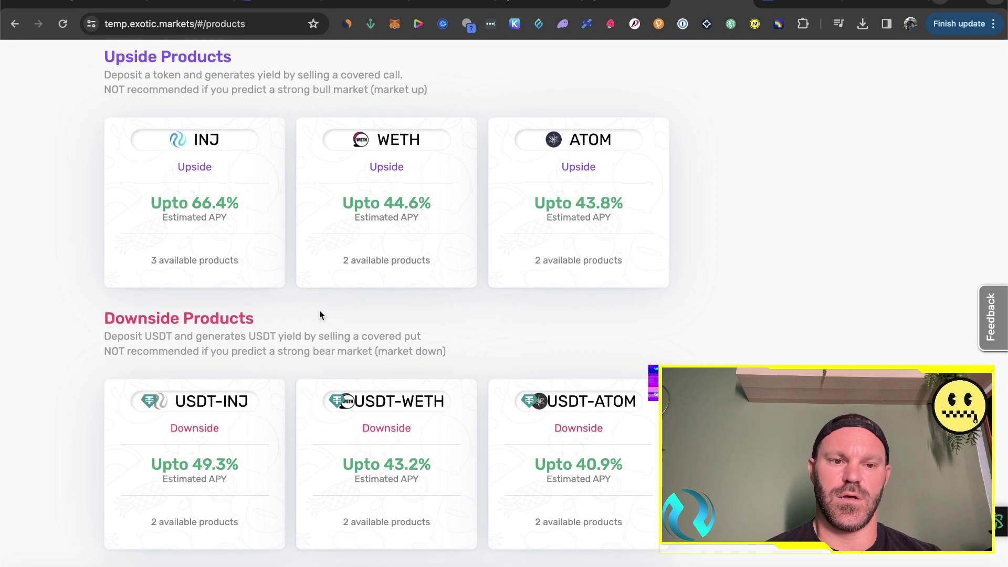
pyautogui.click(283, 239)
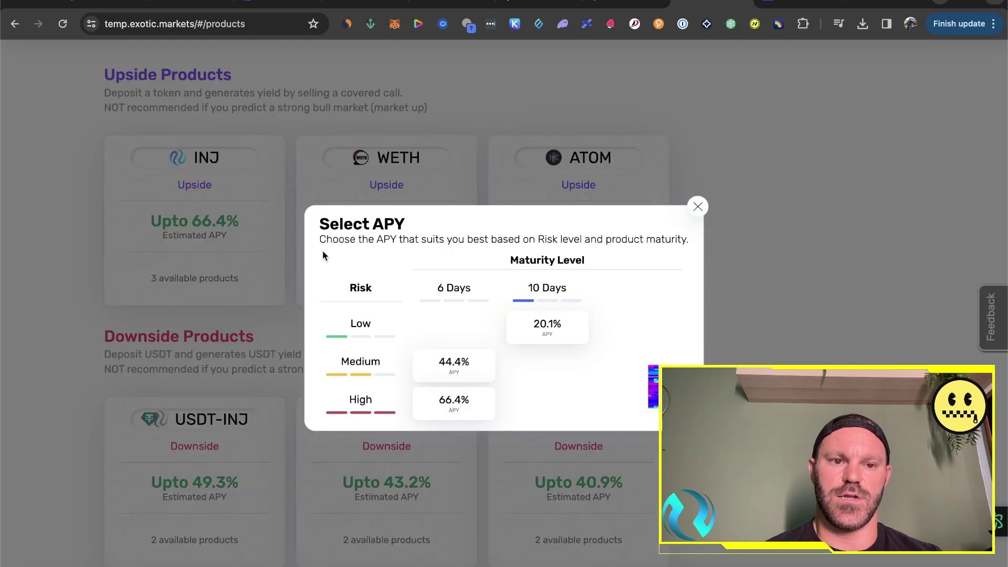
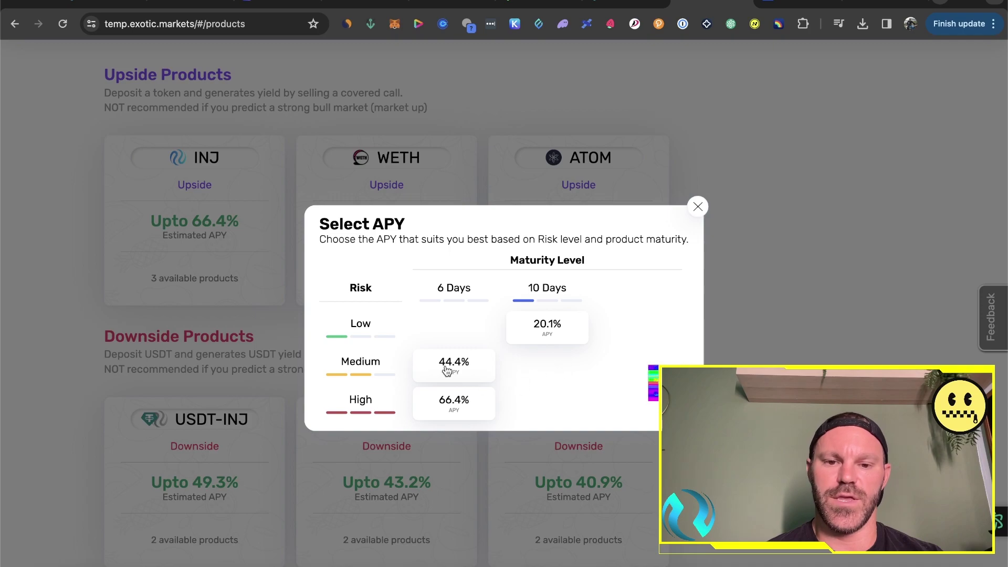
# Step: Deposit 10 INJ at the 44.4% Medium / 6 Days APY and approve it in the wallet
pyautogui.click(475, 373)
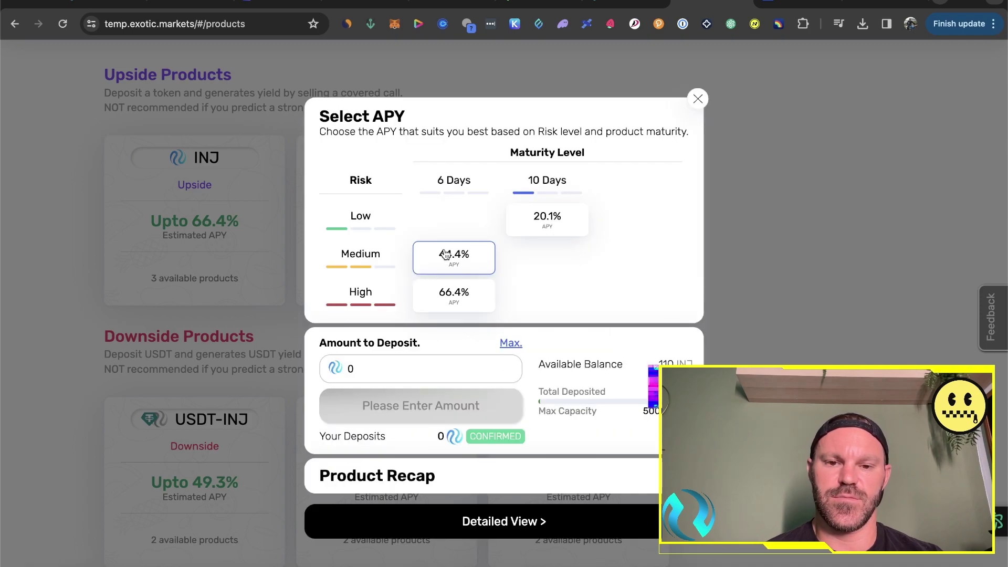
pyautogui.click(428, 361)
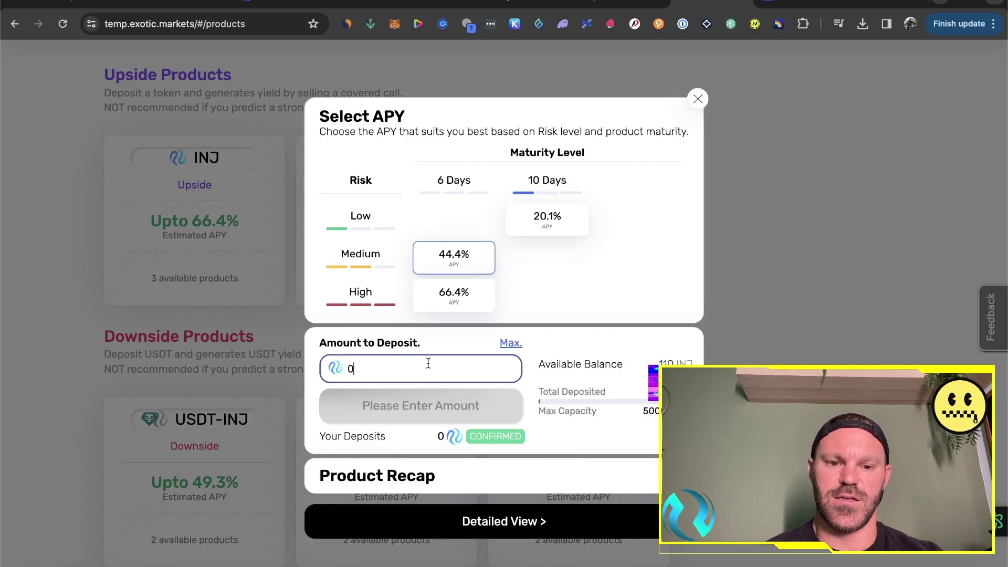
pyautogui.press('BackSpace')
pyautogui.write('50')
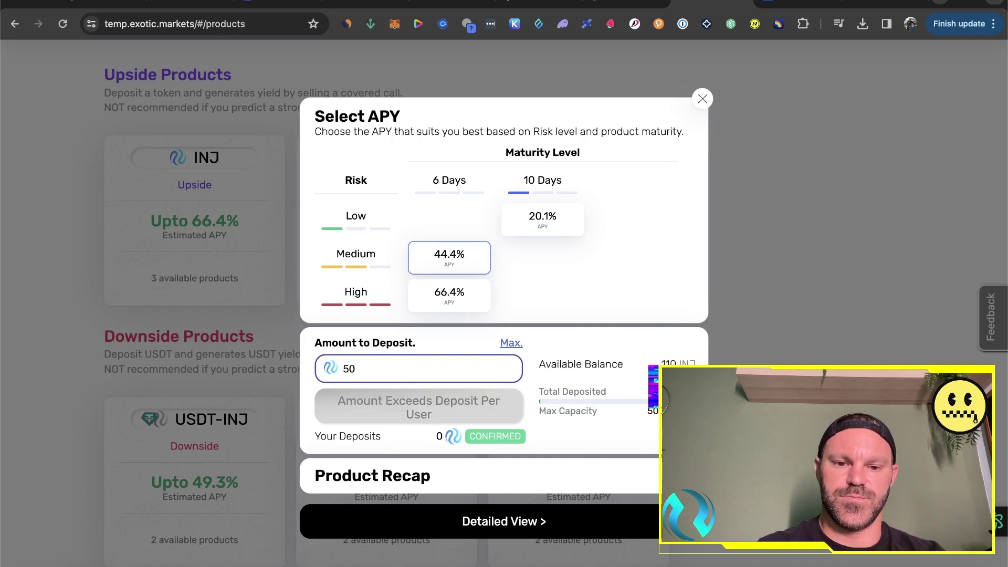
pyautogui.press('BackSpace')
pyautogui.press('BackSpace')
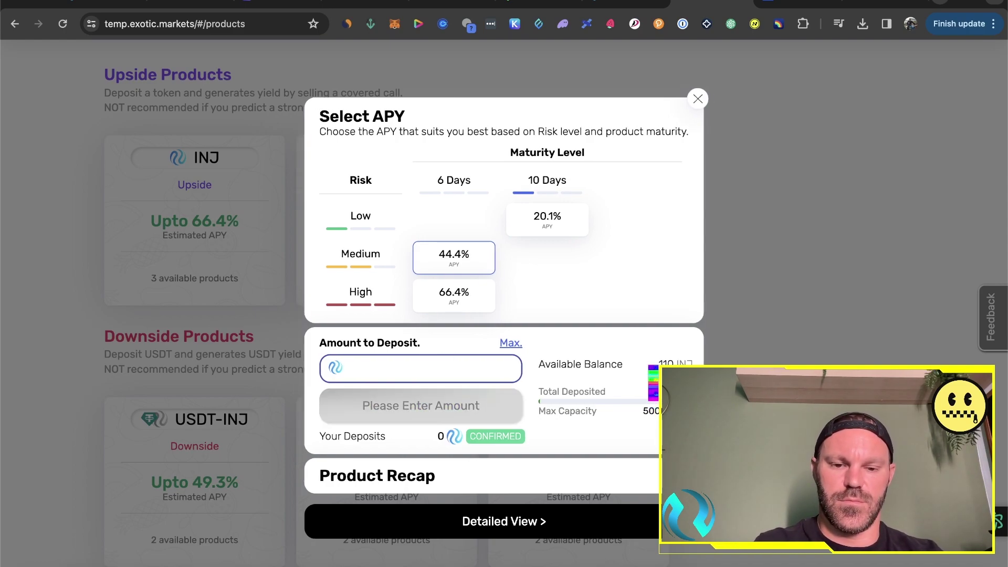
pyautogui.write('10')
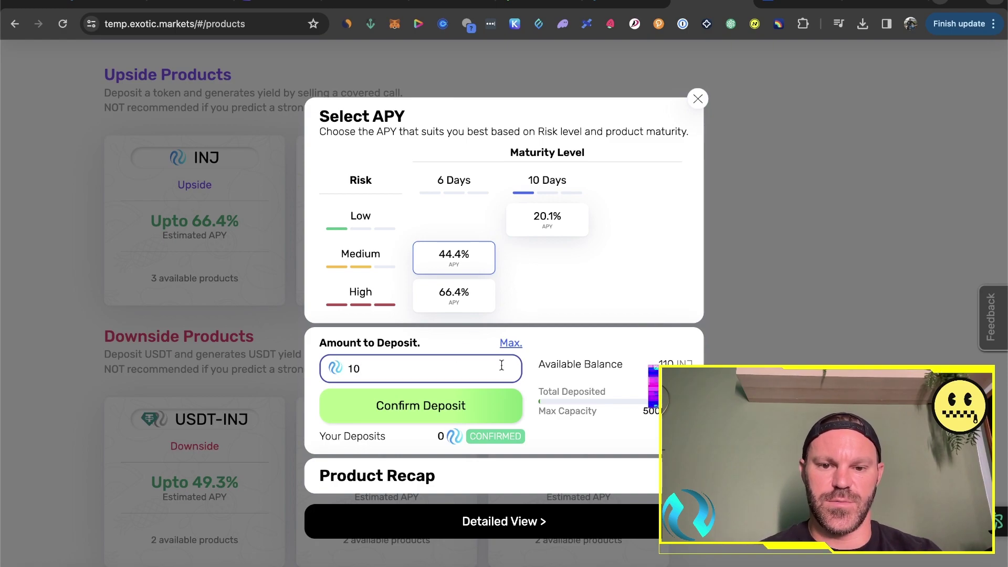
pyautogui.click(450, 413)
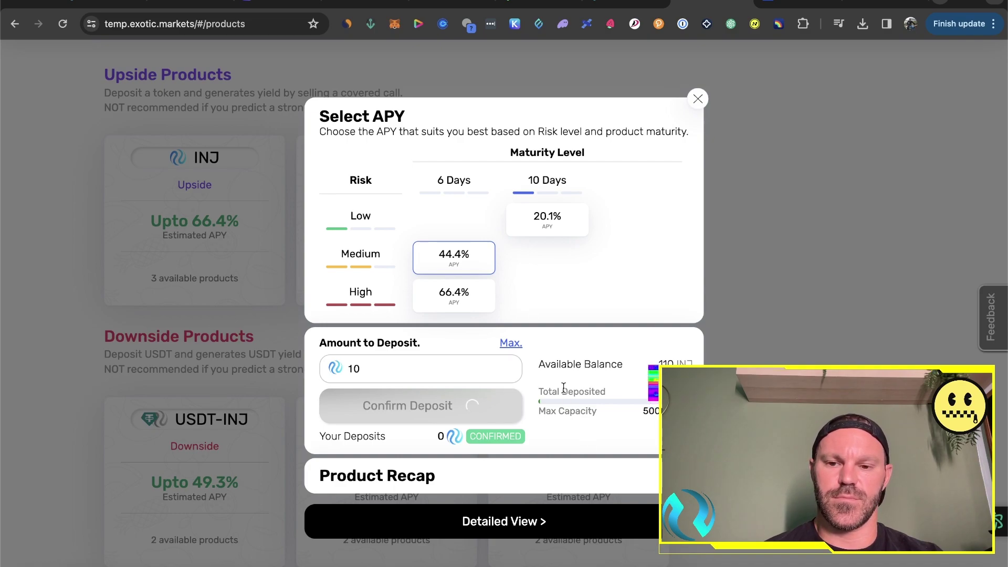
pyautogui.click(599, 327)
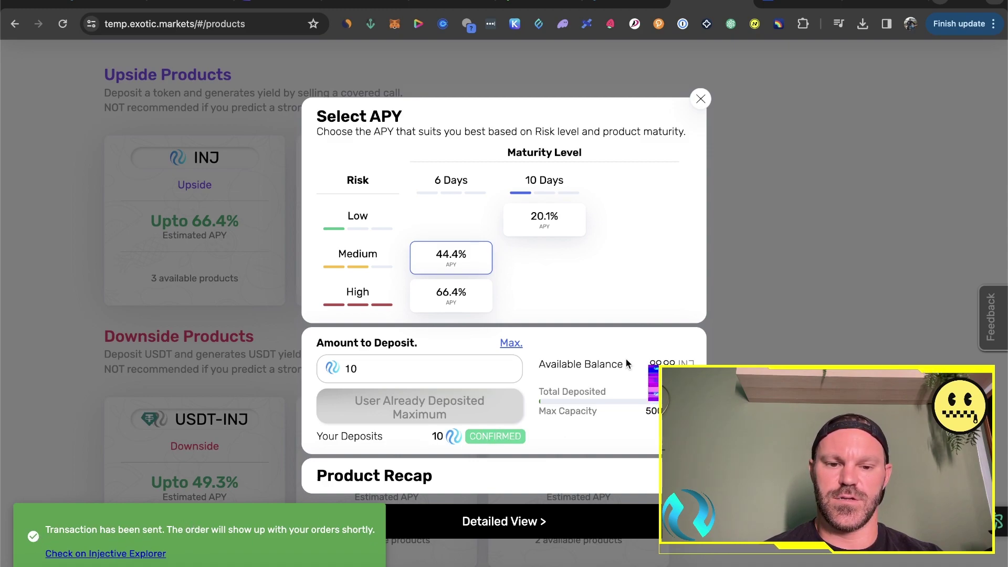
# Step: Scroll to the Product Recap and open the INJ product's Detailed View
pyautogui.scroll(-3, 597, 370)
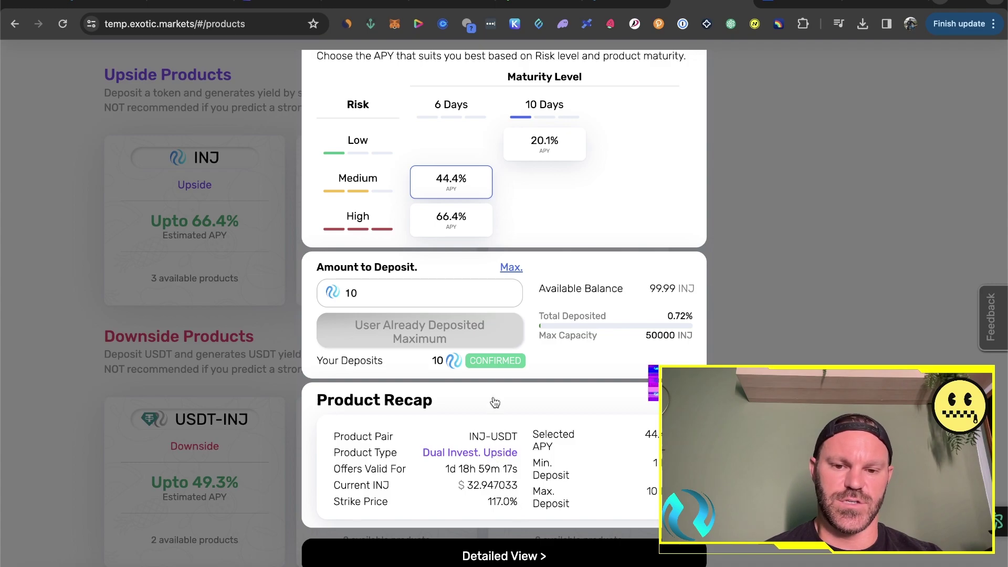
pyautogui.click(549, 554)
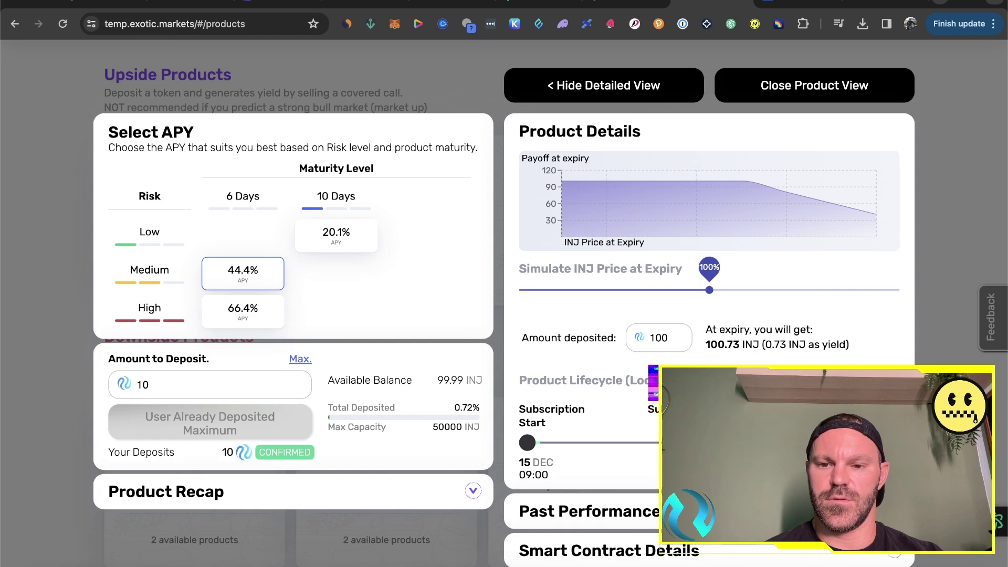
# Step: Simulate the expiry payout with 10 INJ deposited, then with 100 INJ again
pyautogui.click(668, 338)
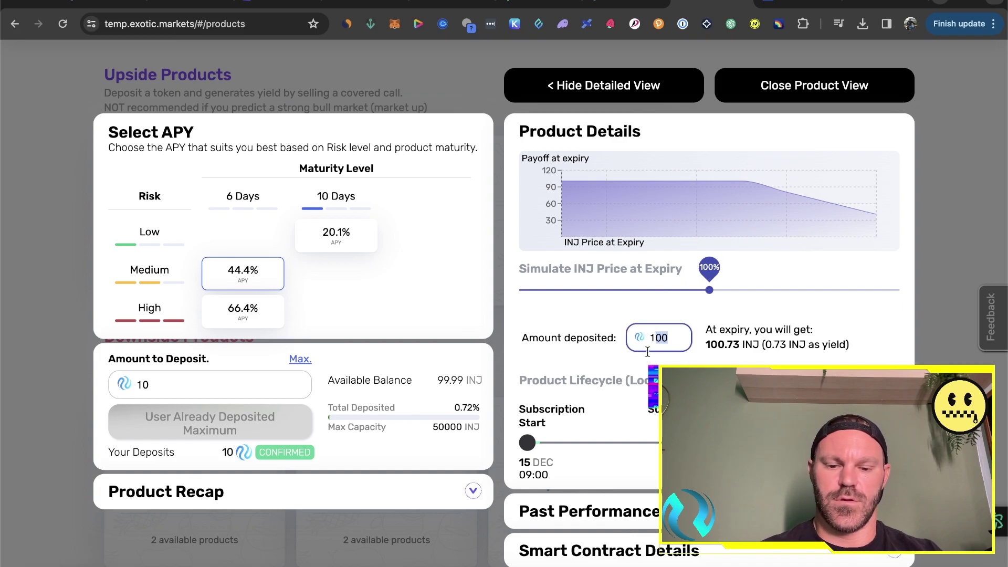
pyautogui.press('BackSpace')
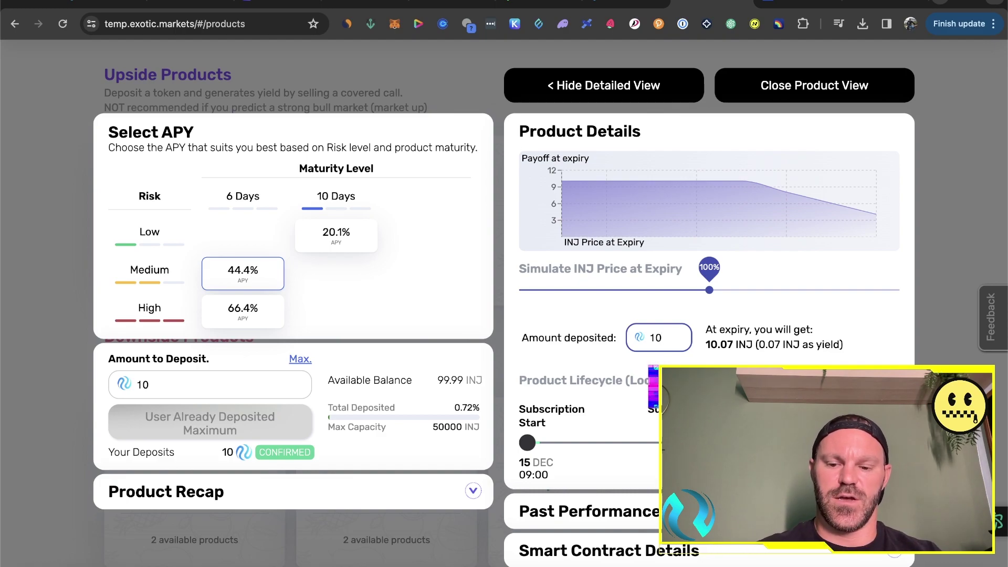
pyautogui.write('0')
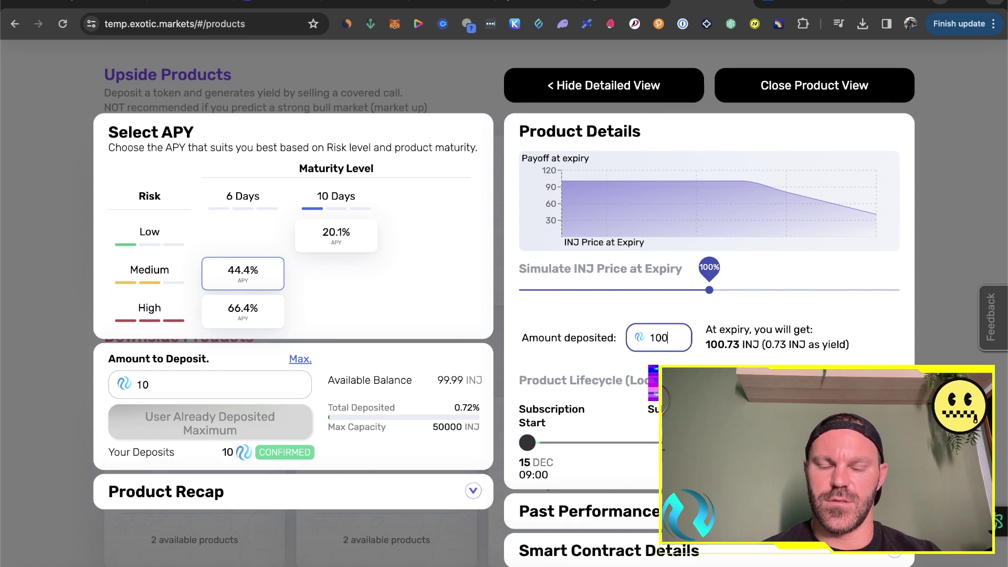
pyautogui.click(756, 554)
# Step: Scroll through the product lifecycle and close the product view
pyautogui.scroll(-2, 505, 316)
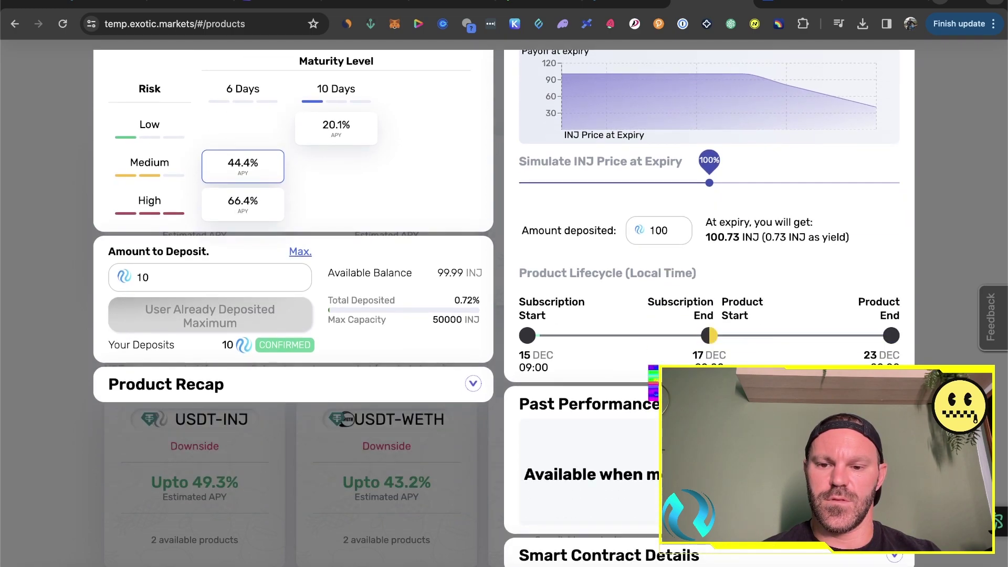
pyautogui.scroll(-1, 504, 307)
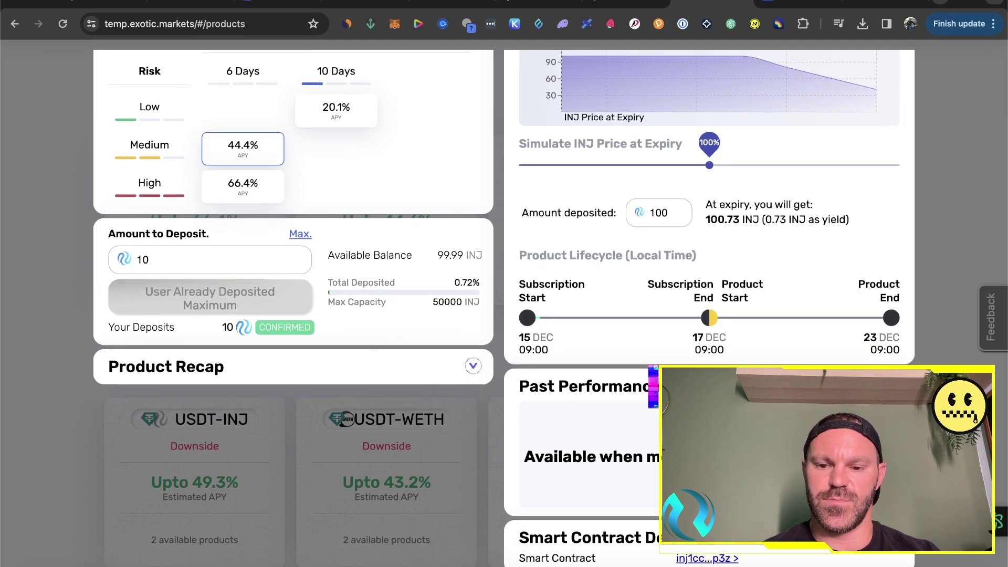
pyautogui.scroll(2, 782, 193)
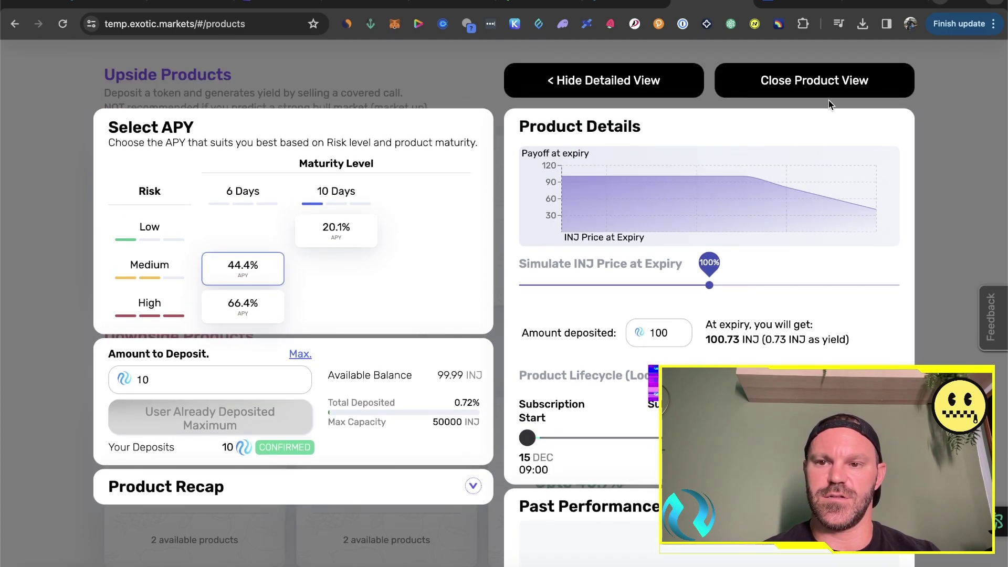
pyautogui.click(827, 94)
# Step: Scroll the Single Products page, then go to the Vaults page
pyautogui.scroll(-6, 767, 231)
pyautogui.scroll(10, 764, 237)
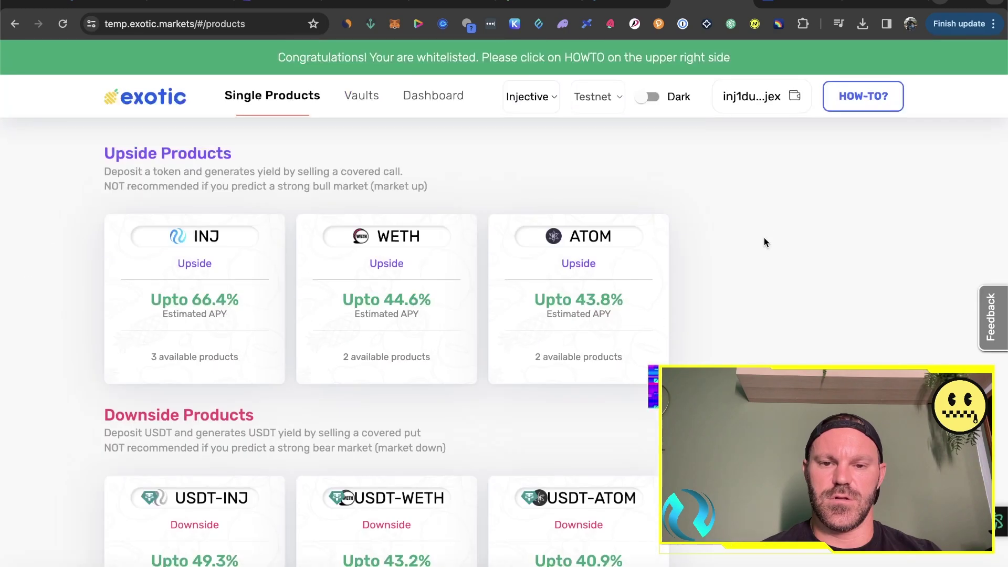
pyautogui.scroll(-5, 764, 242)
pyautogui.scroll(10, 764, 241)
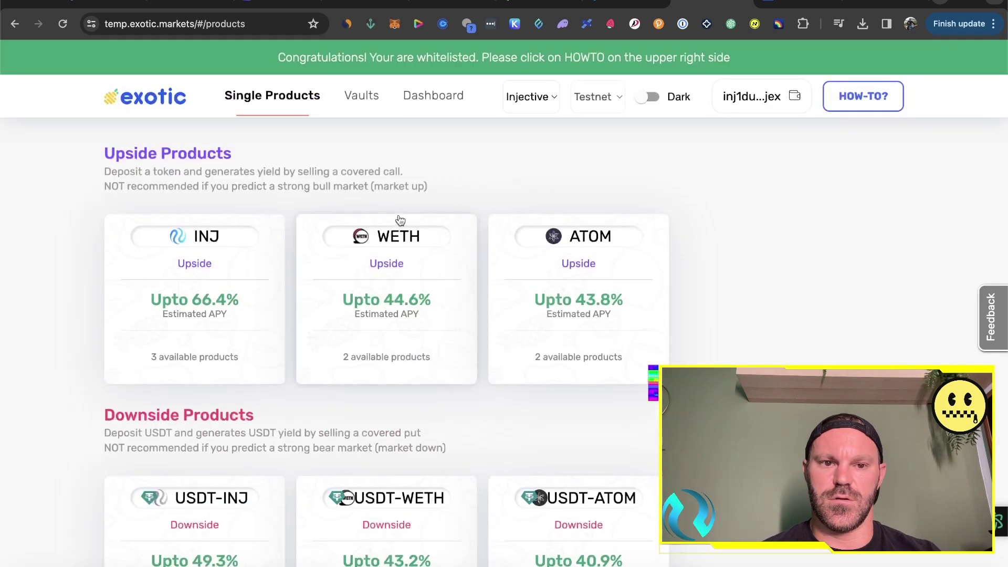
pyautogui.scroll(-1, 447, 236)
pyautogui.scroll(1, 444, 228)
pyautogui.click(385, 105)
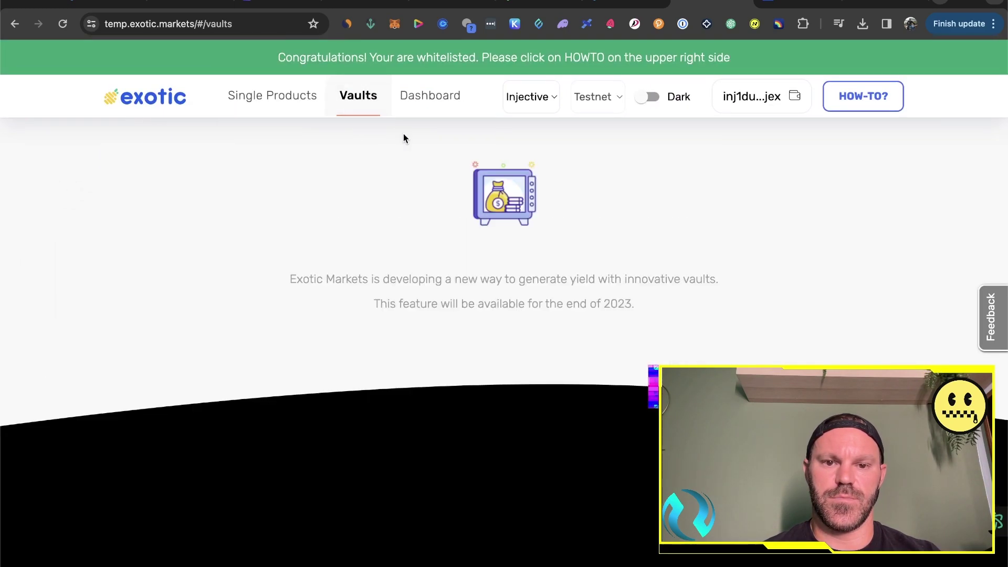
# Step: Move between Dashboard and Vaults, ending on the Dashboard with 0.00 EXO staked
pyautogui.click(418, 96)
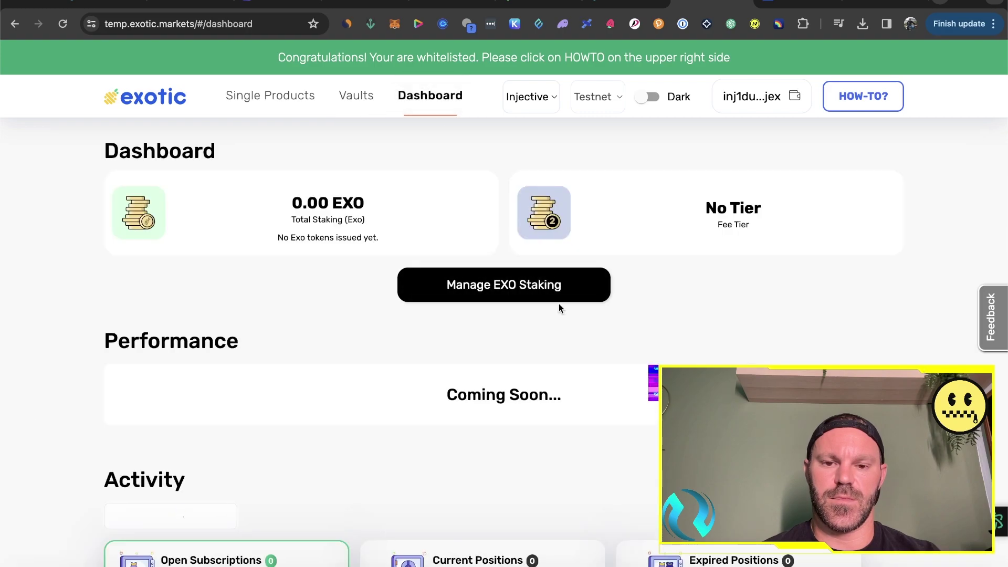
pyautogui.scroll(-2, 653, 348)
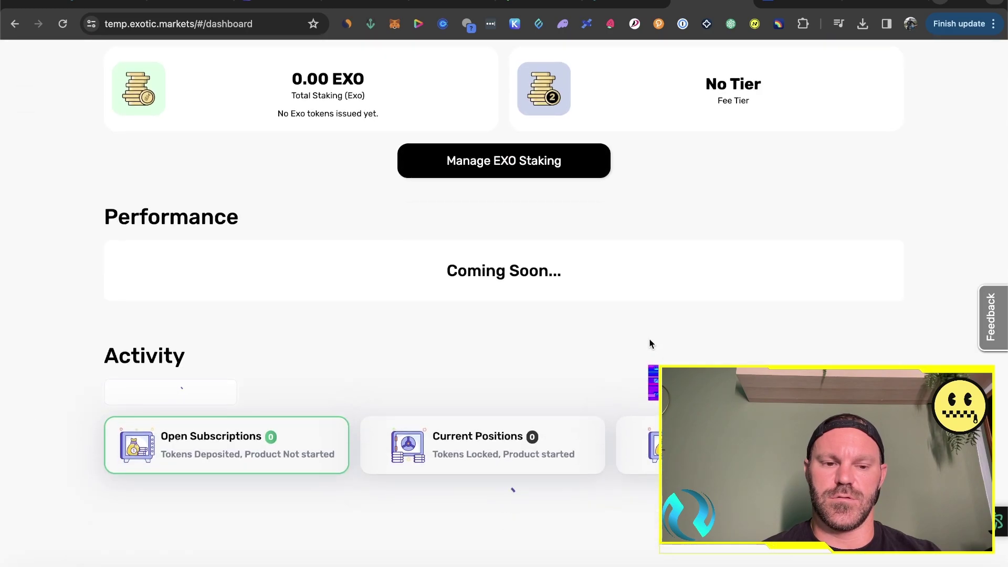
pyautogui.scroll(2, 651, 341)
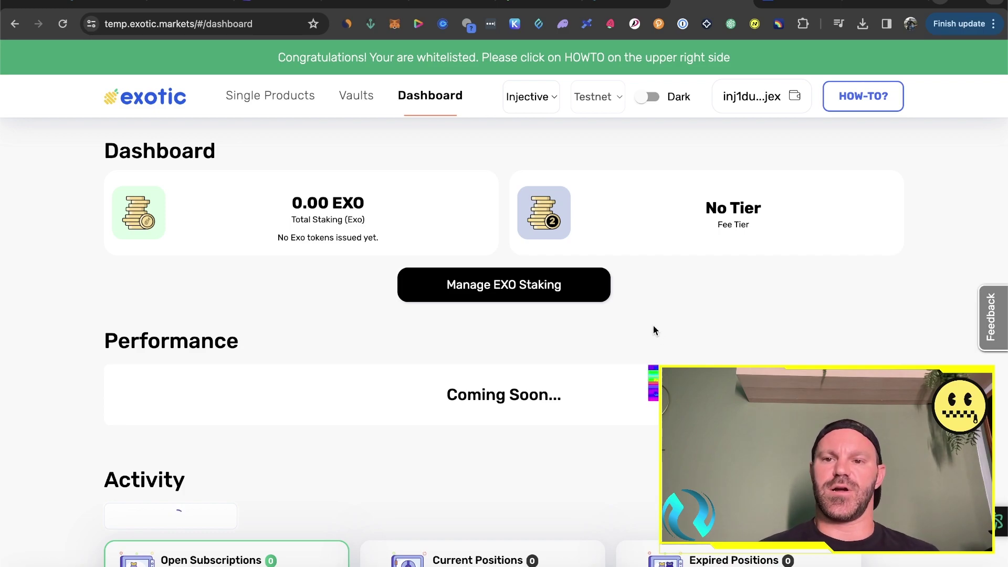
pyautogui.click(359, 96)
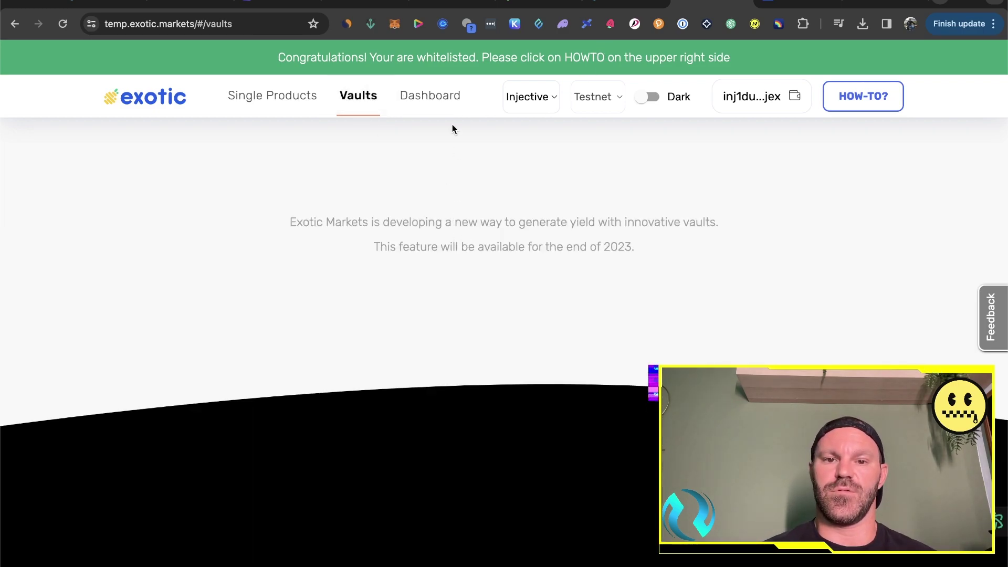
pyautogui.click(439, 103)
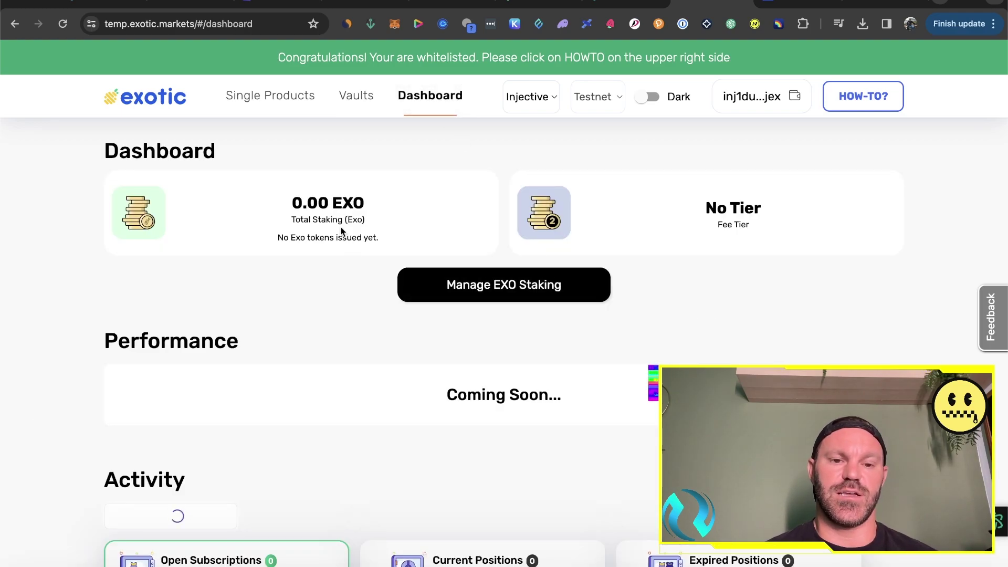
pyautogui.scroll(-5, 583, 363)
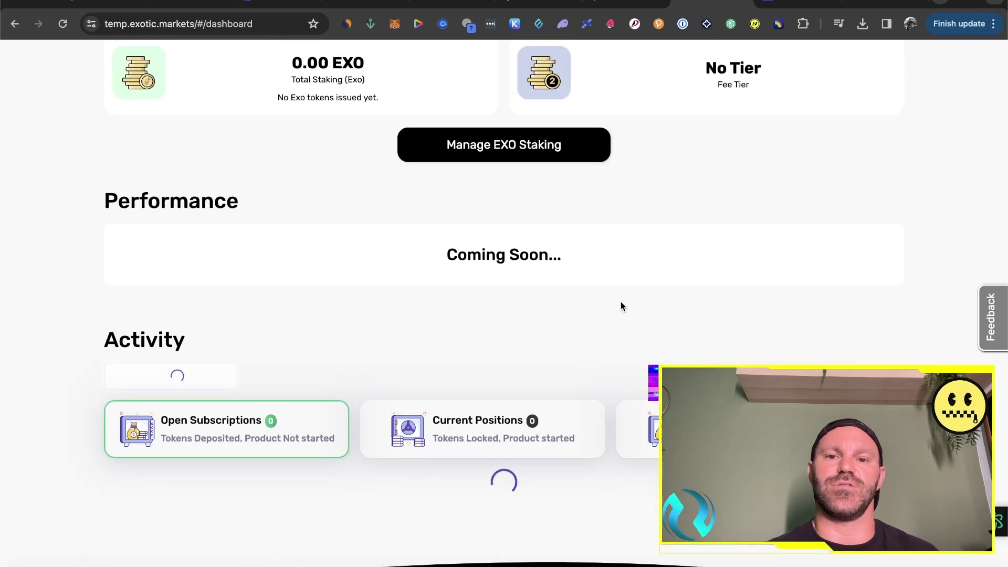
pyautogui.scroll(3, 619, 307)
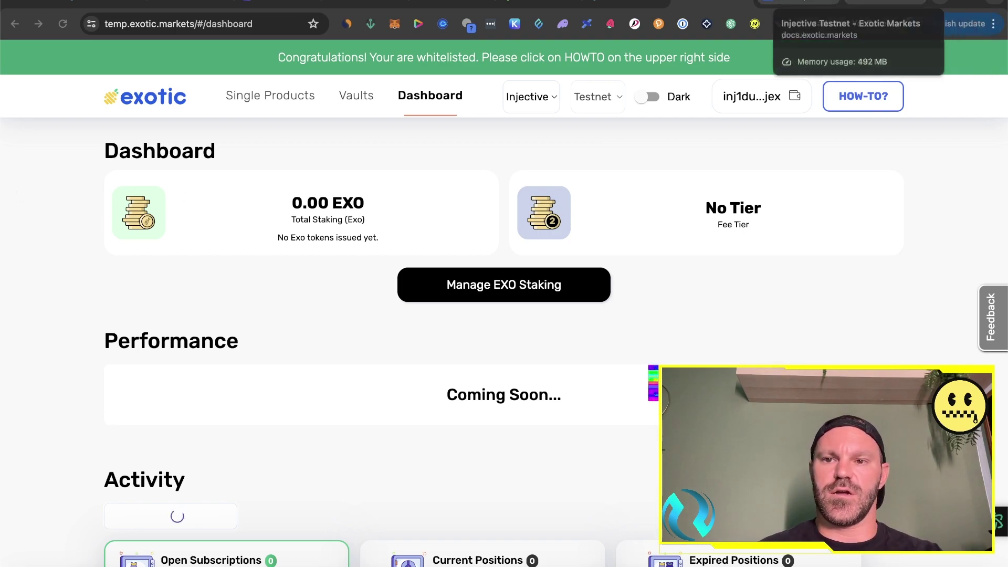
# Step: Load the Aeroscraper Injective Family Galxe campaign from its short link in the docs tab
pyautogui.click(887, 5)
pyautogui.click(286, 29)
pyautogui.write('tinyurl.com/bdesfyxd')
pyautogui.press('Return')
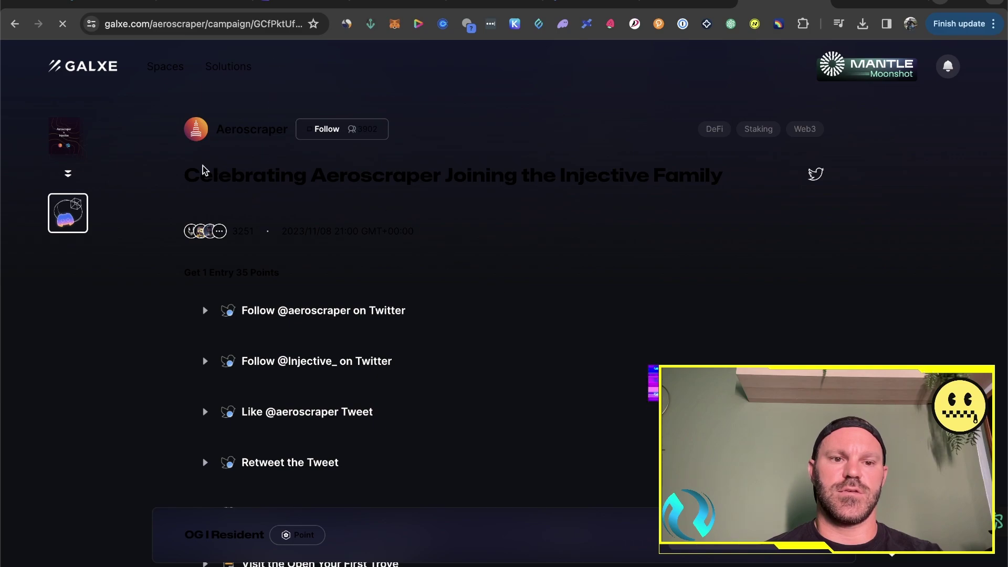
pyautogui.scroll(-1, 462, 324)
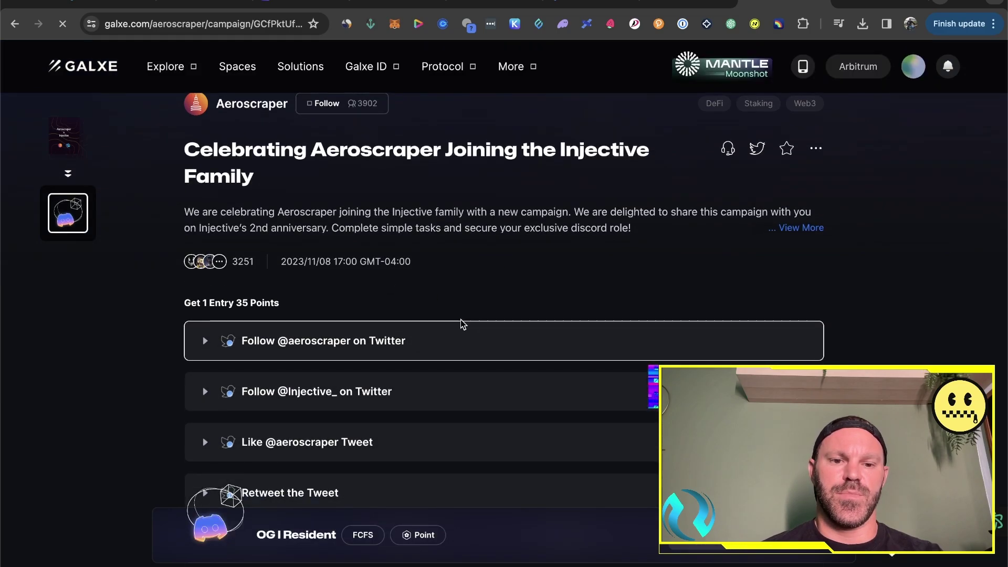
pyautogui.scroll(-3, 405, 336)
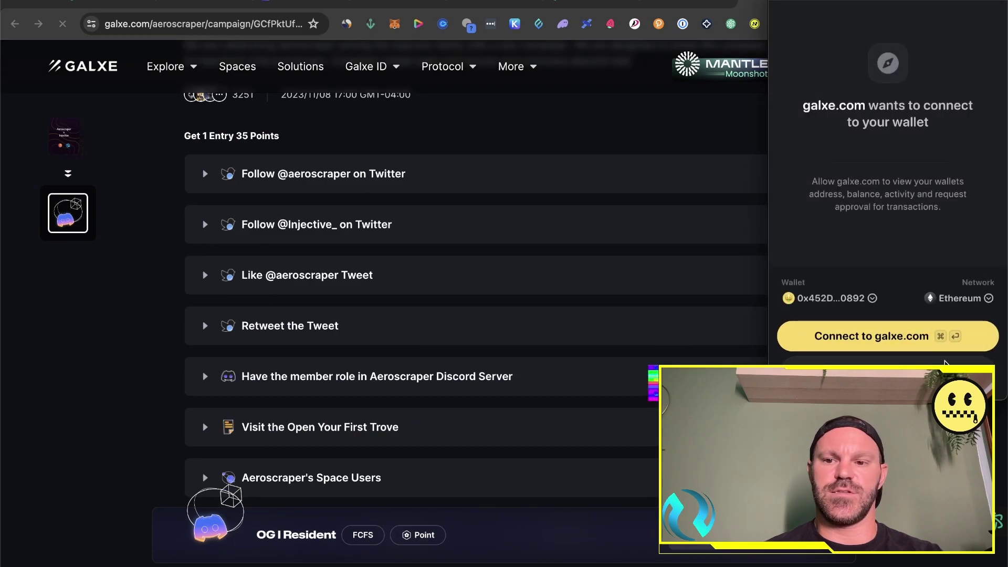
# Step: Connect the wallet to galxe.com and scroll back to the 35-point task list
pyautogui.click(884, 339)
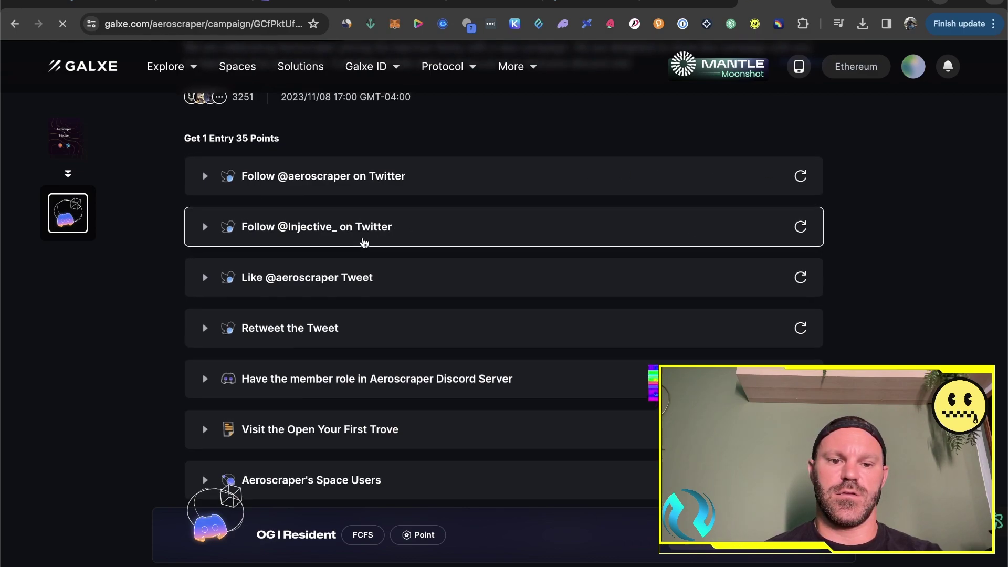
pyautogui.scroll(1, 284, 225)
pyautogui.scroll(3, 294, 236)
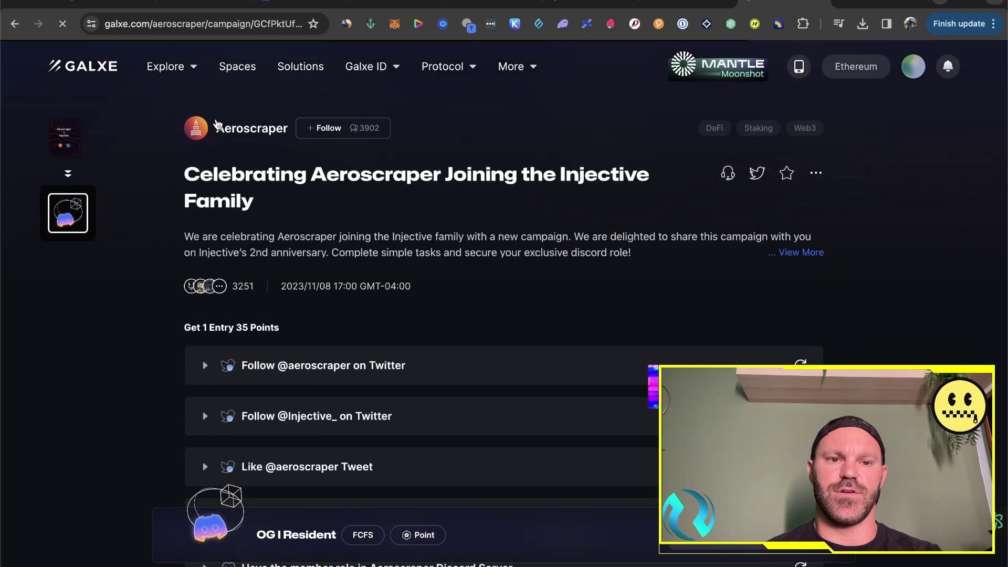
pyautogui.click(500, 342)
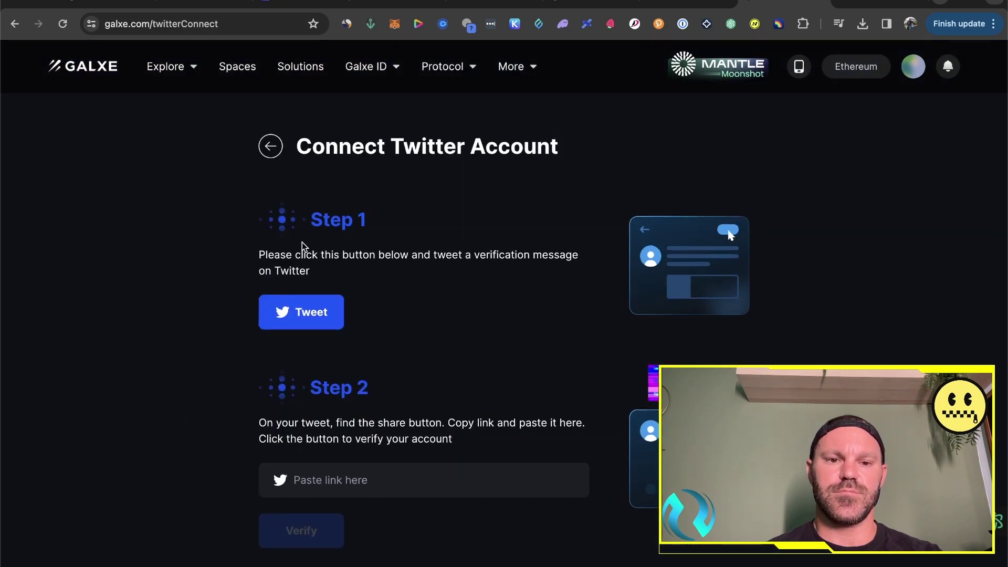
pyautogui.click(296, 321)
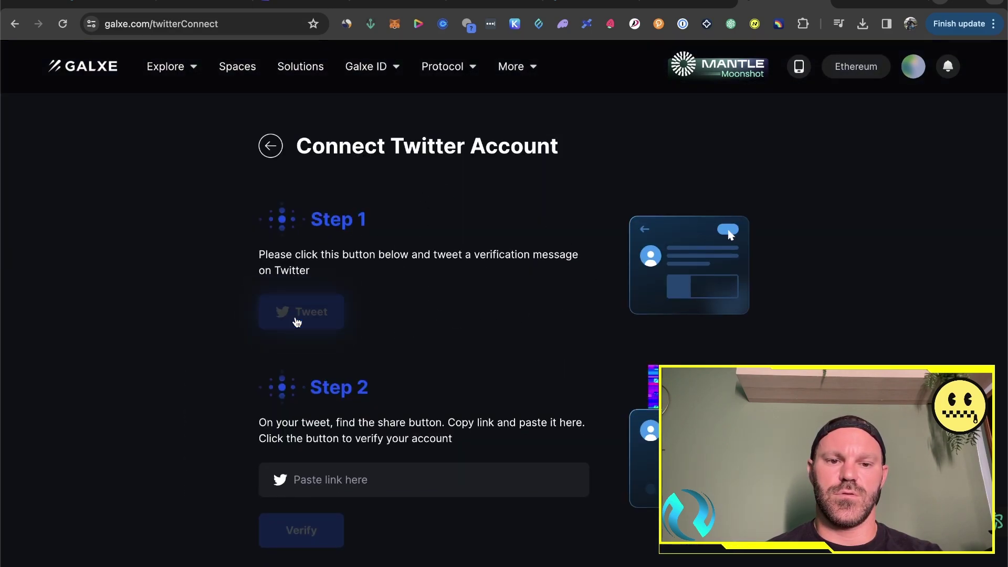
pyautogui.moveTo(468, 117); pyautogui.dragTo(547, 87)
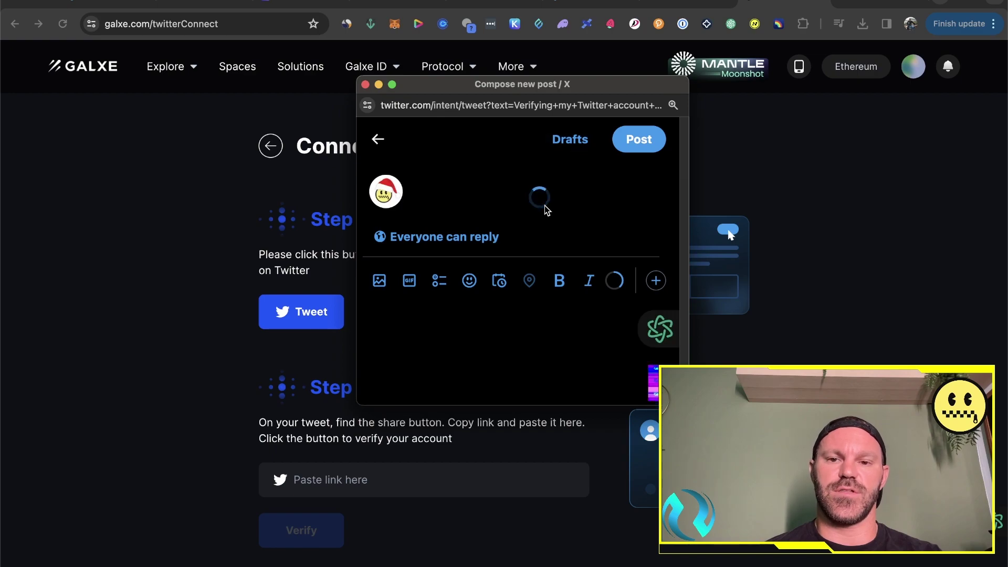
pyautogui.click(639, 139)
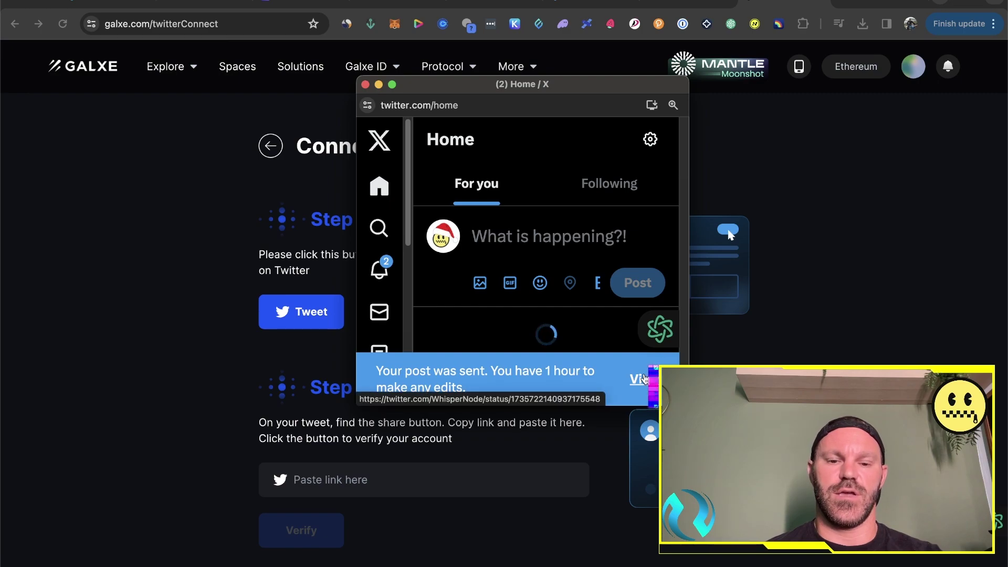
# Step: Close the Twitter popup and focus the Paste link here field on Connect Twitter Account
pyautogui.scroll(-2, 599, 315)
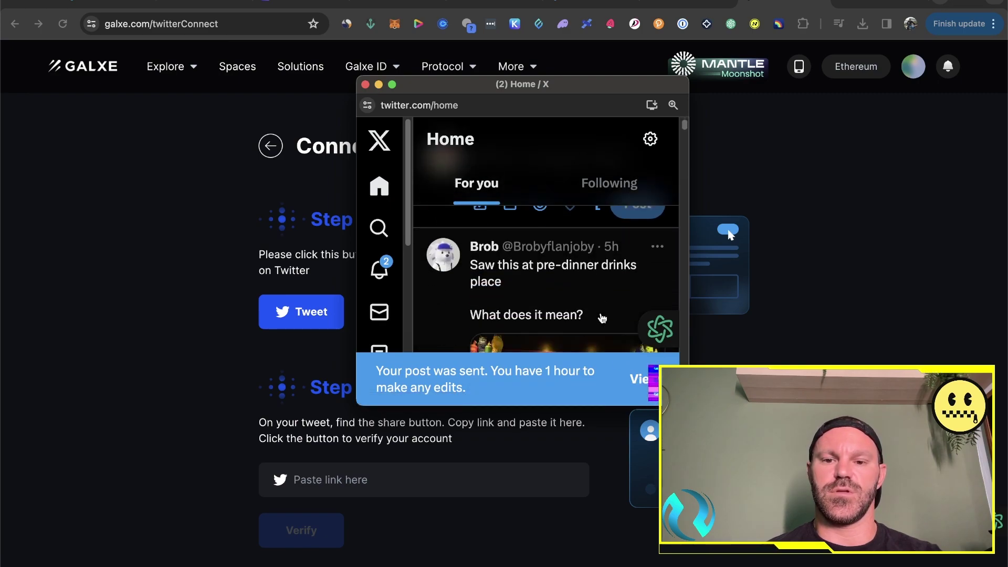
pyautogui.scroll(2, 569, 295)
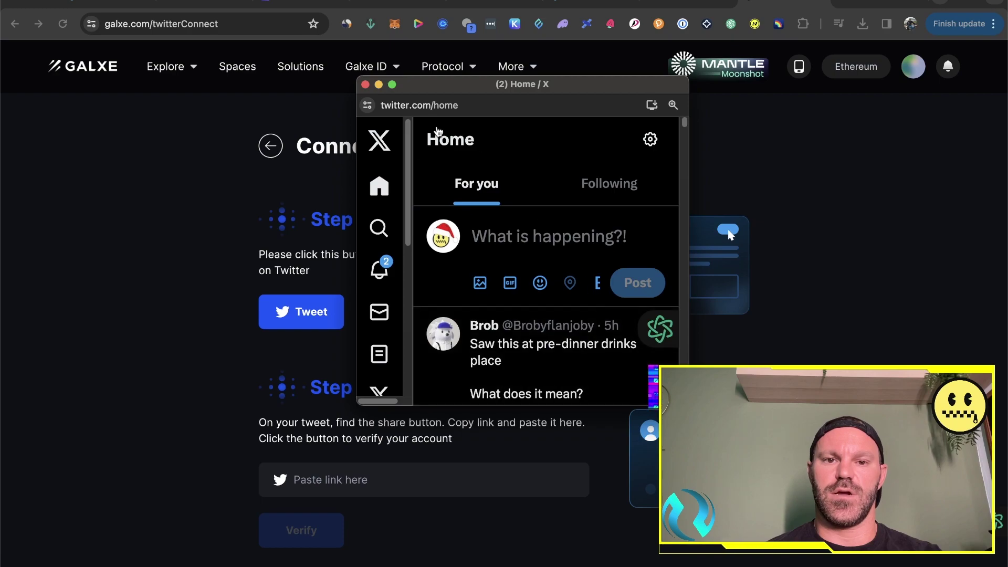
pyautogui.click(366, 85)
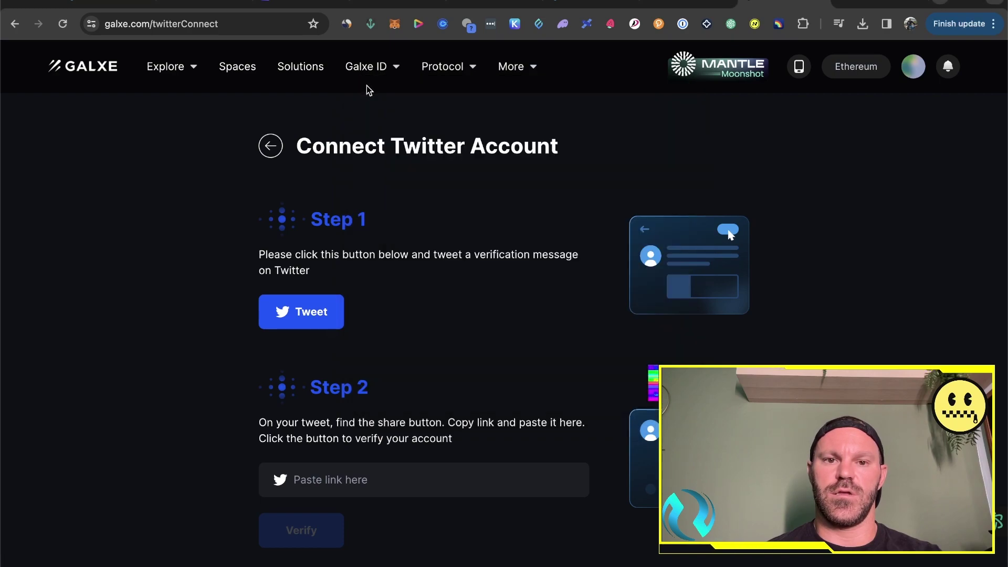
pyautogui.scroll(-2, 420, 404)
pyautogui.click(396, 394)
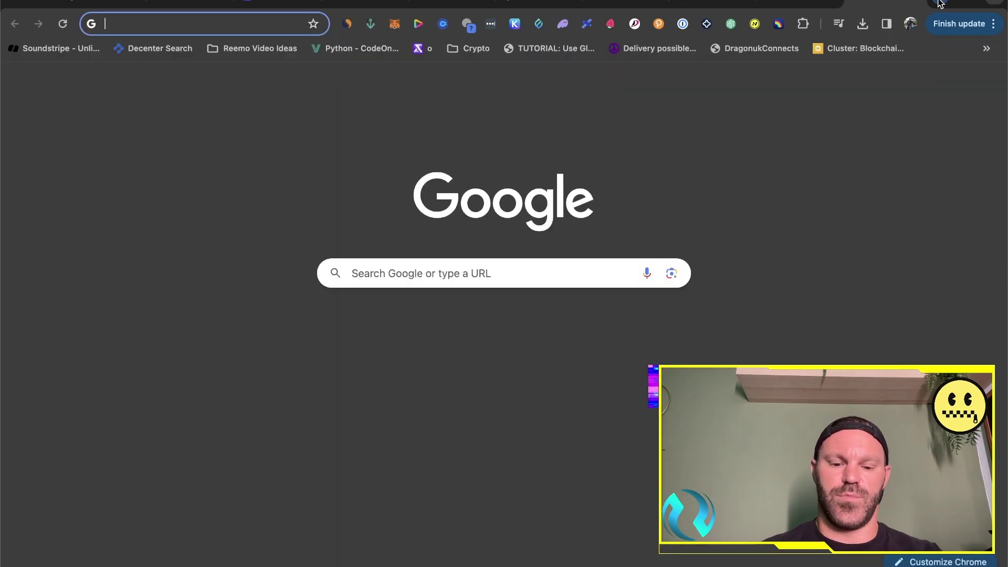
# Step: Open x.com in a new tab, correcting the mistyped address
pyautogui.click(940, 3)
pyautogui.write('x.copm,')
pyautogui.press('BackSpace')
pyautogui.press('BackSpace')
pyautogui.press('BackSpace')
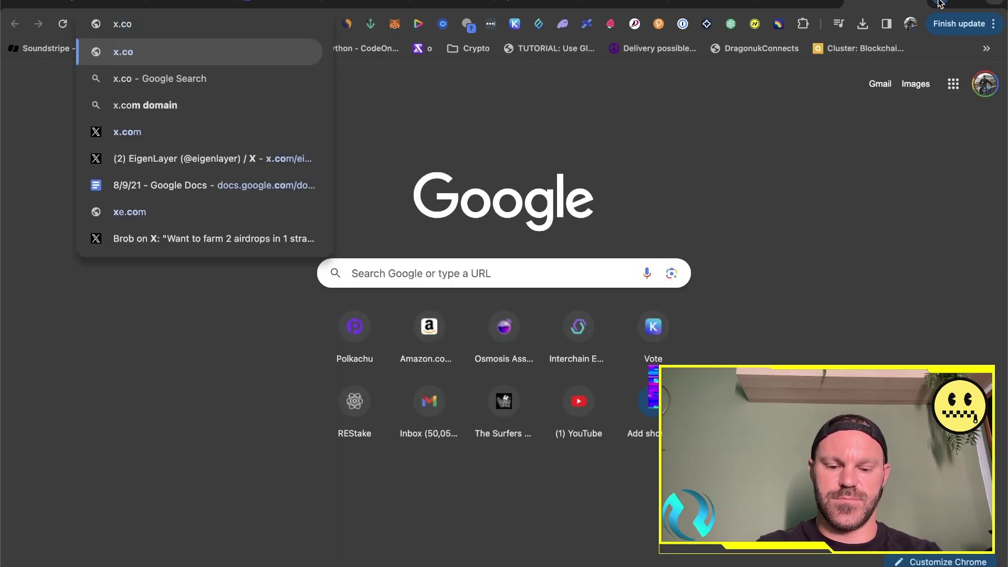
pyautogui.write('m.com.c')
pyautogui.press('Return')
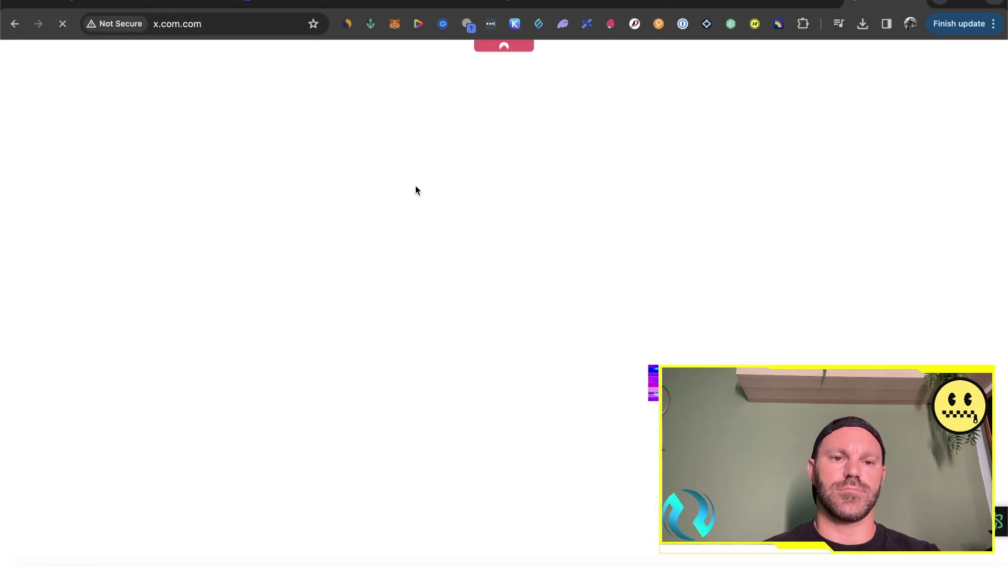
pyautogui.click(246, 27)
pyautogui.click(245, 26)
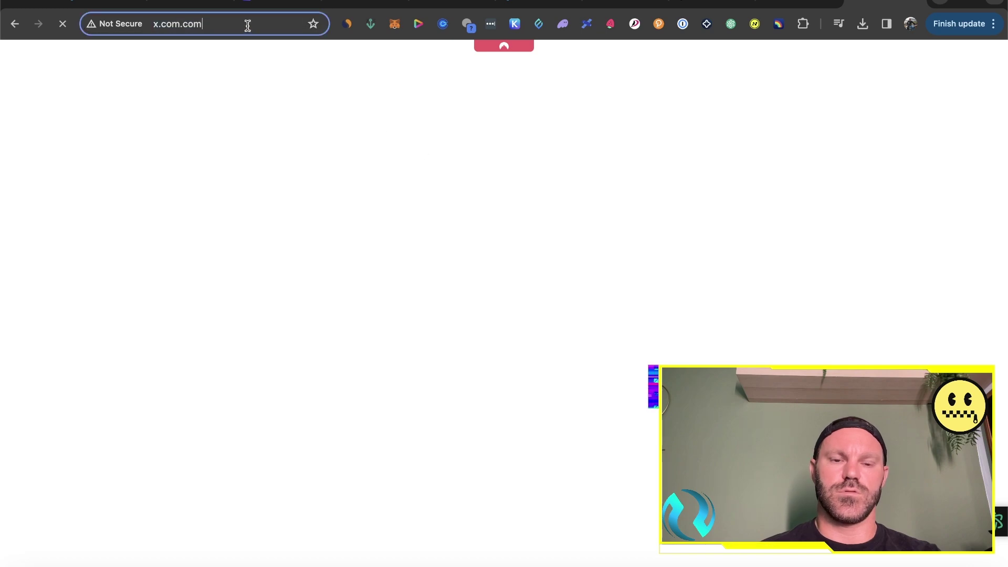
pyautogui.press('BackSpace')
pyautogui.press('BackSpace')
pyautogui.press('BackSpace')
pyautogui.press('BackSpace')
pyautogui.press('BackSpace')
pyautogui.write('m')
pyautogui.press('Return')
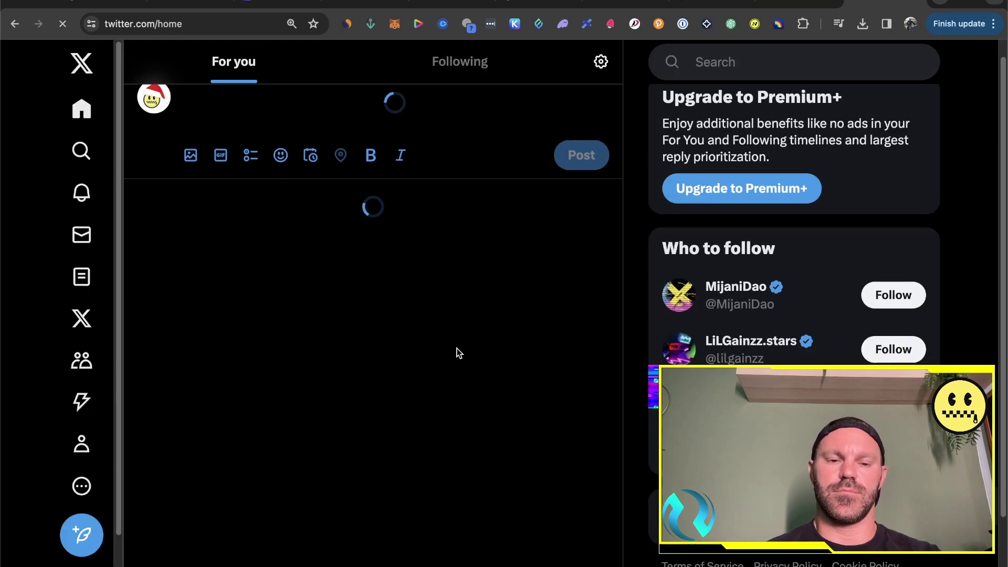
# Step: Copy the verification post's link from the X profile and return to the Galxe tab
pyautogui.click(149, 117)
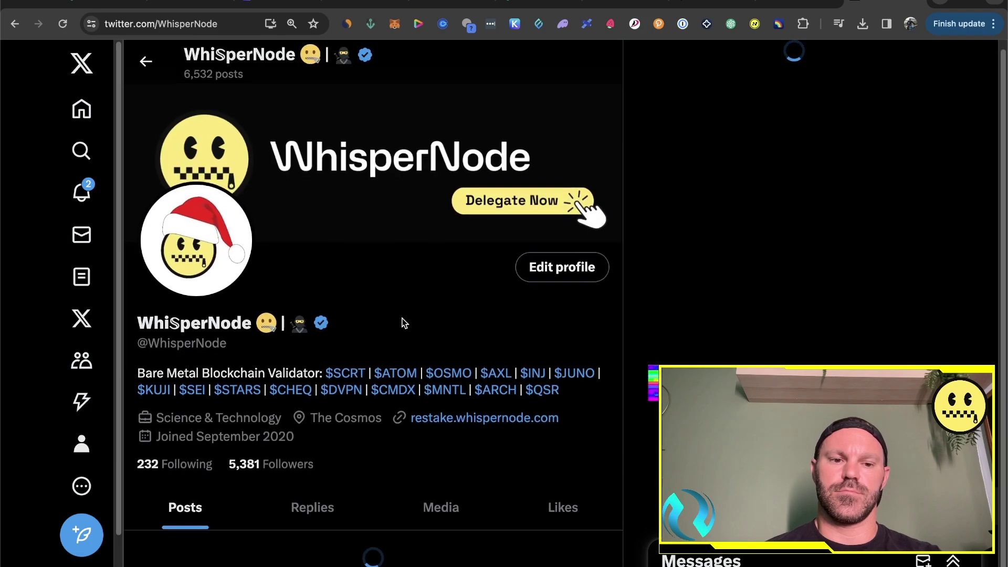
pyautogui.scroll(-5, 371, 330)
pyautogui.scroll(-10, 370, 330)
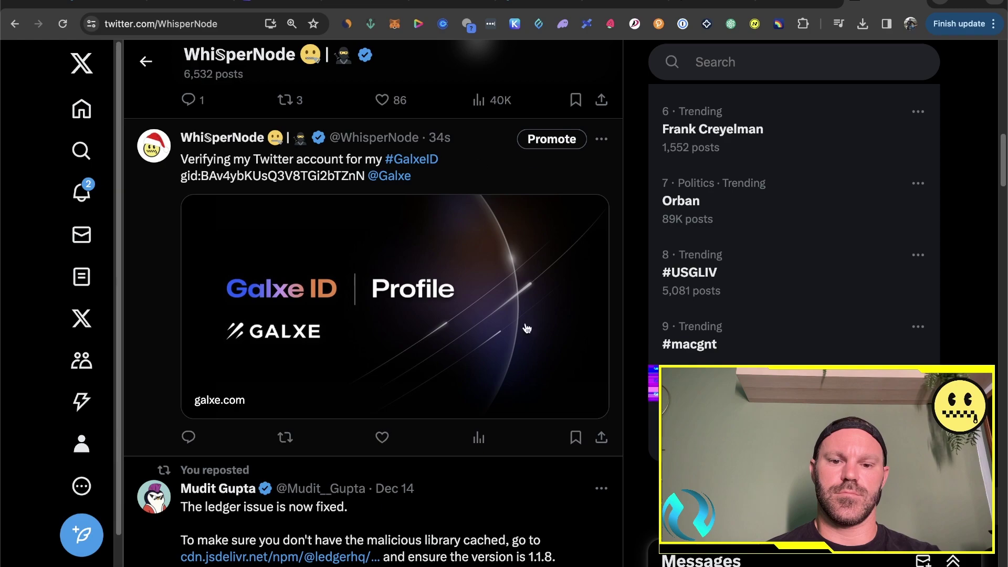
pyautogui.click(601, 438)
pyautogui.click(510, 450)
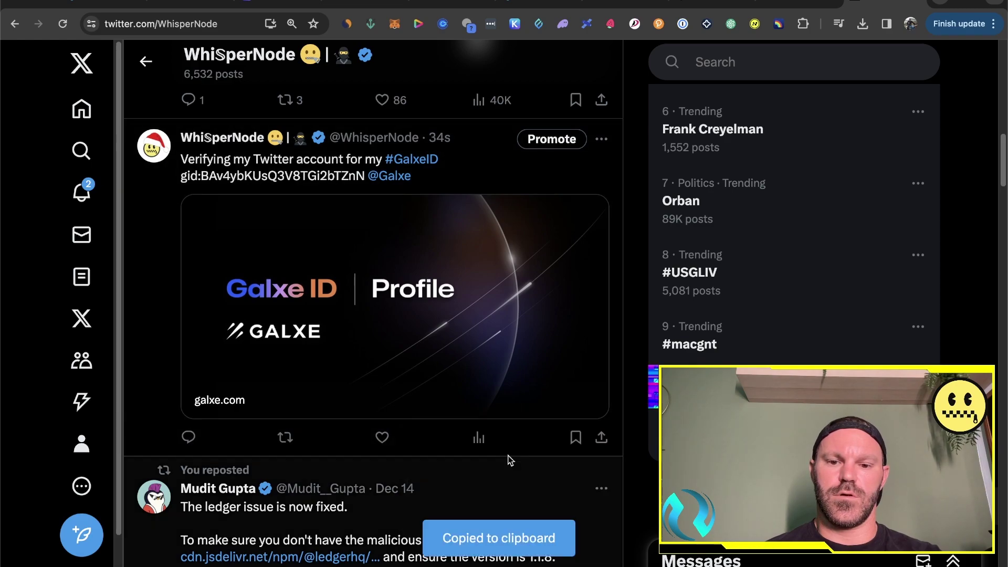
pyautogui.click(704, 3)
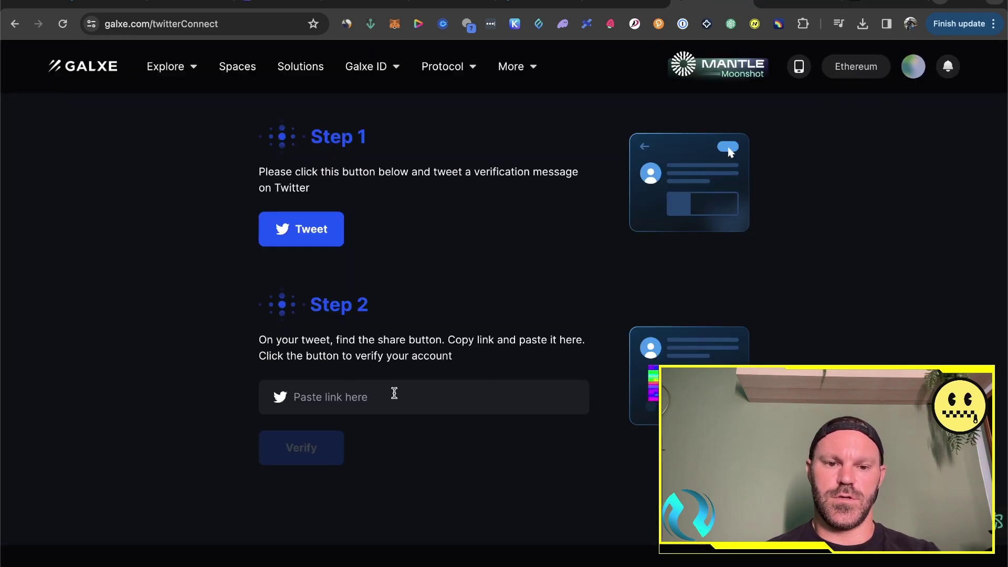
# Step: Paste the tweet link and verify, signing in the wallet; binding fails as already used
pyautogui.press('super+v')
pyautogui.click(294, 446)
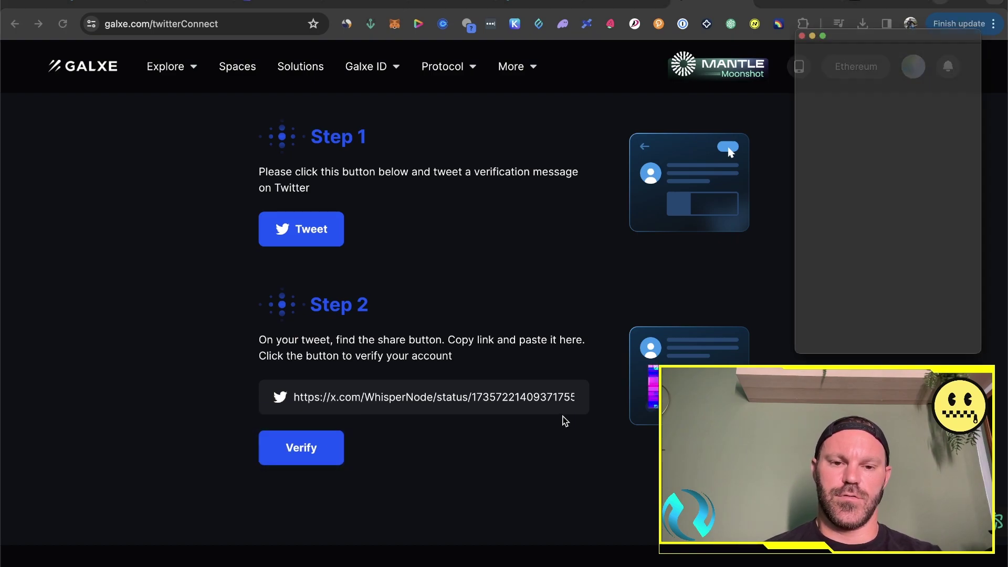
pyautogui.click(940, 364)
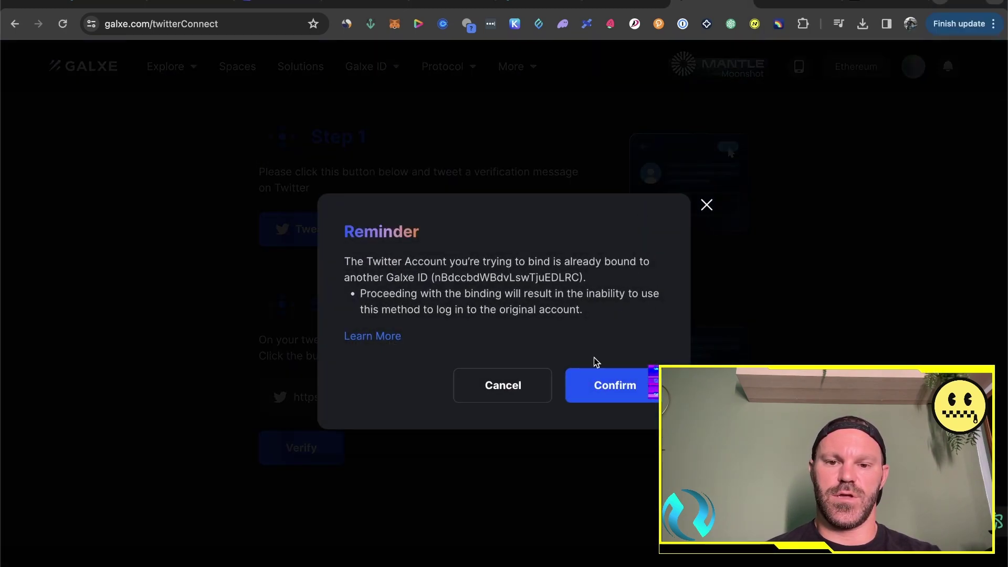
pyautogui.click(609, 386)
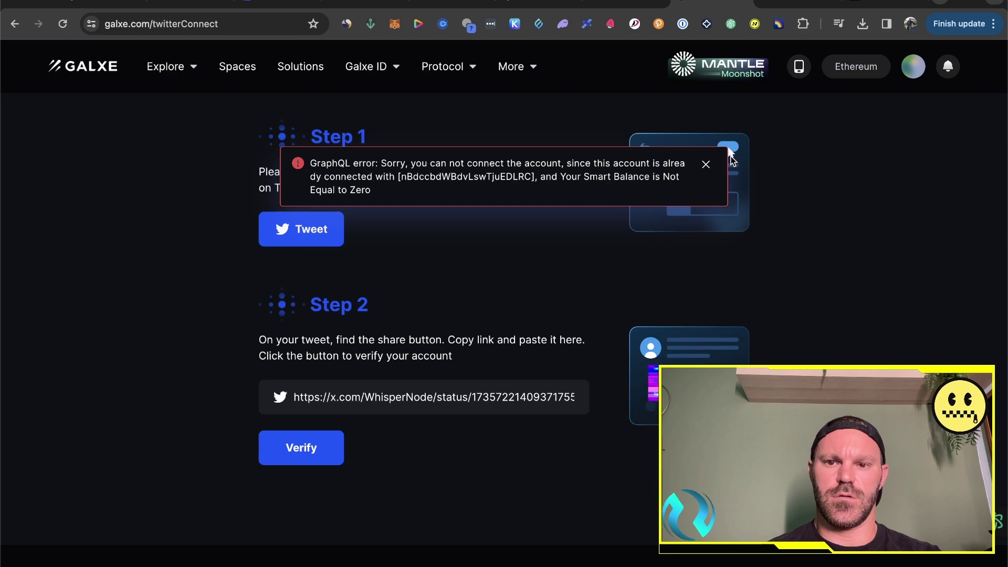
pyautogui.click(705, 167)
pyautogui.click(315, 432)
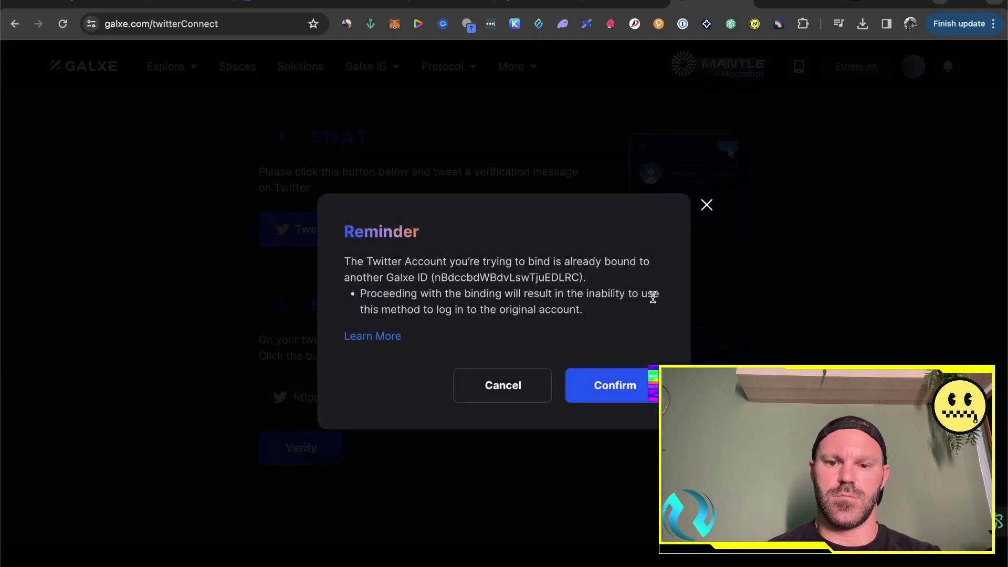
pyautogui.click(586, 400)
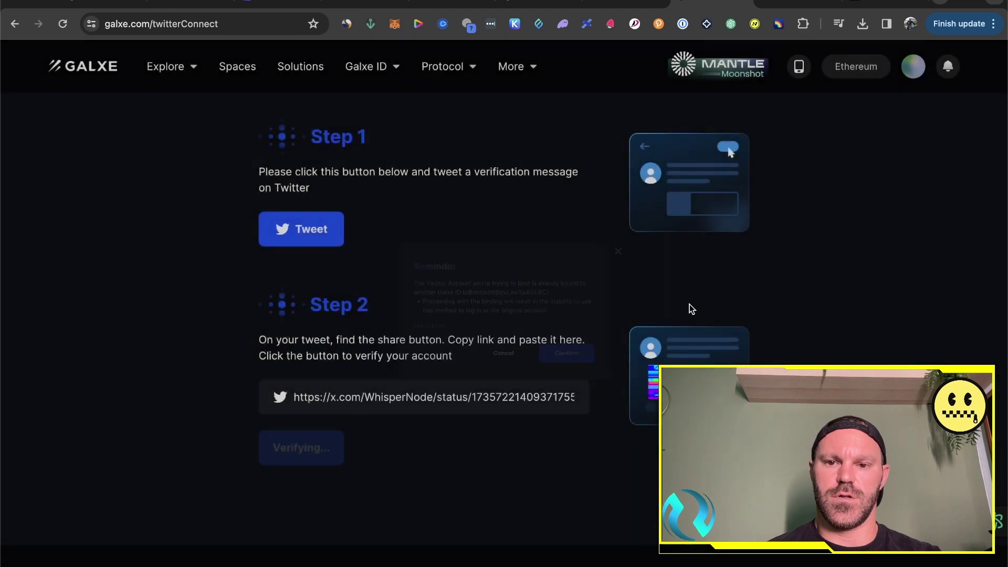
pyautogui.click(13, 24)
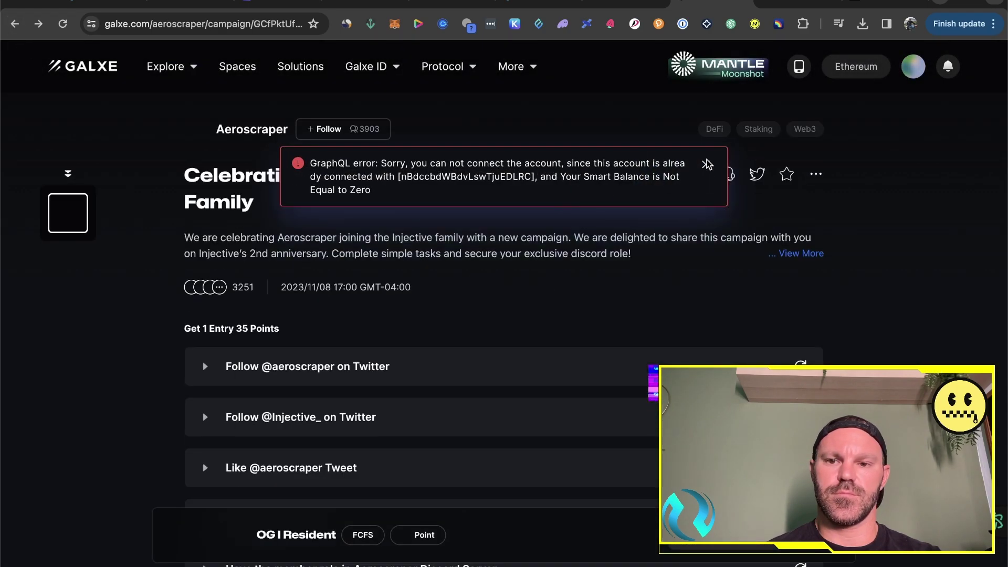
pyautogui.scroll(-2, 530, 337)
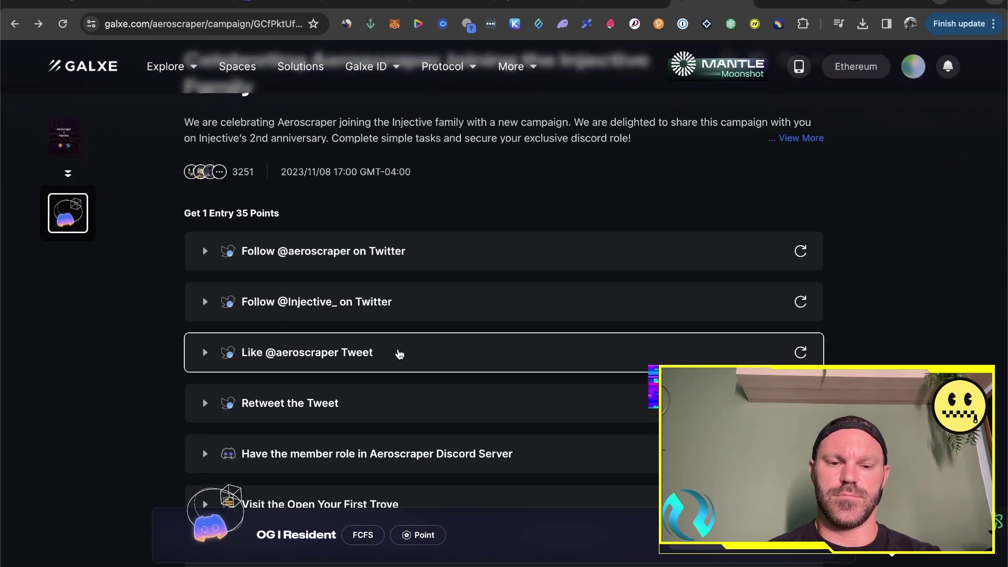
pyautogui.click(800, 302)
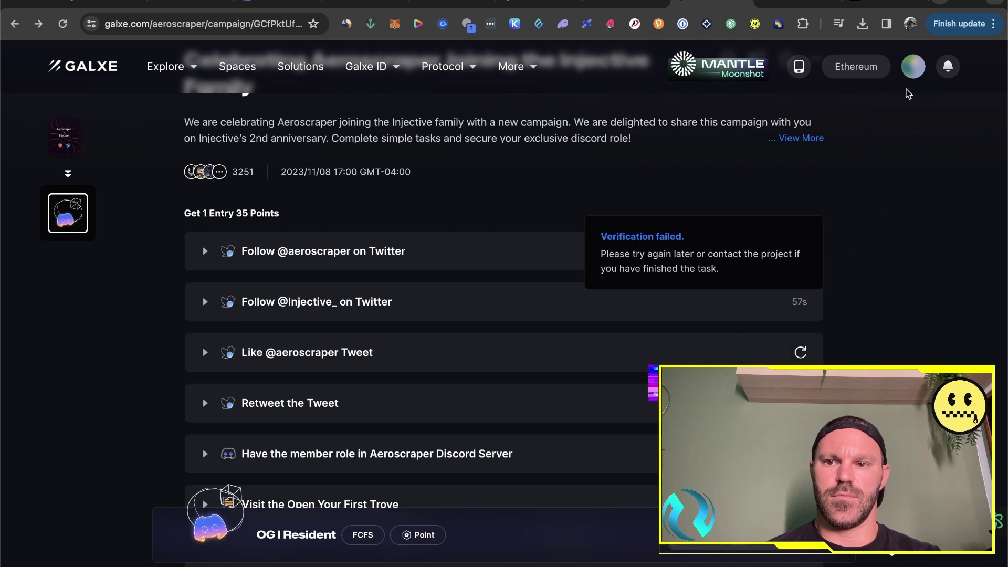
pyautogui.moveTo(914, 66)
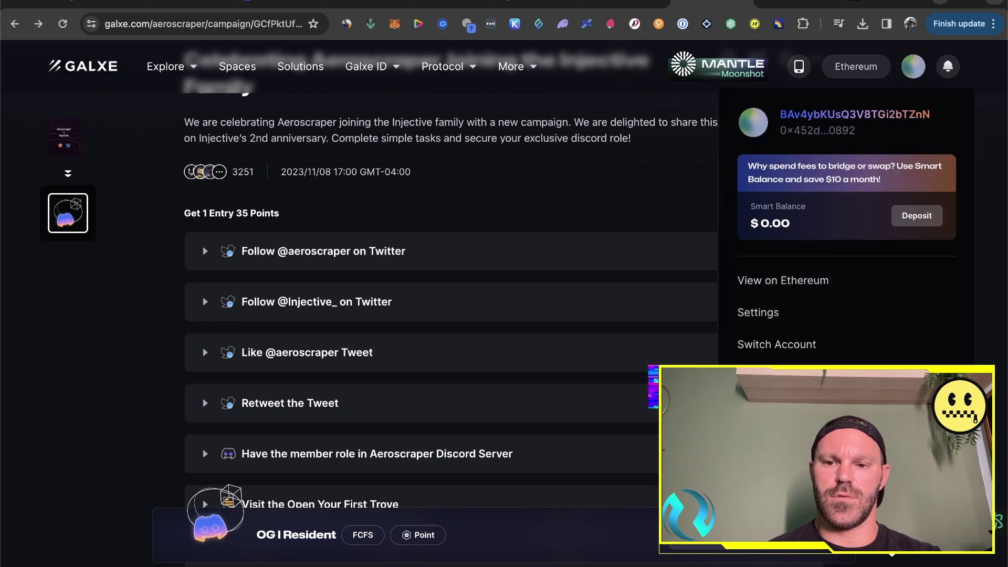
pyautogui.scroll(-8, 588, 368)
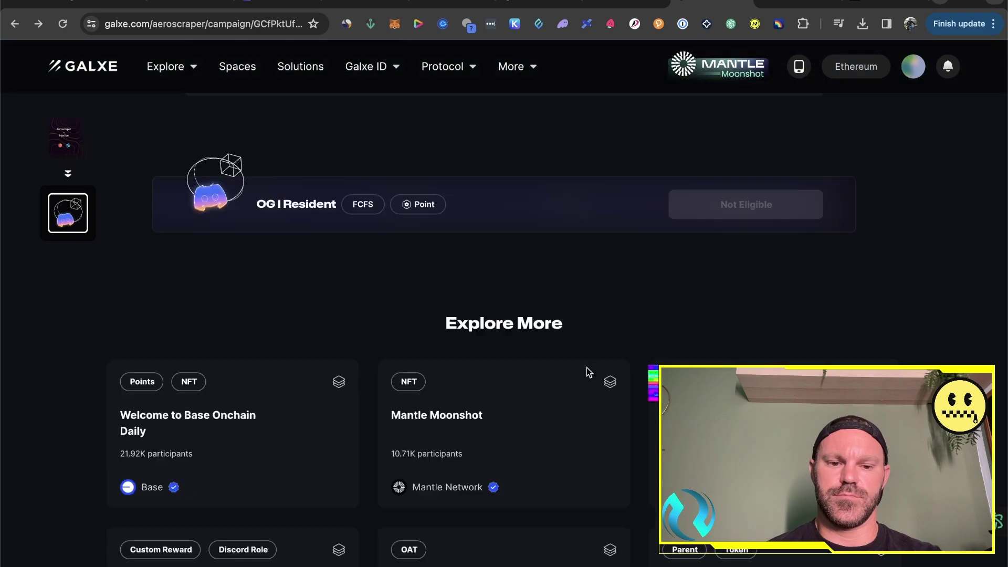
pyautogui.scroll(2, 586, 370)
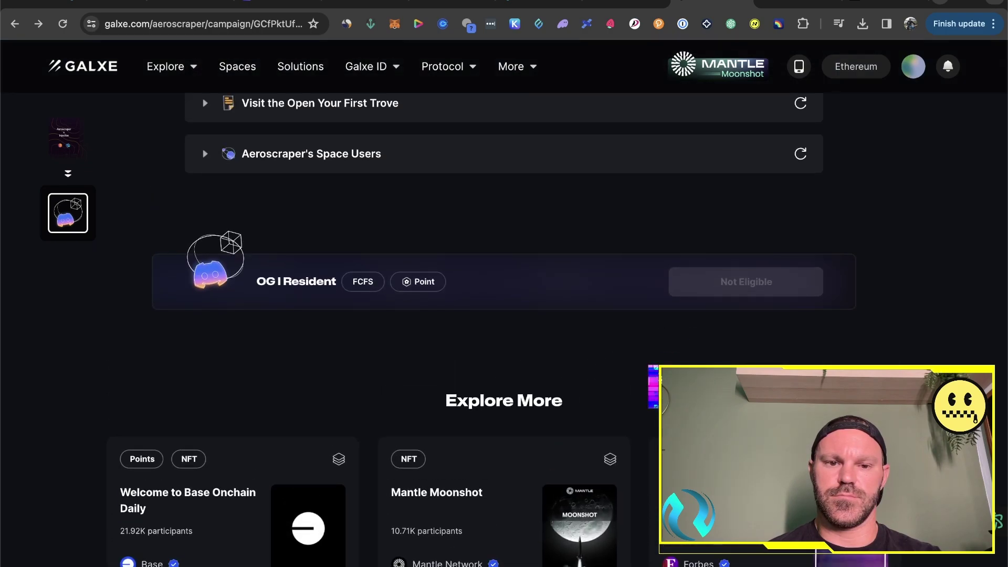
pyautogui.scroll(6, 718, 352)
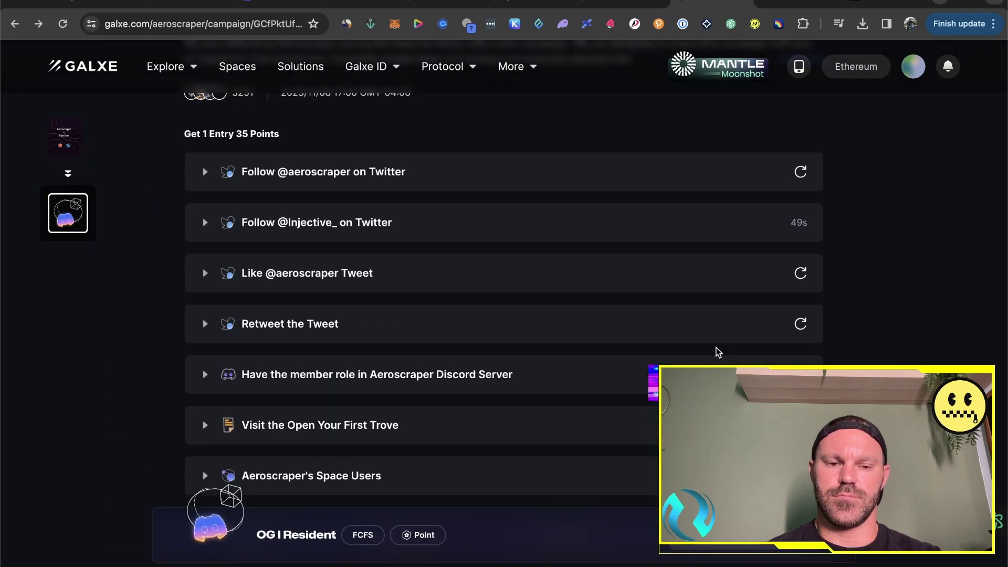
pyautogui.scroll(4, 574, 307)
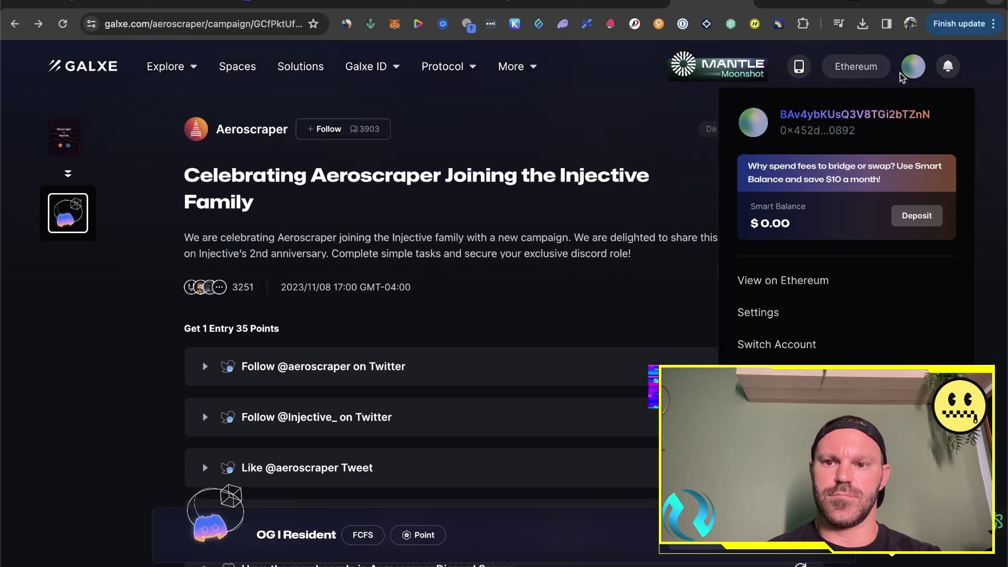
# Step: Open account settings to the linked social accounts section
pyautogui.click(759, 313)
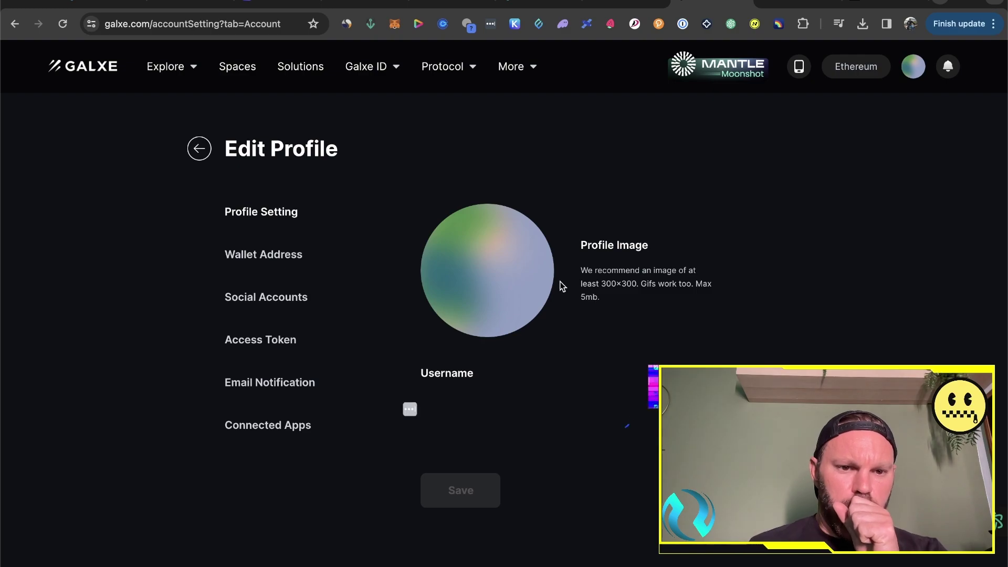
pyautogui.click(257, 295)
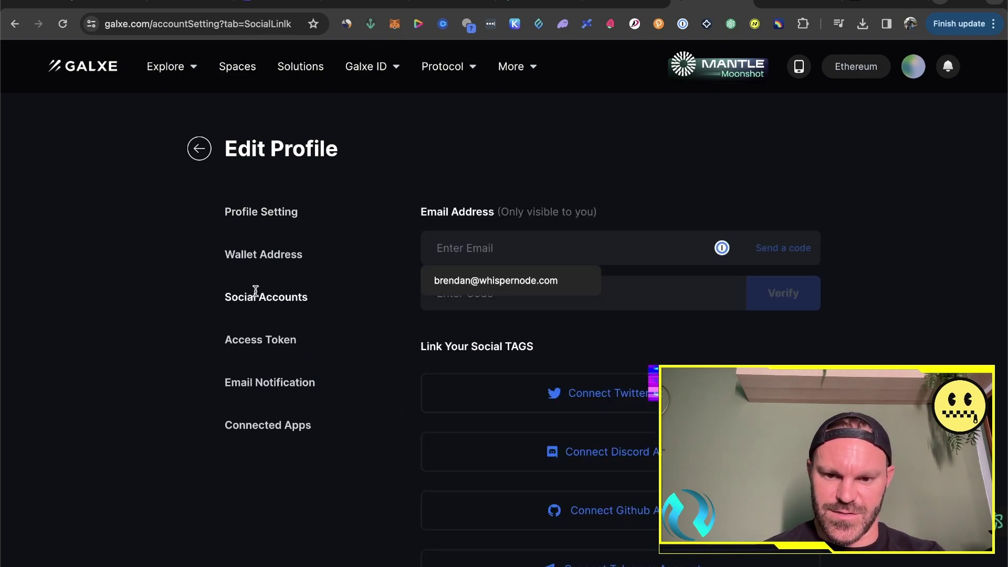
pyautogui.scroll(-1, 688, 275)
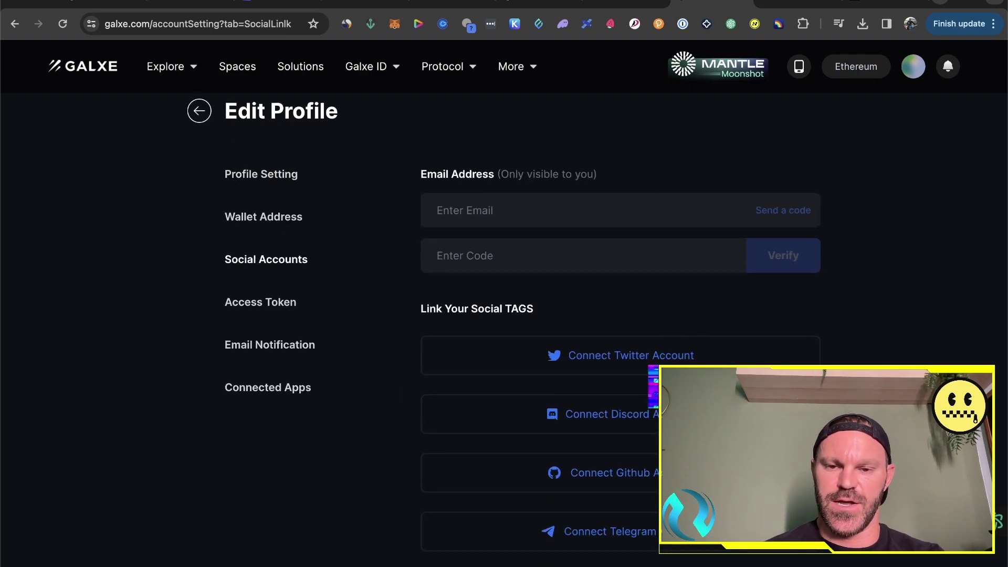
# Step: Paste the tweet link into Connect Twitter Account, dismiss the already-bound warning, and log out
pyautogui.click(914, 68)
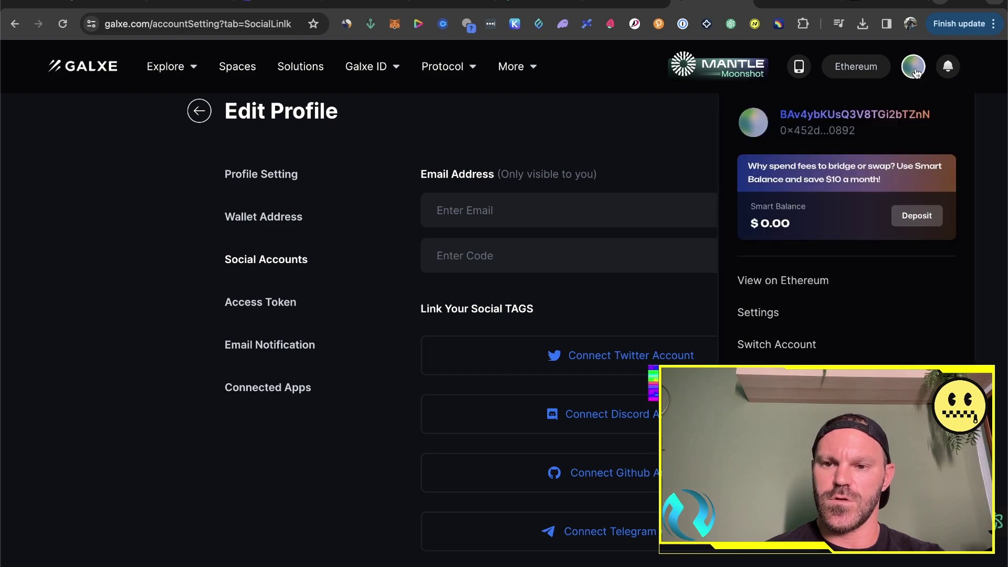
pyautogui.click(656, 361)
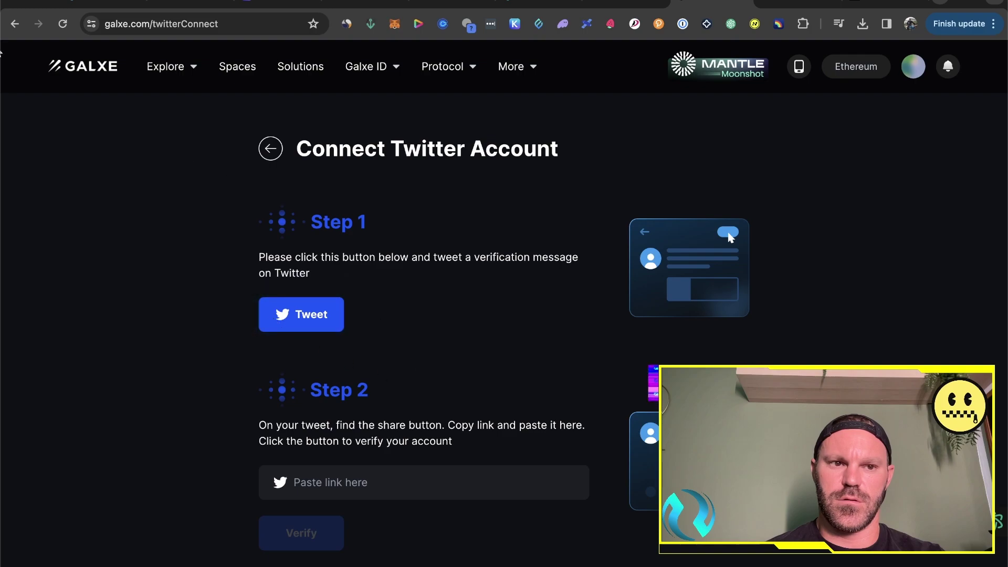
pyautogui.hotkey('ctrl', 'v')
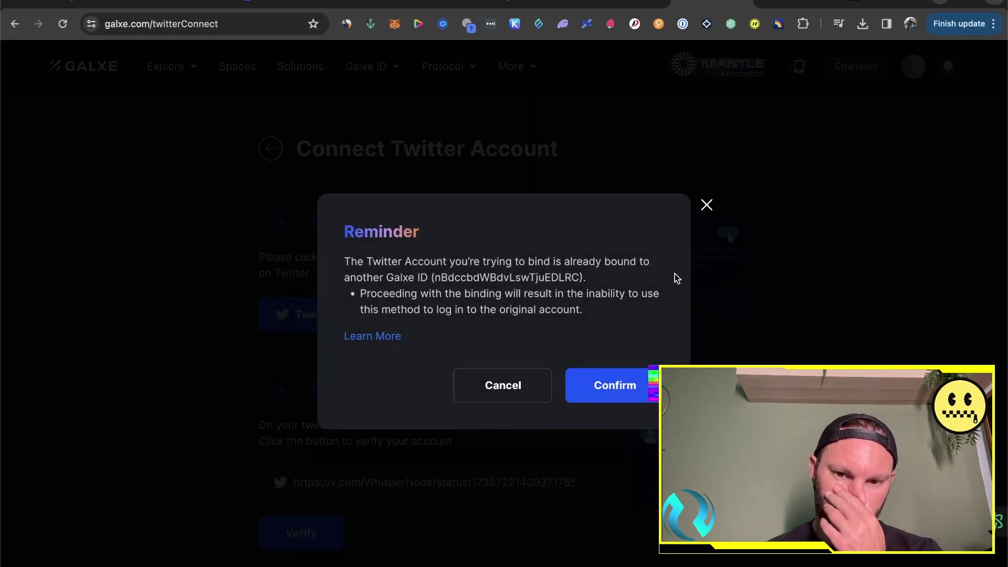
pyautogui.click(709, 209)
pyautogui.click(908, 77)
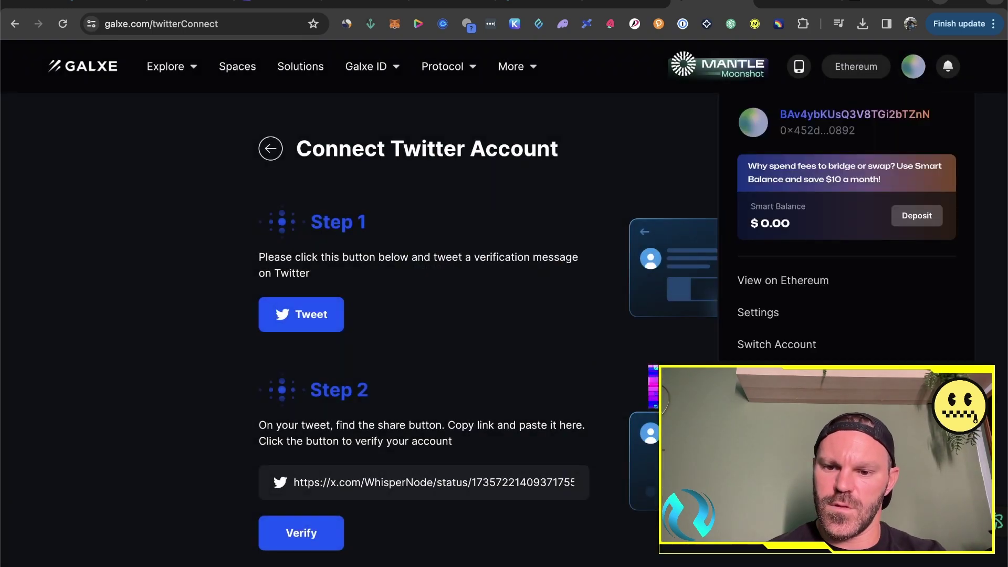
pyautogui.click(896, 135)
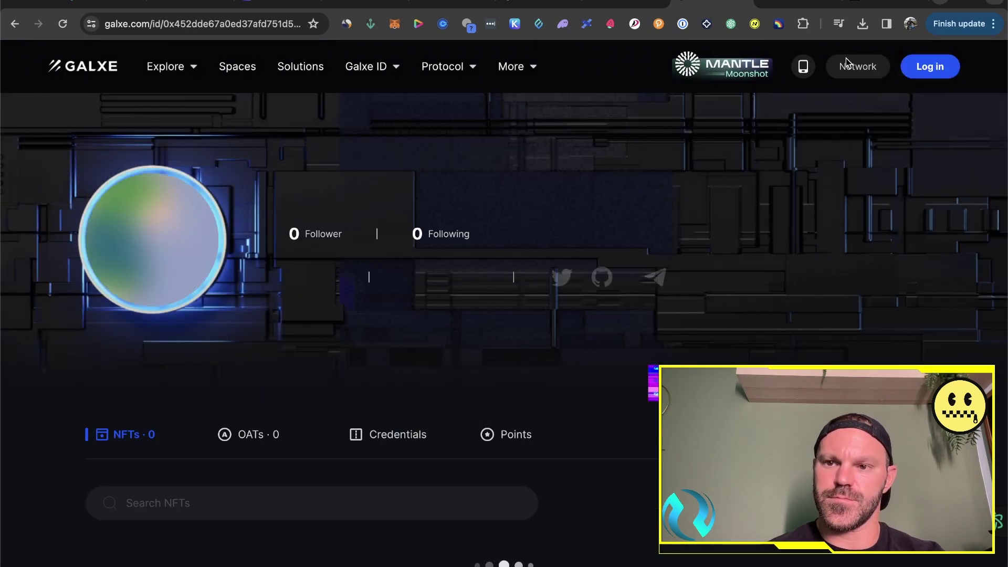
# Step: Attempt logging in to Galxe with Twitter, then close its popup
pyautogui.click(920, 70)
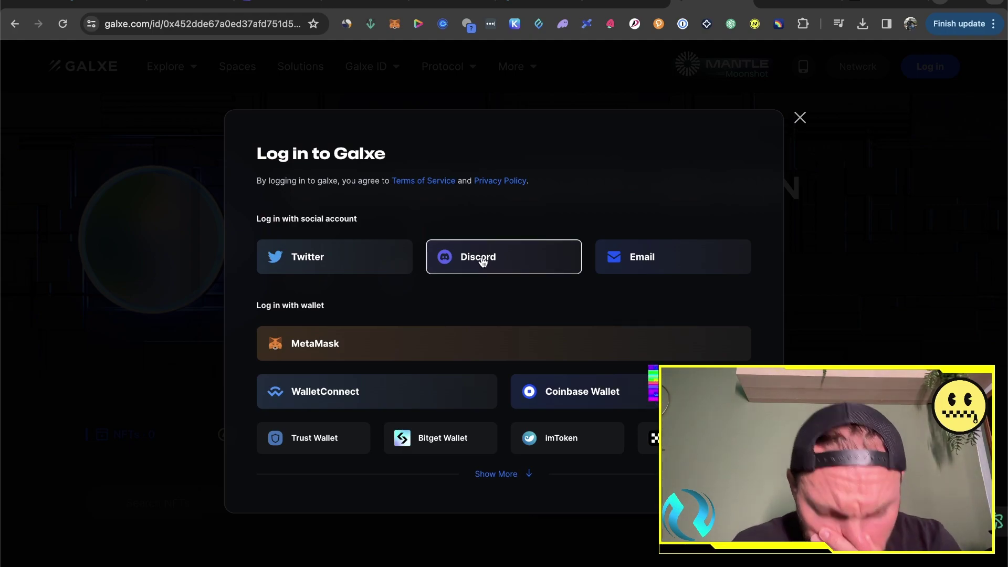
pyautogui.click(333, 254)
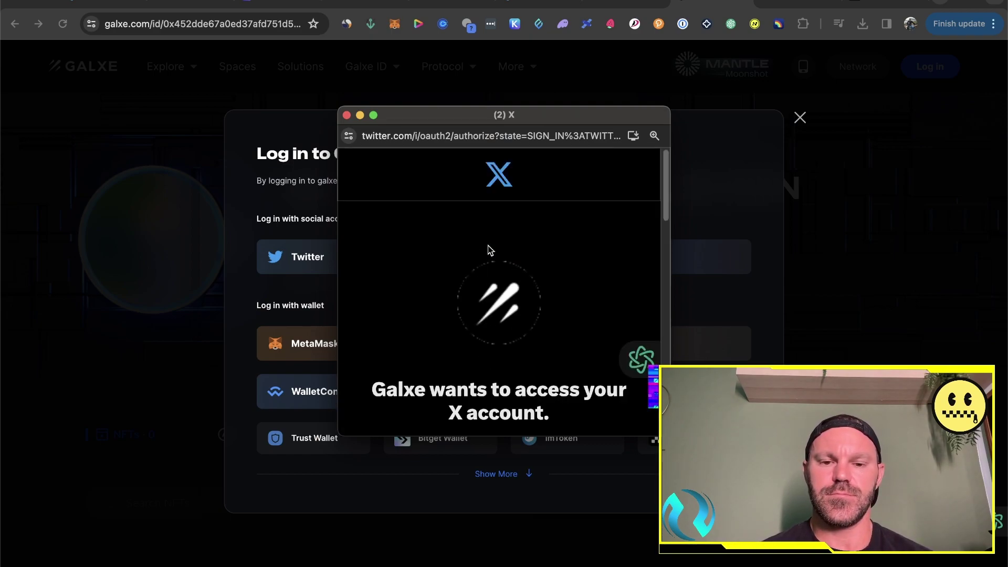
pyautogui.click(515, 387)
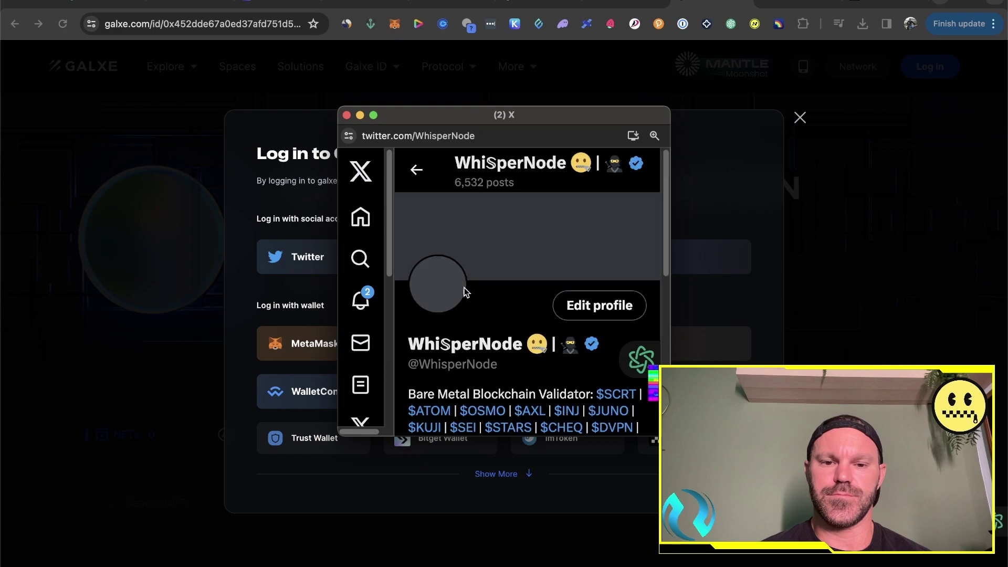
pyautogui.click(346, 115)
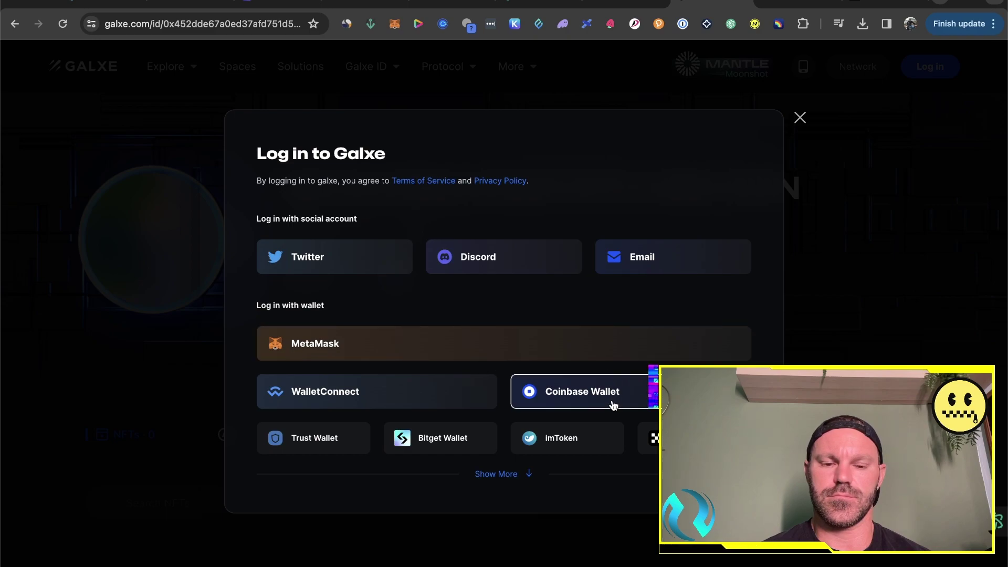
# Step: Log in with Discord and authorize GalxeBot access to the account
pyautogui.click(544, 251)
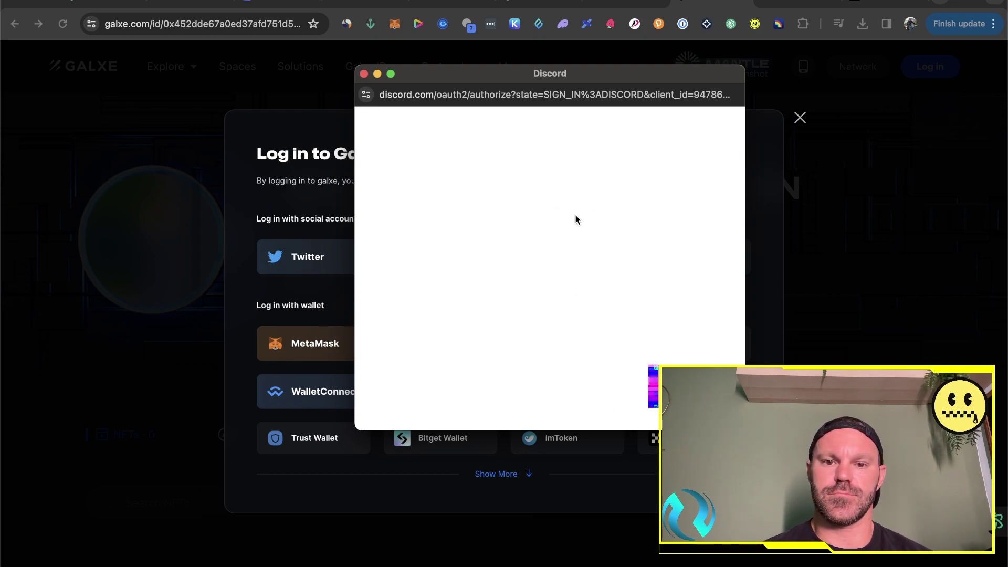
pyautogui.moveTo(550, 78); pyautogui.dragTo(500, 68)
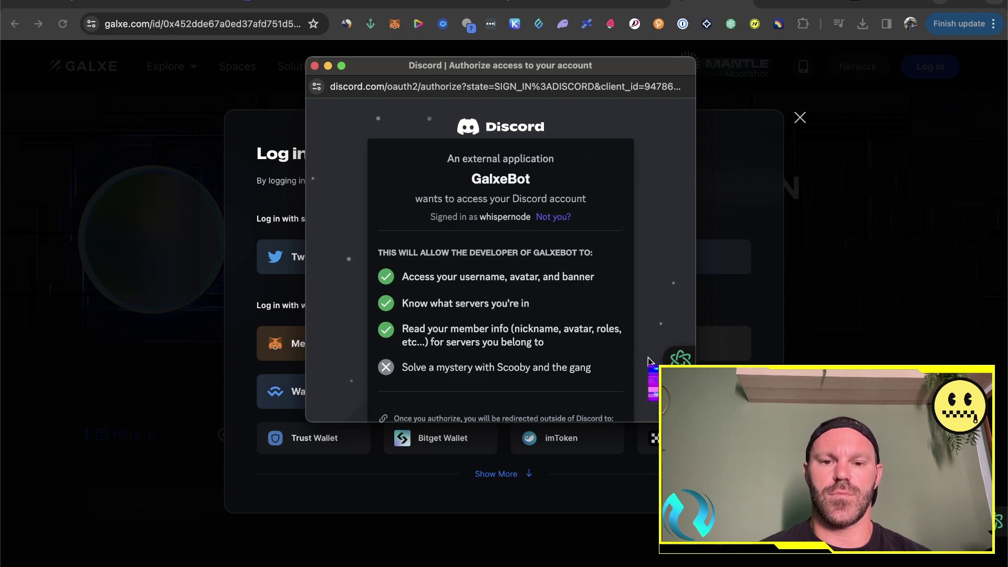
pyautogui.scroll(-3, 540, 368)
pyautogui.click(594, 404)
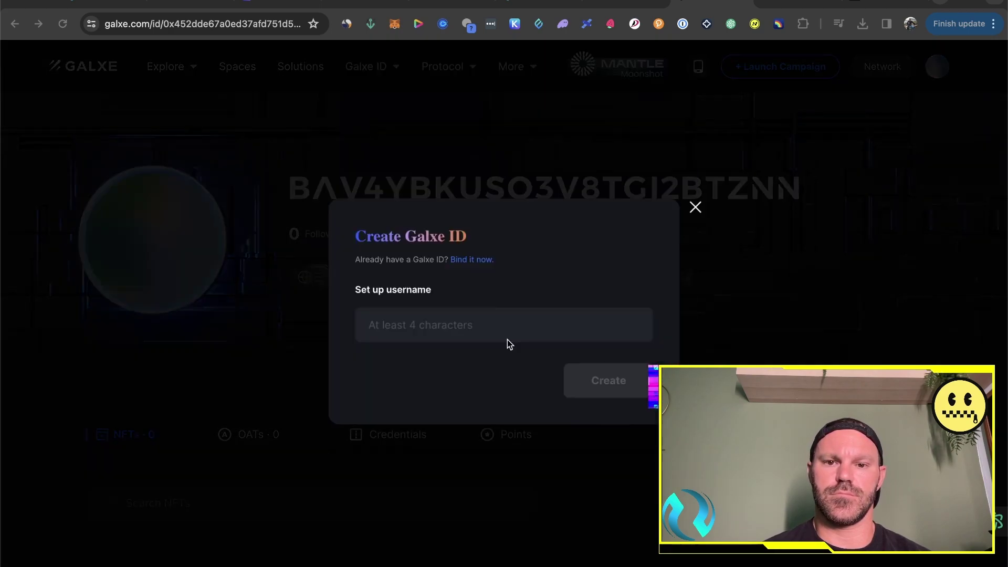
# Step: Try to claim the Galxe ID username 'WhisperNode'
pyautogui.click(504, 331)
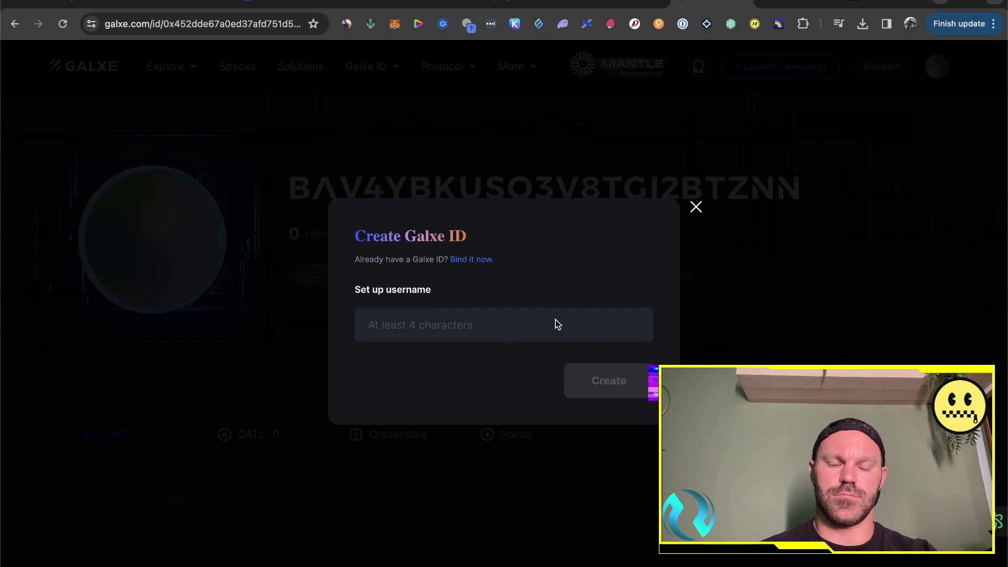
pyautogui.write('WhisperNode')
pyautogui.click(620, 390)
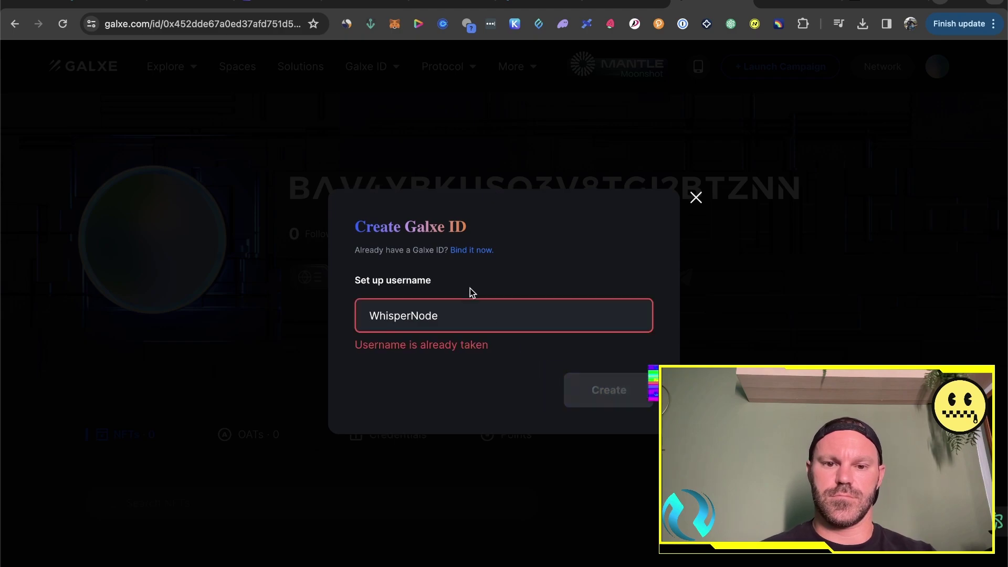
# Step: Quit the Galxe ID creation, log back in with the MetaMask wallet and open the account menu
pyautogui.click(696, 199)
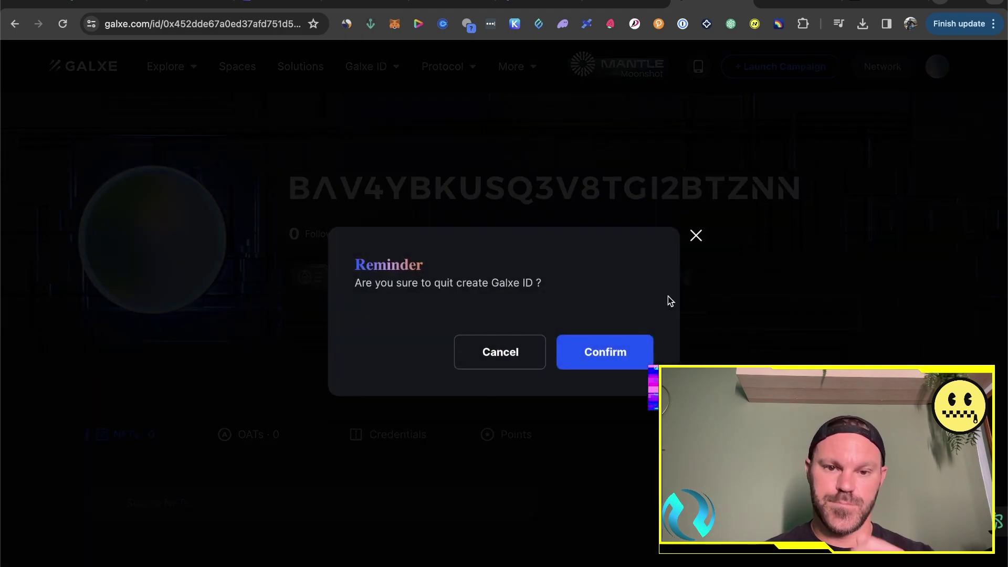
pyautogui.click(512, 352)
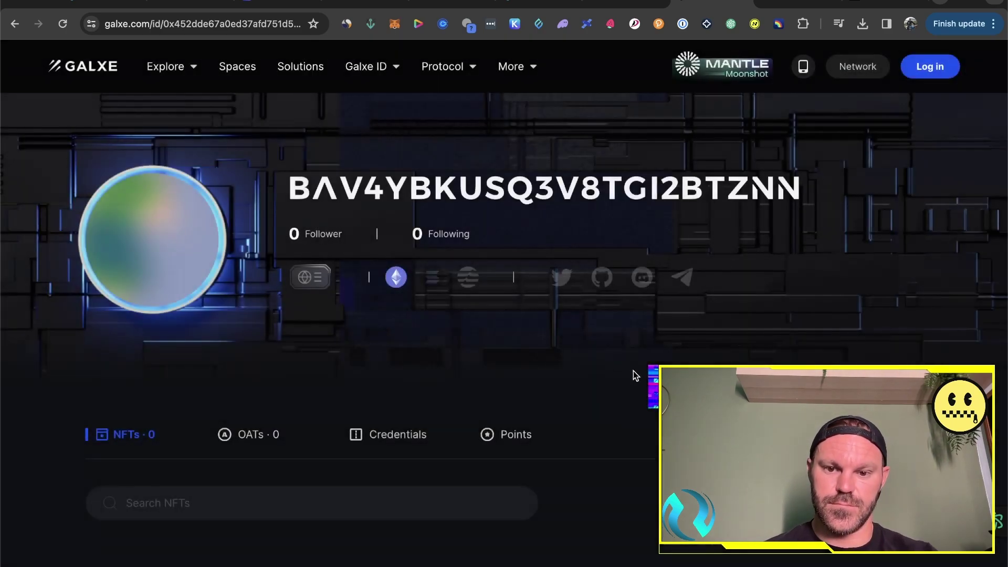
pyautogui.scroll(-5, 476, 279)
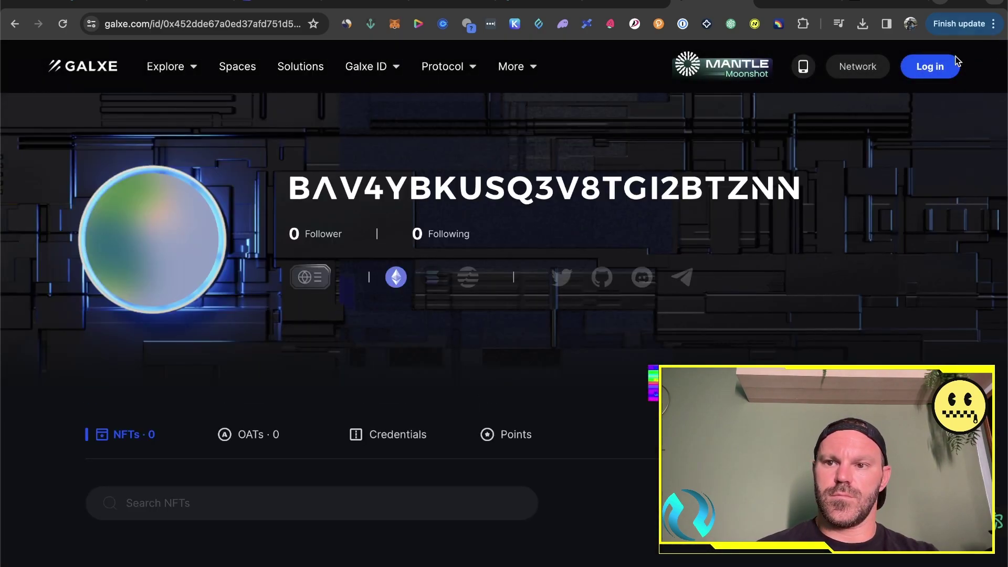
pyautogui.click(946, 67)
pyautogui.click(421, 353)
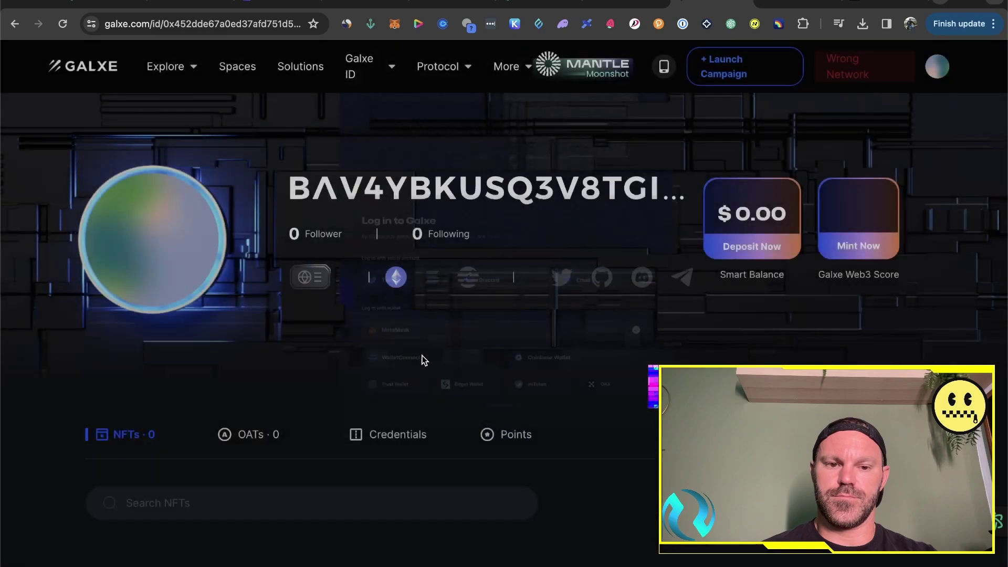
pyautogui.click(913, 64)
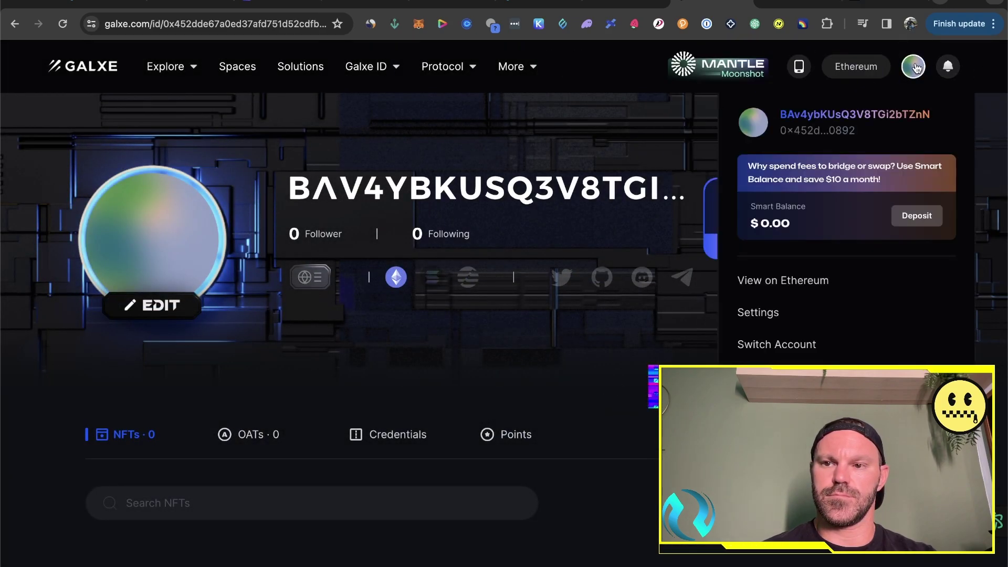
# Step: Log out, try email login with the account's e-mail and request a code, then close the form
pyautogui.click(777, 376)
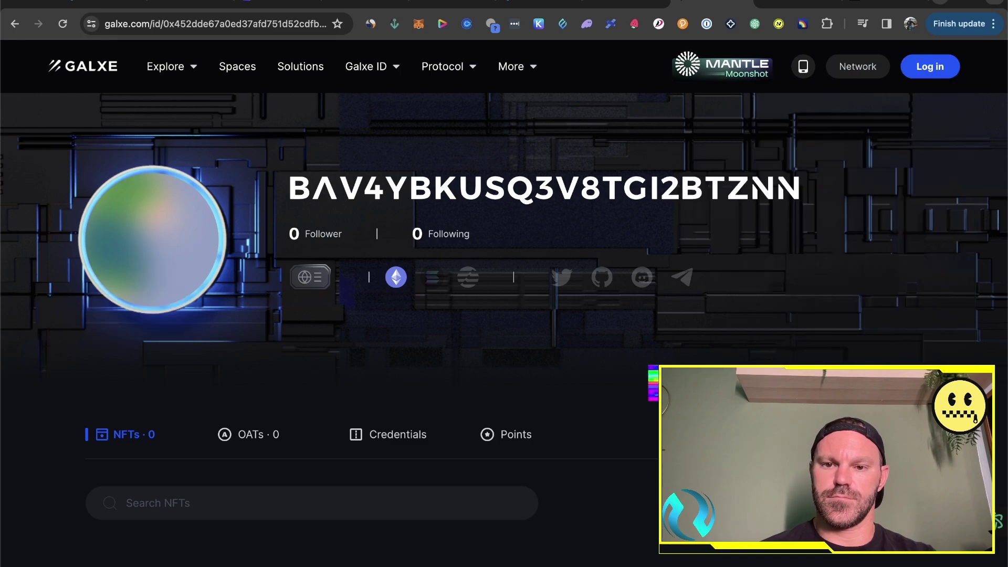
pyautogui.click(930, 66)
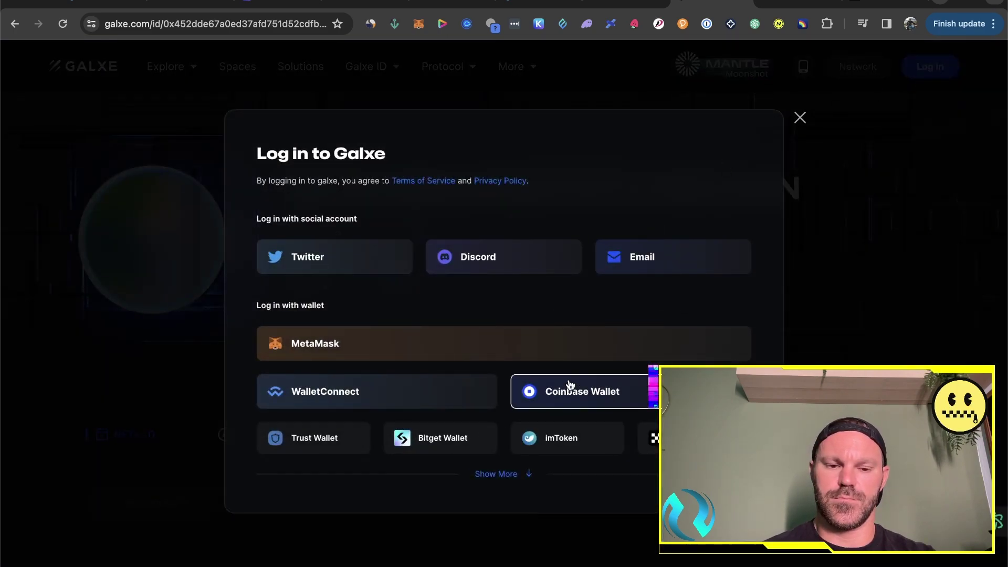
pyautogui.click(641, 257)
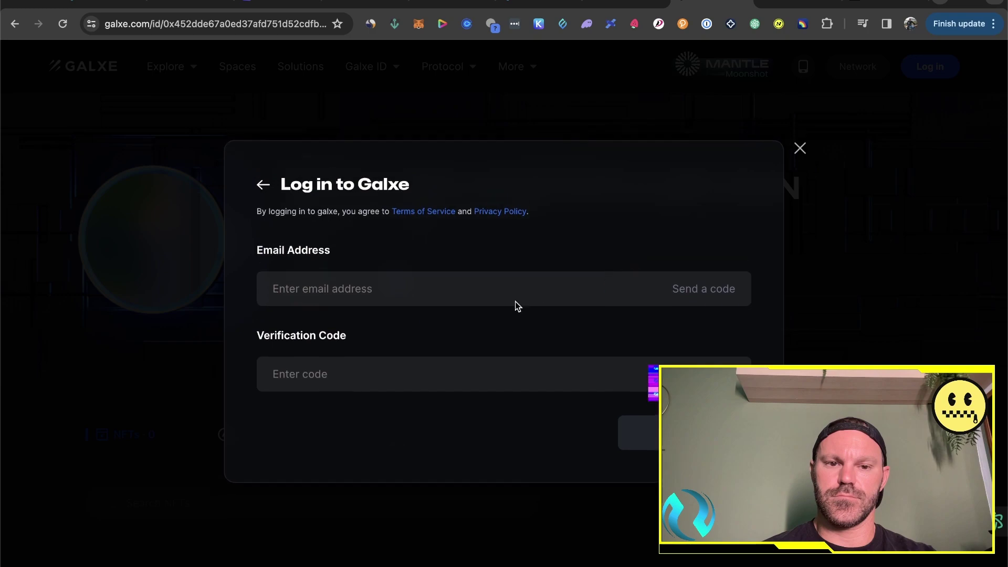
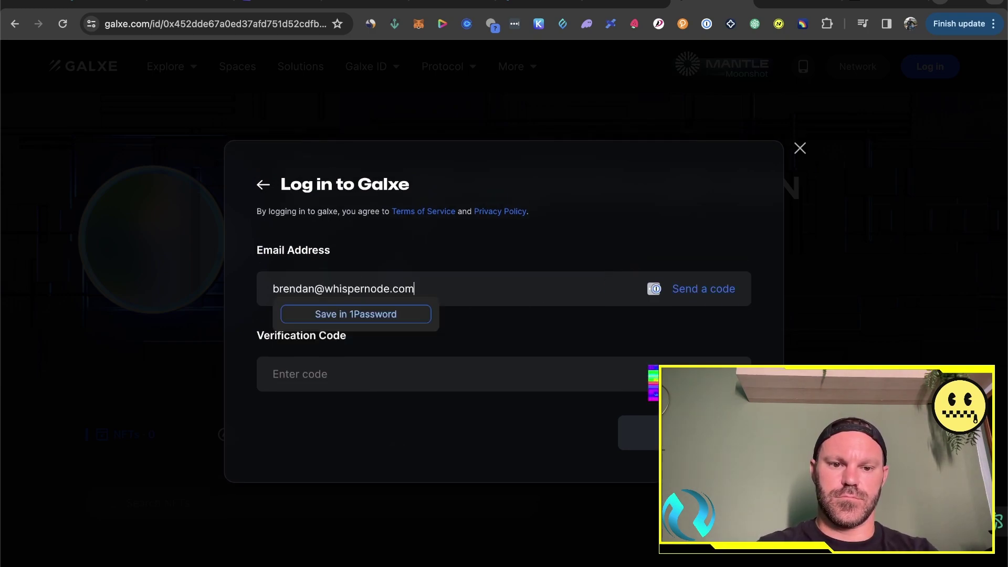
pyautogui.click(483, 371)
pyautogui.click(703, 290)
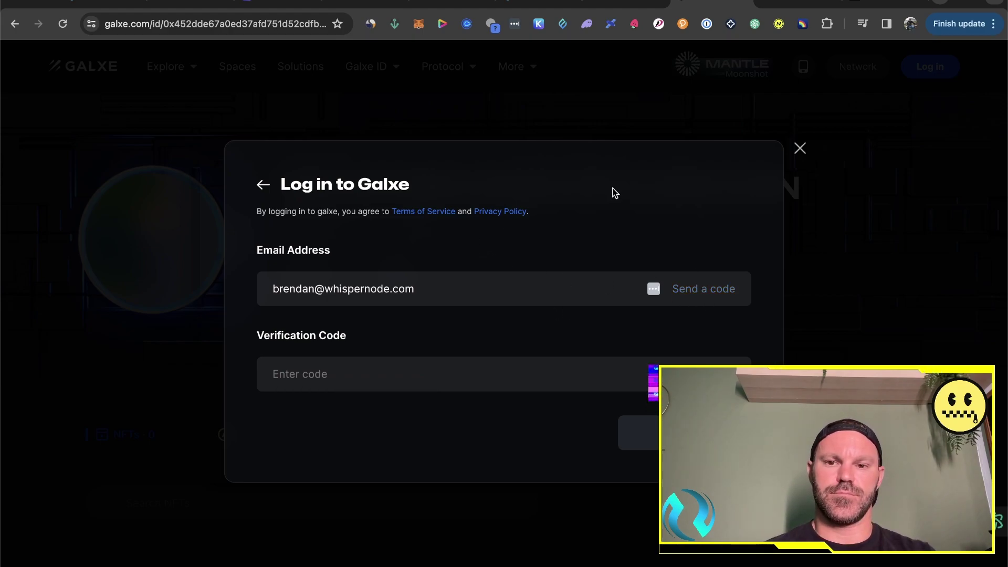
pyautogui.click(801, 149)
# Step: Log in with Twitter, authorizing Galxe to access the X account
pyautogui.click(923, 64)
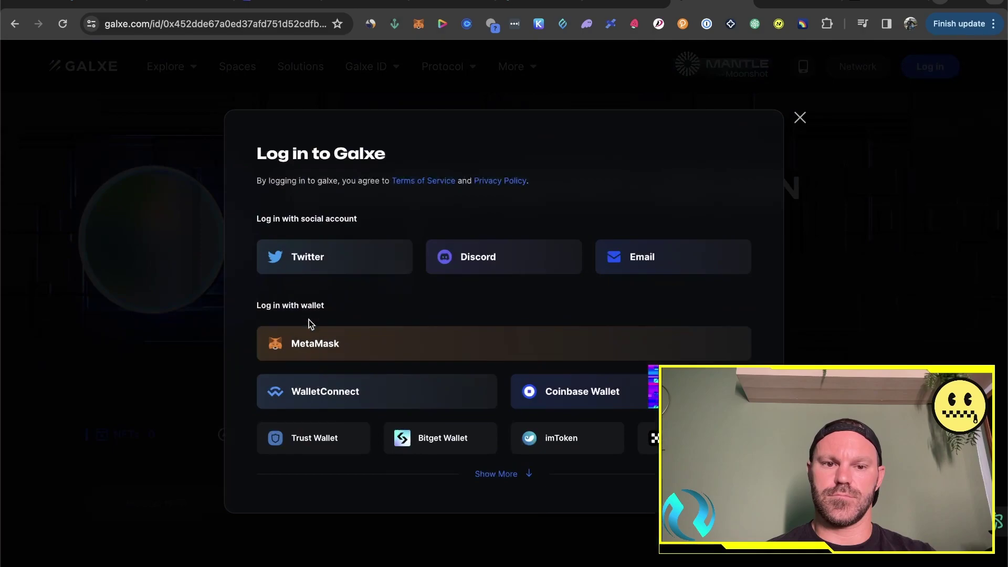
pyautogui.click(302, 257)
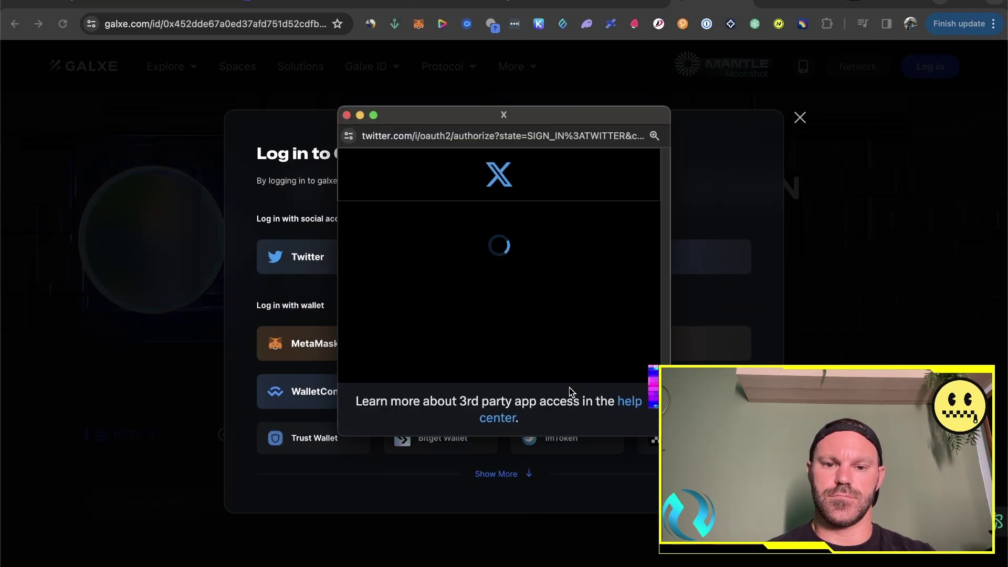
pyautogui.scroll(-3, 550, 383)
pyautogui.scroll(-3, 549, 384)
pyautogui.click(515, 340)
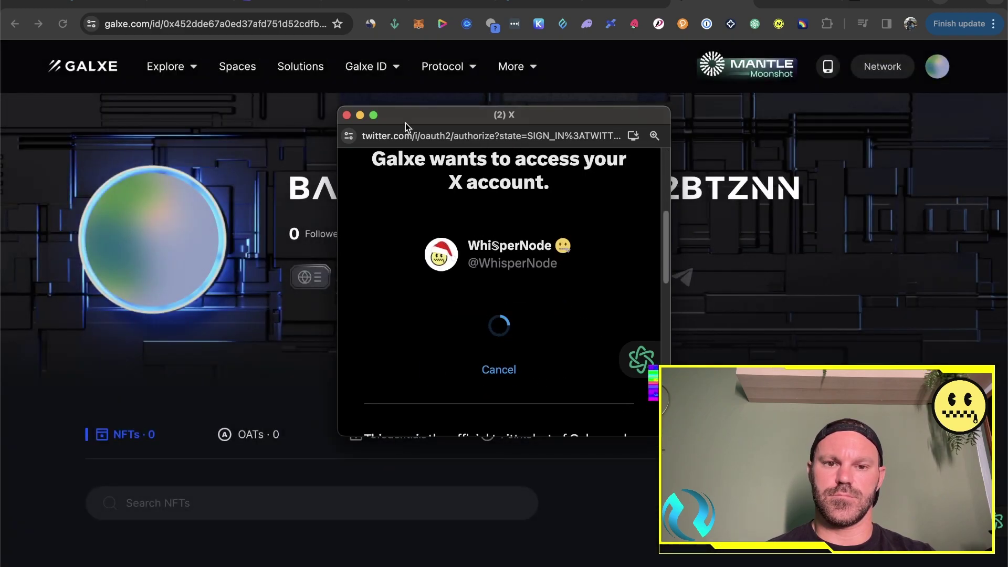
# Step: Close the authorization popup and search all campaigns for 'injective'
pyautogui.click(346, 115)
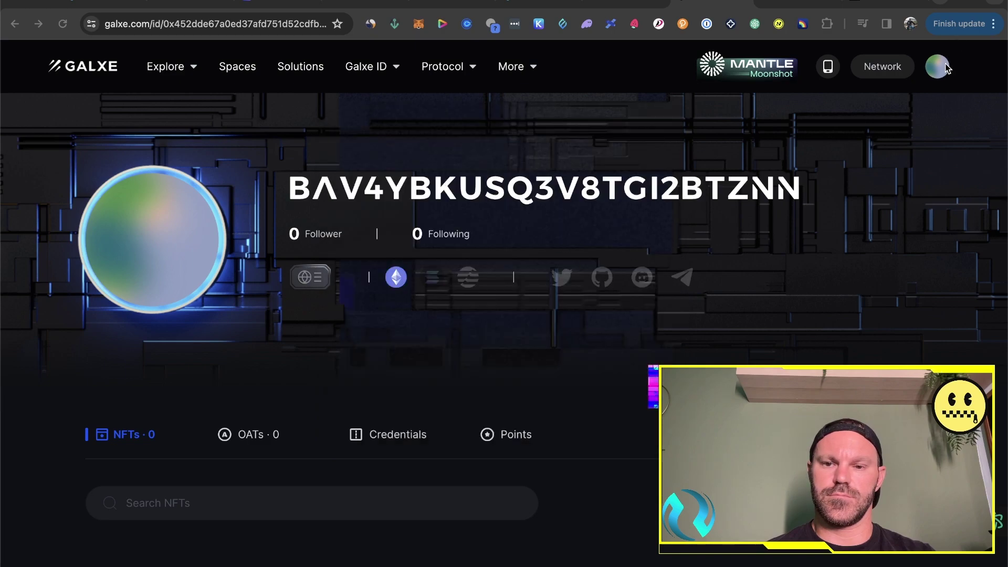
pyautogui.moveTo(458, 76)
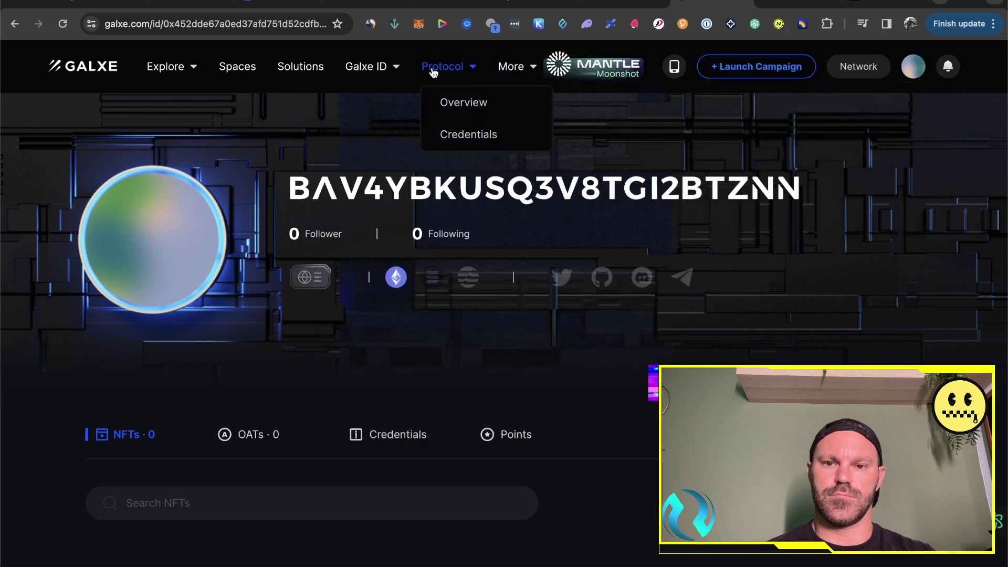
pyautogui.moveTo(905, 71)
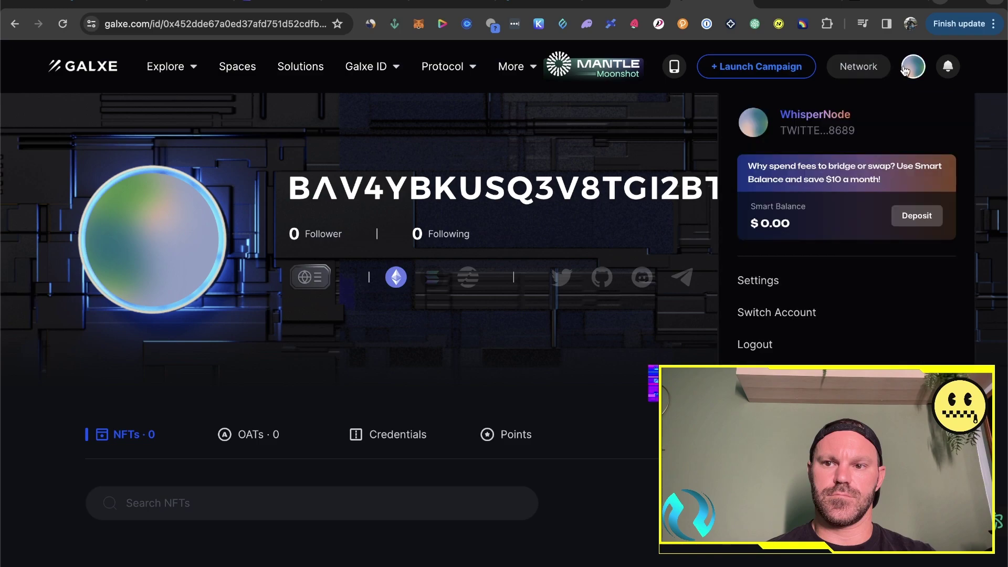
pyautogui.click(844, 66)
pyautogui.click(814, 102)
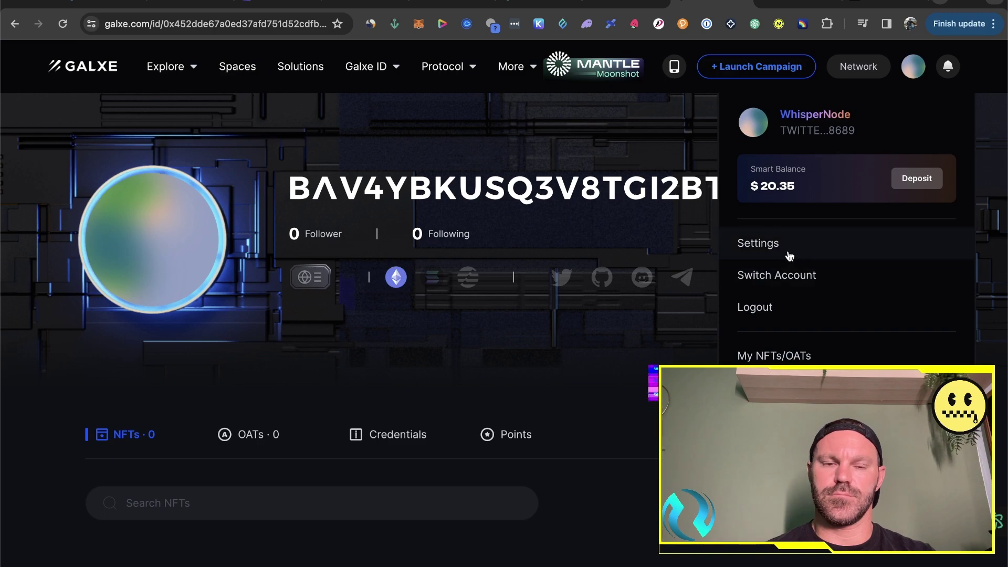
pyautogui.moveTo(179, 67)
pyautogui.click(173, 102)
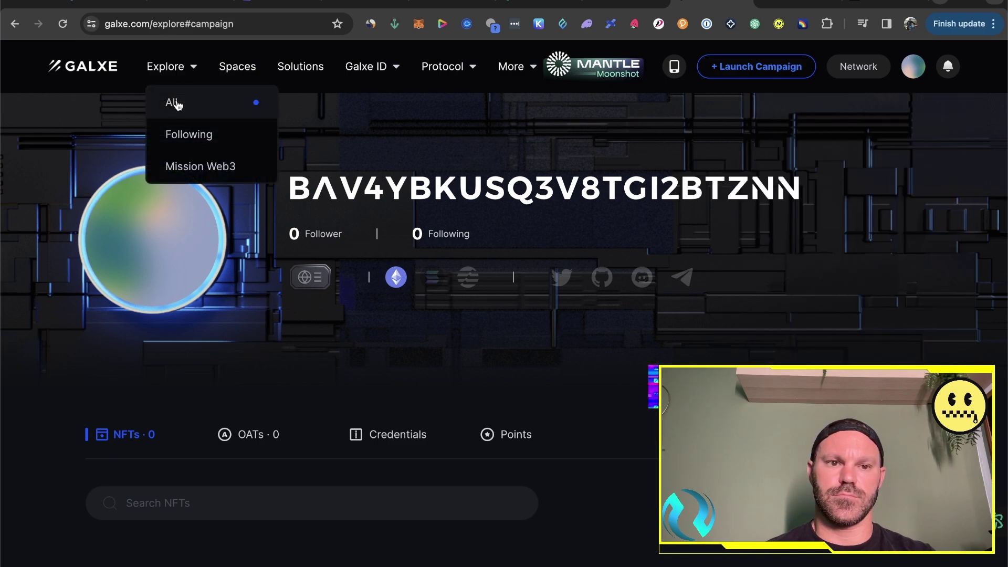
pyautogui.click(326, 198)
pyautogui.write('injective')
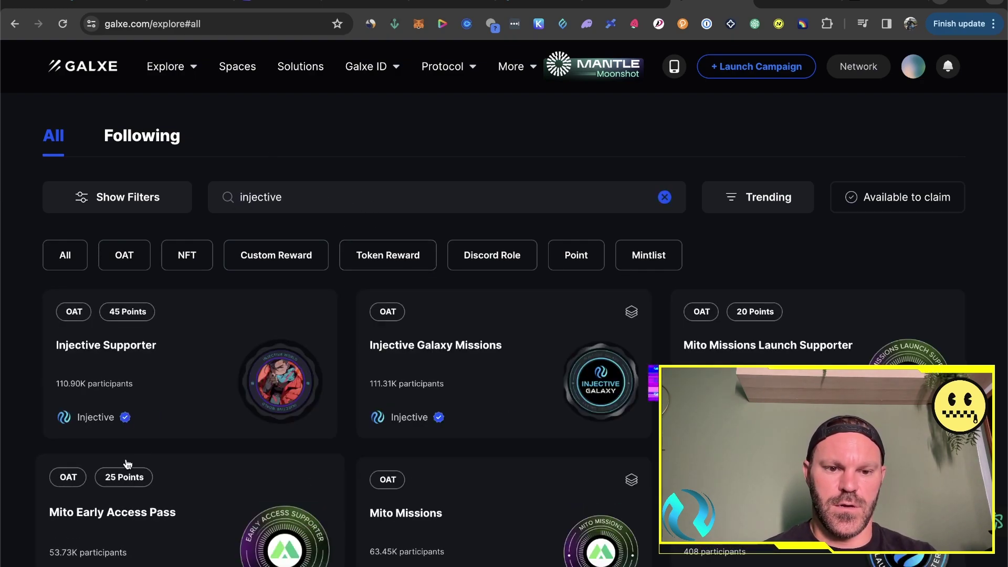
pyautogui.doubleClick(296, 189)
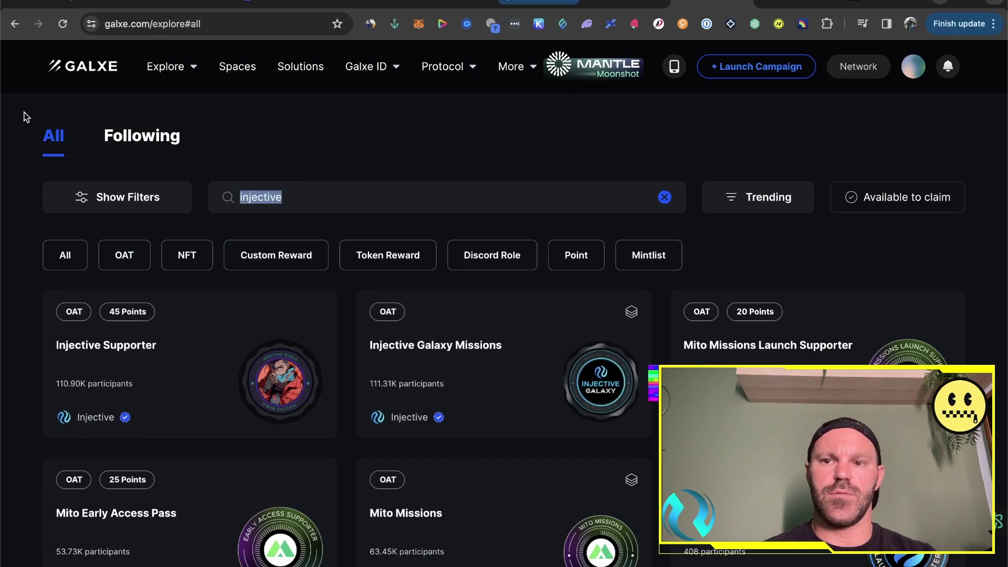
# Step: Load the Aeroscraper campaign by pasting its short link into the address bar
pyautogui.press('super+Tab')
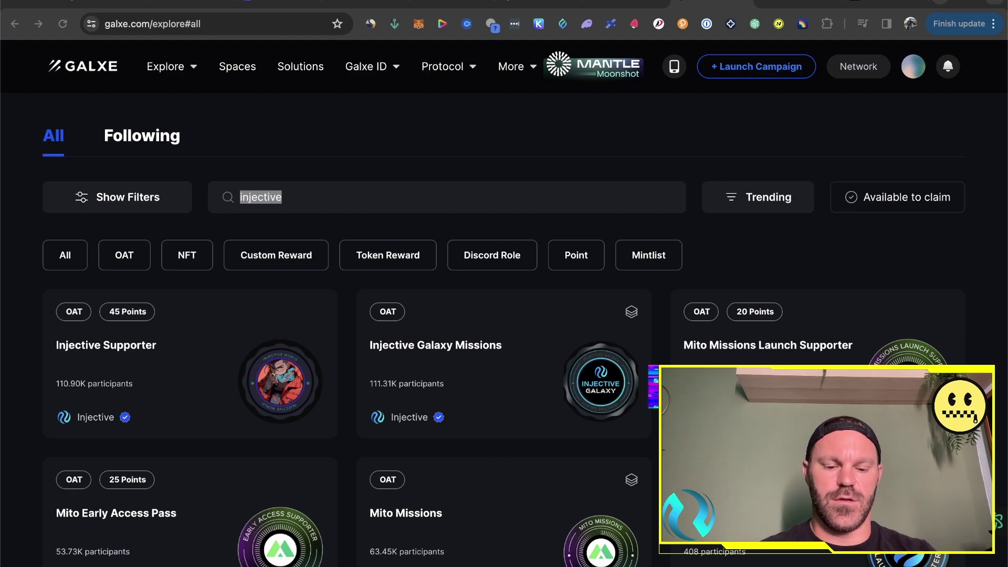
pyautogui.click(272, 24)
pyautogui.write('tinyurl.com/bdesfyxd')
pyautogui.press('Return')
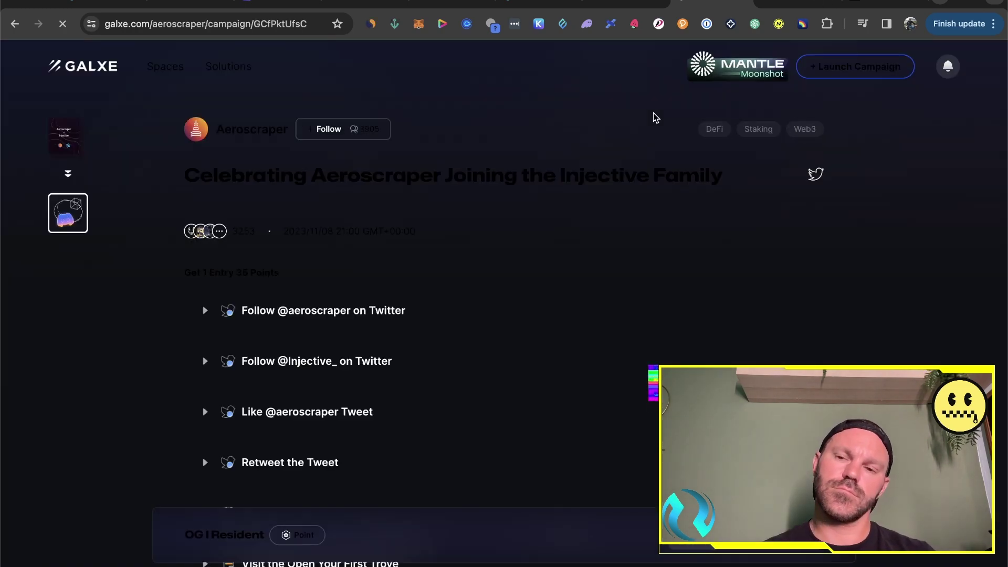
pyautogui.scroll(-3, 461, 309)
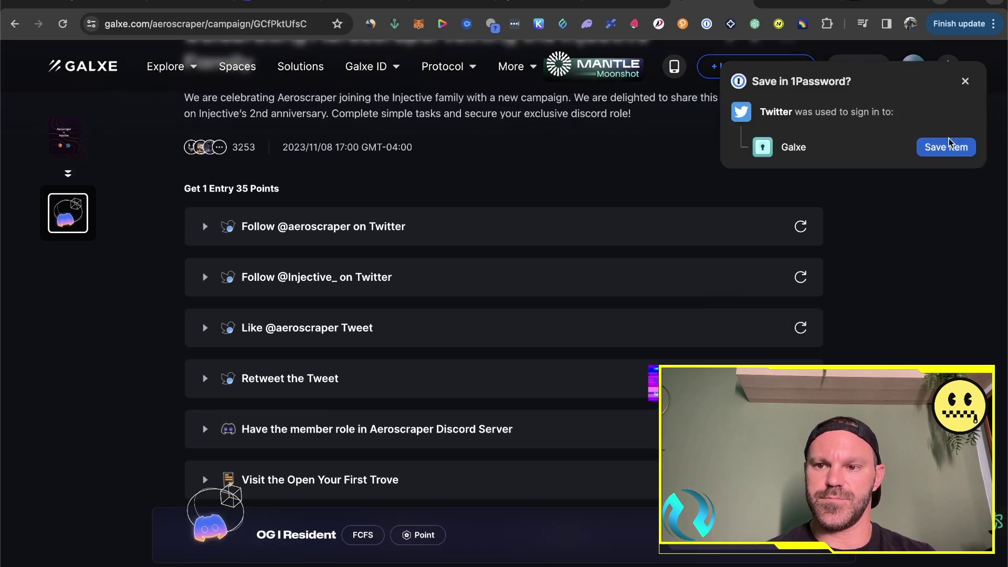
pyautogui.click(965, 81)
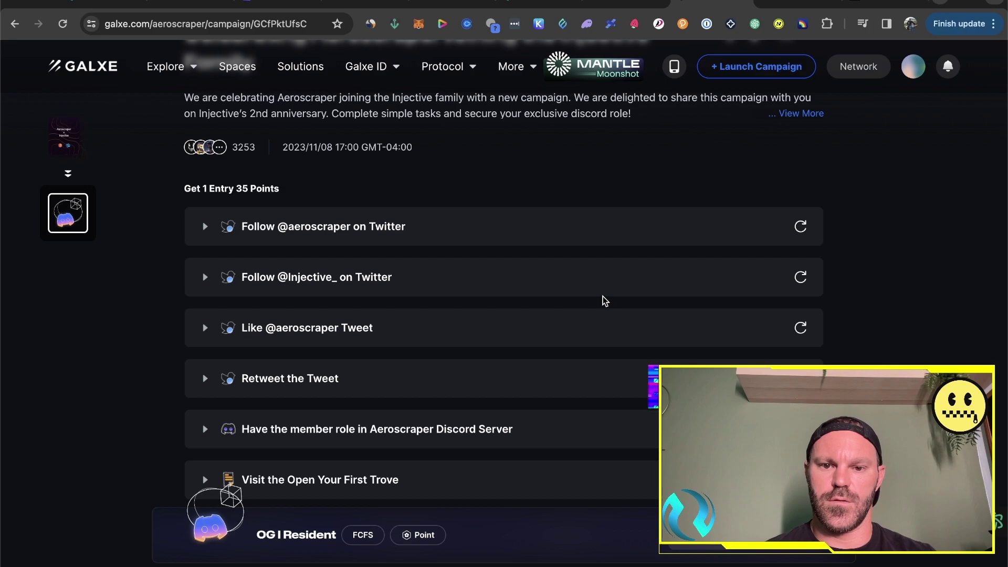
pyautogui.click(603, 296)
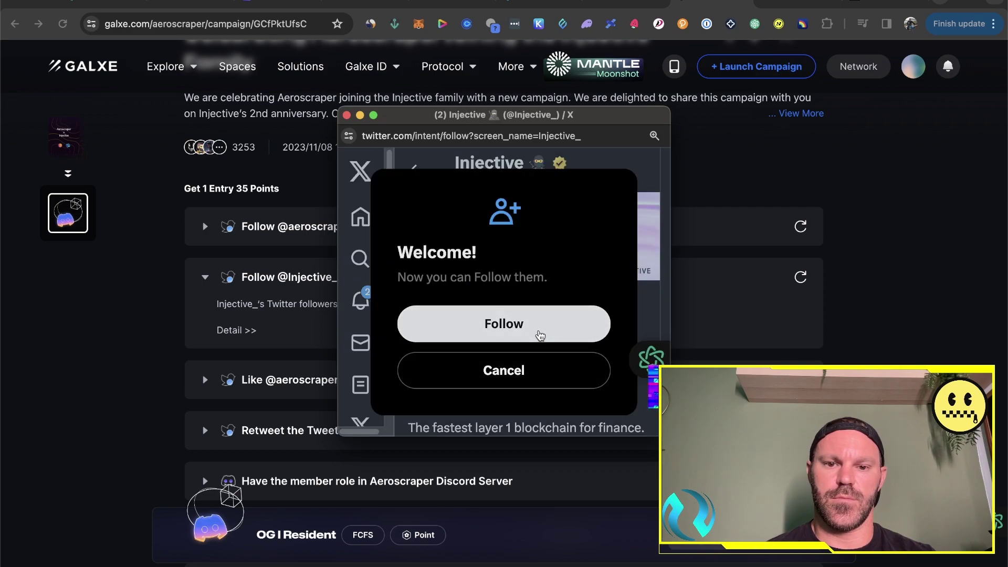
pyautogui.click(536, 334)
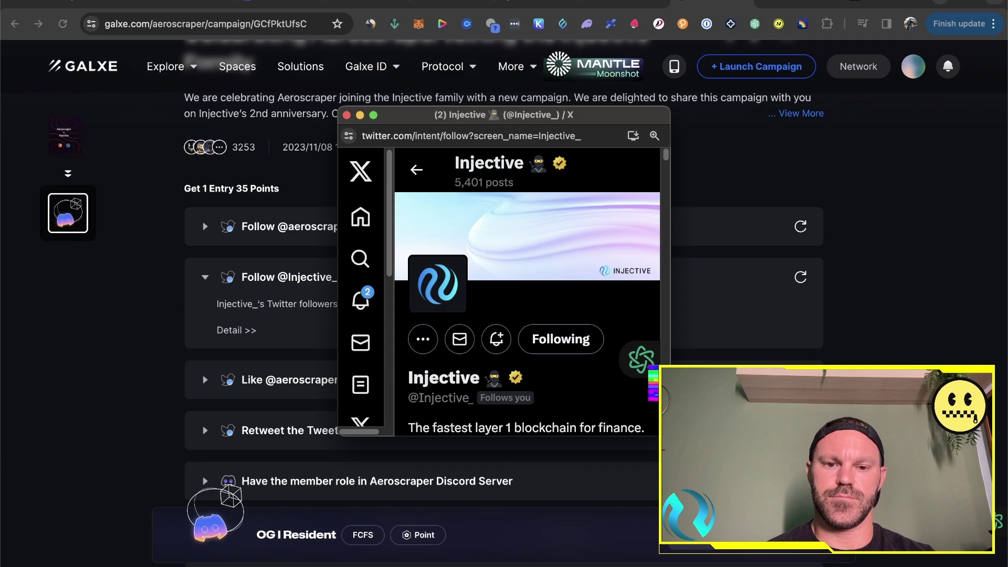
pyautogui.scroll(-3, 604, 289)
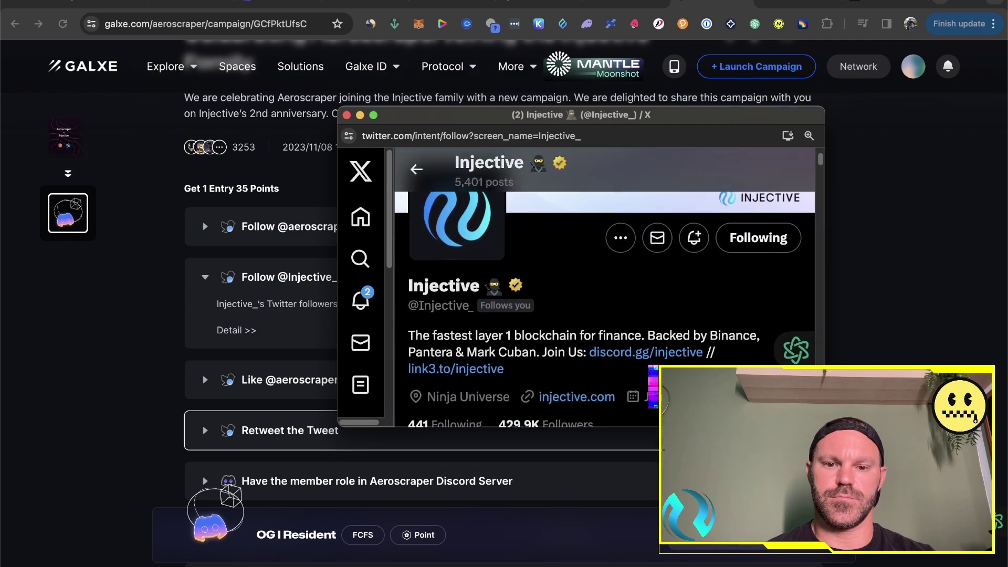
pyautogui.scroll(-5, 604, 289)
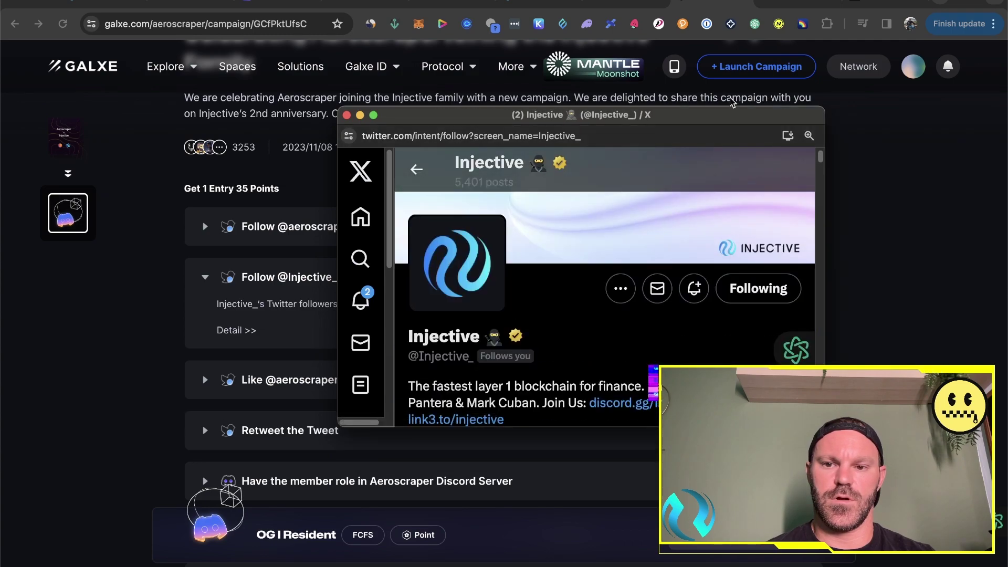
pyautogui.click(347, 115)
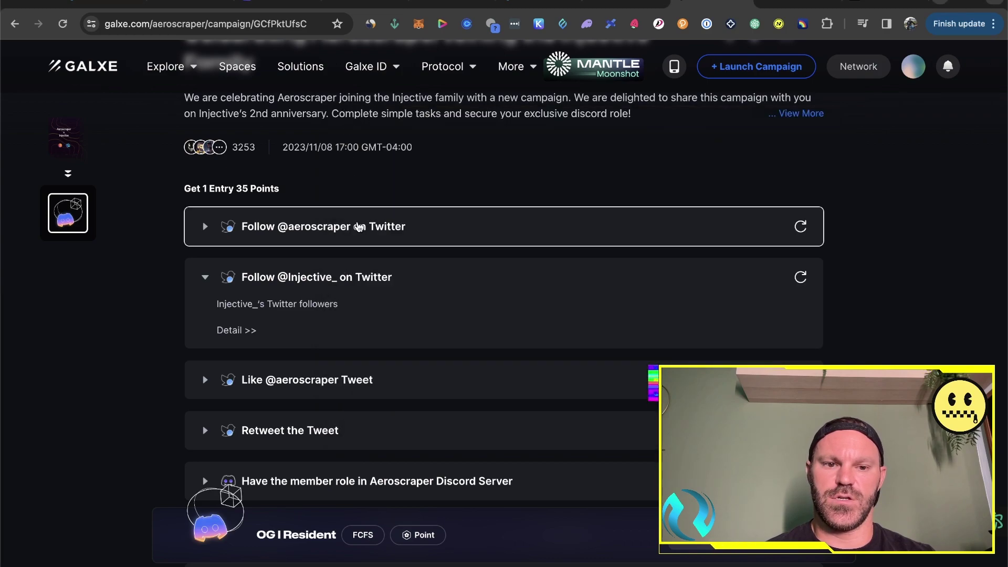
pyautogui.click(801, 278)
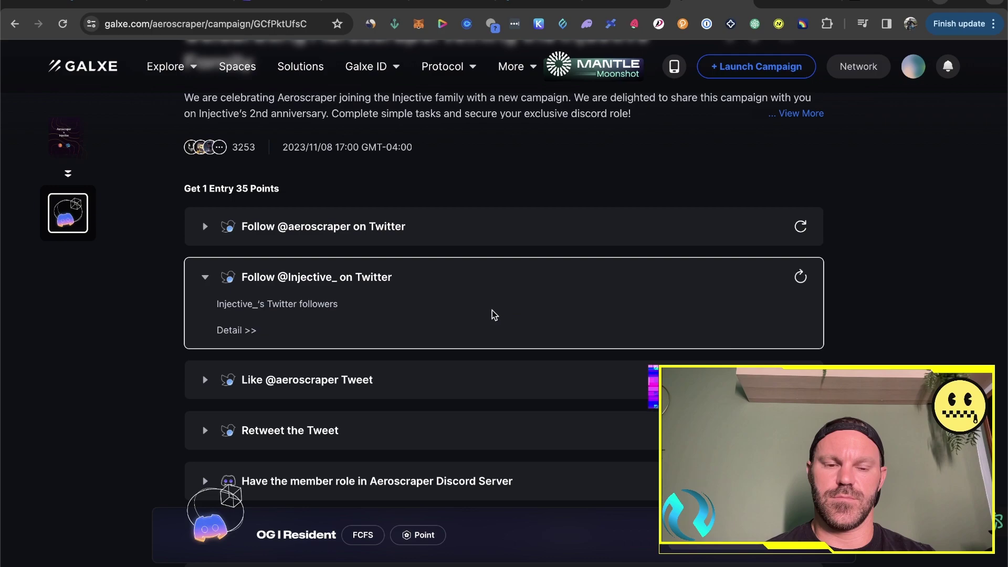
pyautogui.click(419, 228)
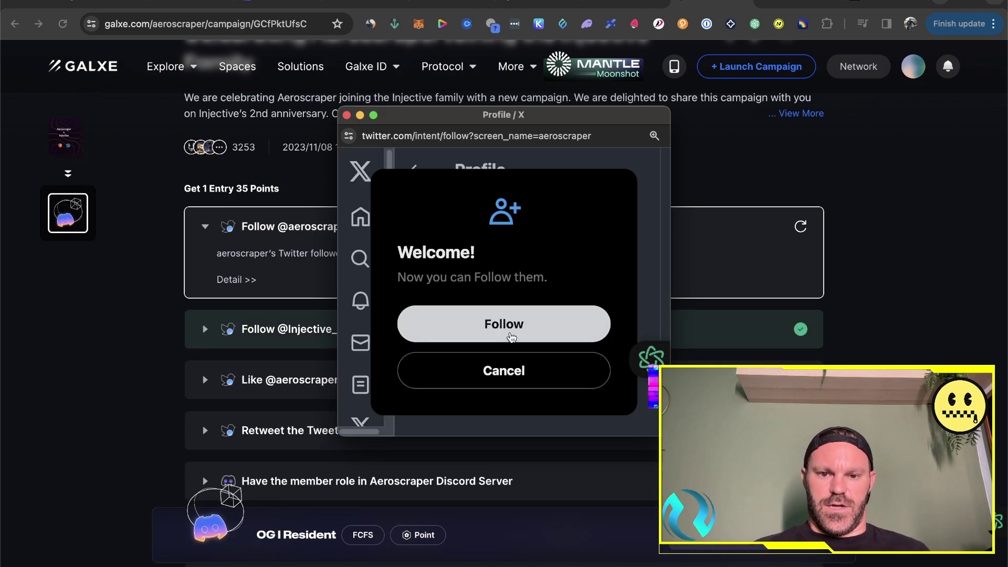
pyautogui.click(511, 334)
pyautogui.moveTo(522, 112); pyautogui.dragTo(653, 109)
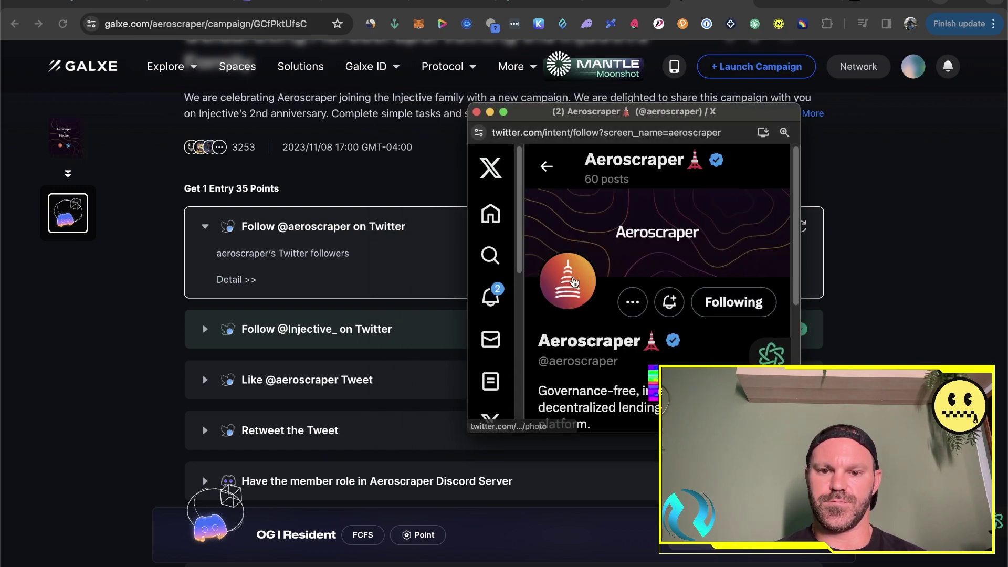
pyautogui.press('super+w')
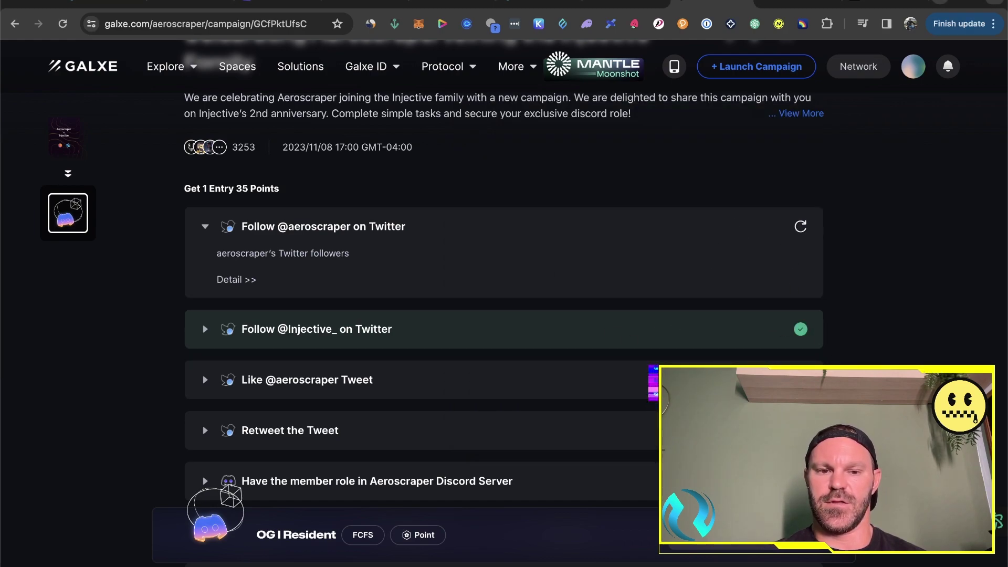
pyautogui.scroll(-2, 580, 317)
pyautogui.click(634, 322)
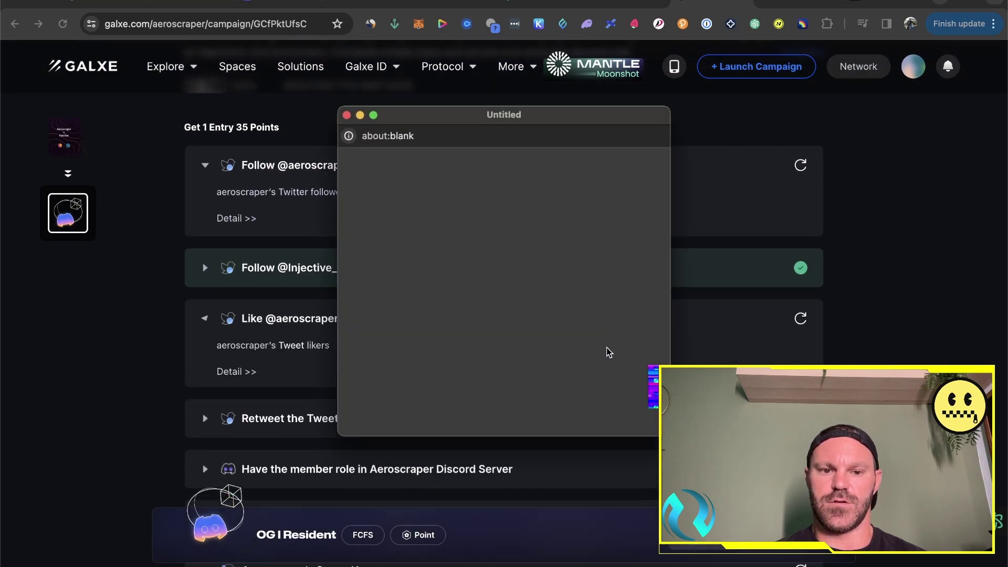
pyautogui.moveTo(532, 116); pyautogui.dragTo(559, 67)
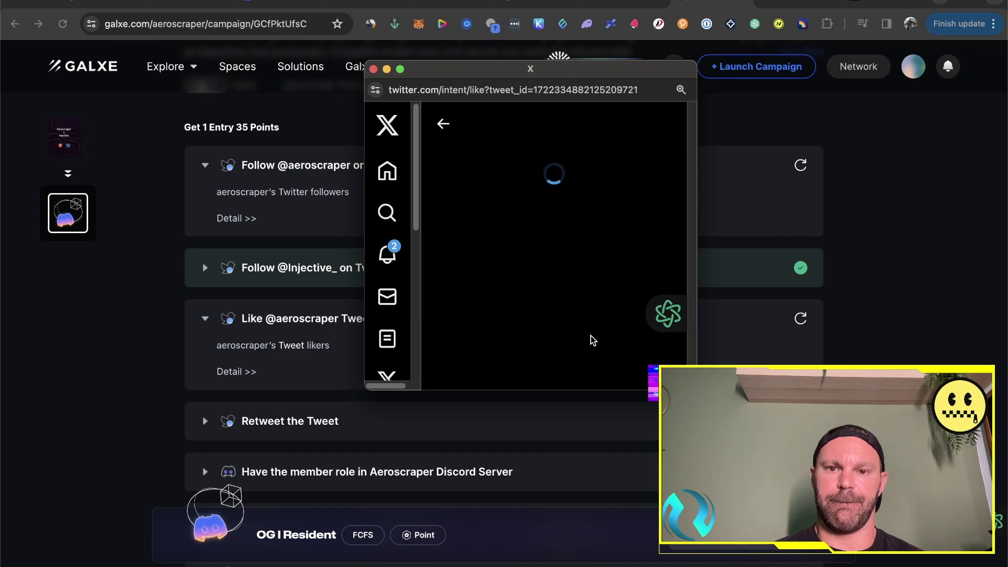
pyautogui.scroll(-5, 586, 334)
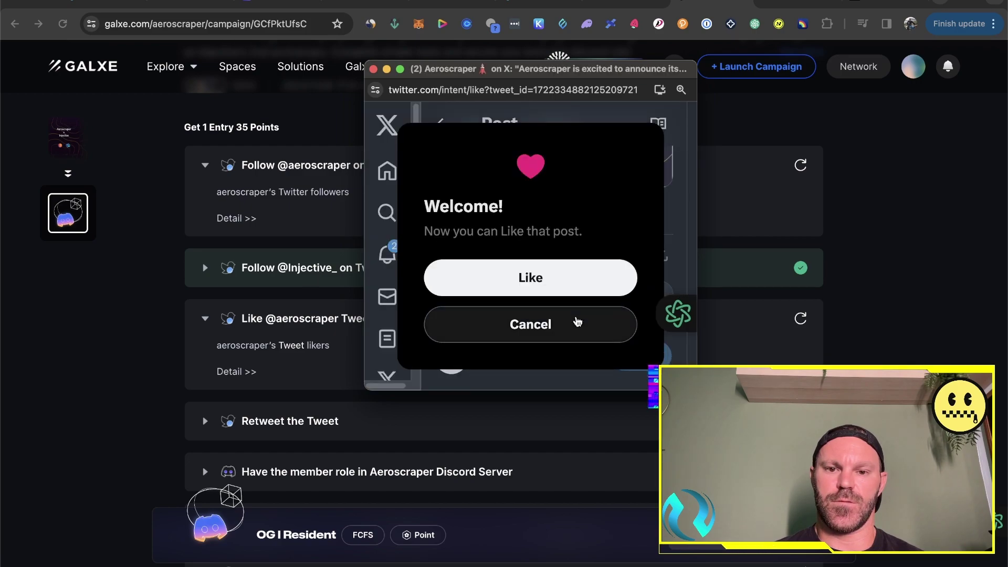
pyautogui.click(548, 288)
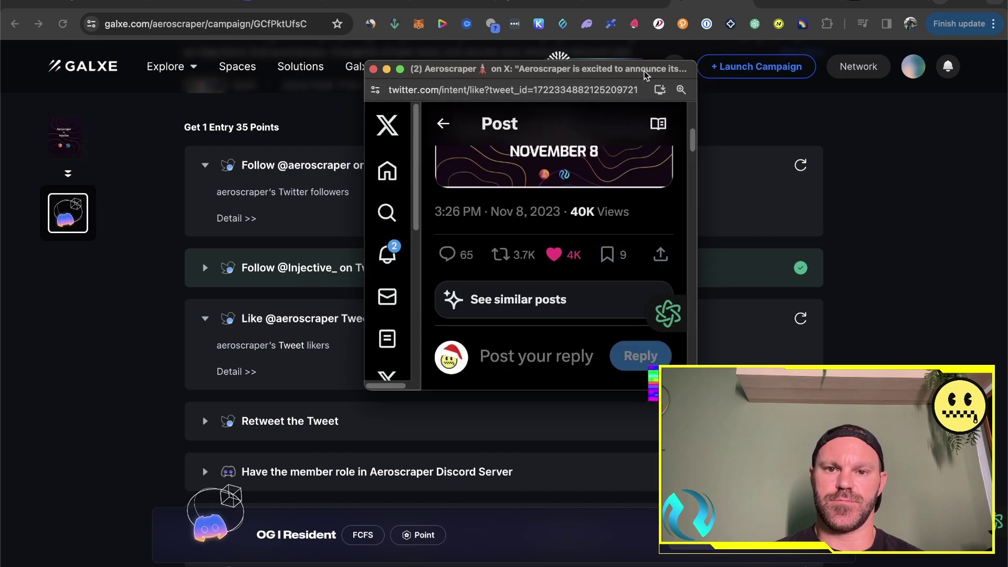
pyautogui.click(374, 70)
pyautogui.scroll(-2, 563, 337)
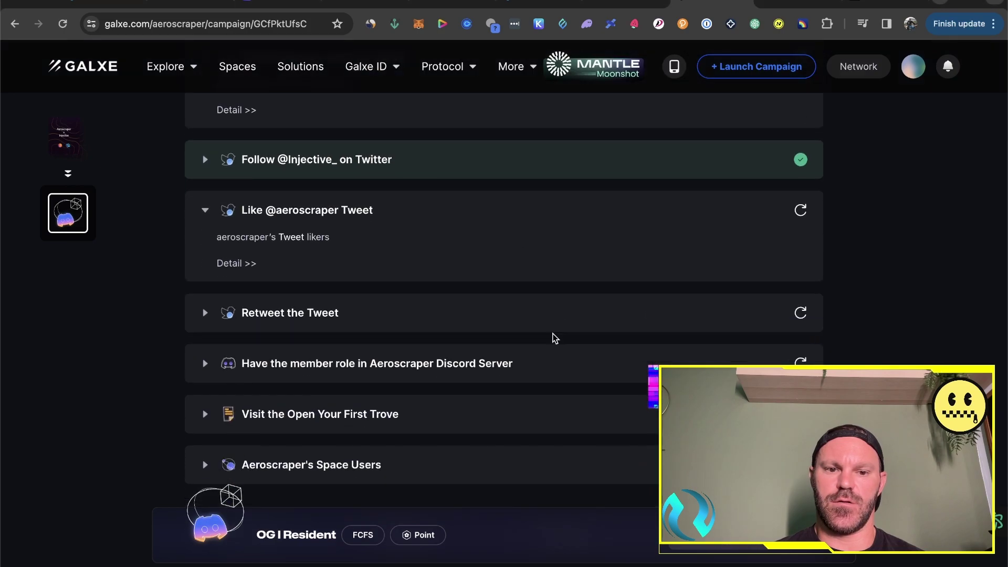
# Step: Repost the Aeroscraper tweet for the Retweet task, then start the Discord member-role task
pyautogui.click(513, 325)
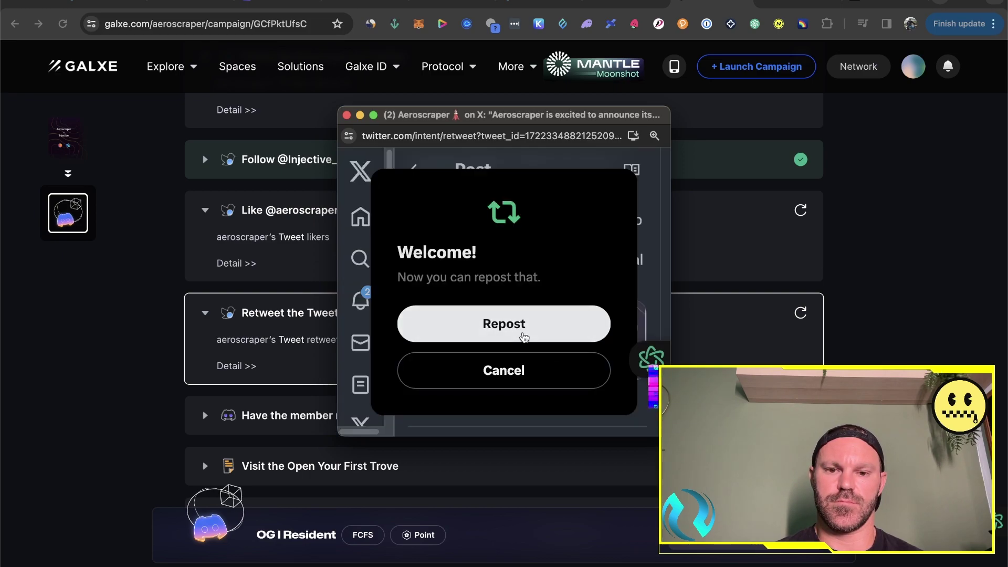
pyautogui.click(552, 336)
pyautogui.scroll(-5, 546, 338)
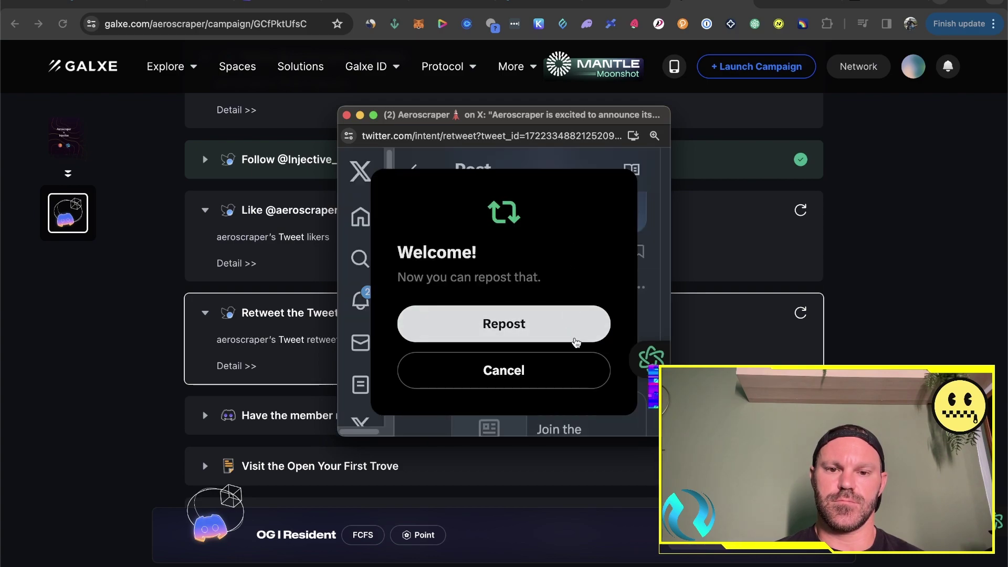
pyautogui.click(557, 329)
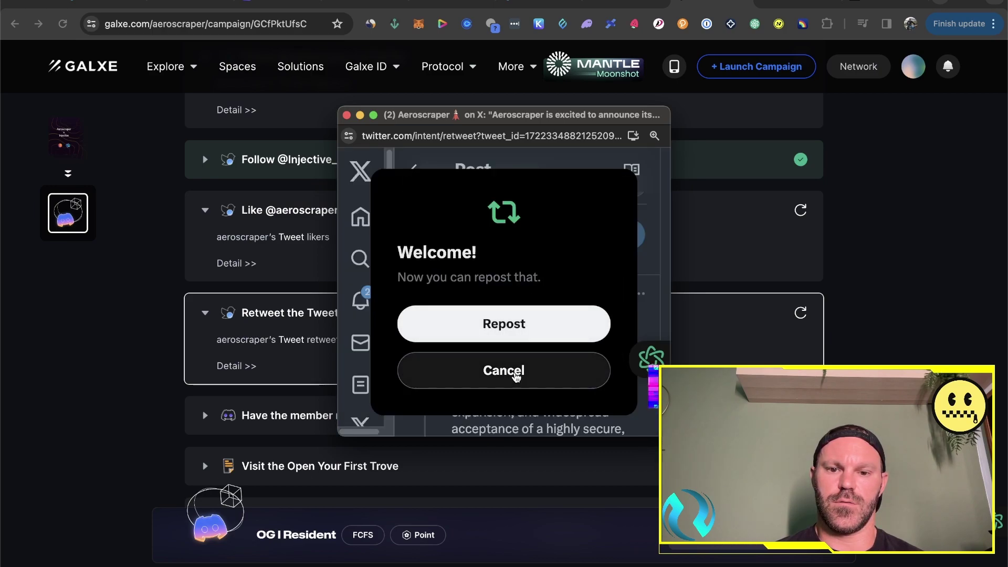
pyautogui.click(516, 372)
pyautogui.scroll(-5, 558, 344)
pyautogui.scroll(8, 556, 342)
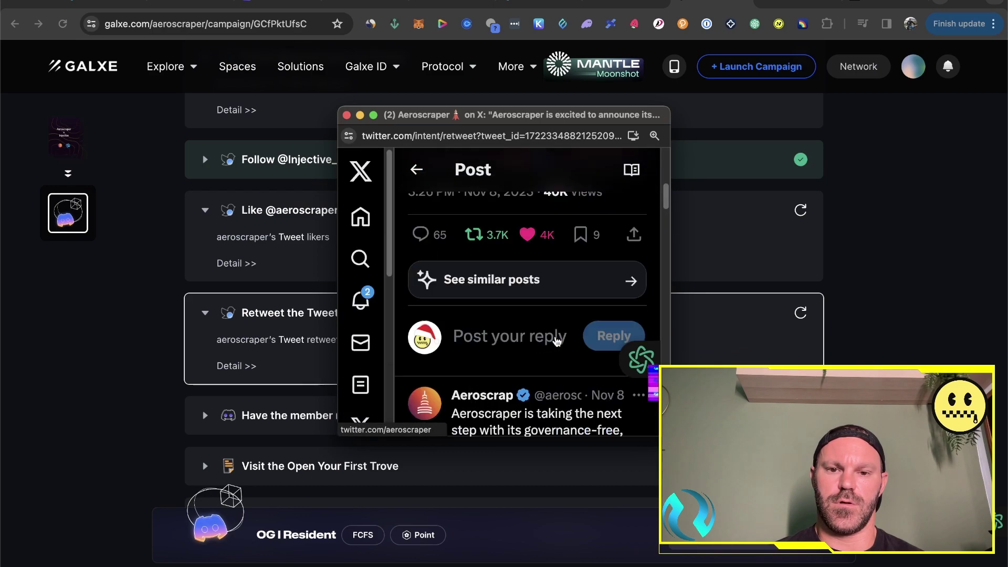
pyautogui.scroll(-3, 556, 335)
pyautogui.scroll(-5, 556, 335)
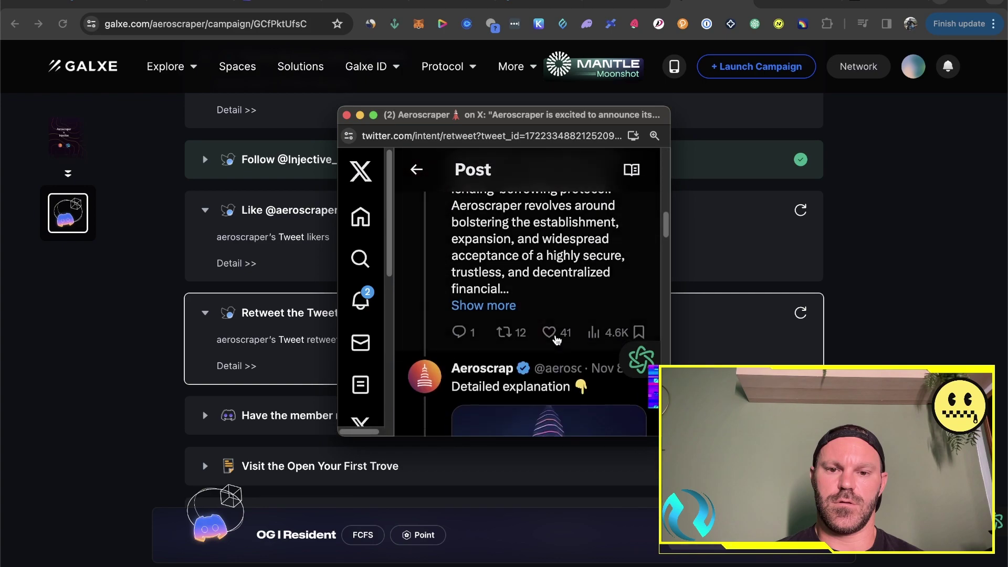
pyautogui.scroll(10, 531, 315)
pyautogui.click(347, 115)
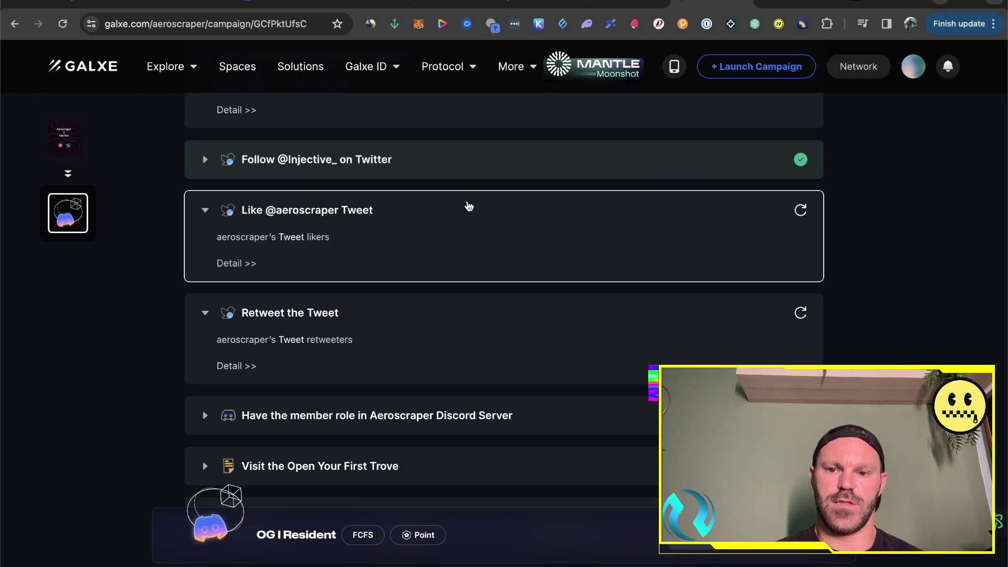
pyautogui.scroll(-2, 621, 369)
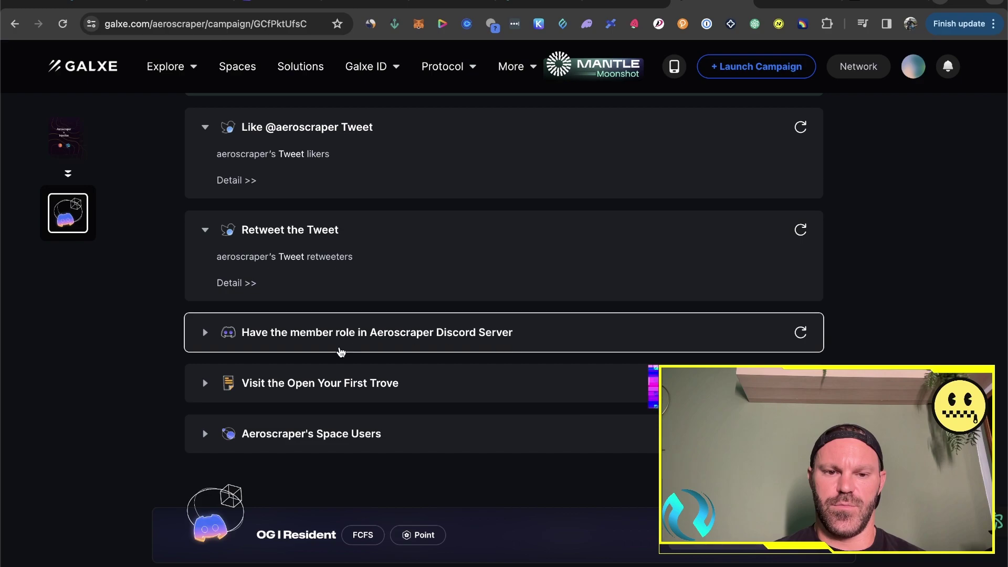
pyautogui.click(379, 336)
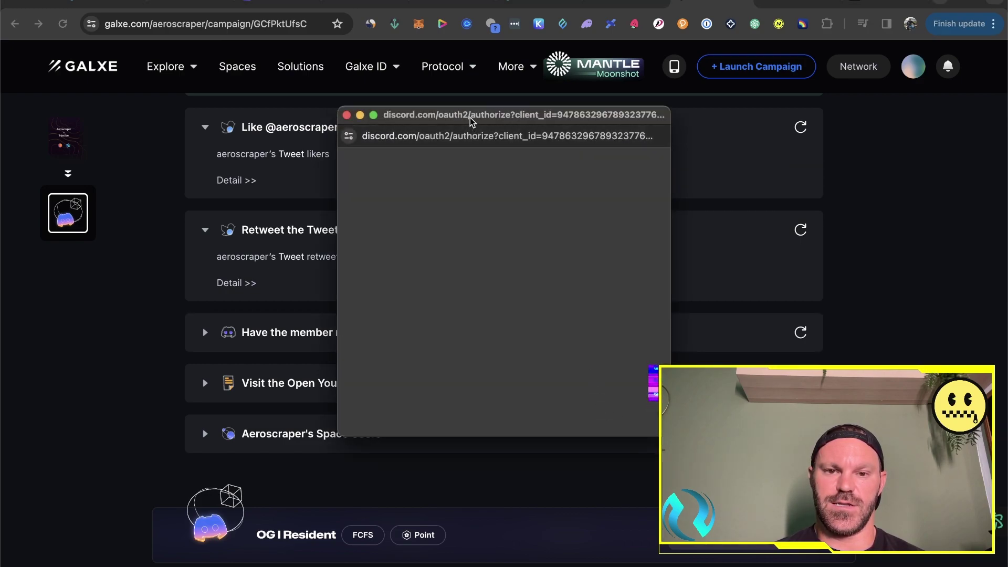
# Step: Authorize GalxeBot to use the Discord account and close the sign-in popup
pyautogui.moveTo(473, 117); pyautogui.dragTo(613, 71)
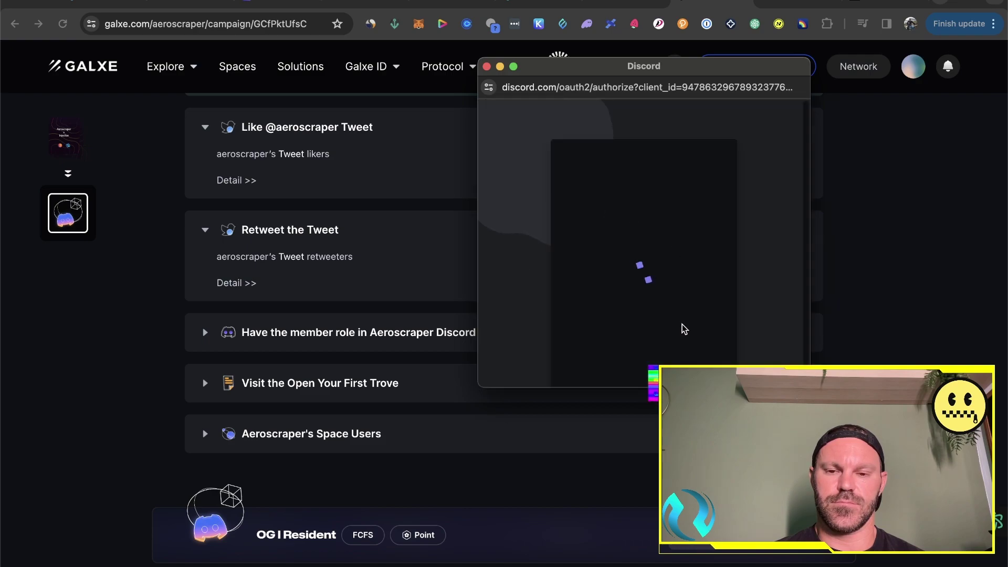
pyautogui.scroll(-5, 656, 300)
pyautogui.click(722, 363)
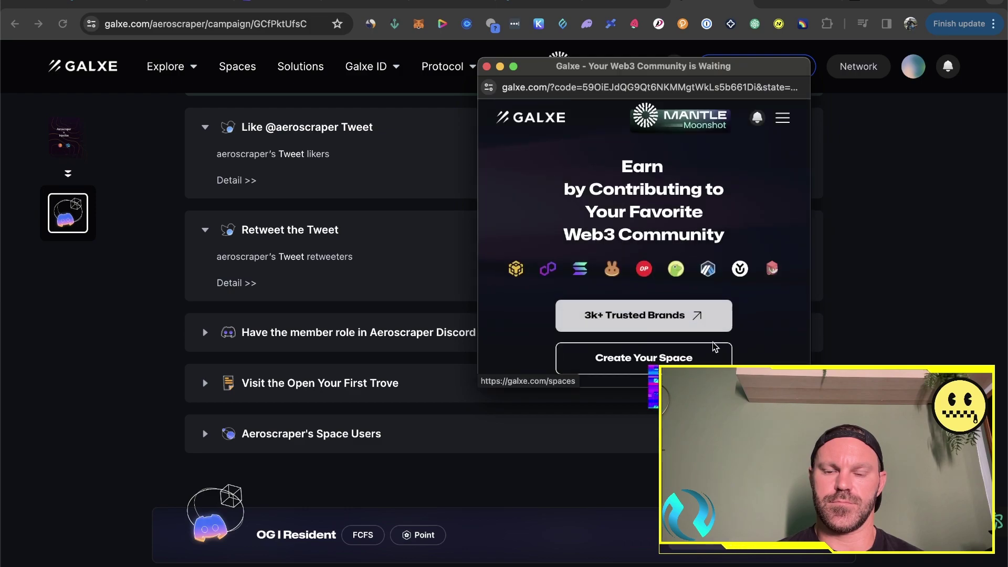
pyautogui.scroll(-5, 704, 314)
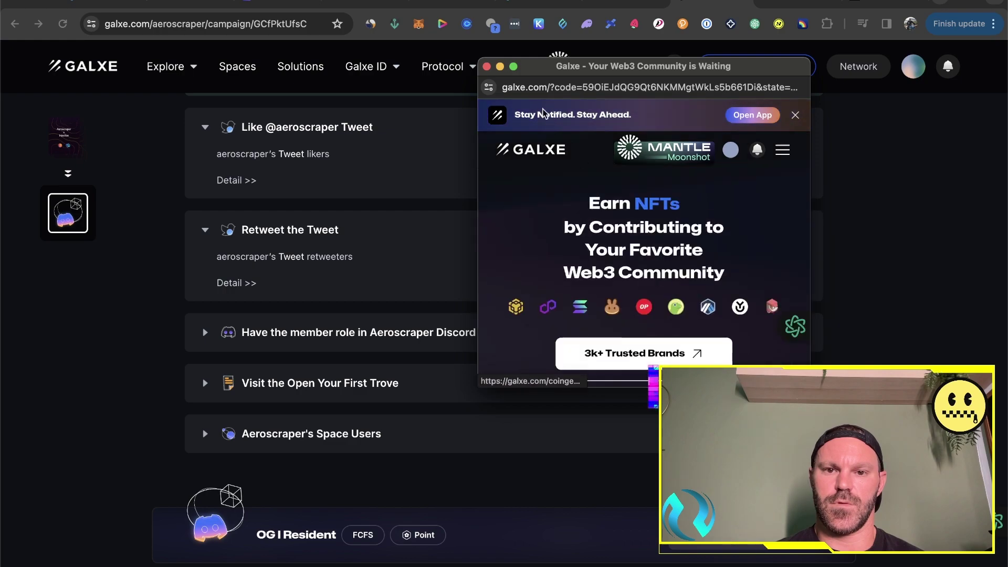
pyautogui.click(488, 66)
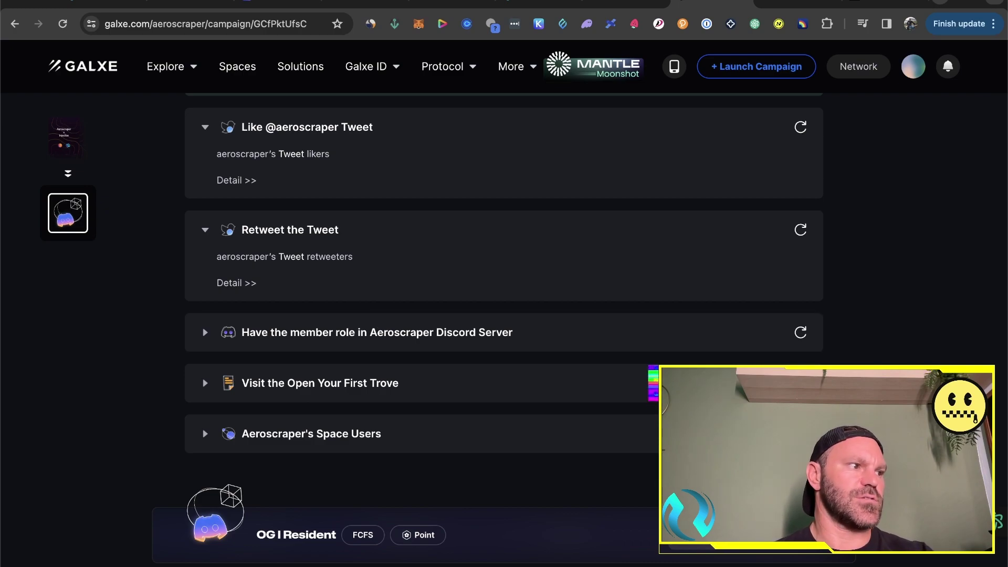
# Step: Search 'aeroscraper injective discord' and follow Aeroscraper's linktr.ee page to its Discord invite
pyautogui.click(943, 6)
pyautogui.write('aeroscrape')
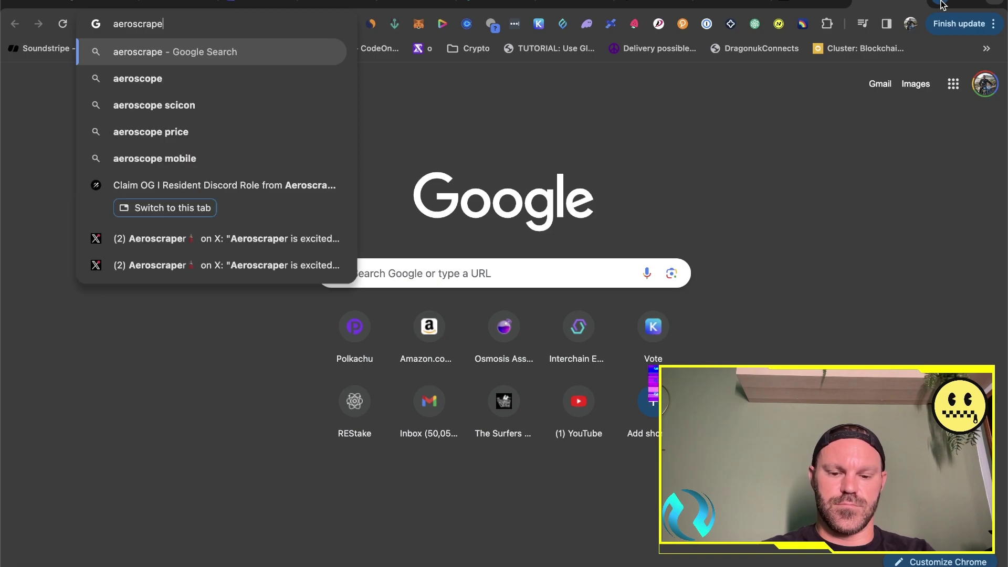
pyautogui.write('r injective discord')
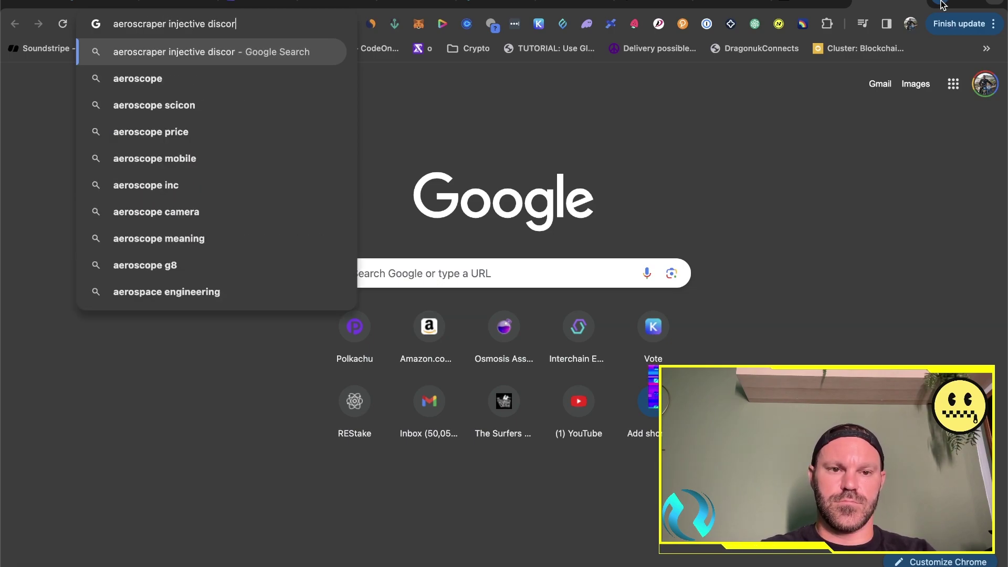
pyautogui.press('Return')
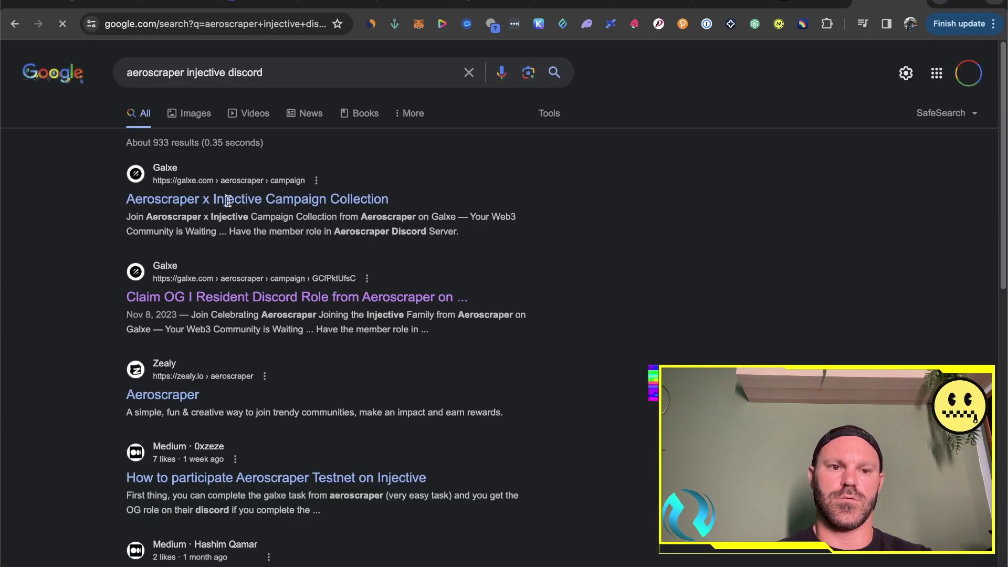
pyautogui.scroll(-3, 384, 403)
pyautogui.scroll(-5, 385, 405)
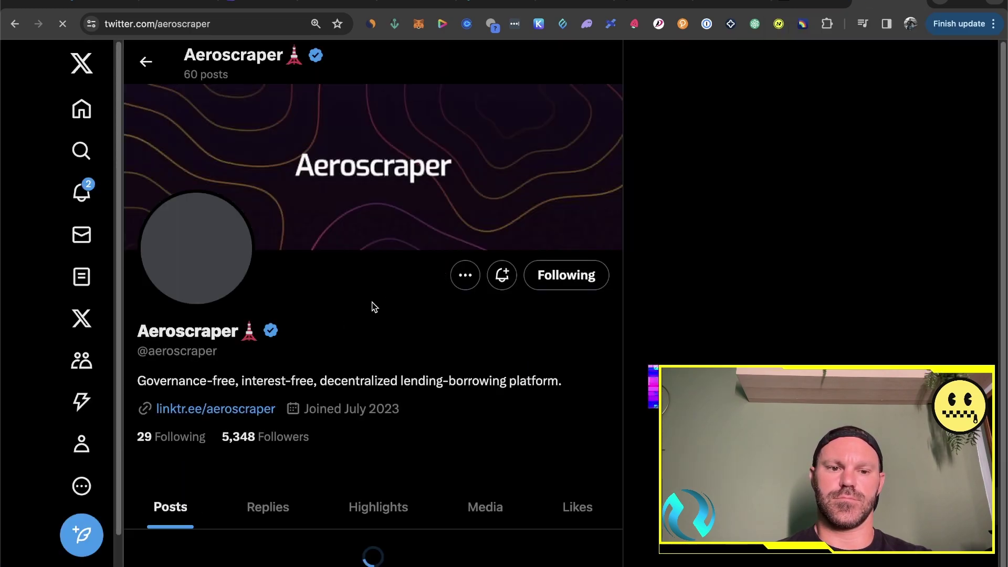
pyautogui.click(243, 413)
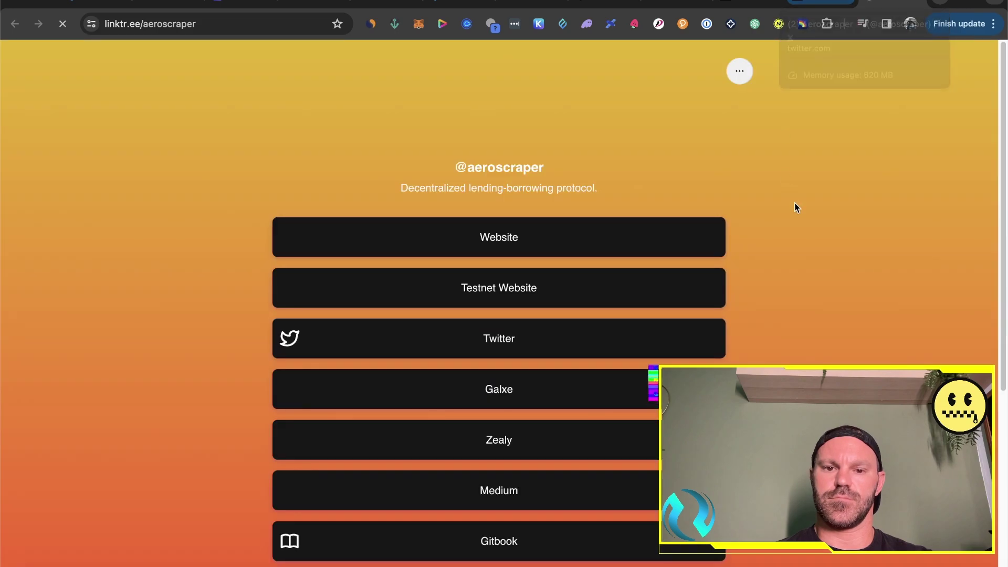
pyautogui.scroll(-2, 795, 203)
pyautogui.scroll(-2, 507, 447)
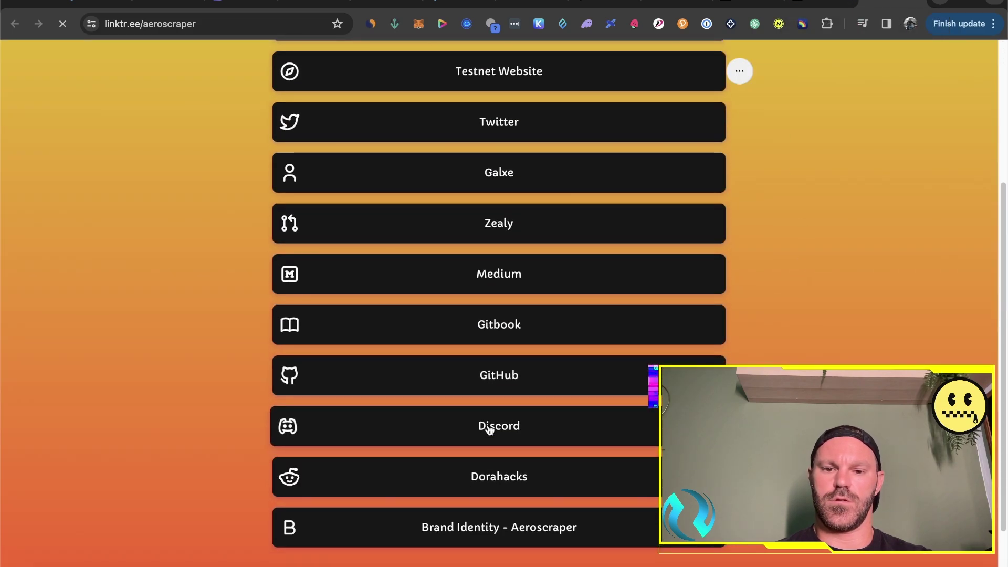
pyautogui.click(486, 427)
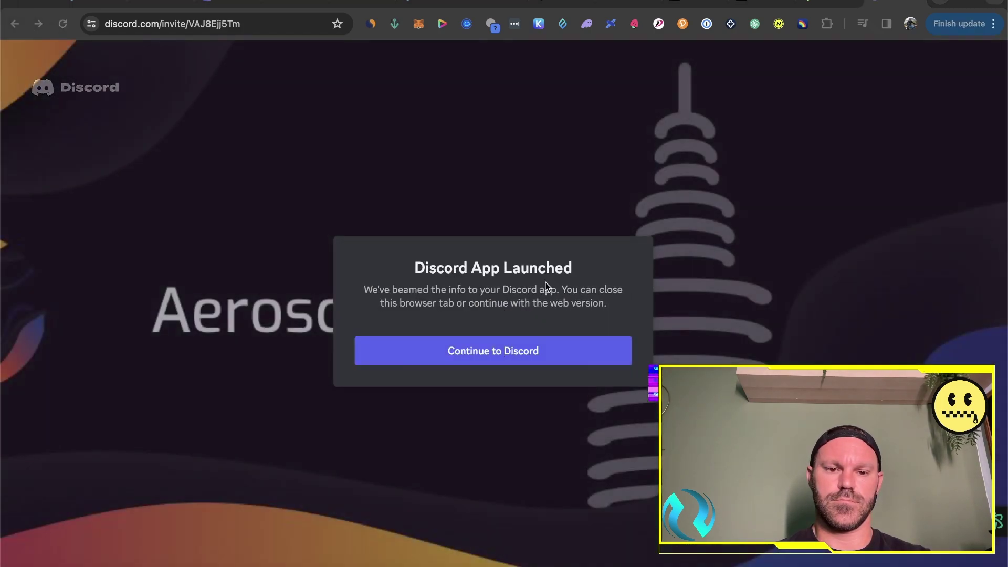
# Step: Join the Aeroscraper Discord server, verify for the Residents member role, and return to Galxe
pyautogui.click(529, 356)
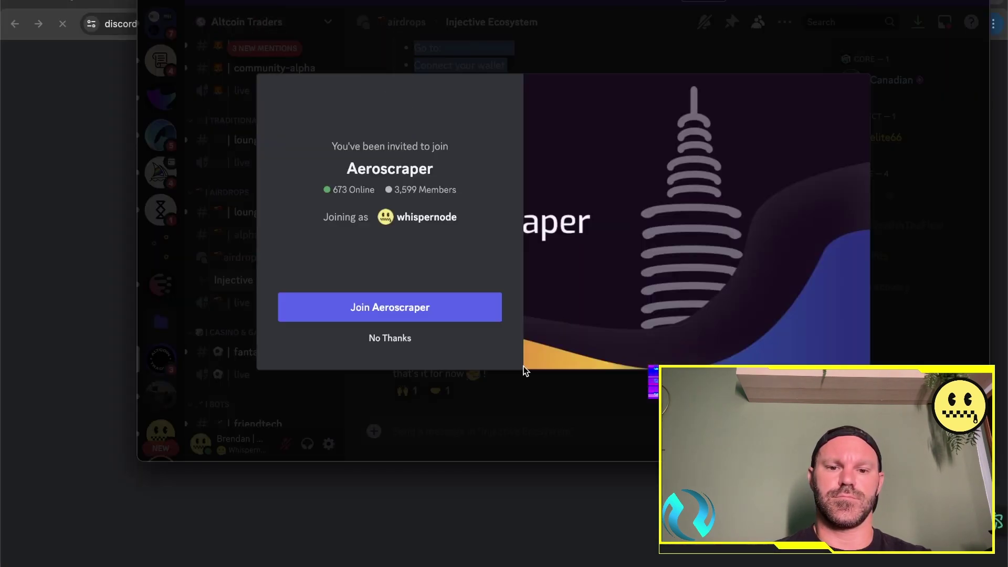
pyautogui.click(431, 311)
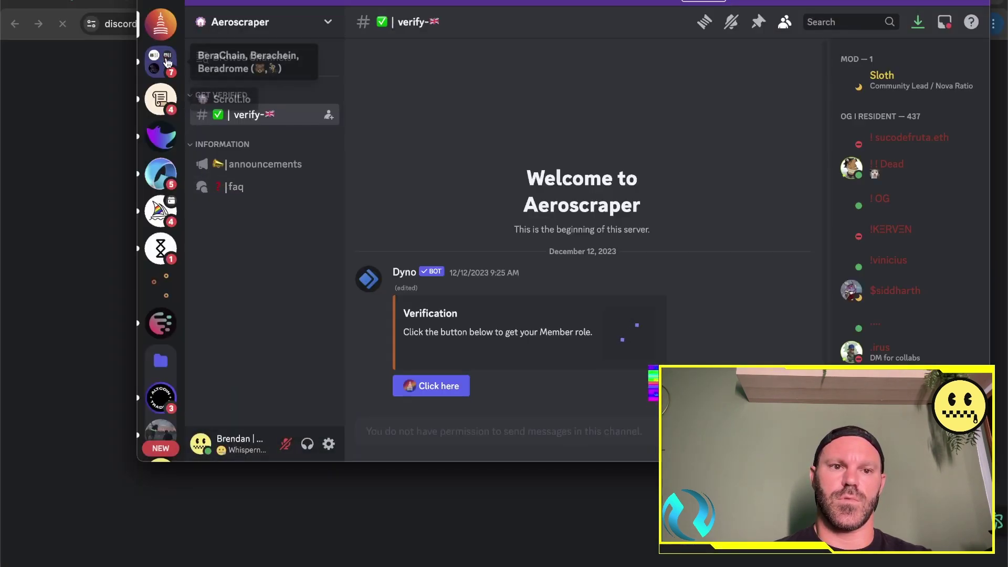
pyautogui.click(455, 386)
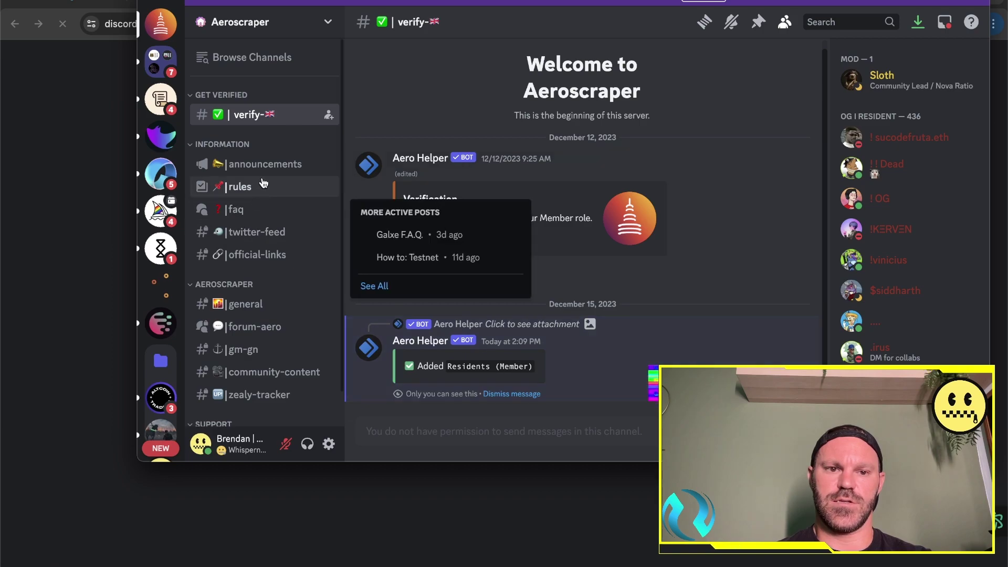
pyautogui.moveTo(463, 6); pyautogui.dragTo(400, 68)
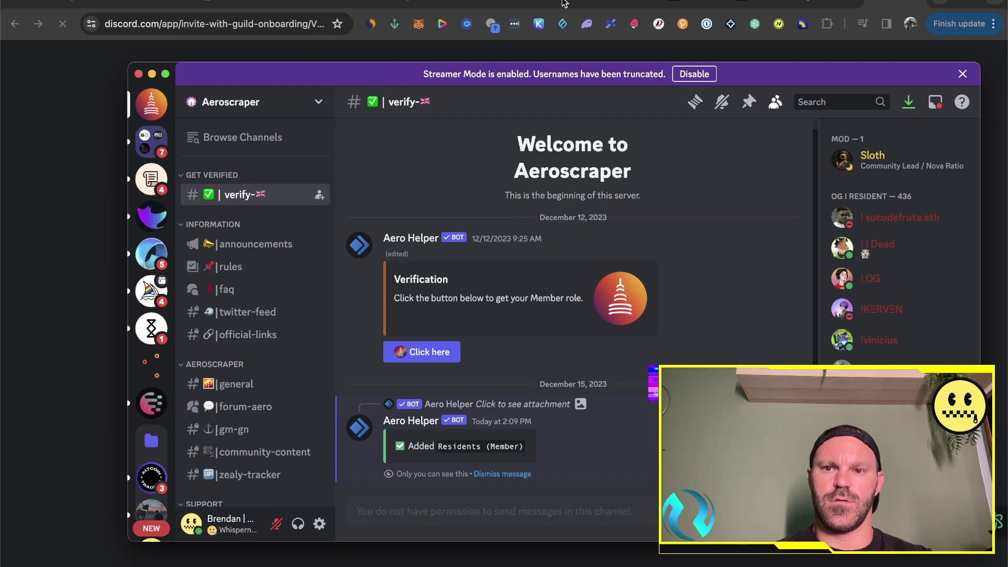
pyautogui.click(562, 3)
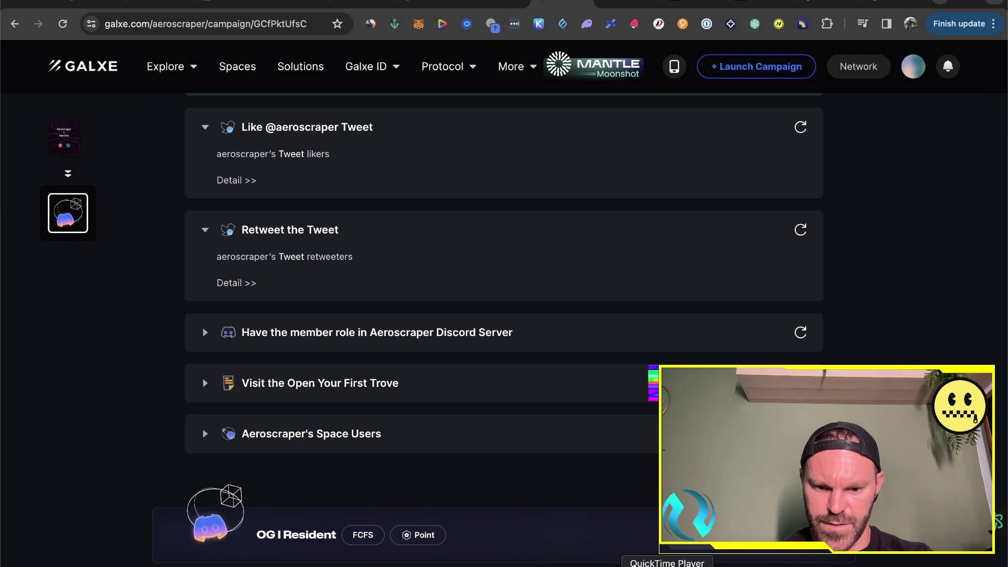
pyautogui.click(483, 564)
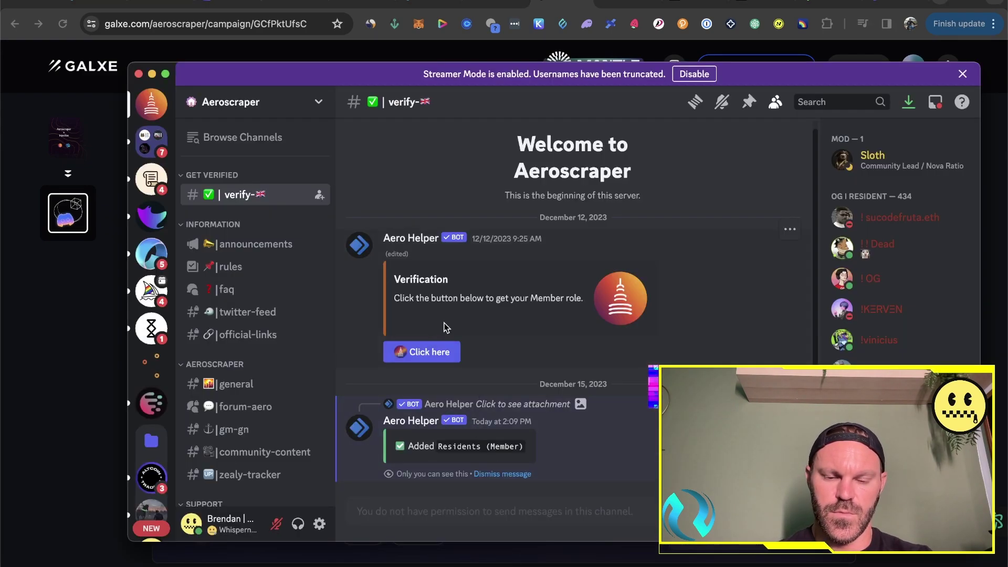
pyautogui.scroll(-1, 284, 440)
pyautogui.scroll(-1, 284, 440)
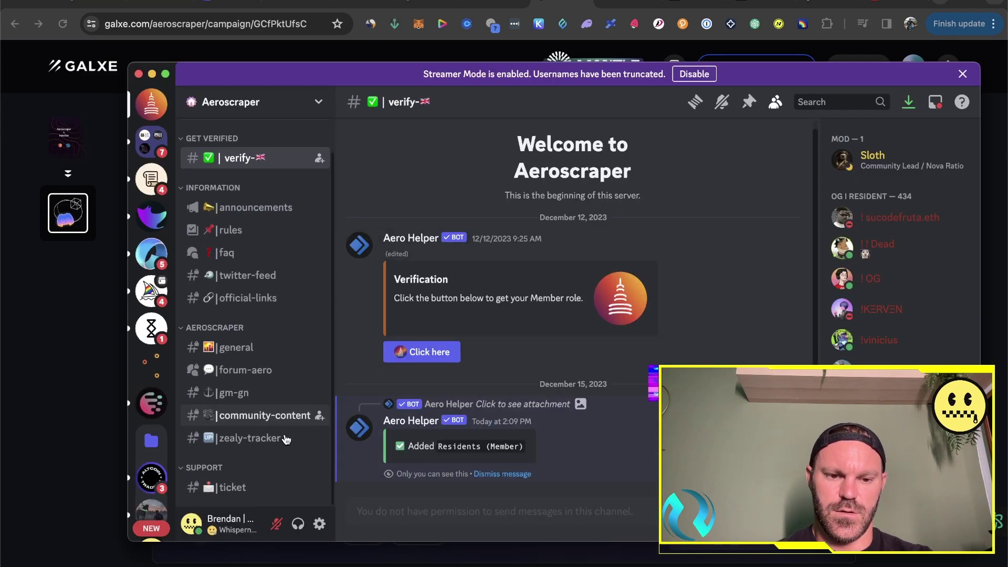
pyautogui.scroll(-10, 891, 333)
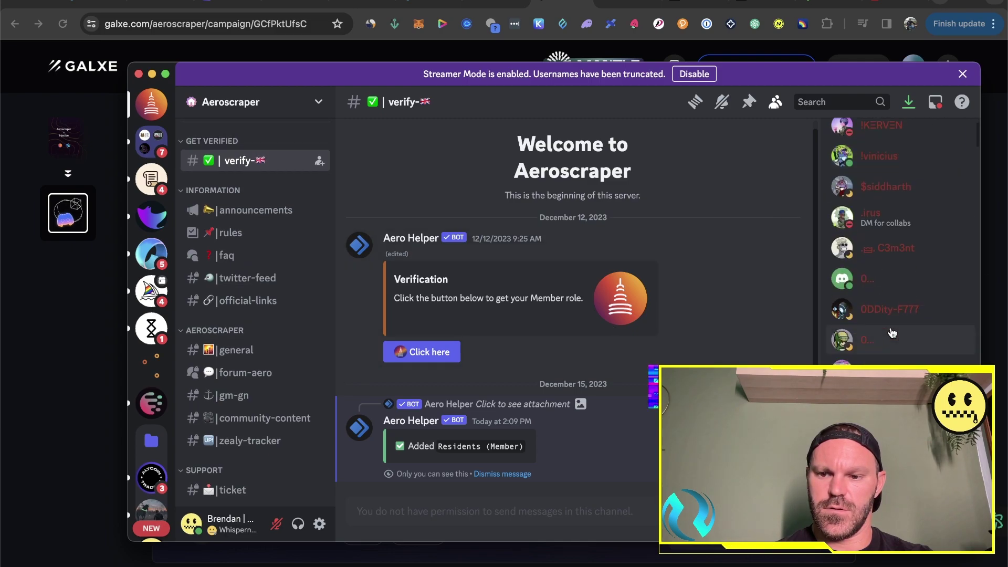
pyautogui.scroll(5, 891, 333)
pyautogui.scroll(-5, 887, 332)
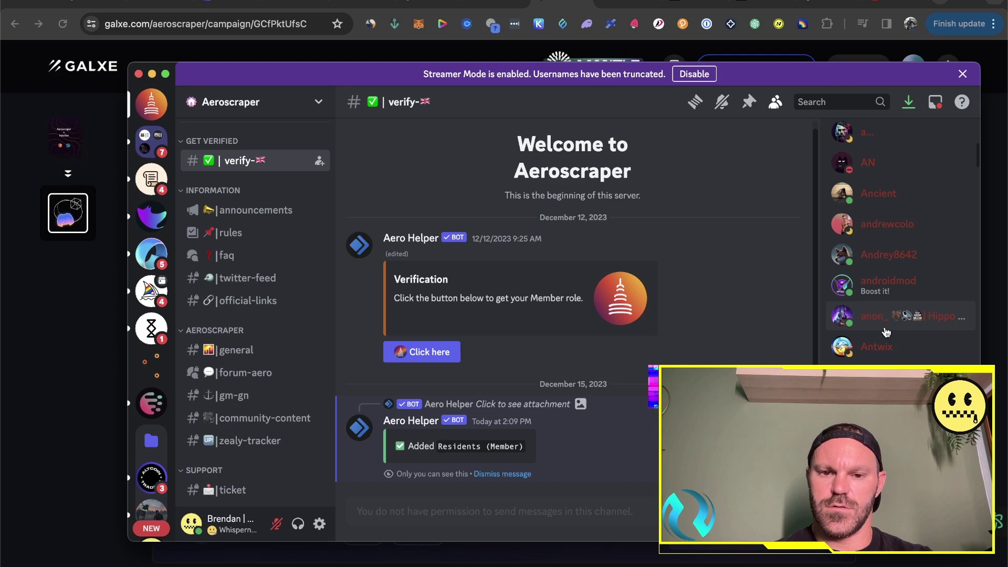
pyautogui.scroll(-1, 292, 417)
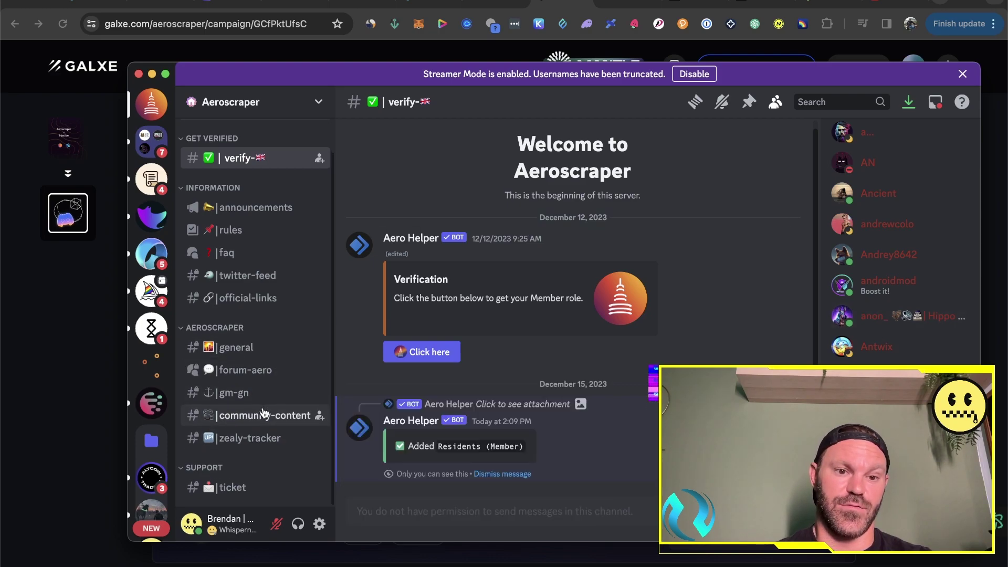
pyautogui.click(269, 218)
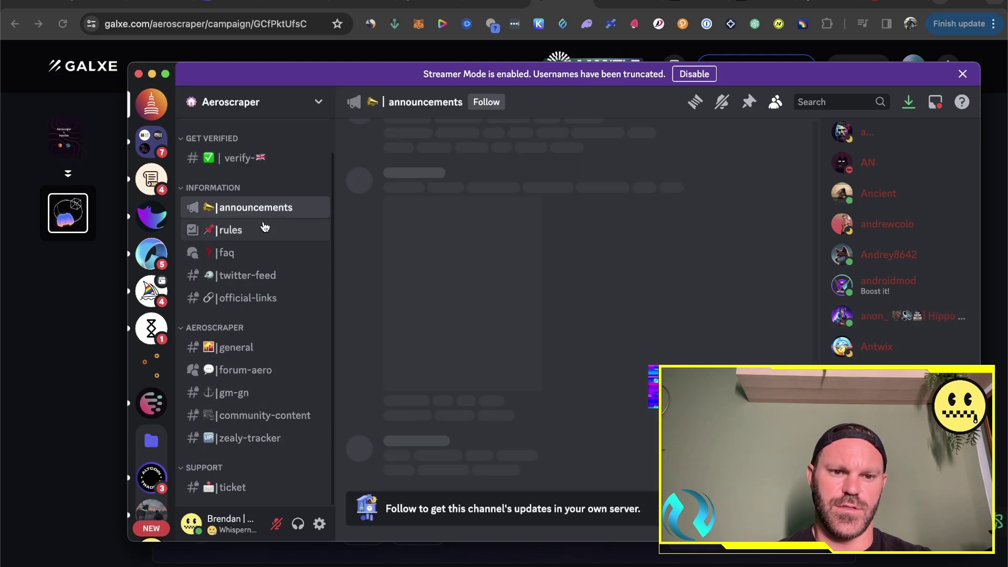
pyautogui.click(262, 229)
pyautogui.scroll(5, 477, 318)
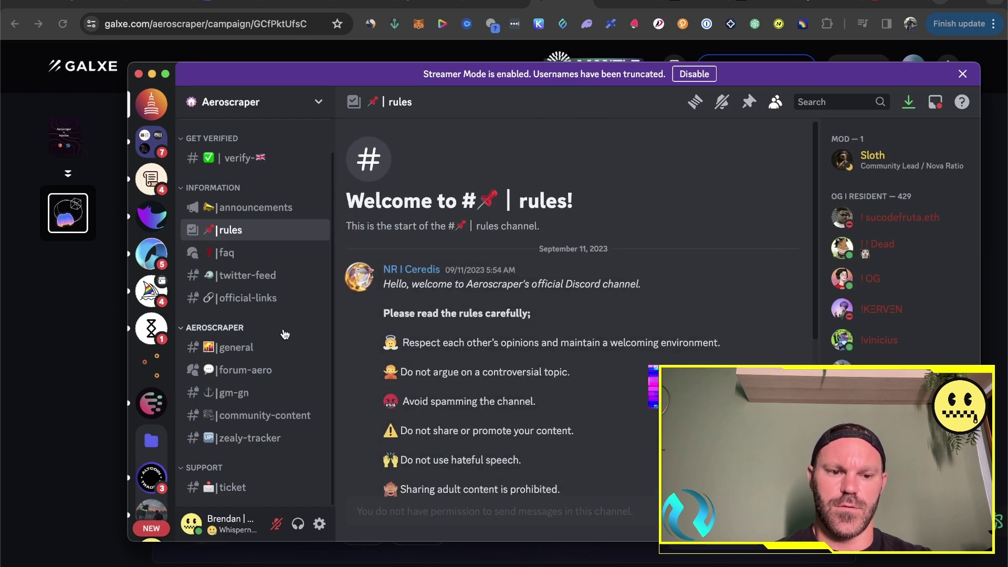
pyautogui.click(50, 333)
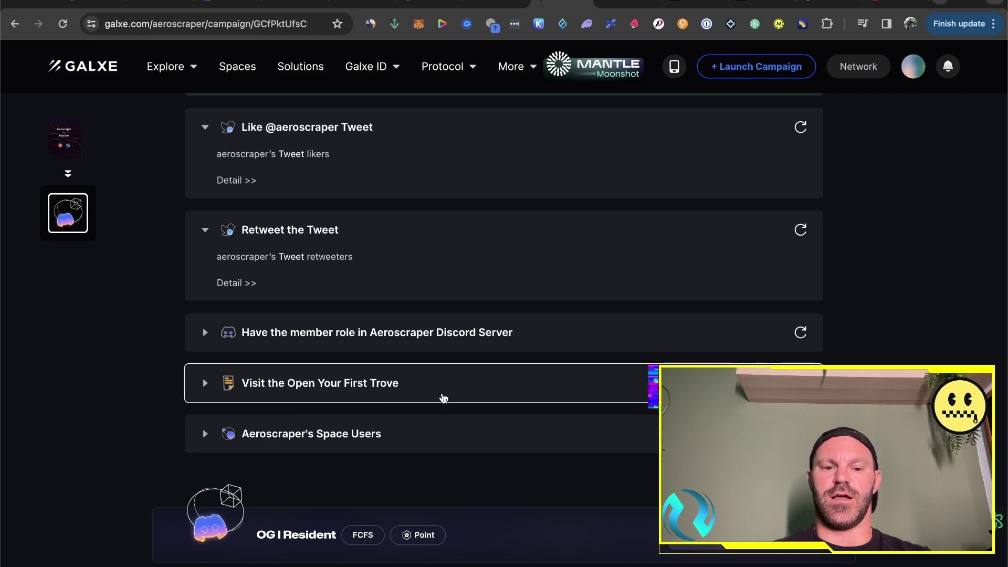
# Step: Start the Open Your First Trove task, enter the account e-mail, request a code and paste it
pyautogui.click(600, 443)
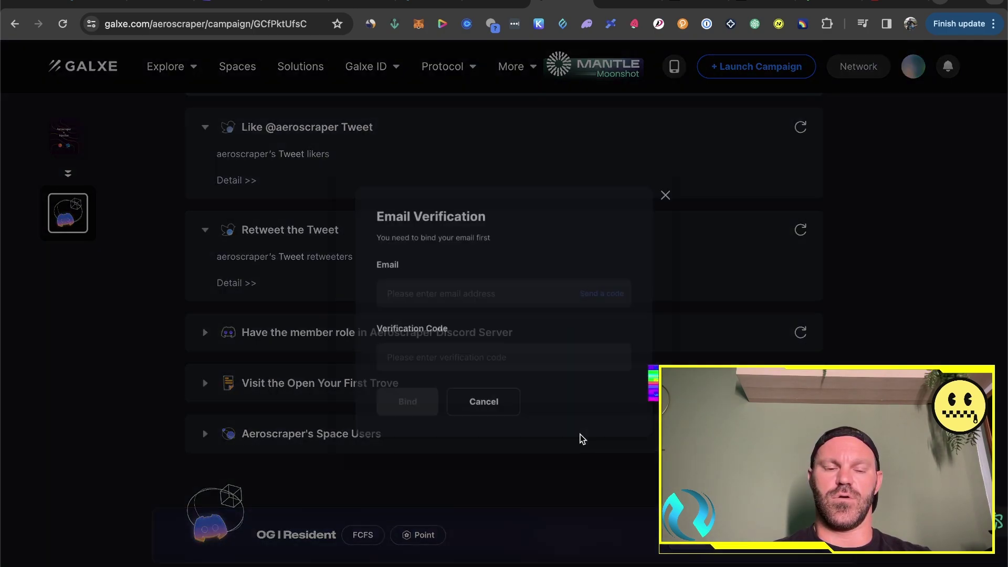
pyautogui.click(452, 287)
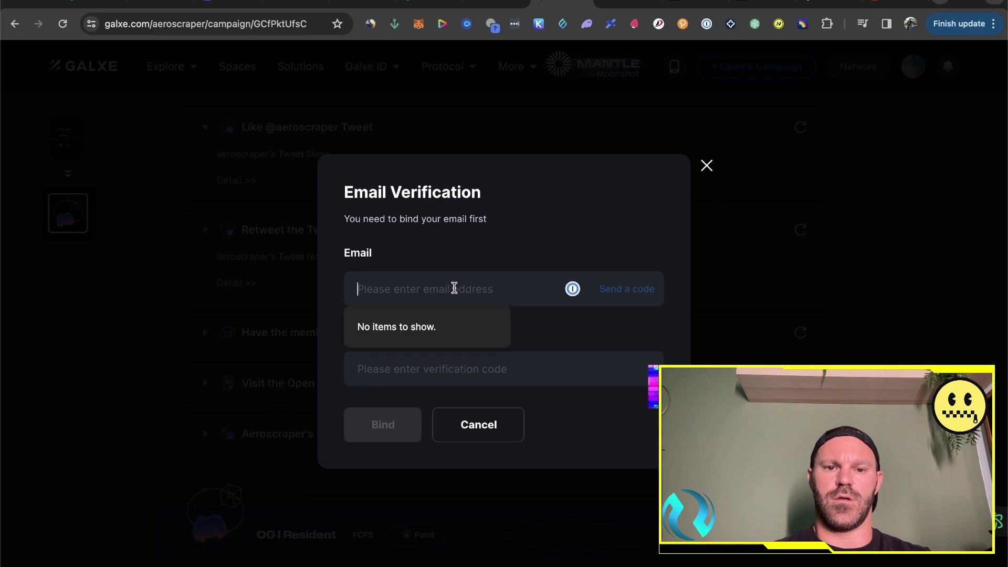
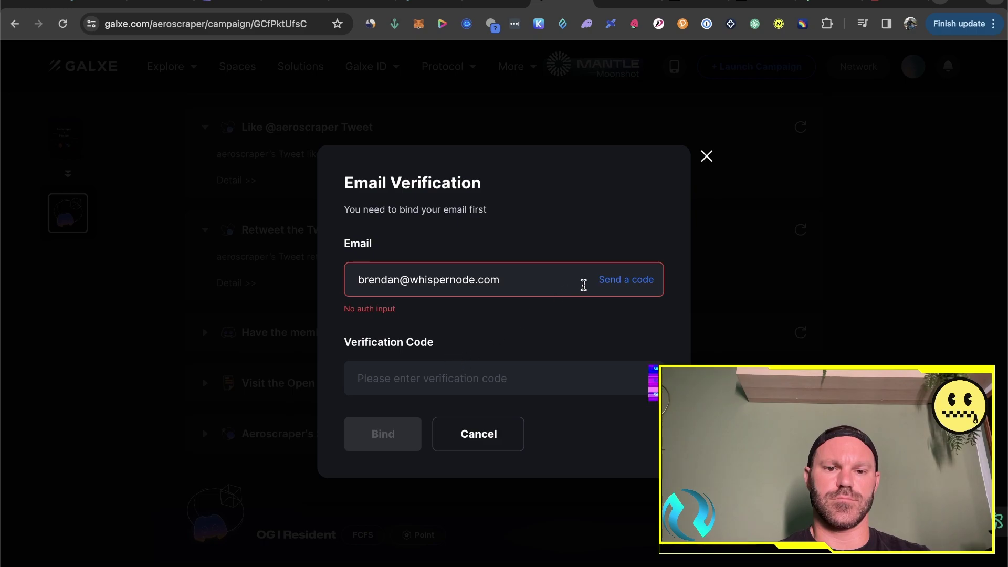
pyautogui.click(634, 287)
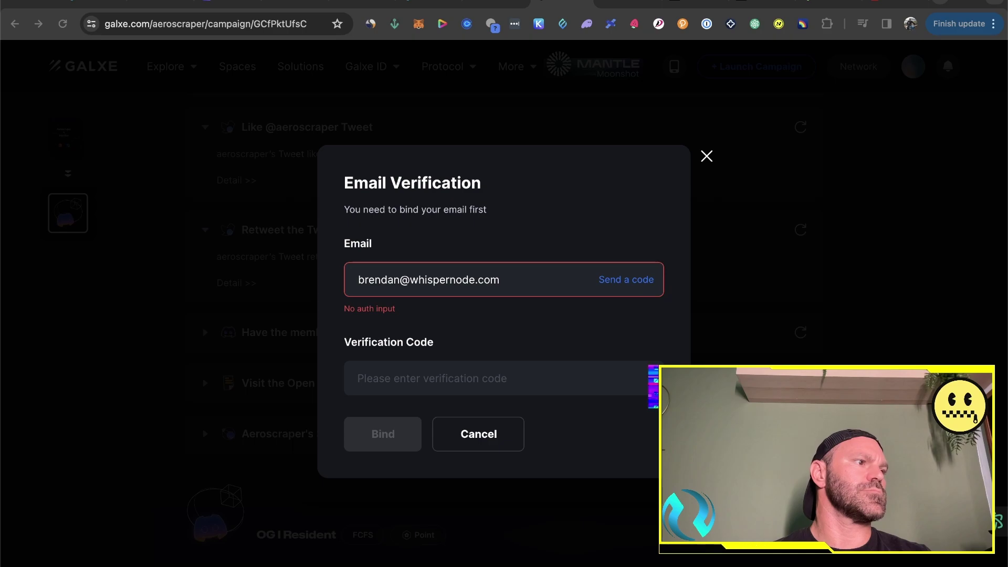
pyautogui.click(568, 383)
pyautogui.press('super+v')
# Step: Attempt to bind the email, then re-enter the e-mail and pasted code and submit again
pyautogui.click(487, 444)
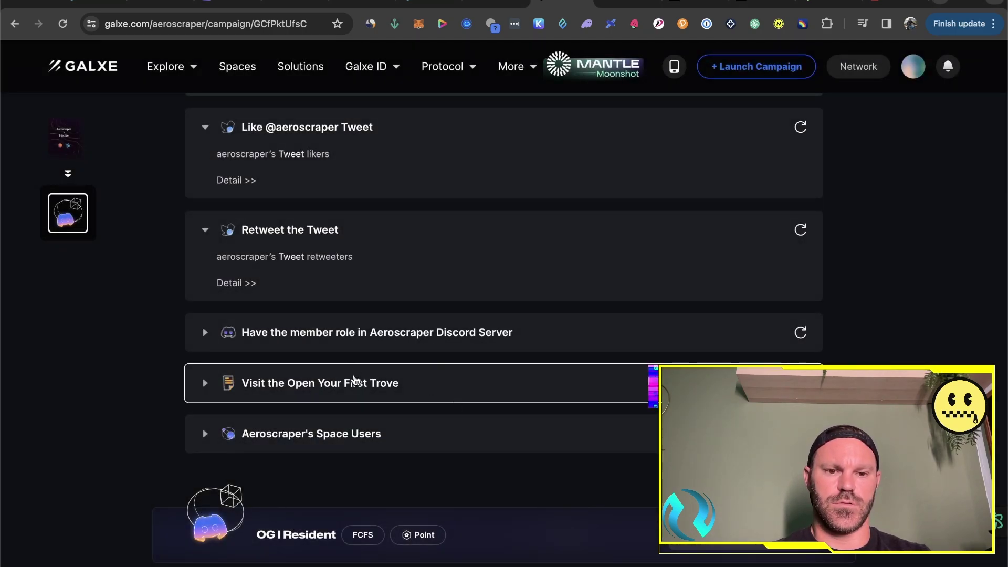
pyautogui.click(356, 383)
pyautogui.click(446, 282)
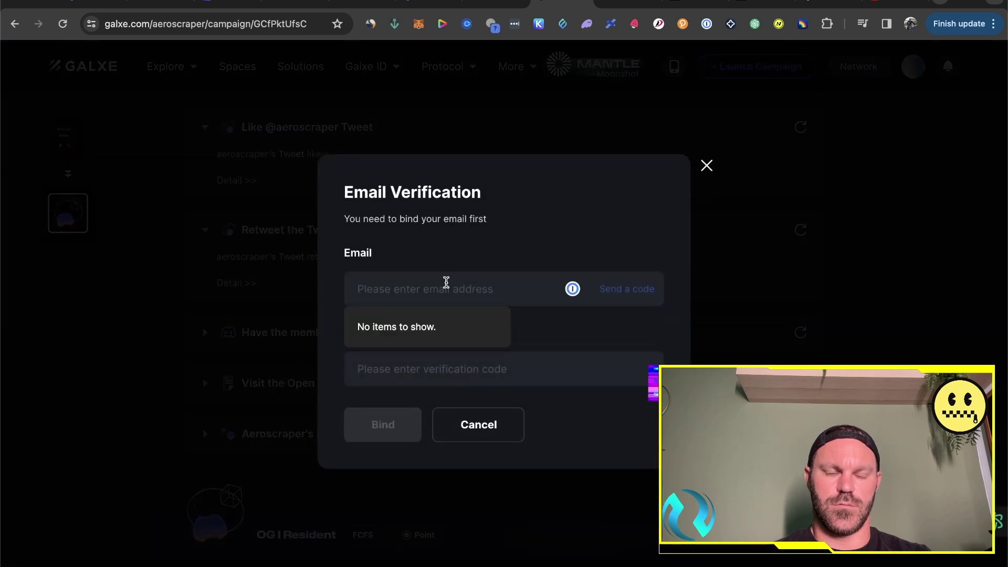
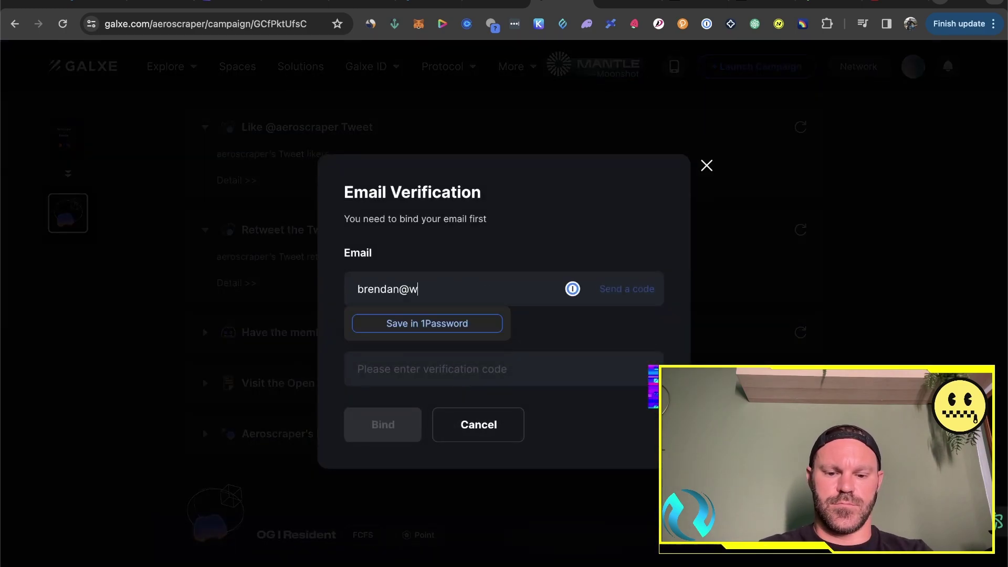
pyautogui.click(548, 381)
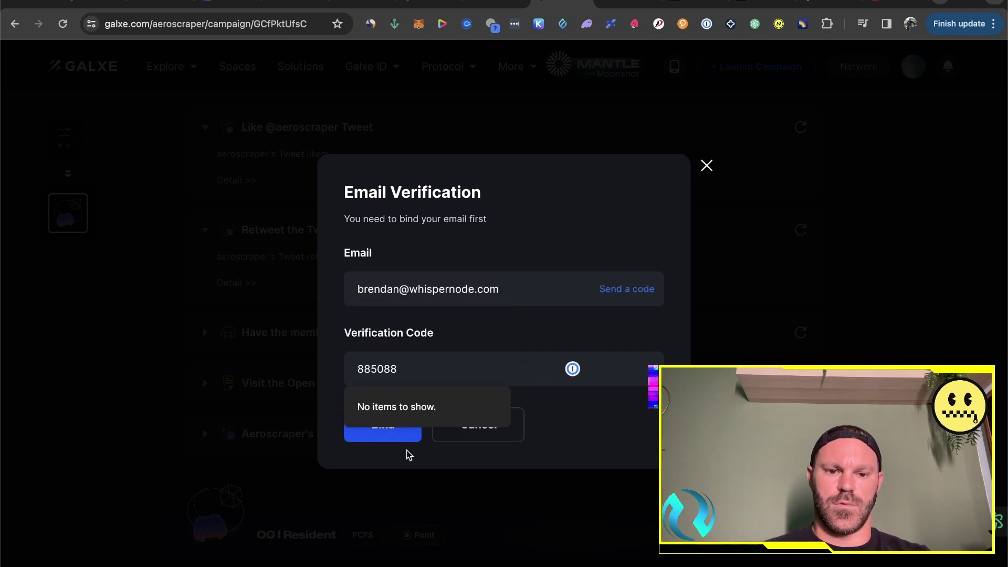
pyautogui.click(396, 443)
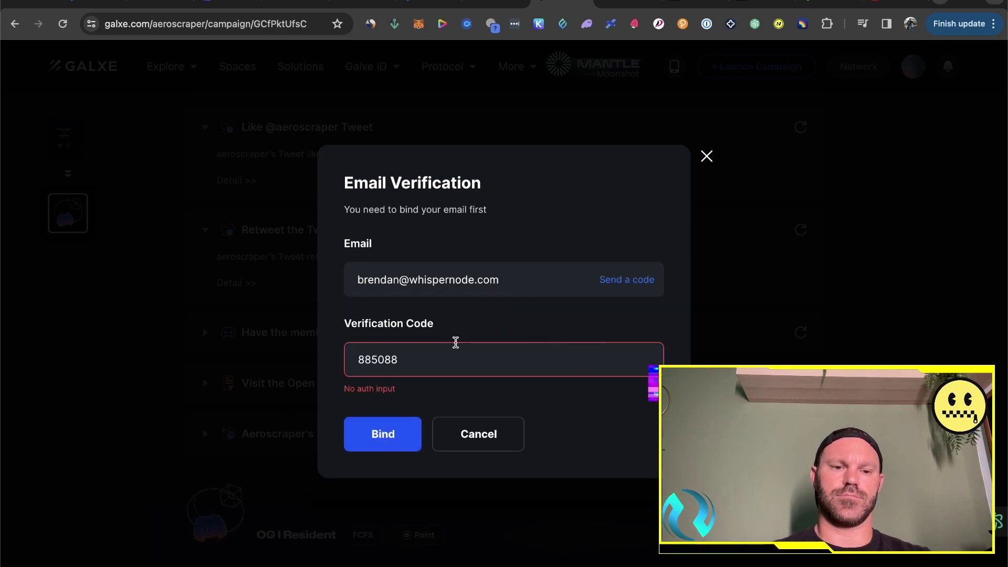
# Step: Request fresh codes, retry Bind twice, then cancel the Email Verification dialog
pyautogui.click(650, 282)
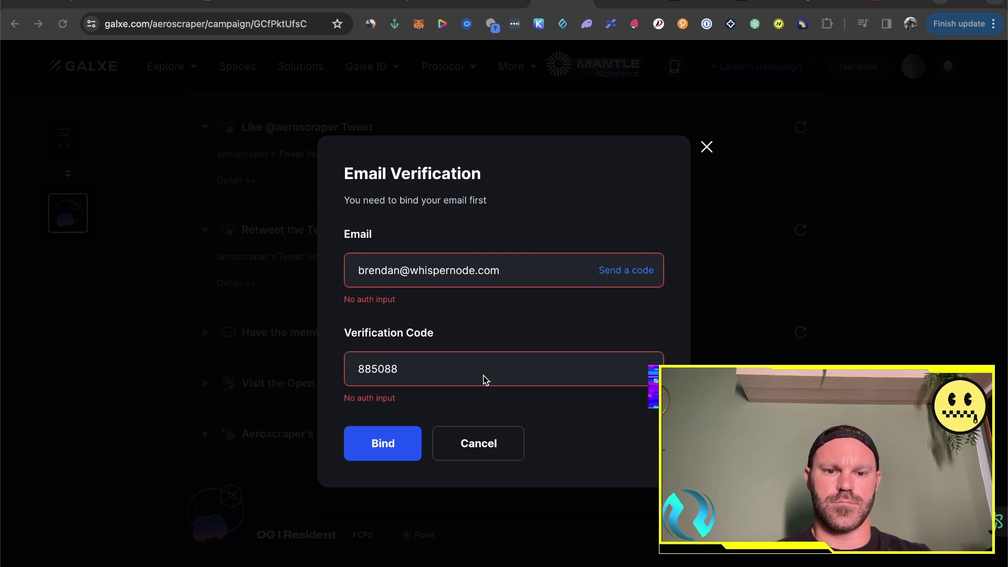
pyautogui.click(625, 271)
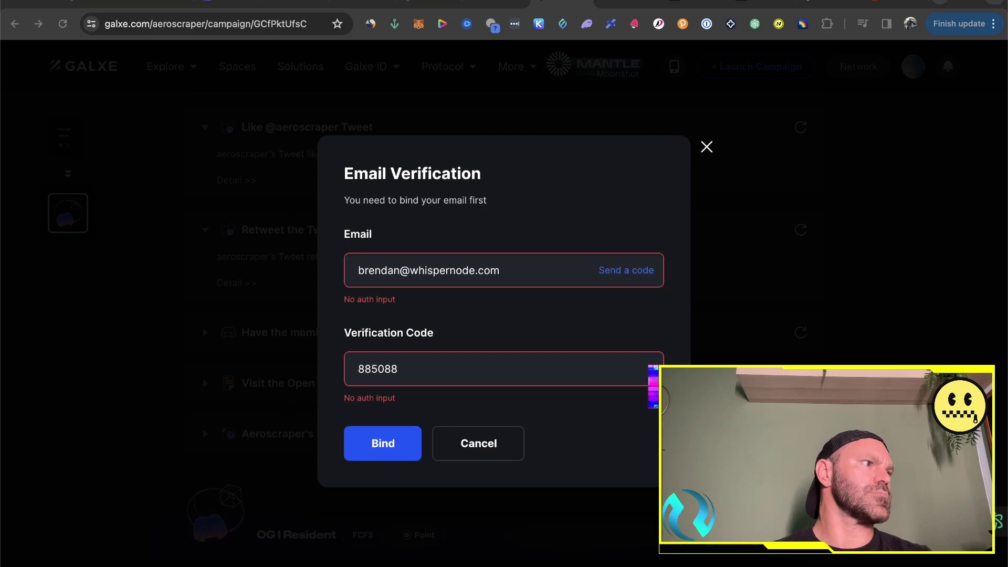
pyautogui.click(394, 368)
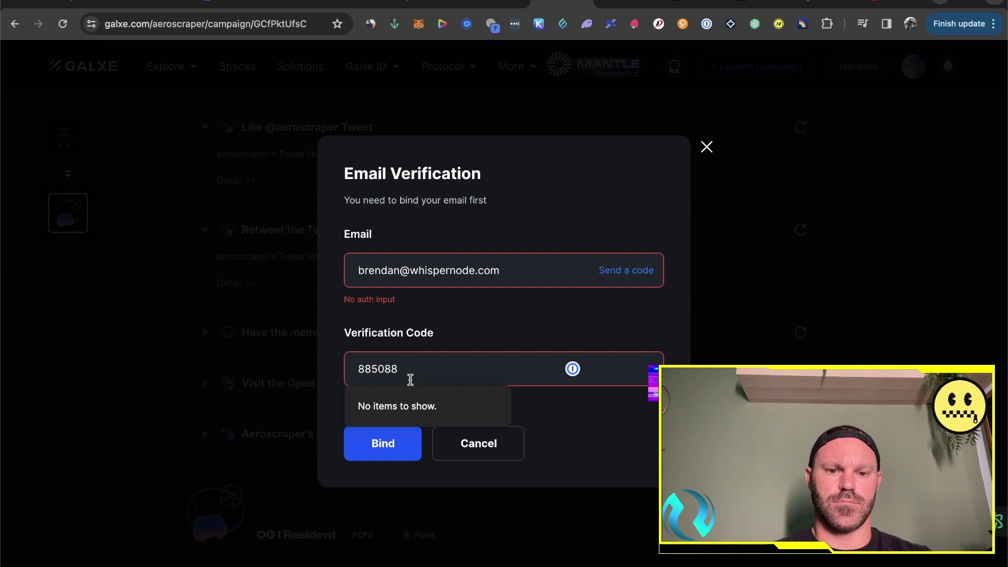
pyautogui.click(420, 448)
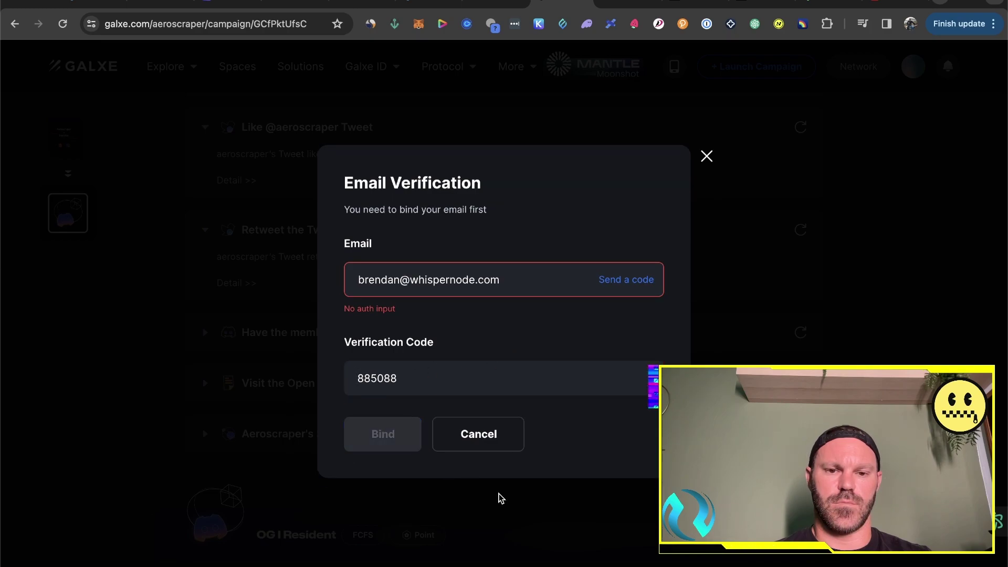
pyautogui.click(376, 460)
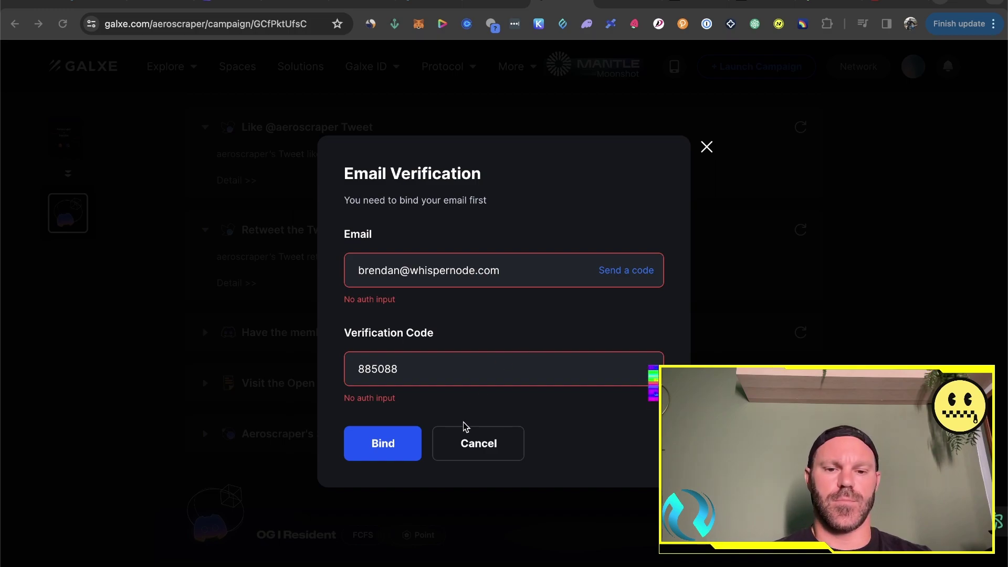
pyautogui.click(497, 448)
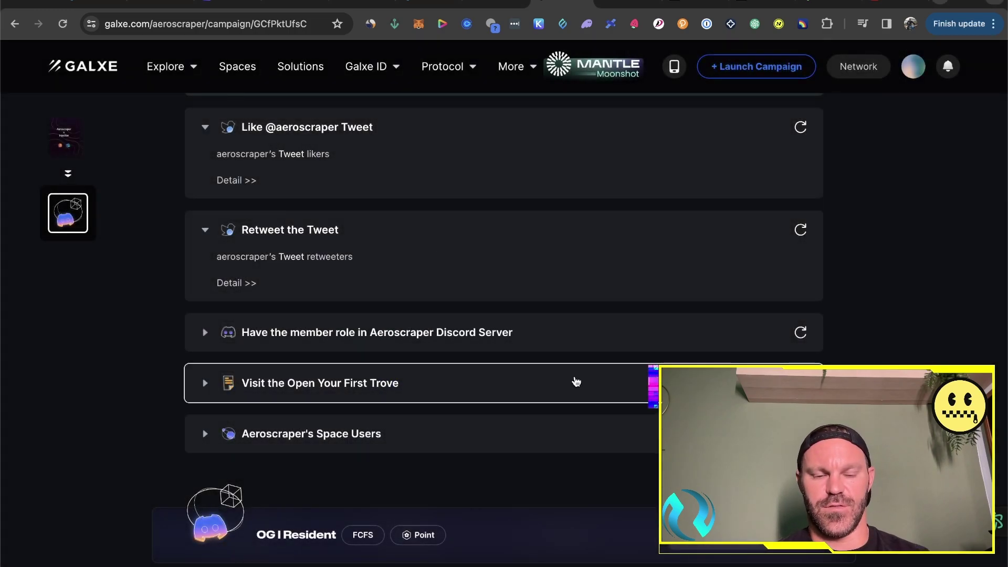
# Step: Expand the Space Users task to show its 'Follow aeroscraper Space = Yes' requirement, then browse the campaign page
pyautogui.click(508, 439)
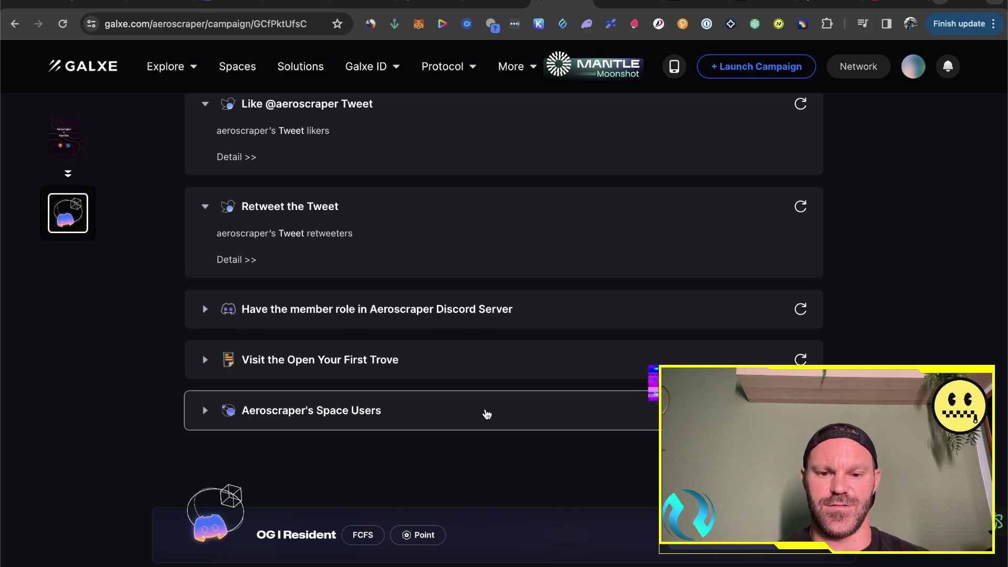
pyautogui.scroll(-3, 580, 434)
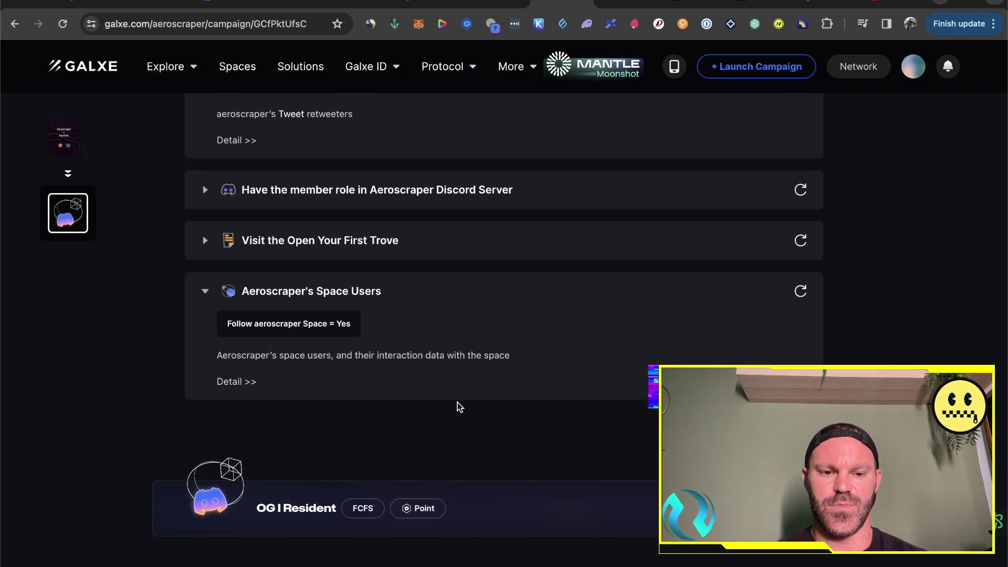
pyautogui.scroll(7, 497, 389)
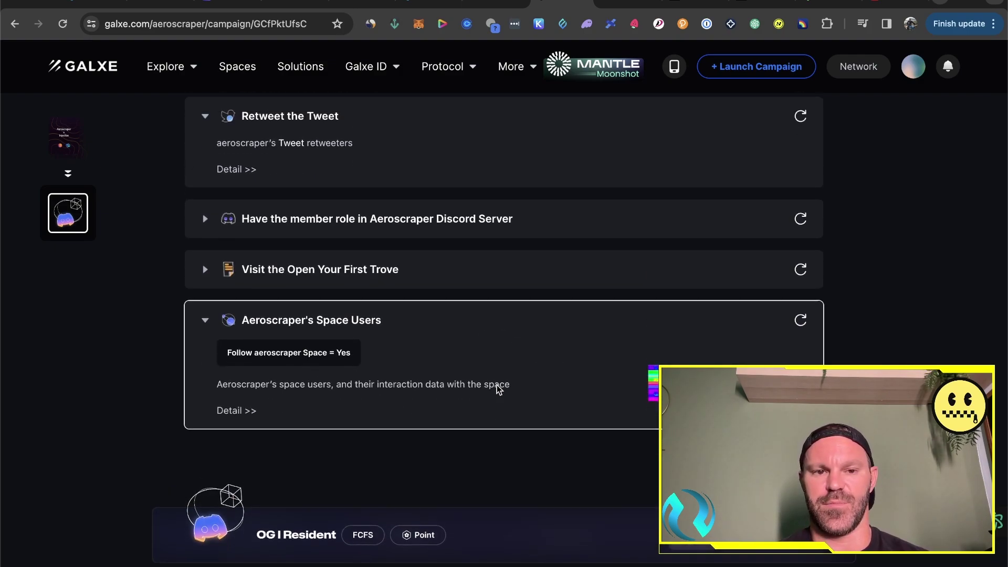
pyautogui.scroll(3, 499, 388)
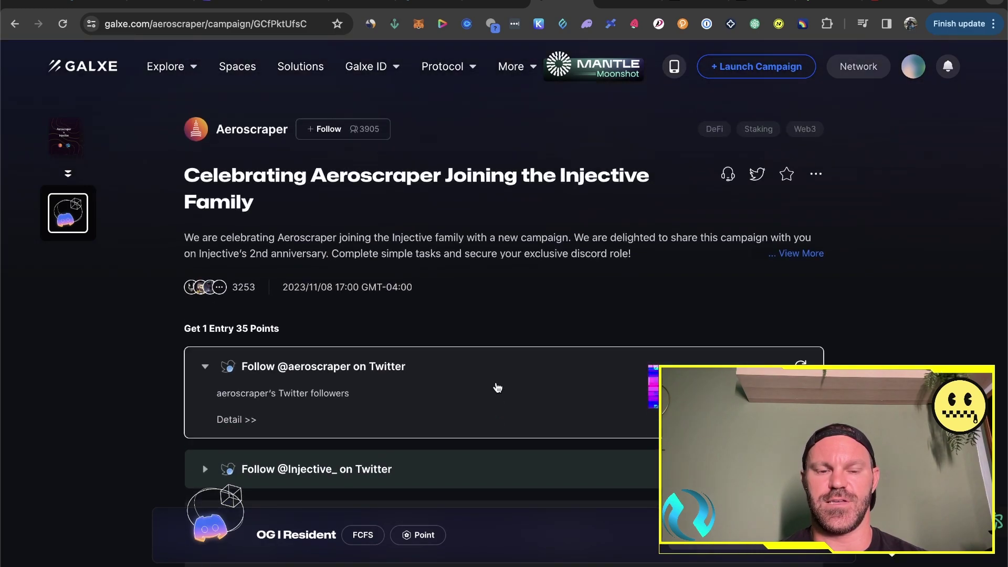
pyautogui.scroll(-8, 498, 388)
pyautogui.scroll(-10, 498, 388)
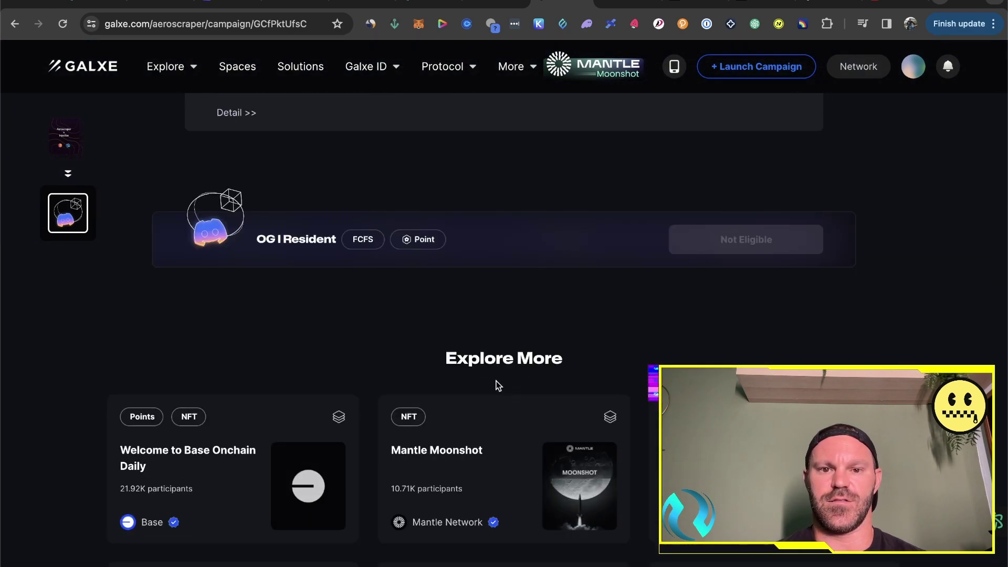
pyautogui.scroll(-12, 497, 387)
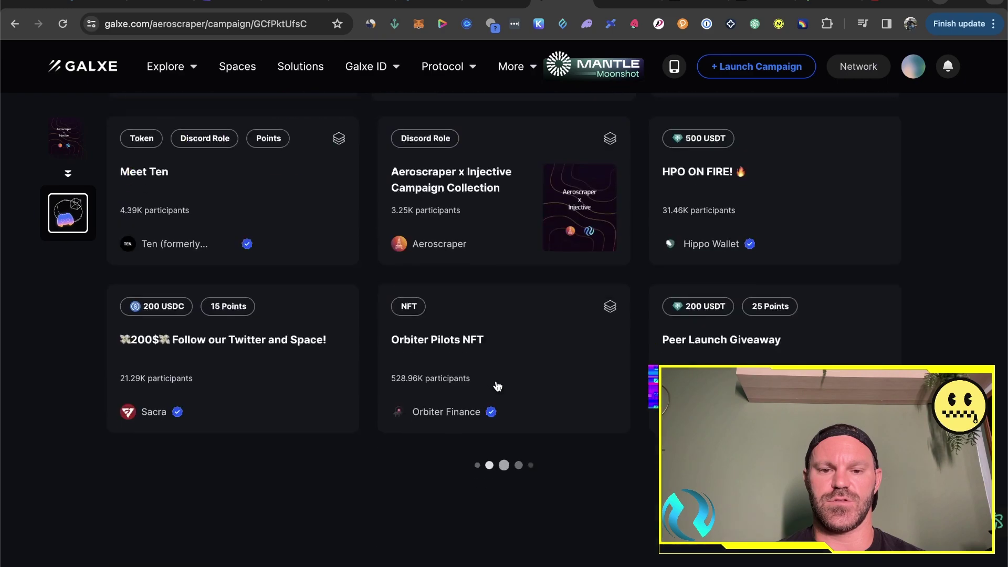
pyautogui.scroll(-8, 497, 386)
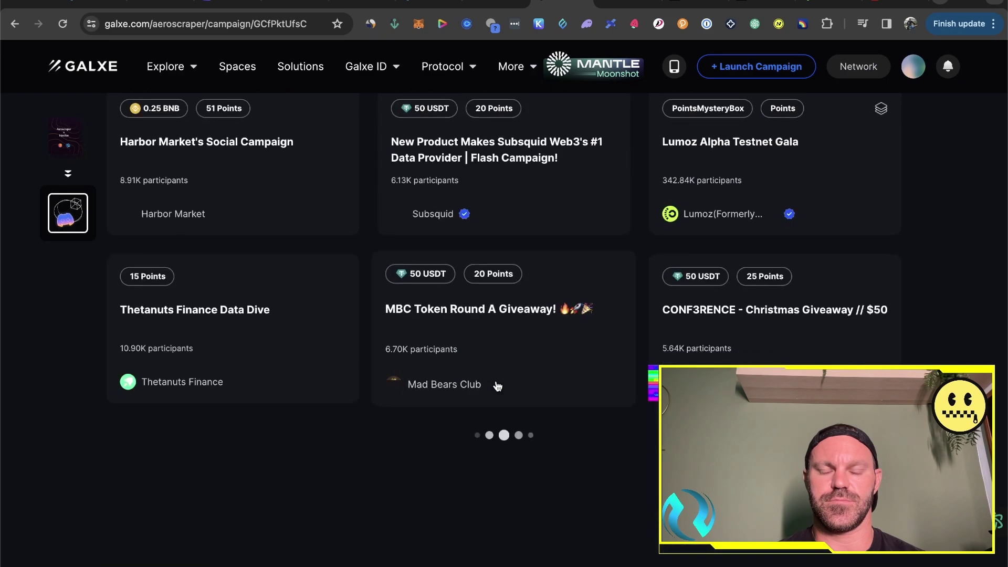
pyautogui.scroll(10, 497, 387)
pyautogui.scroll(15, 497, 387)
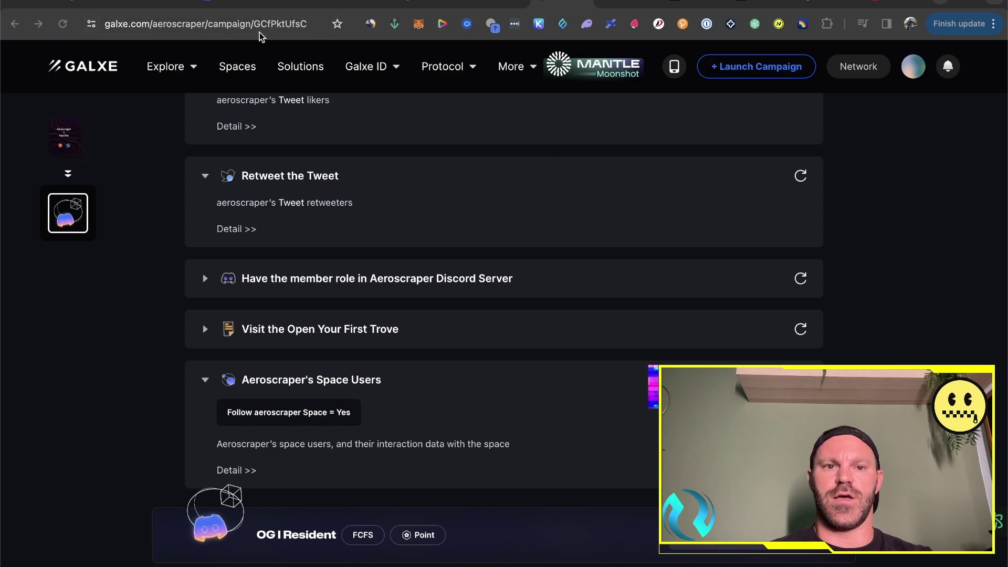
# Step: Load inj-testnet.nept.finance/lend/ in the Exotic Markets tab
pyautogui.click(490, 2)
pyautogui.click(247, 32)
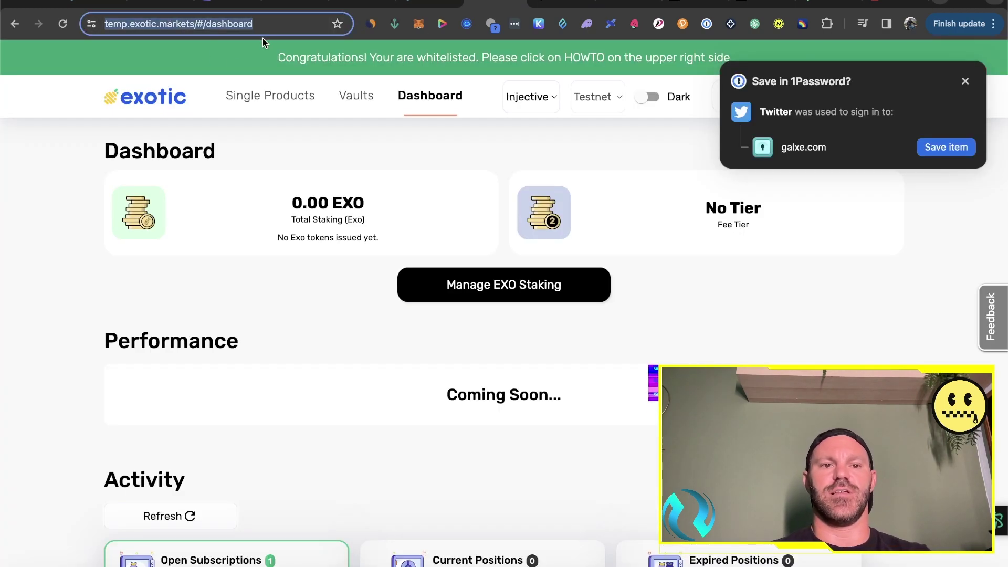
pyautogui.click(965, 82)
pyautogui.doubleClick(247, 21)
pyautogui.hotkey('ctrl', 'a')
pyautogui.write('https://inj-testnet.nept.finance/lend/')
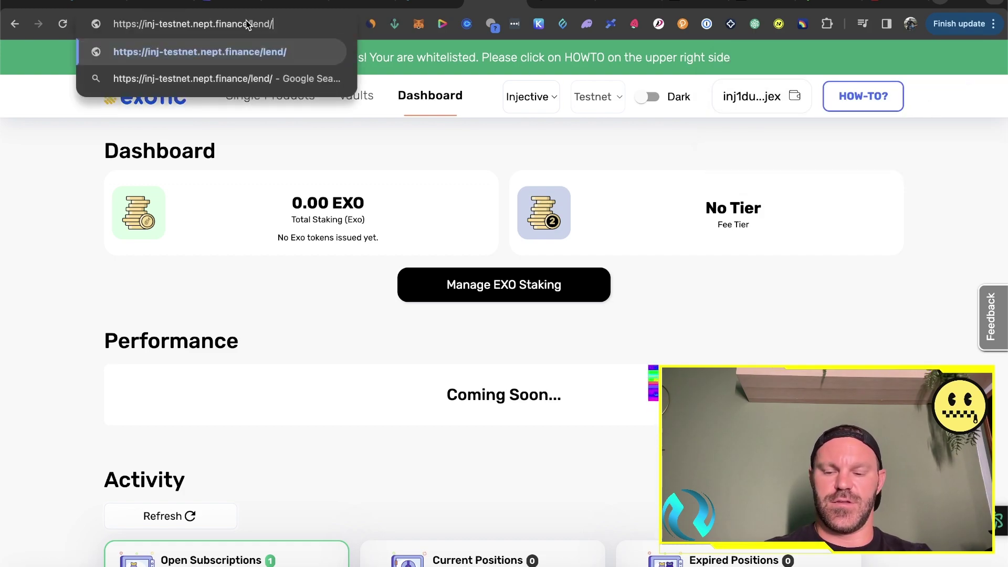
pyautogui.press('Return')
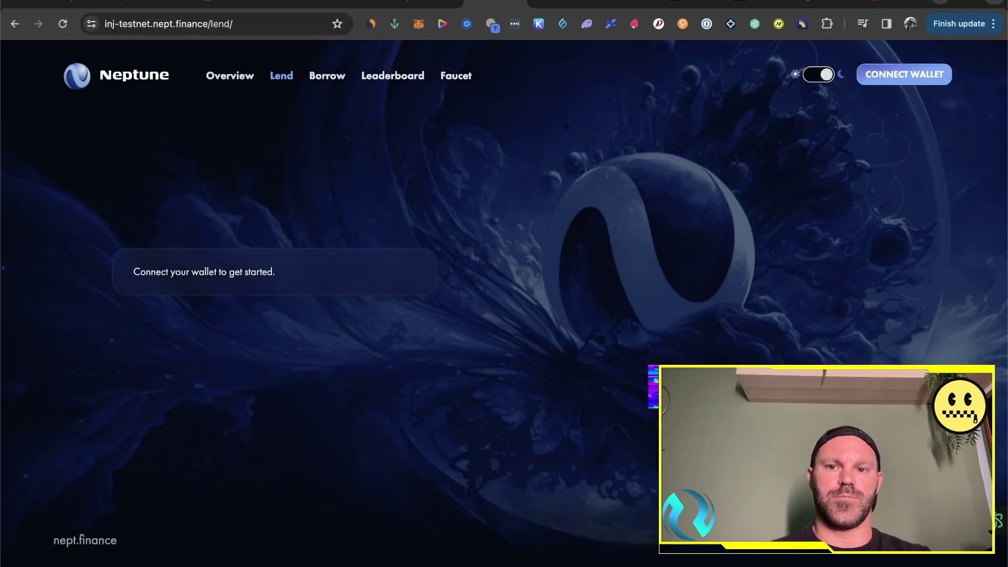
# Step: Connect the Keplr wallet and return to the Lend table
pyautogui.click(909, 77)
pyautogui.click(830, 150)
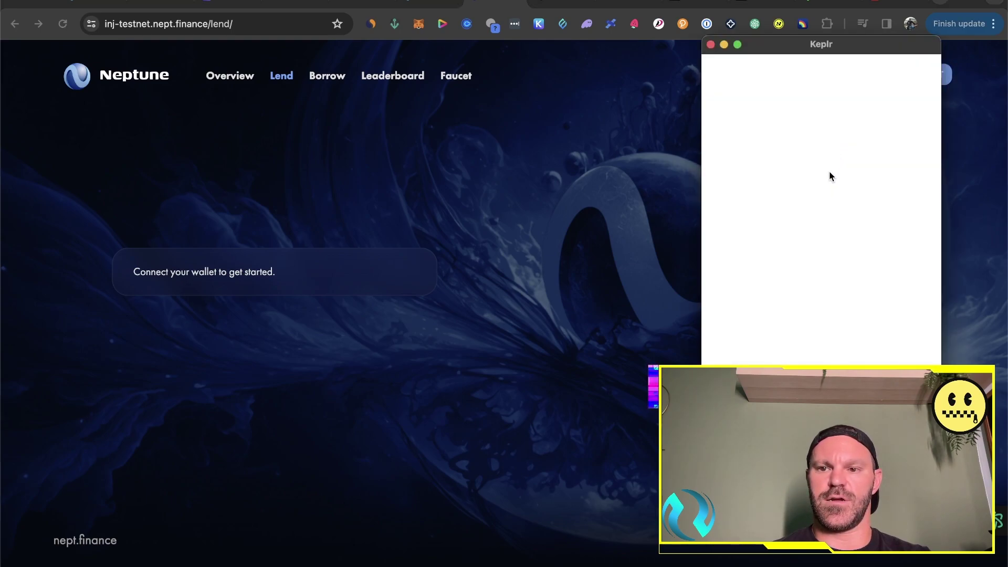
pyautogui.click(822, 421)
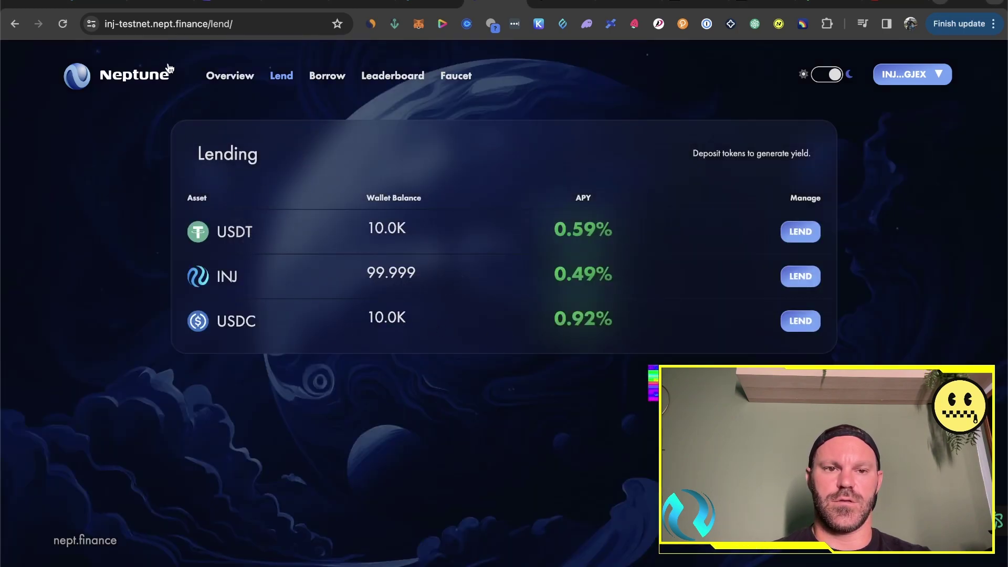
pyautogui.click(221, 84)
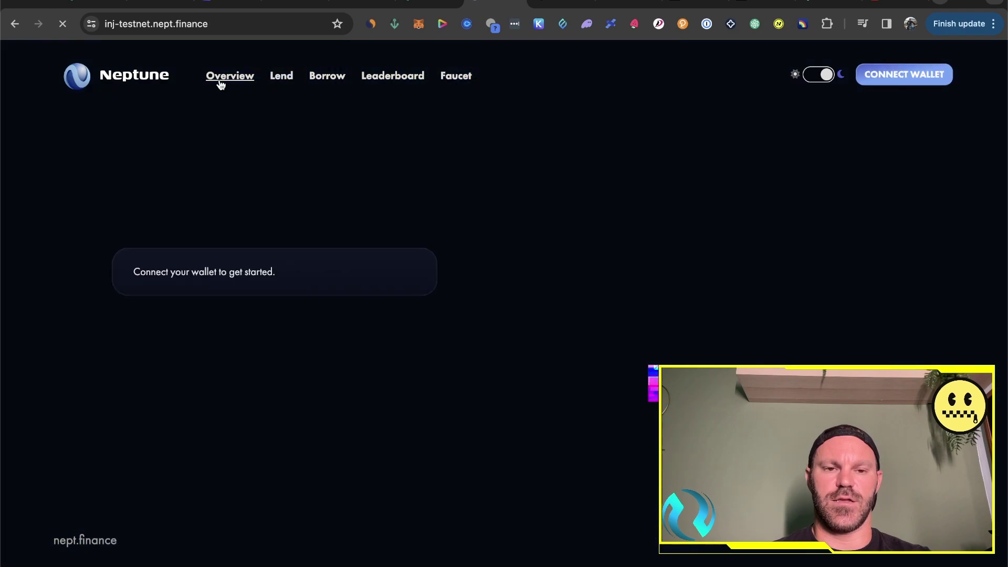
pyautogui.click(279, 76)
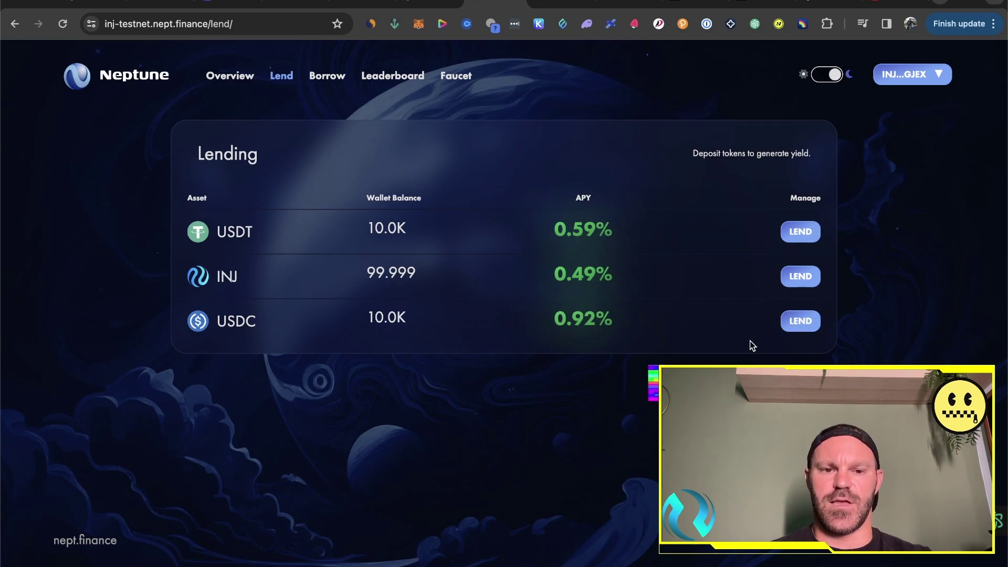
# Step: Lend 5000 USDT from the USDT row and approve it in Keplr
pyautogui.click(796, 232)
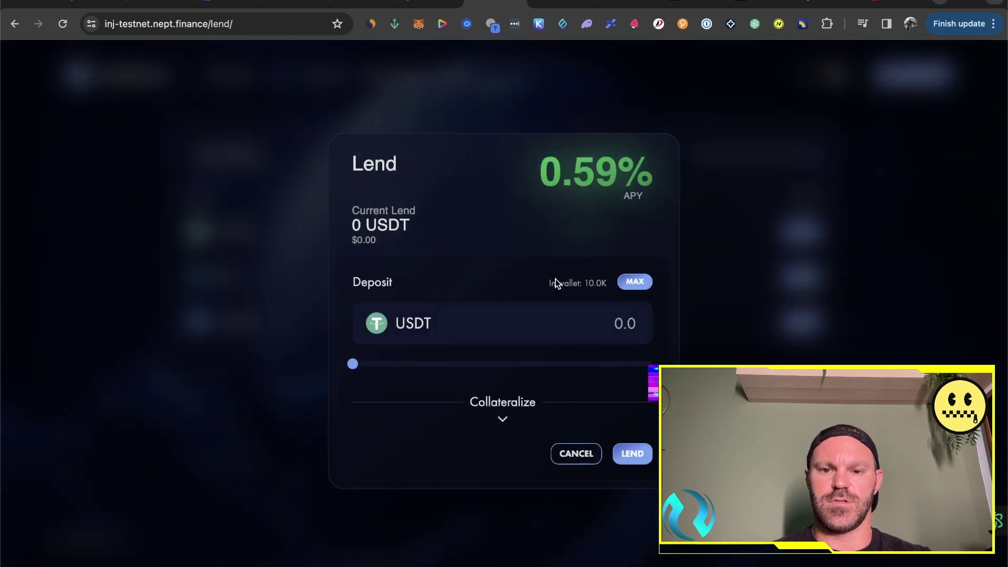
pyautogui.write('5000')
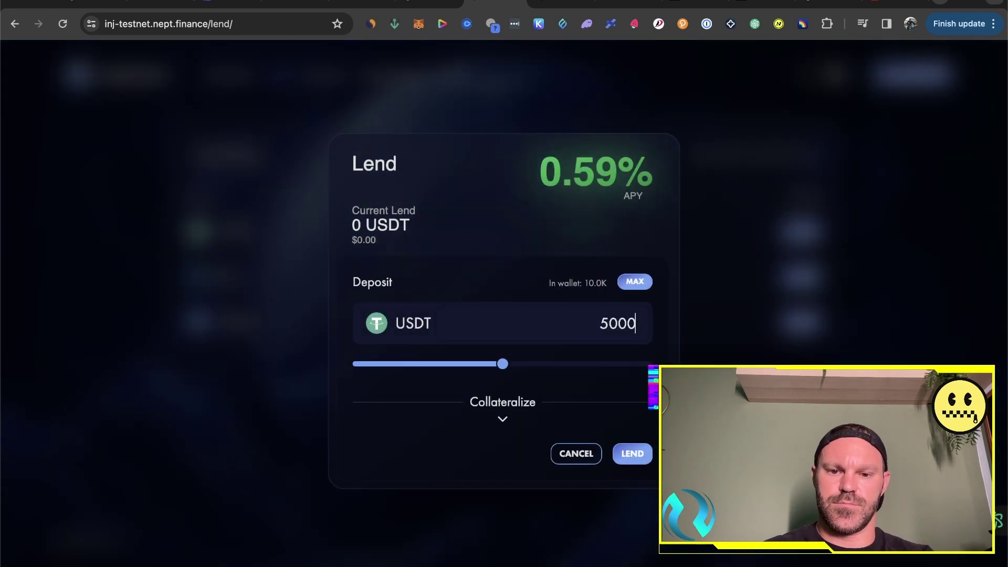
pyautogui.click(634, 453)
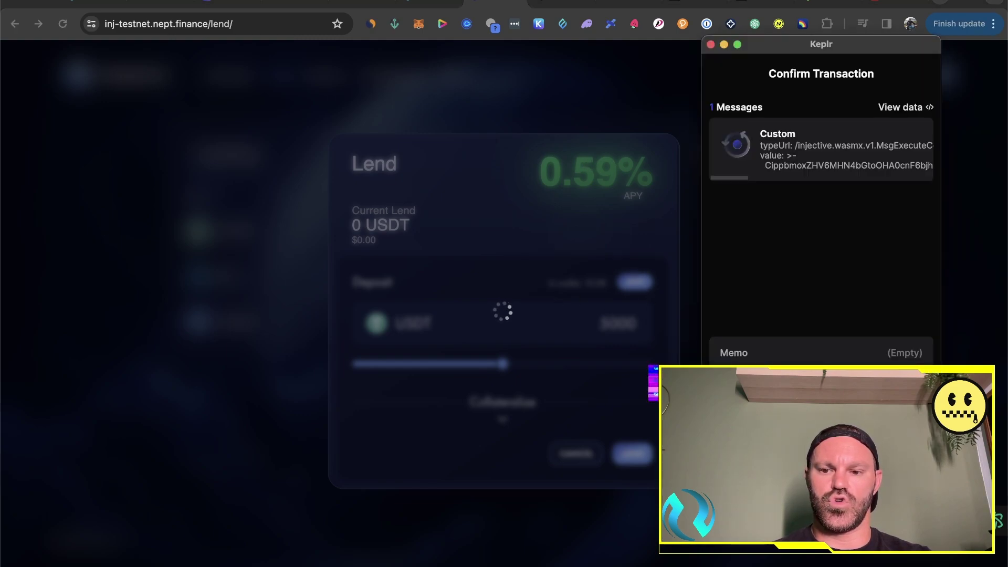
pyautogui.click(821, 531)
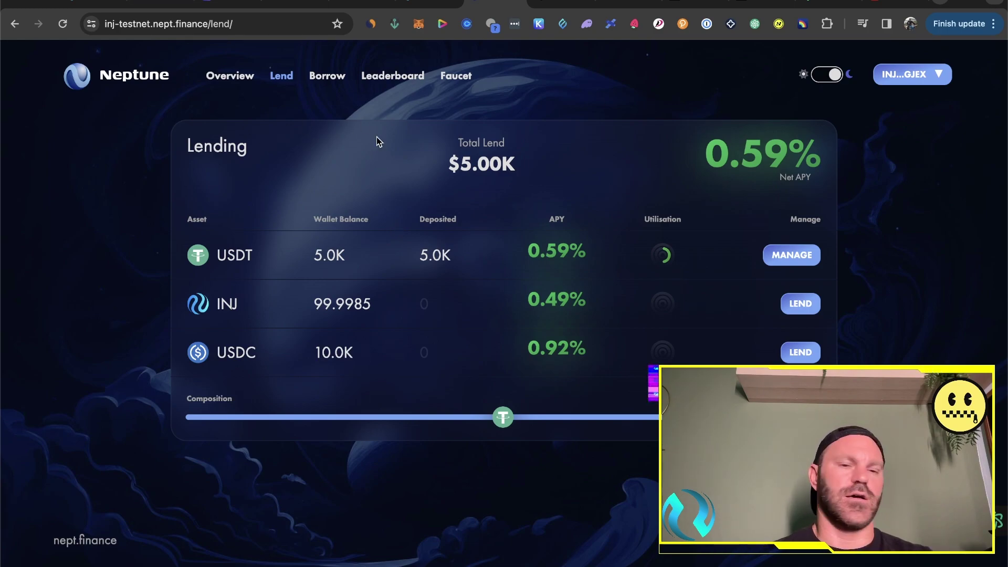
# Step: Go to the Borrow page and find the USDT collateral row
pyautogui.click(328, 78)
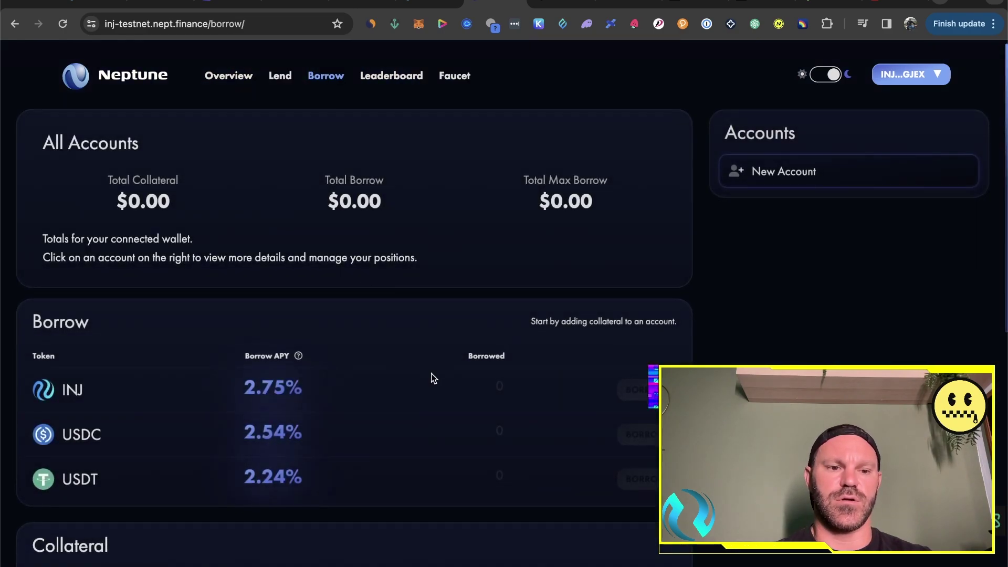
pyautogui.scroll(-3, 419, 361)
pyautogui.scroll(-5, 301, 405)
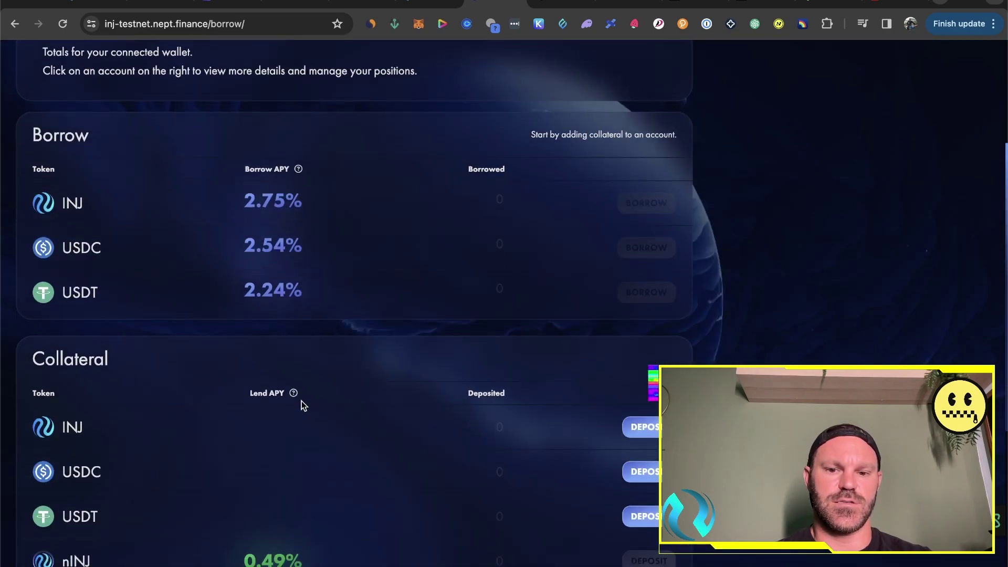
pyautogui.scroll(-4, 301, 405)
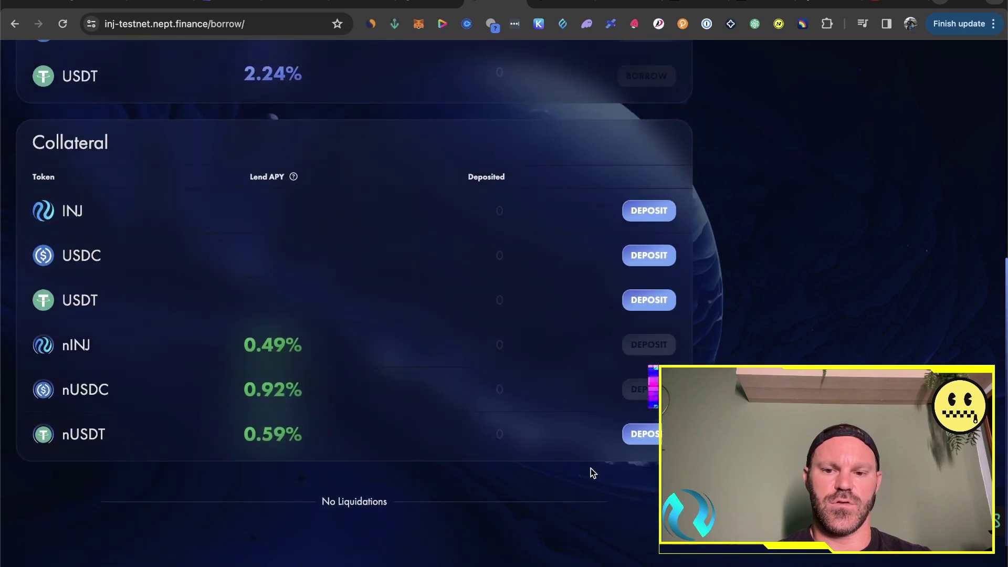
pyautogui.scroll(5, 549, 458)
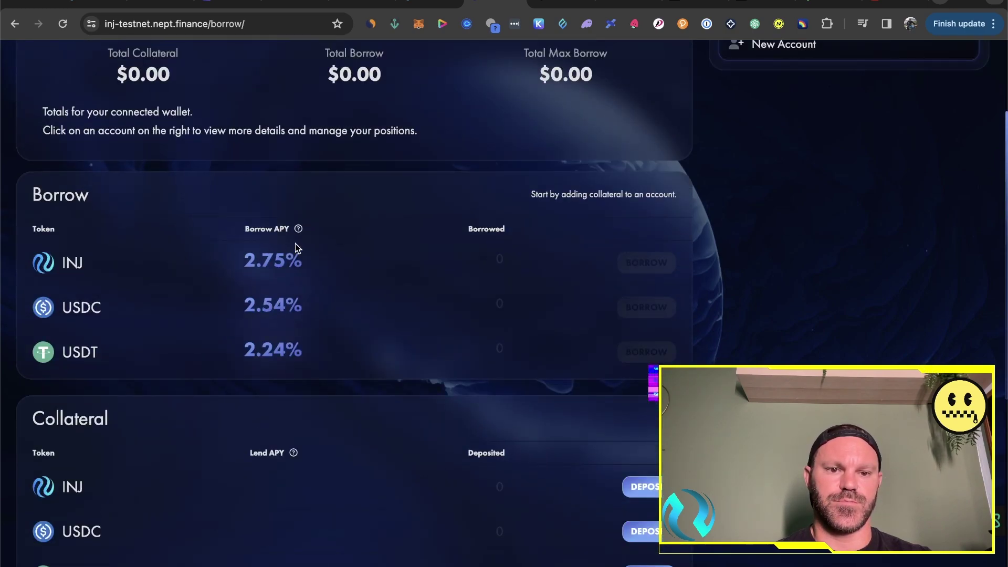
pyautogui.scroll(-5, 641, 434)
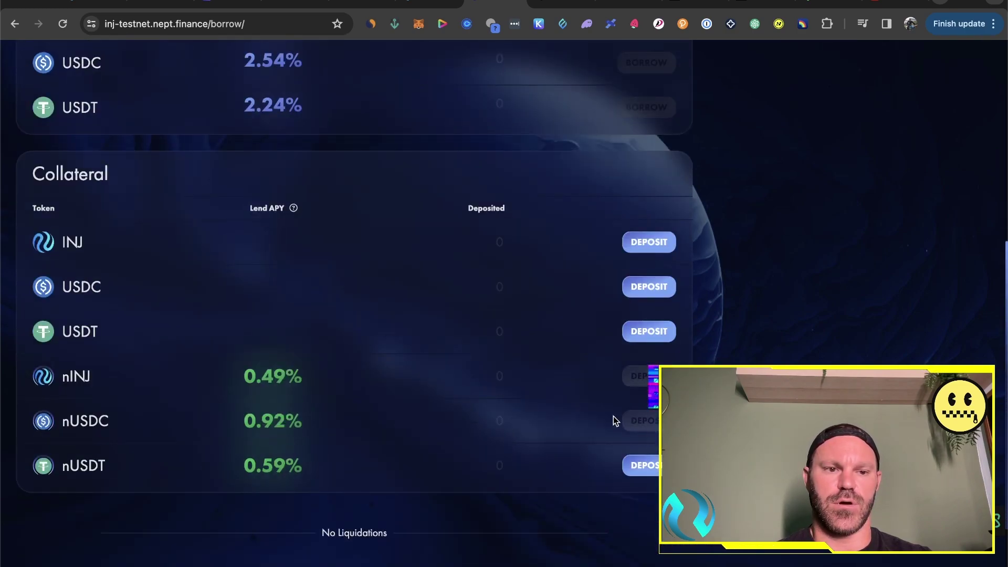
# Step: Add 5000 USDT as collateral and approve the deposit in the wallet
pyautogui.click(650, 331)
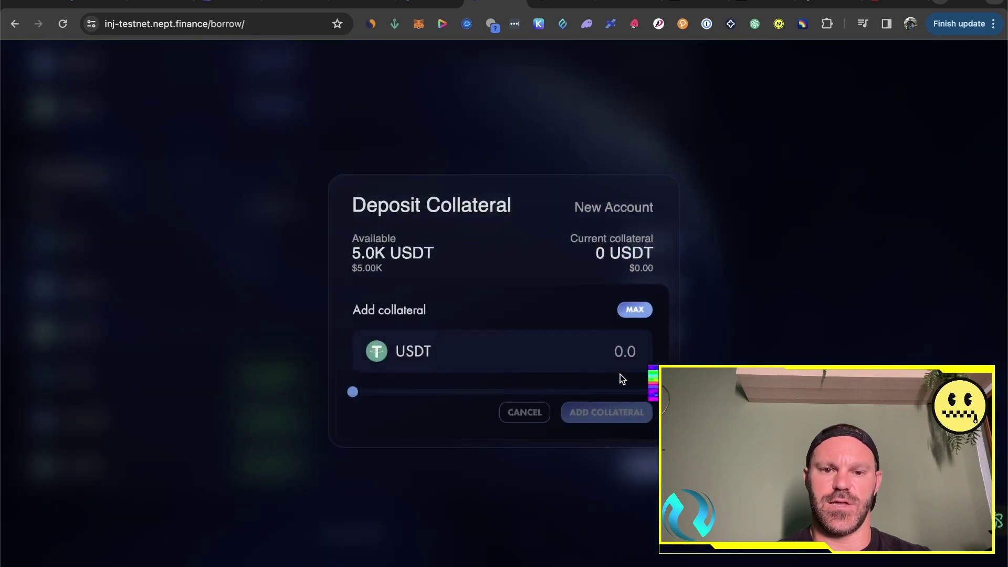
pyautogui.write('5000')
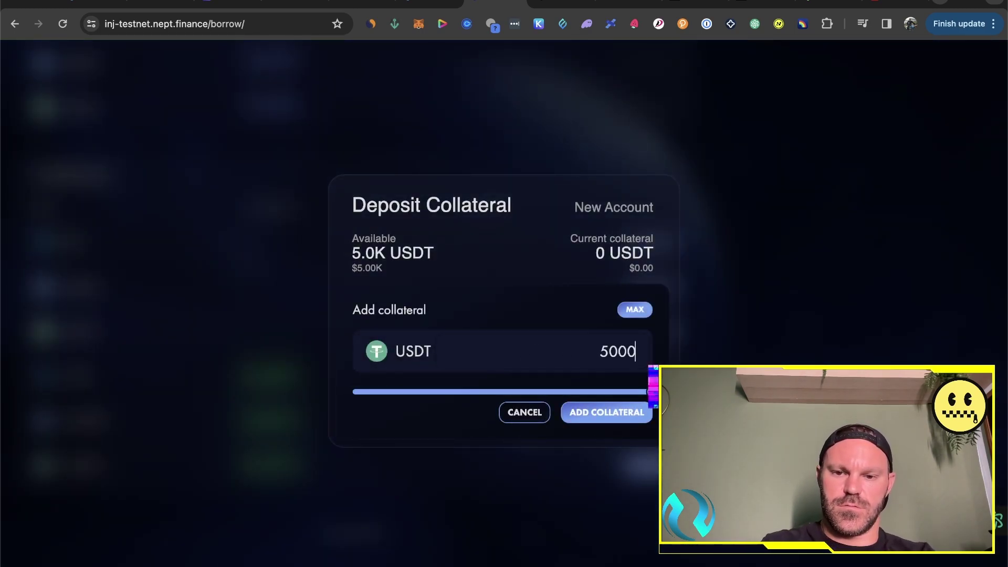
pyautogui.click(631, 410)
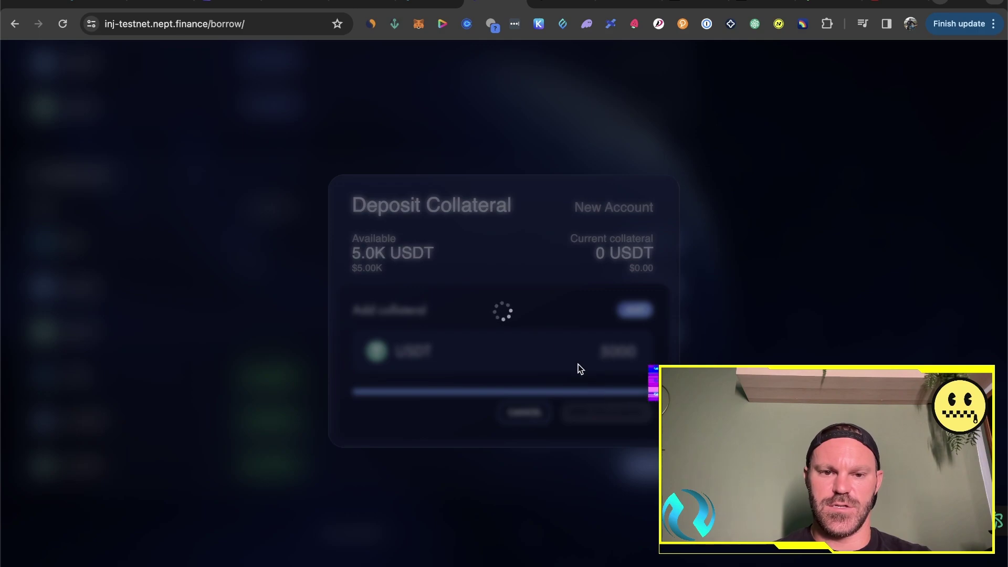
pyautogui.click(544, 338)
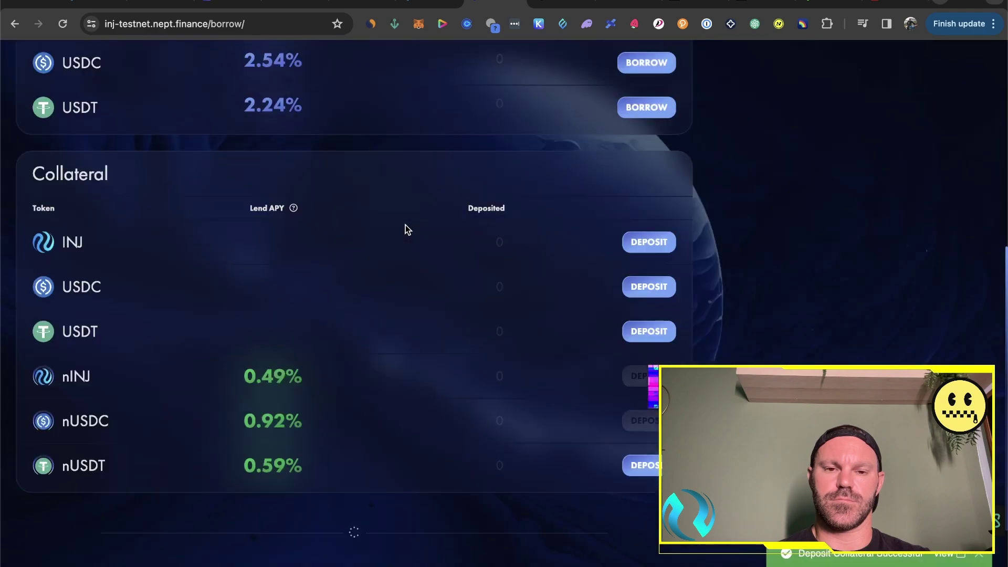
pyautogui.scroll(5, 471, 279)
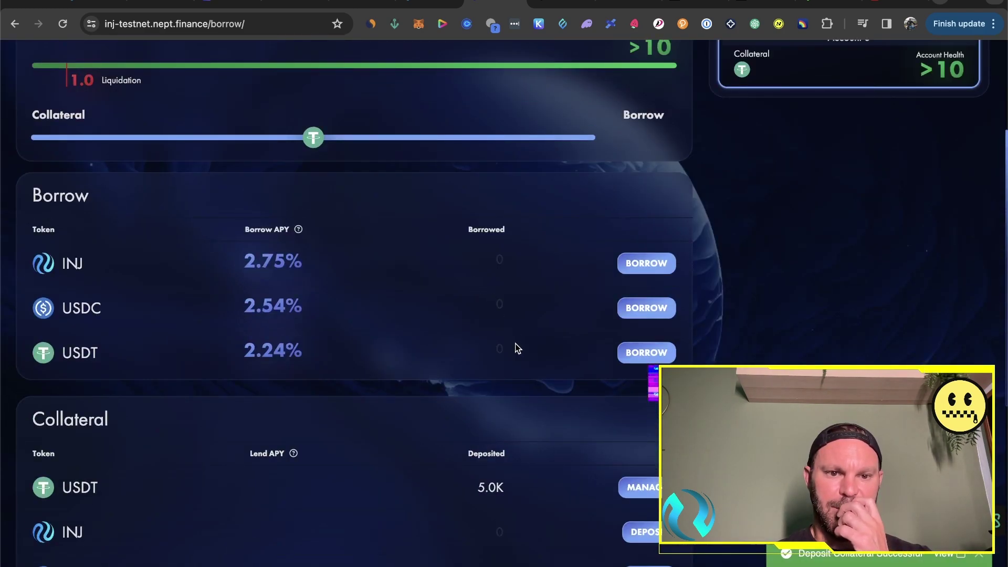
# Step: Borrow 10 INJ against the USDT collateral and approve it in Keplr
pyautogui.click(646, 263)
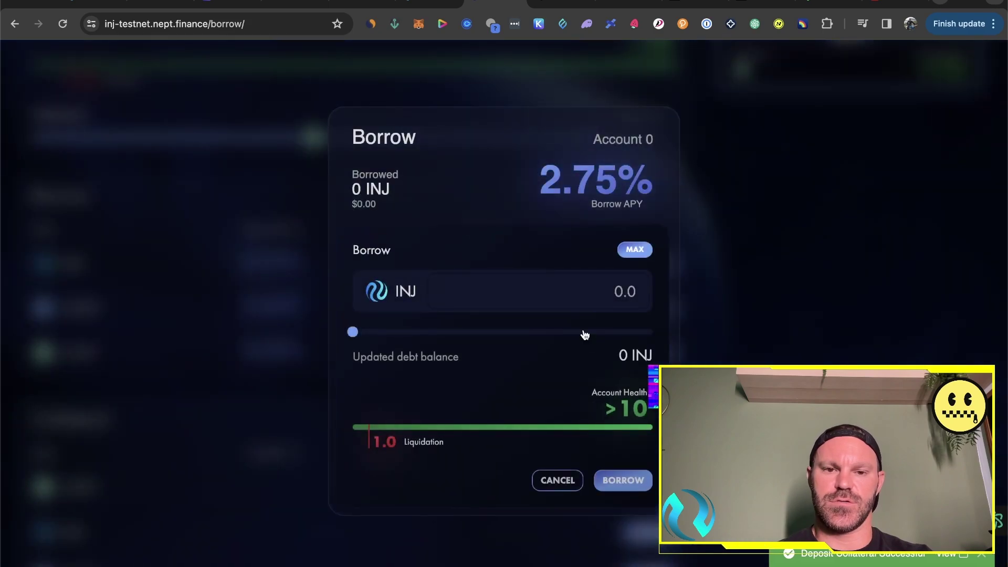
pyautogui.click(627, 291)
pyautogui.write('100')
pyautogui.press('BackSpace')
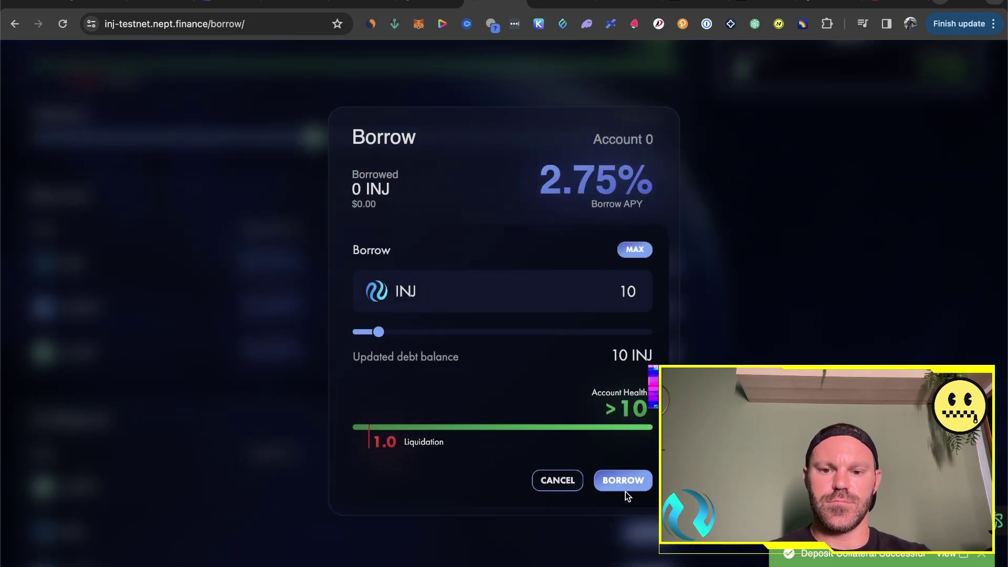
pyautogui.click(626, 493)
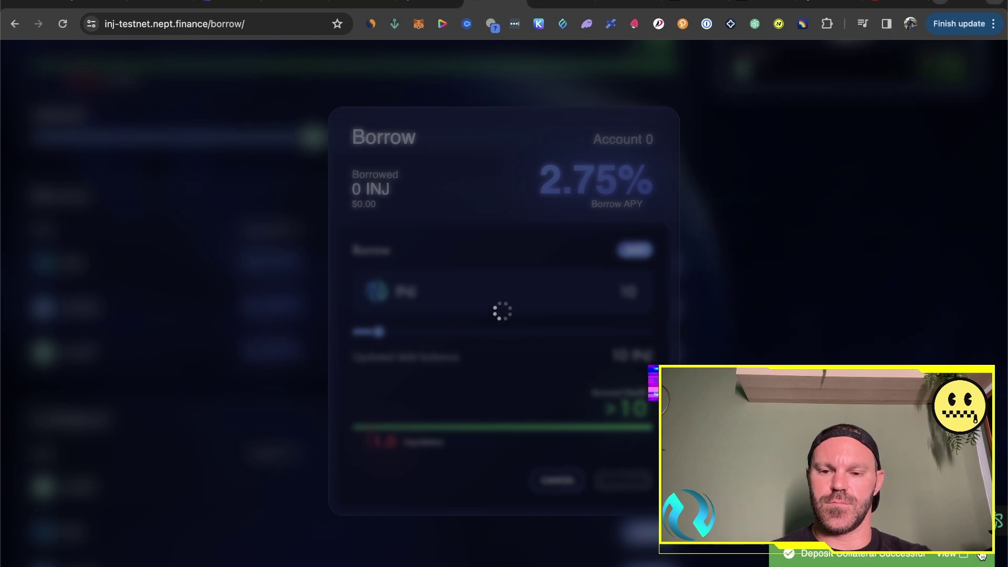
pyautogui.click(537, 24)
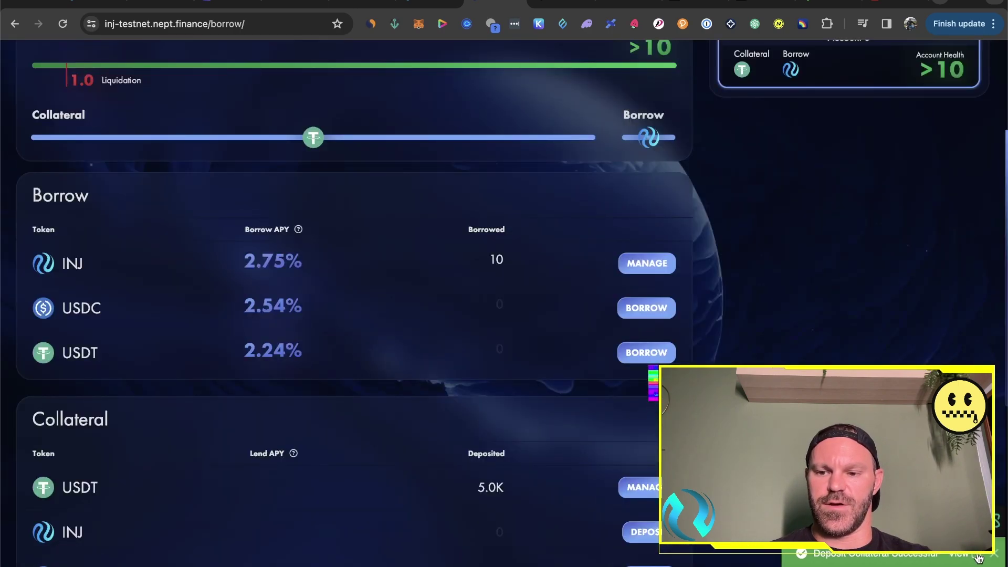
pyautogui.scroll(-1, 658, 347)
pyautogui.scroll(5, 658, 346)
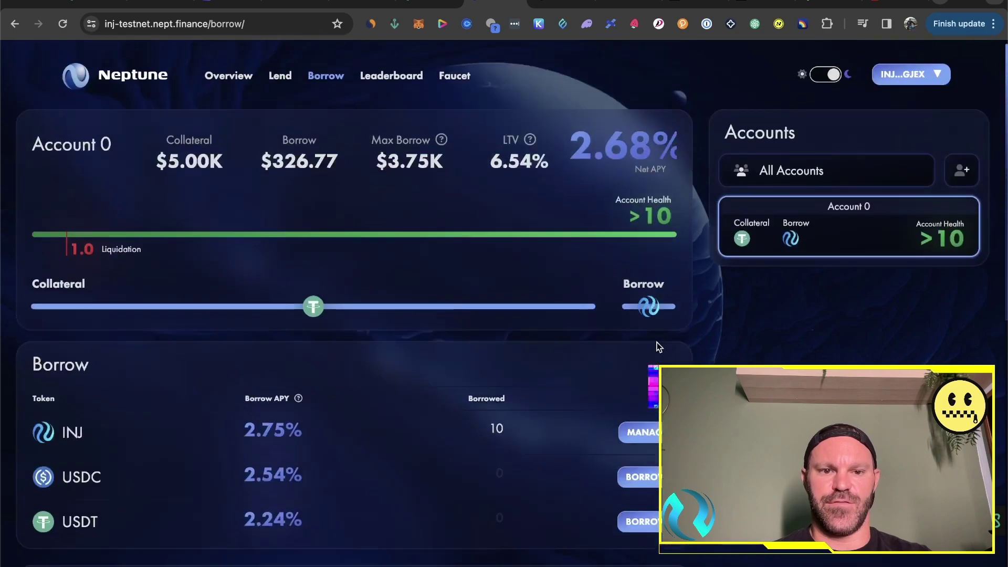
pyautogui.moveTo(361, 147)
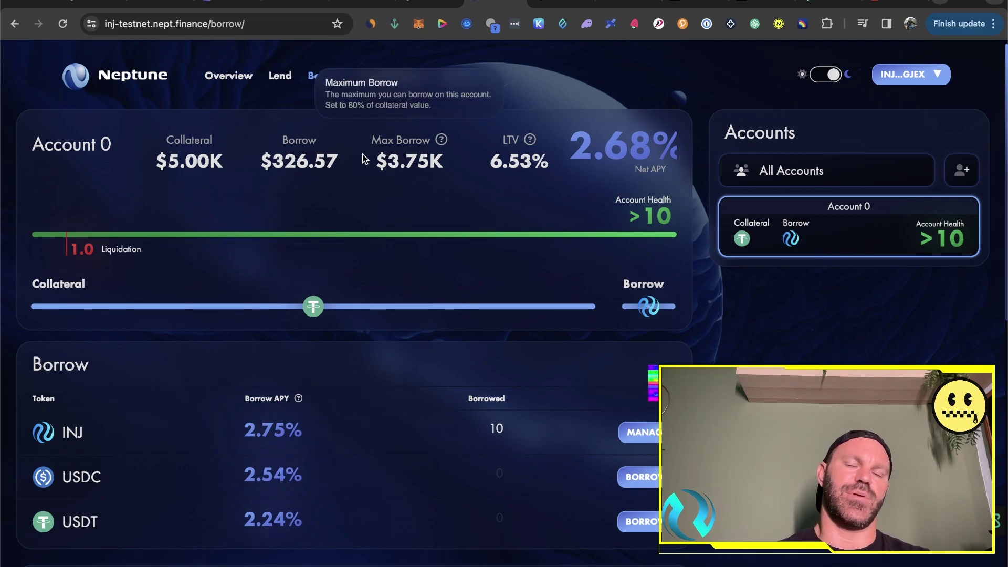
# Step: Check the Leaderboard, where the wallet ranks 7630th of 12647 with 50.075 points
pyautogui.moveTo(603, 176)
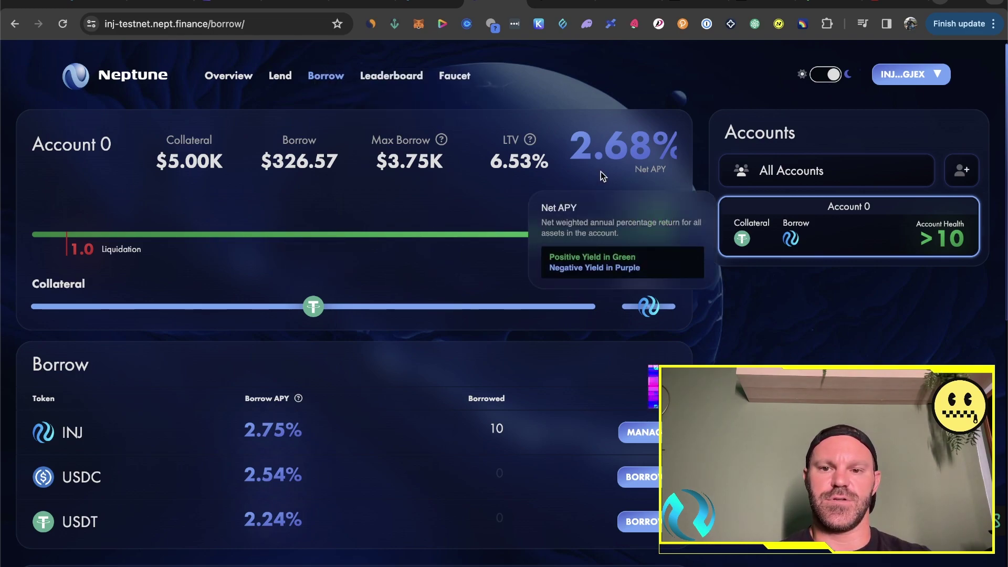
pyautogui.click(412, 80)
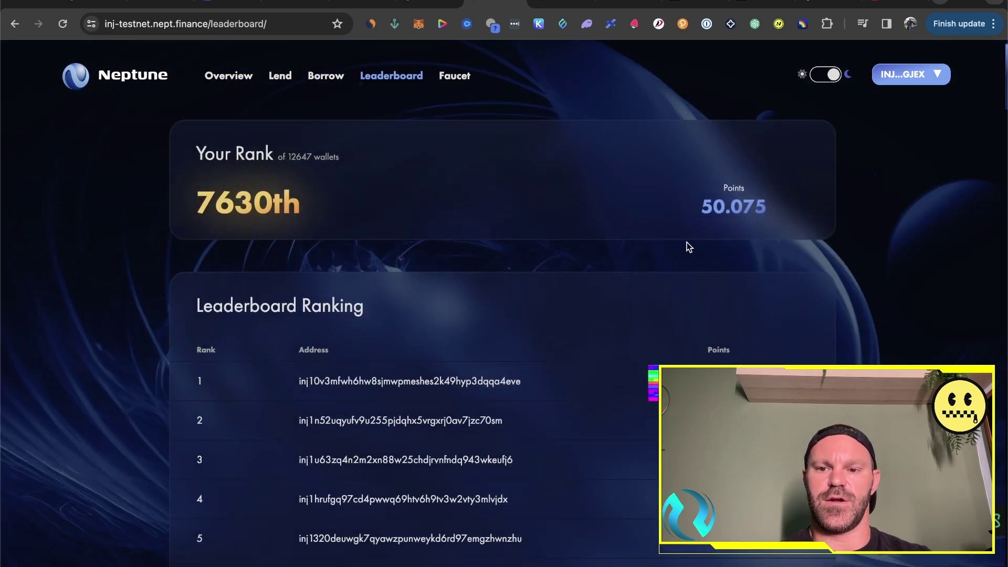
pyautogui.scroll(-15, 702, 350)
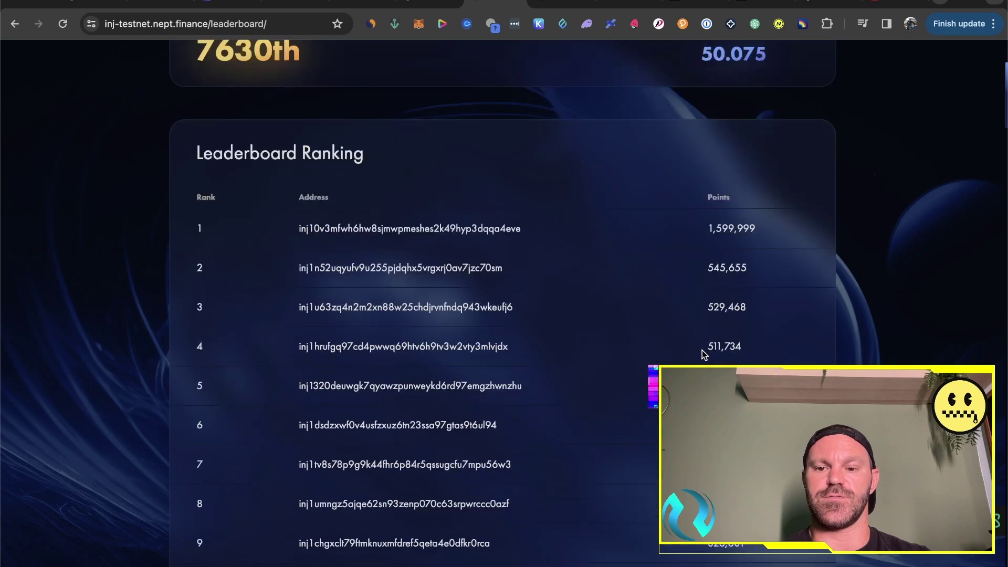
pyautogui.scroll(15, 701, 344)
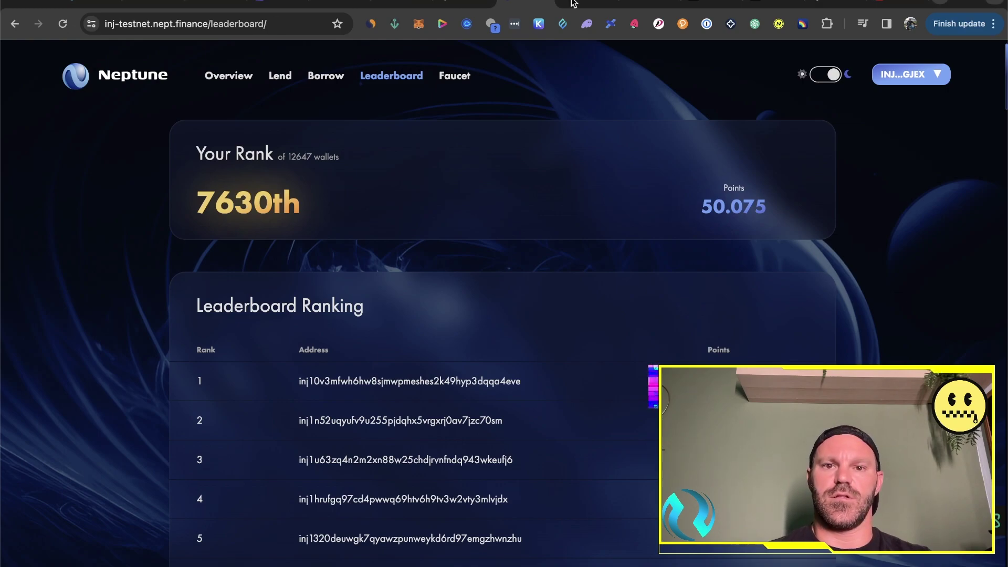
pyautogui.click(531, 5)
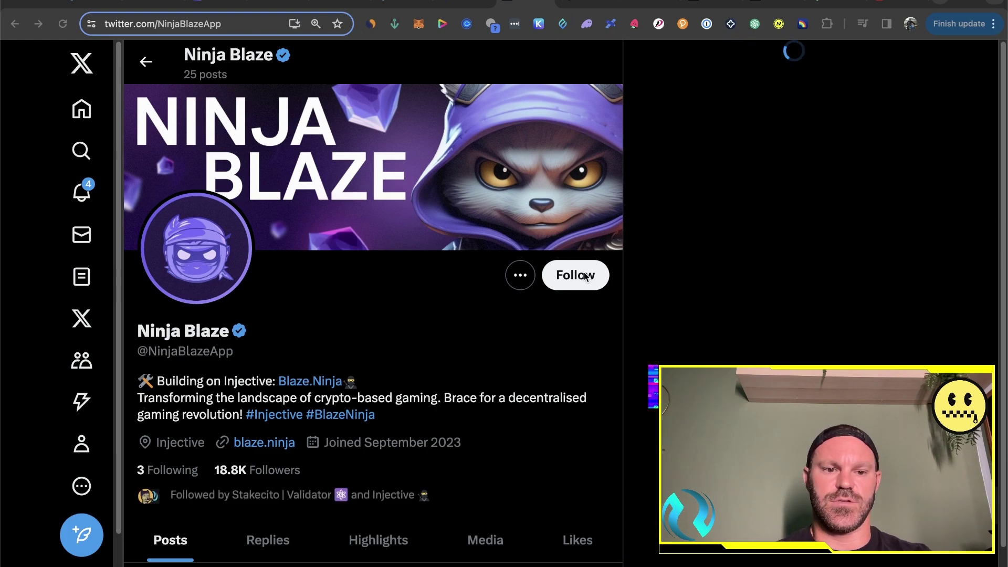
pyautogui.scroll(-1, 506, 289)
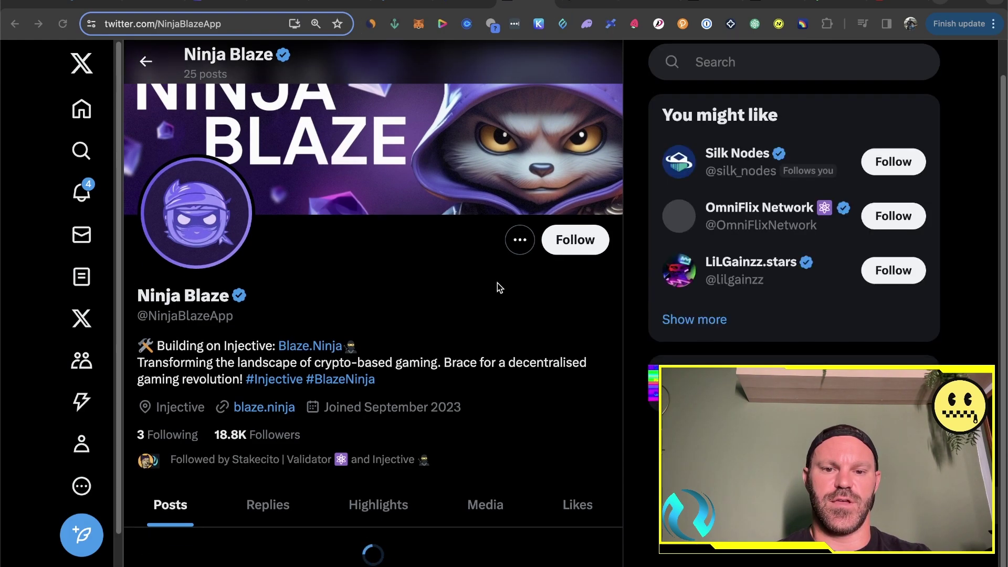
# Step: Replace the Galxe campaign page with testnet.blaze.ninja
pyautogui.click(573, 1)
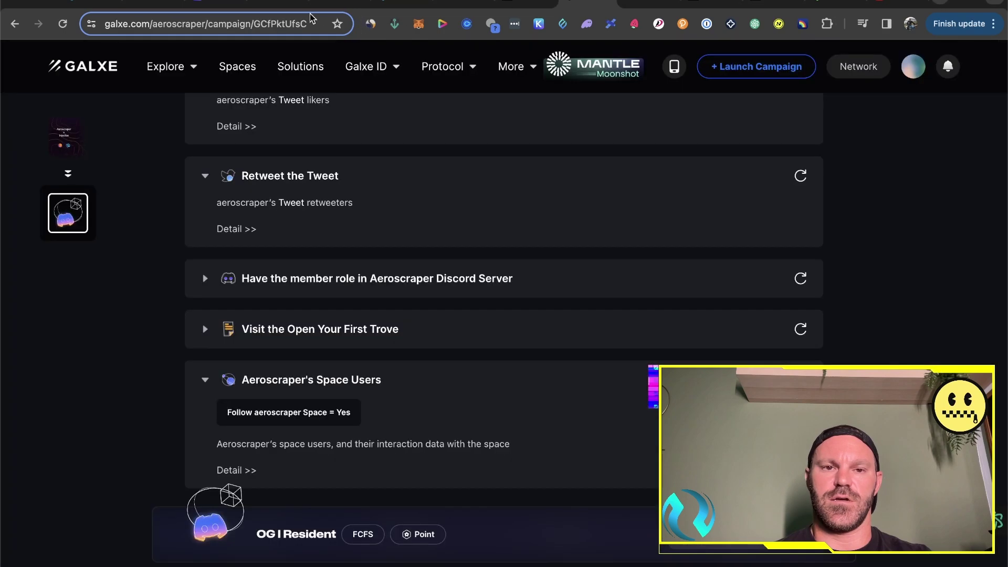
pyautogui.click(271, 19)
pyautogui.write('testnet.blaze.ninja')
pyautogui.press('Return')
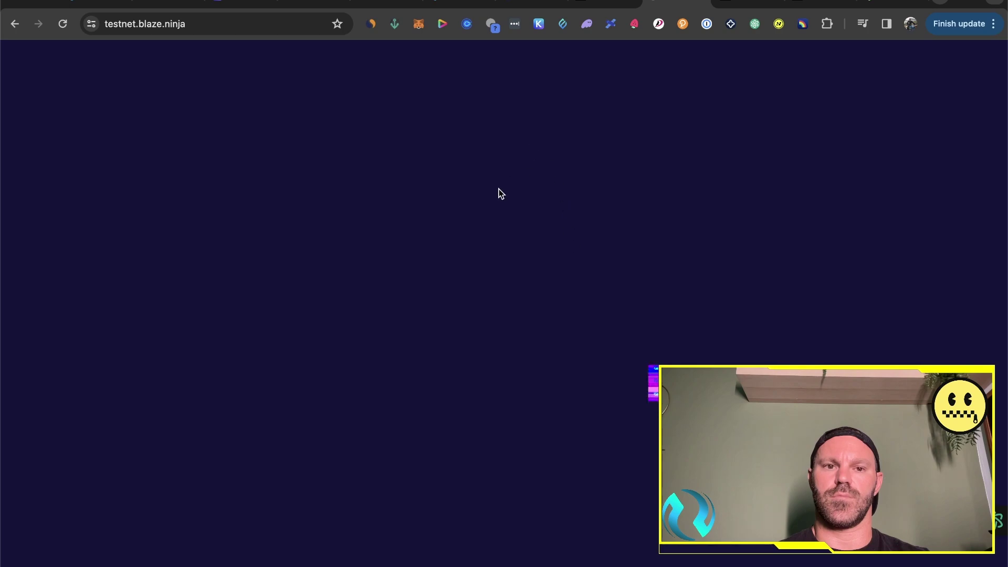
# Step: Follow the blaze.ninja link from the Twitter profile and Play now to reach the testnet home page
pyautogui.click(604, 4)
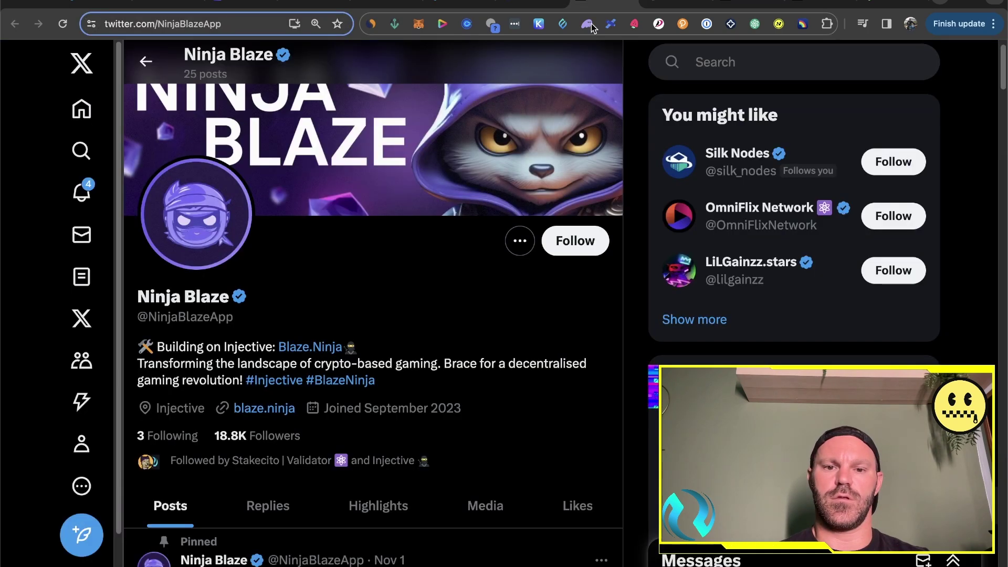
pyautogui.click(264, 410)
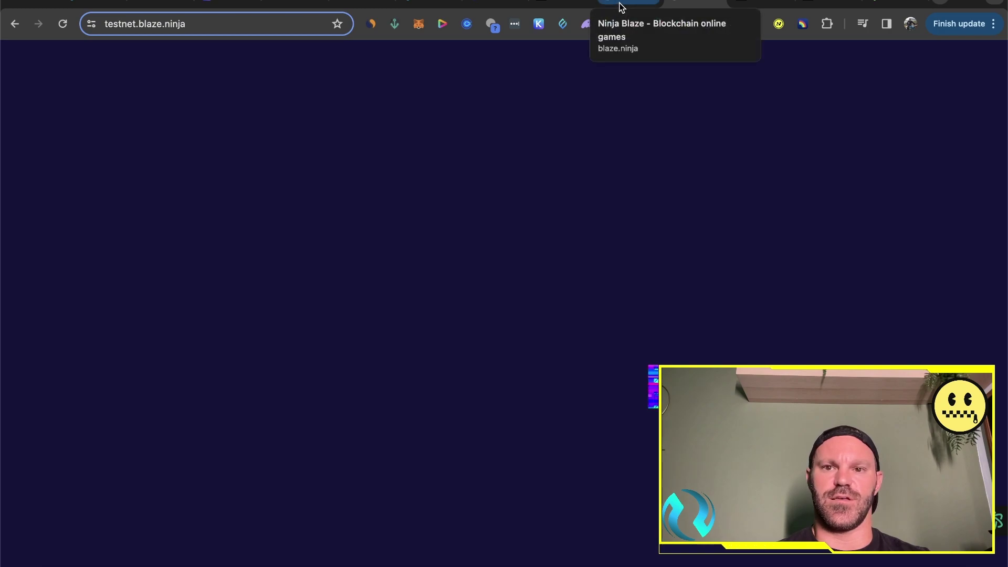
pyautogui.click(462, 377)
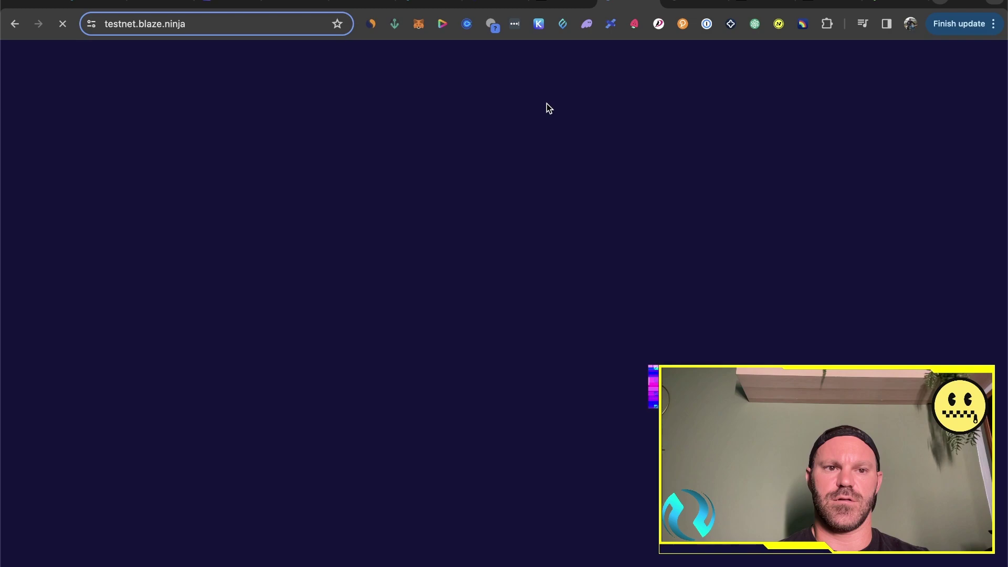
pyautogui.moveTo(623, 3)
pyautogui.mouseDown()
pyautogui.moveTo(685, 1)
pyautogui.moveTo(629, 3)
pyautogui.mouseUp()
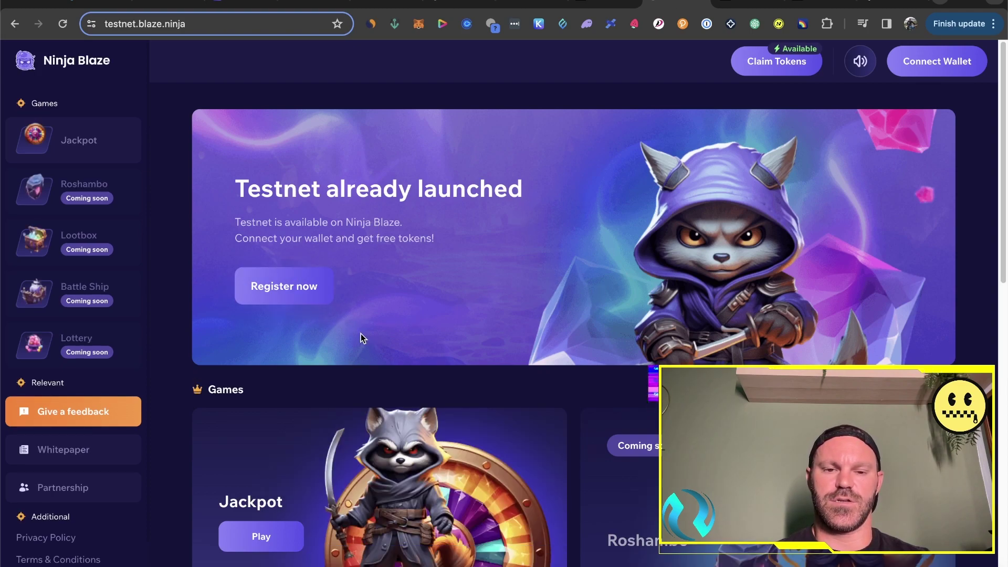
# Step: Start a testnet account with the Keplr wallet and enter the nickname WhisperNode
pyautogui.click(268, 287)
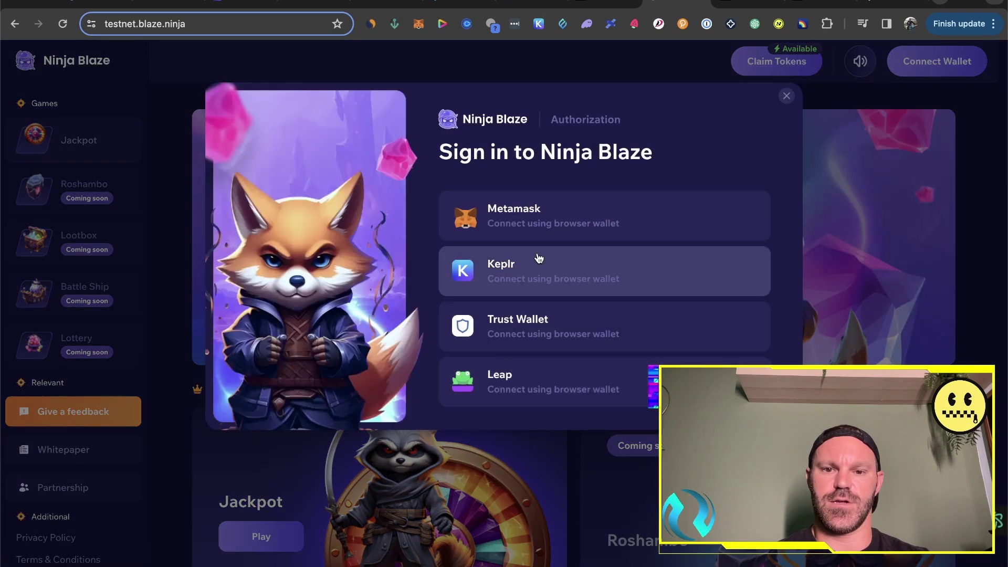
pyautogui.click(536, 261)
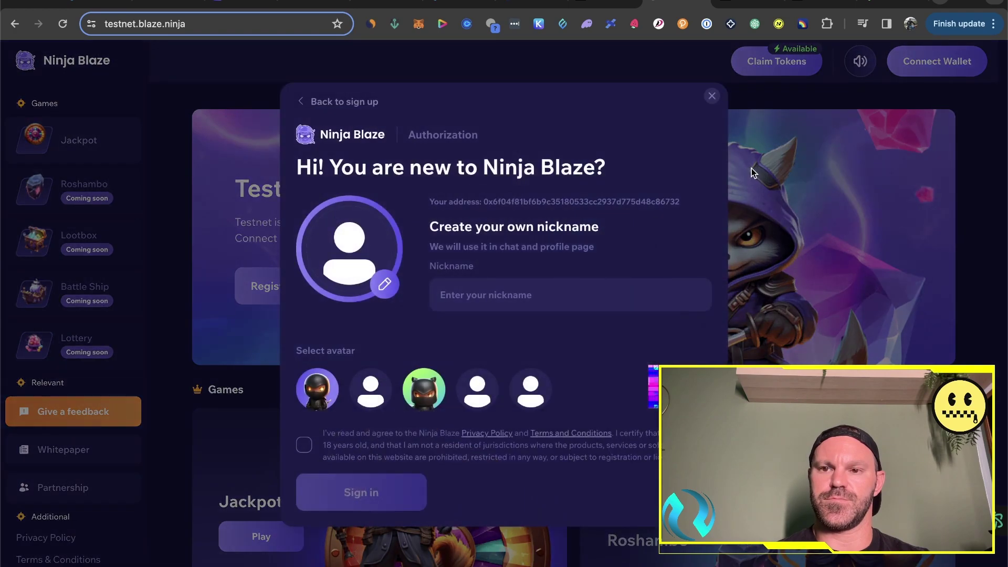
pyautogui.click(522, 299)
pyautogui.write('WhisperNode')
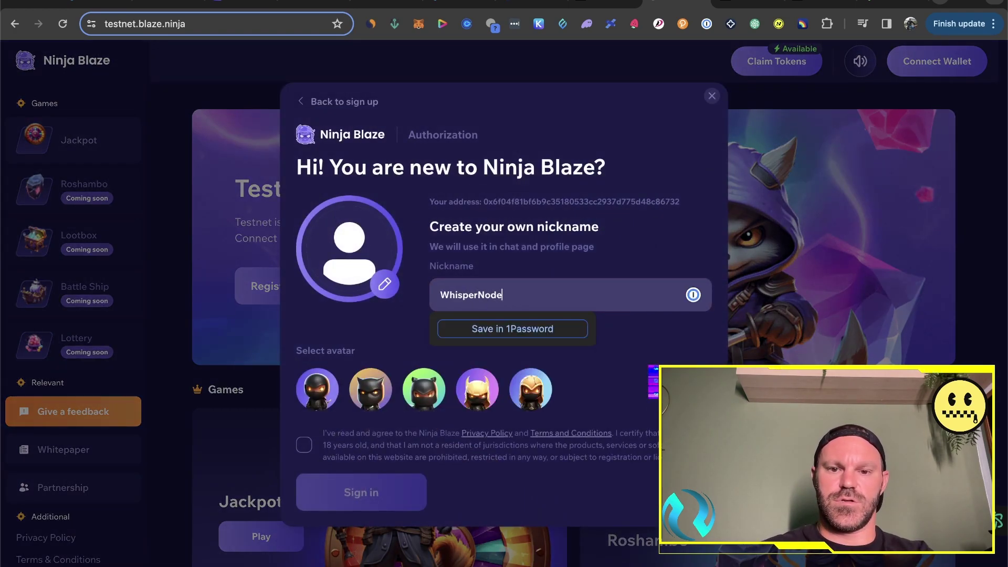
pyautogui.click(620, 239)
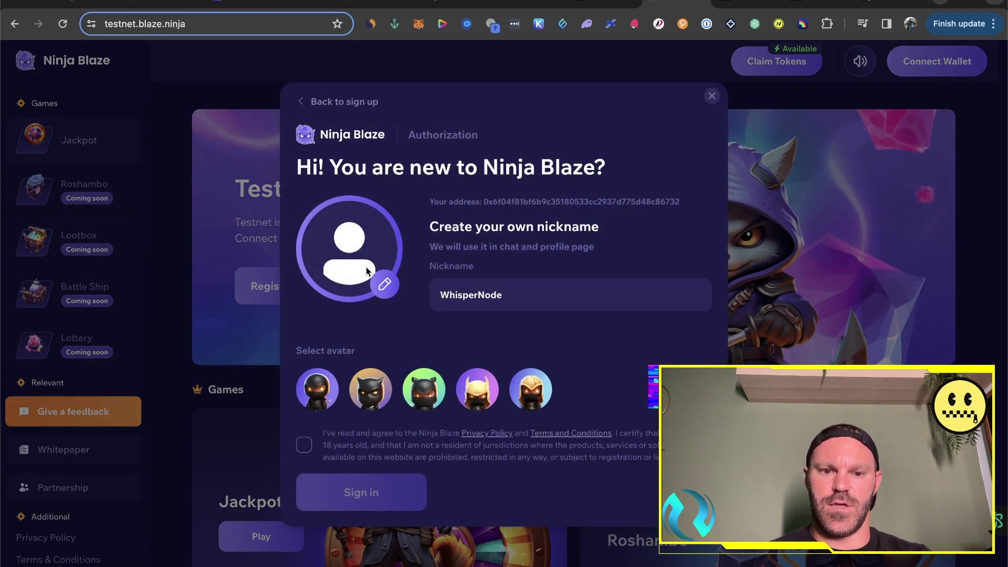
# Step: Search Downloads for a 'whispernode' avatar image, then cancel the upload
pyautogui.click(385, 284)
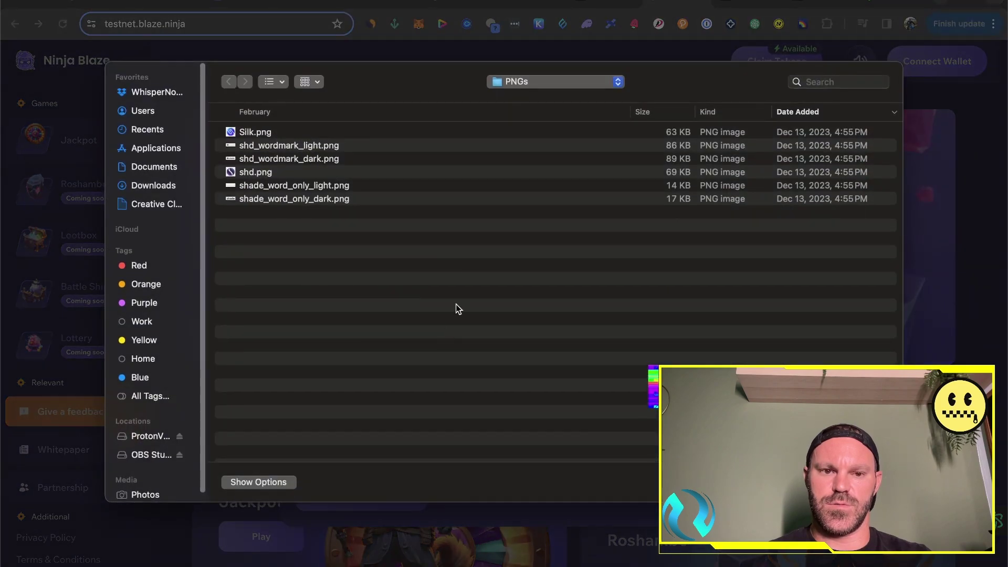
pyautogui.click(582, 80)
pyautogui.click(560, 107)
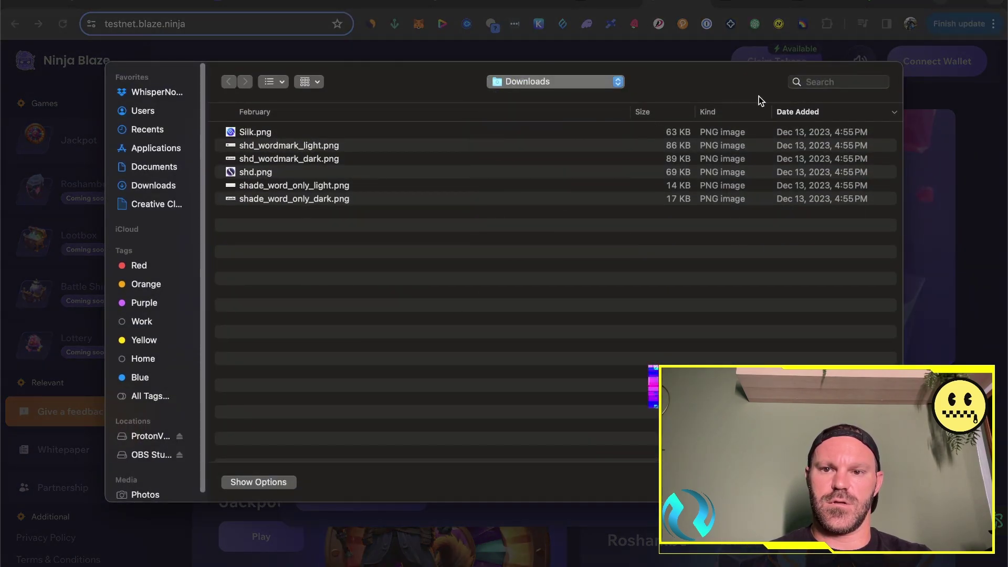
pyautogui.click(827, 82)
pyautogui.write('whsipernode')
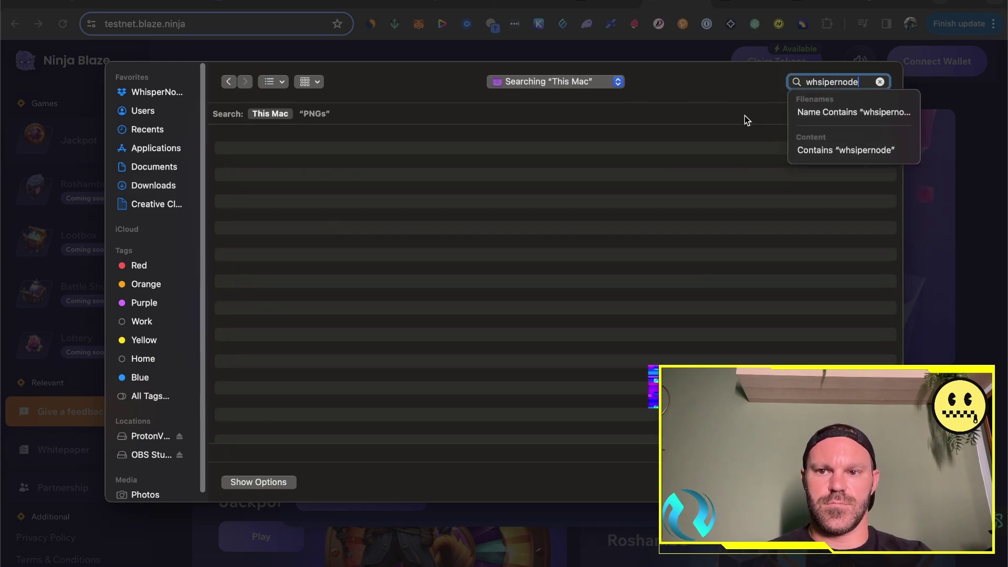
pyautogui.doubleClick(828, 84)
pyautogui.write('whispernod')
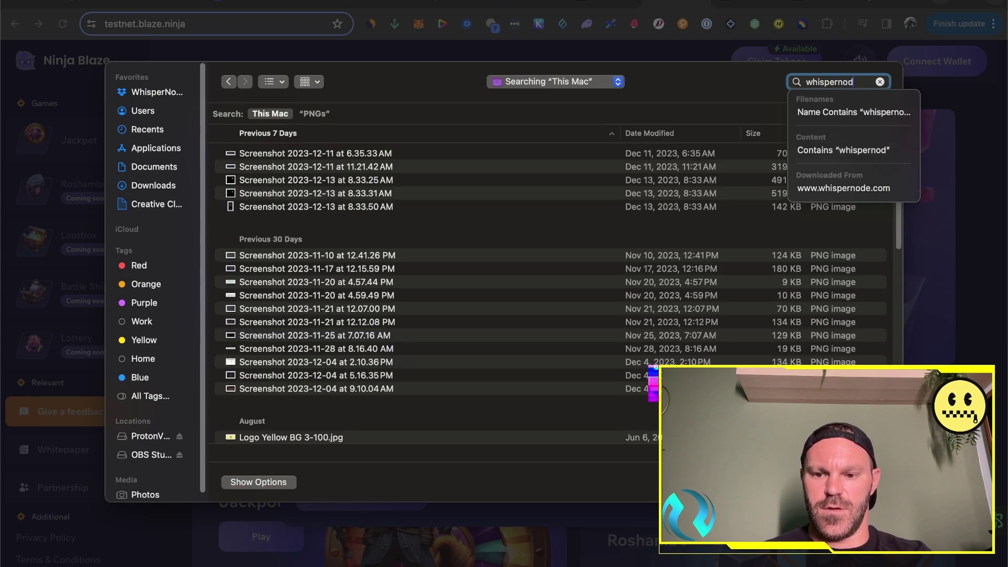
pyautogui.press('Escape')
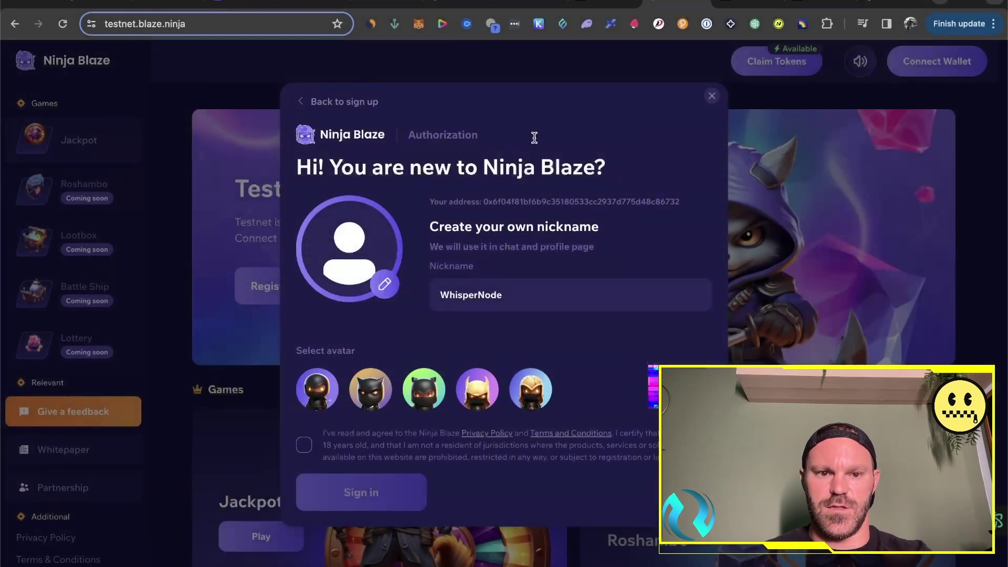
# Step: Choose the green-background ninja avatar, accept the terms, and sign in, confirming in Keplr
pyautogui.click(432, 383)
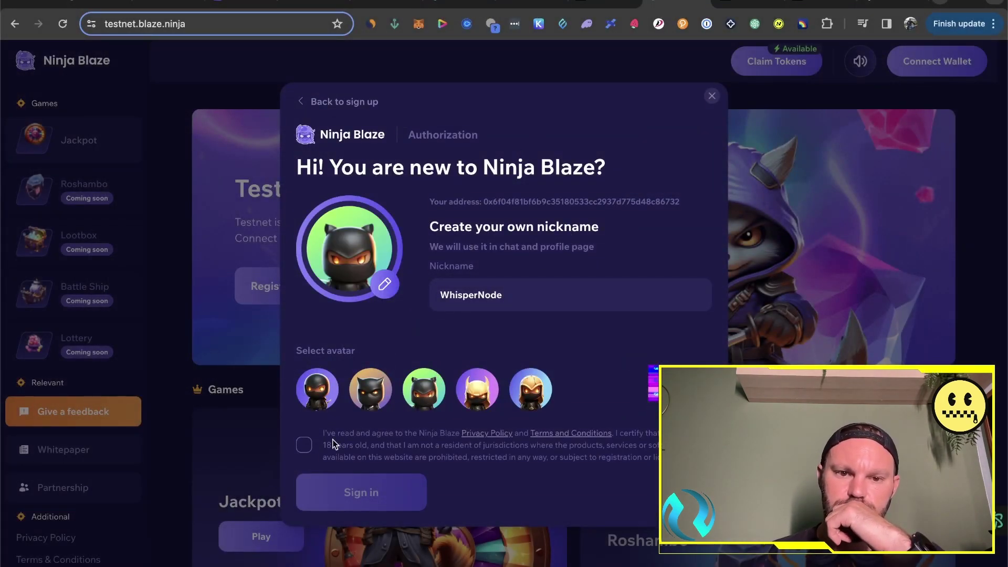
pyautogui.click(304, 445)
pyautogui.click(360, 491)
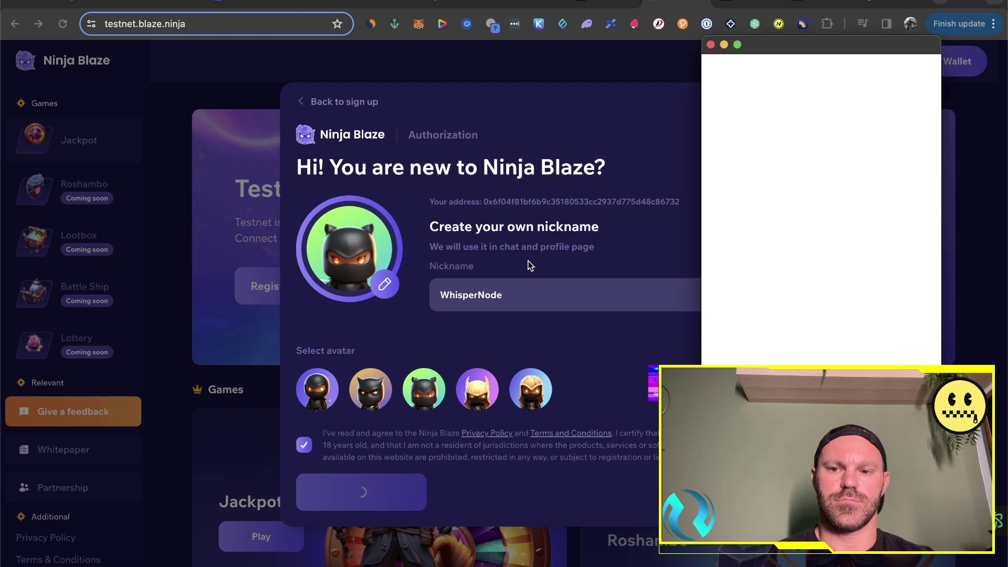
pyautogui.click(883, 425)
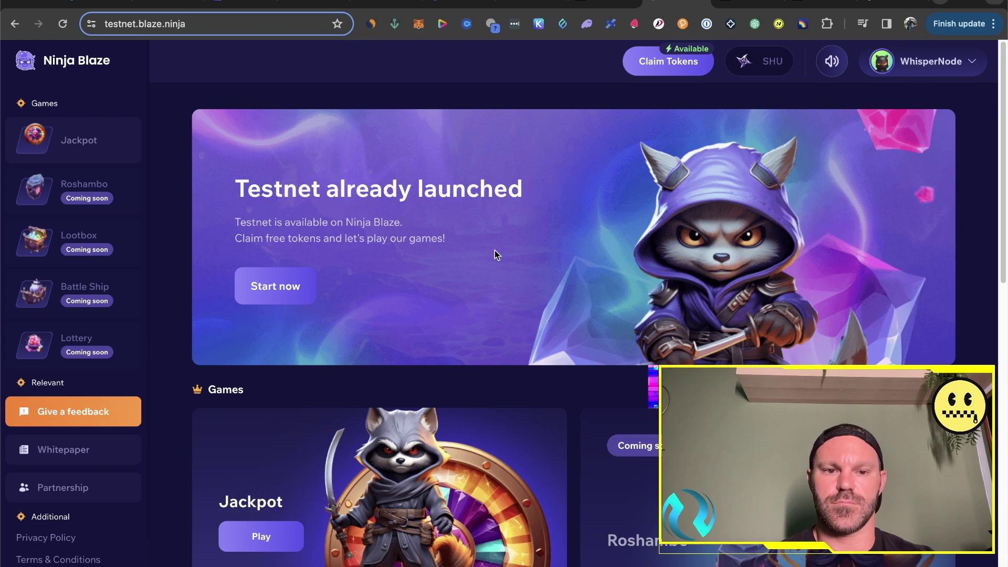
# Step: Check Shuriken mission progress (0/2 completed) and open the Galxe campaign in a new tab
pyautogui.click(656, 67)
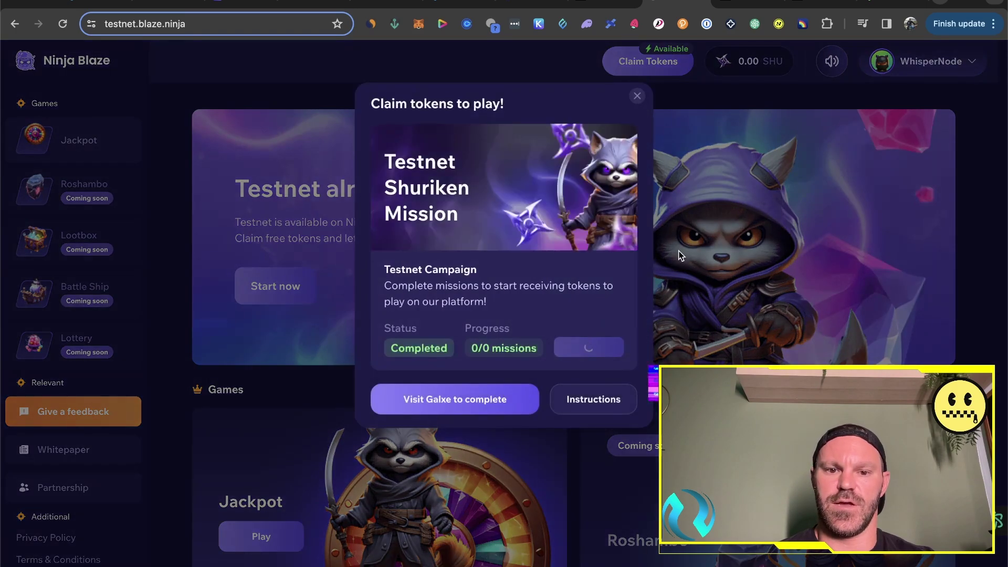
pyautogui.click(596, 350)
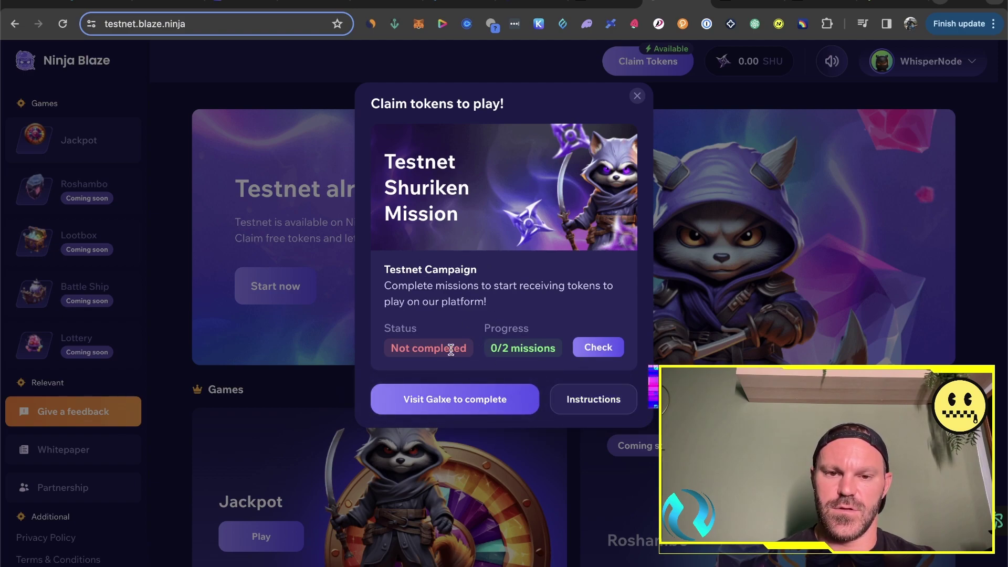
pyautogui.click(498, 400)
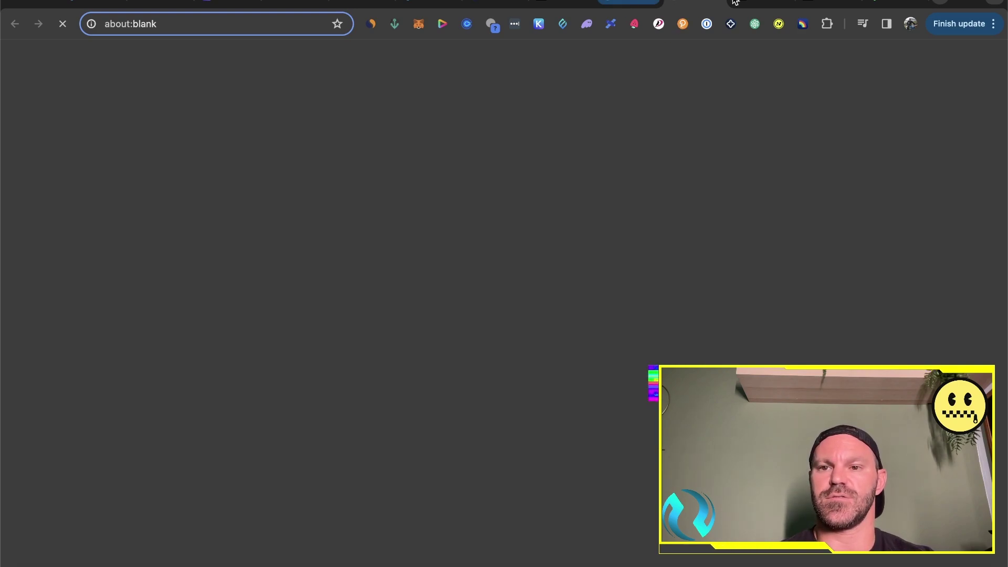
pyautogui.click(630, 2)
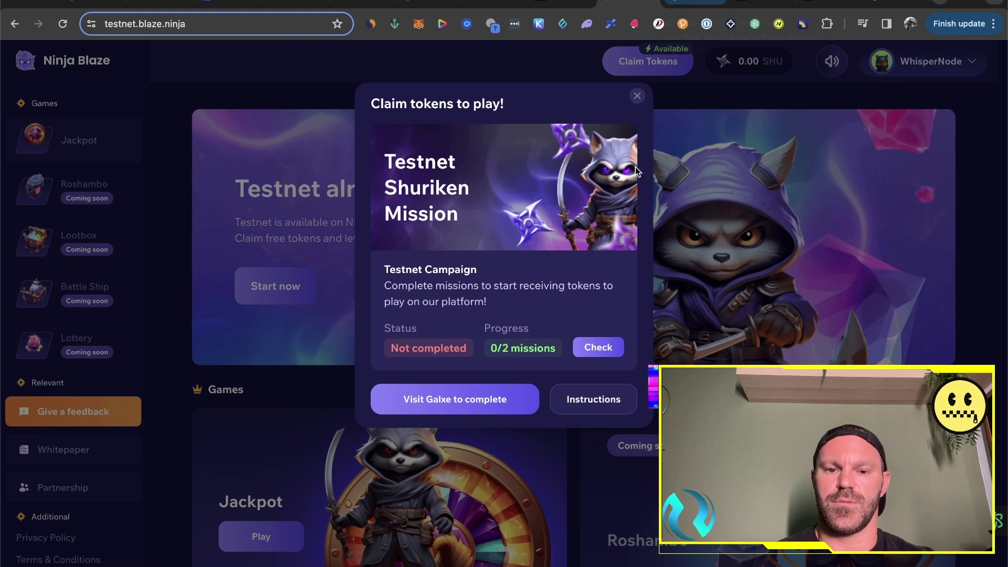
# Step: Review the Galxe campaign's Verified Discord role and ninjablaze Space follow tasks, then return to Ninja Blaze
pyautogui.click(686, 2)
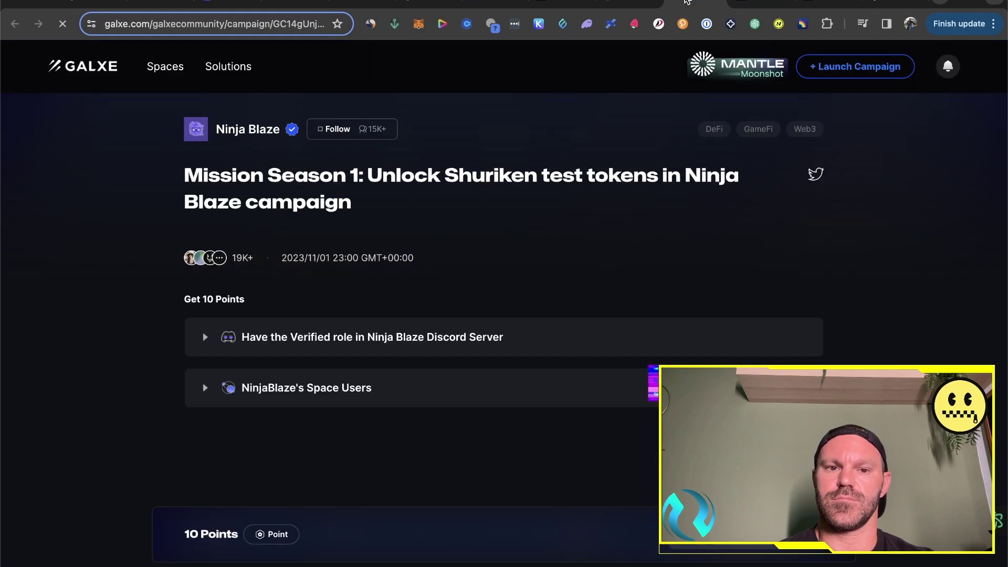
pyautogui.scroll(-2, 533, 371)
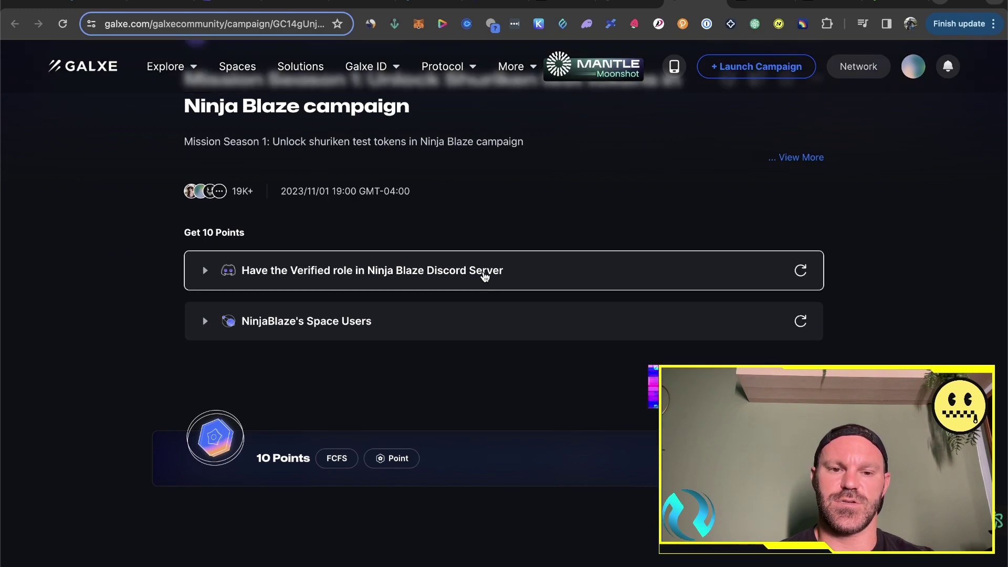
pyautogui.click(635, 337)
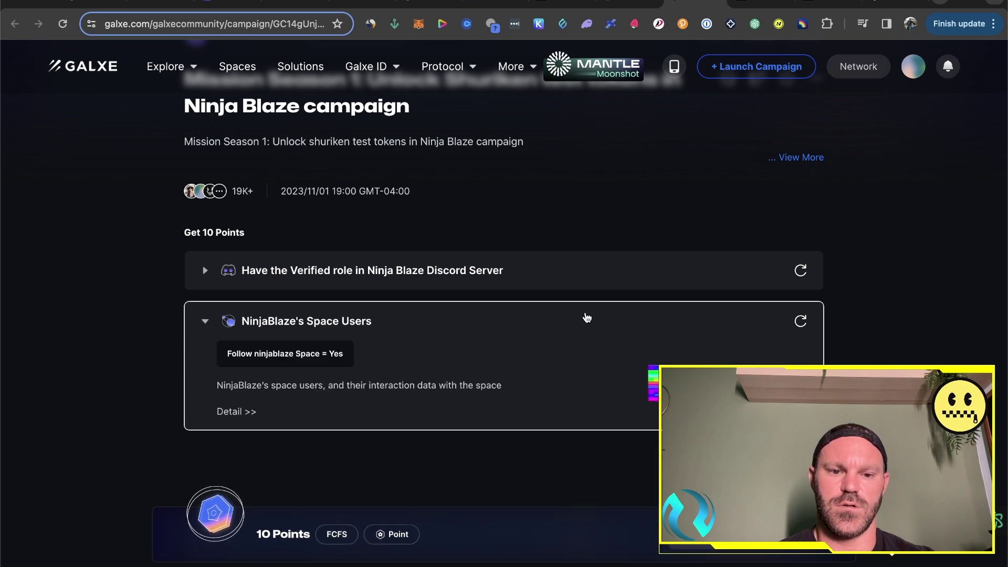
pyautogui.scroll(-1, 586, 317)
pyautogui.scroll(3, 585, 315)
pyautogui.click(620, 3)
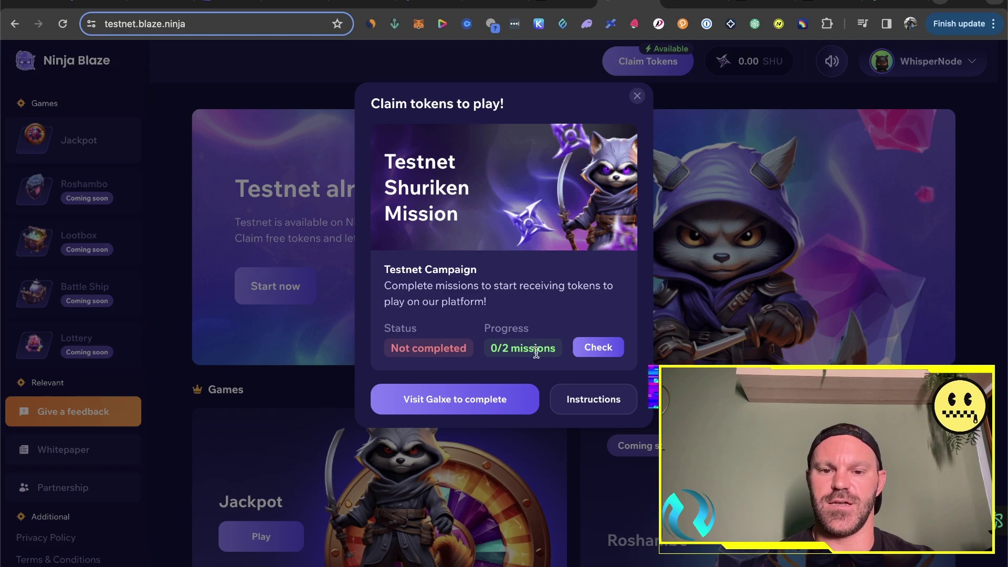
# Step: Close the claim dialog, open Jackpot, enter a 10 SHU bet, and browse Last wins
pyautogui.click(637, 97)
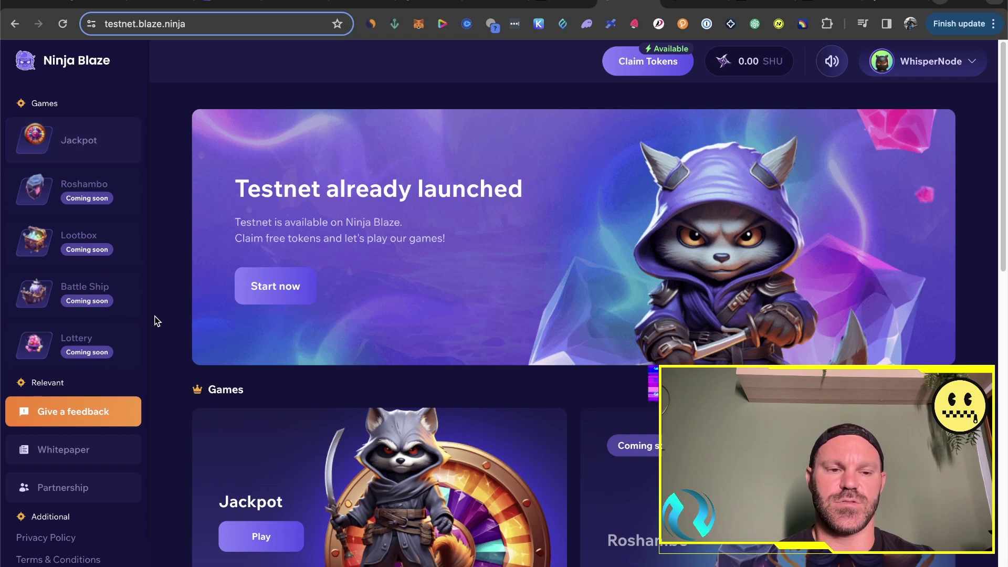
pyautogui.click(121, 137)
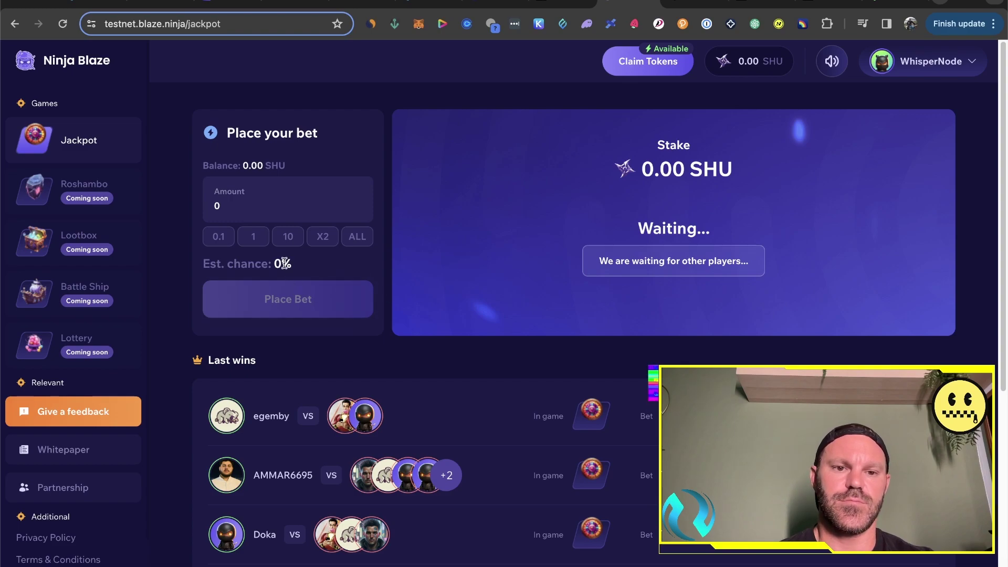
pyautogui.click(284, 244)
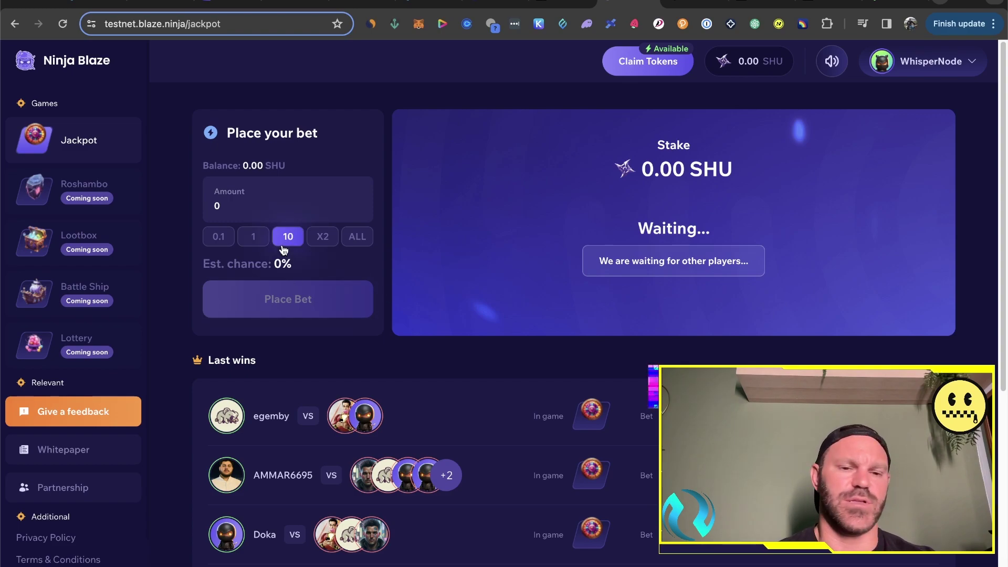
pyautogui.click(289, 241)
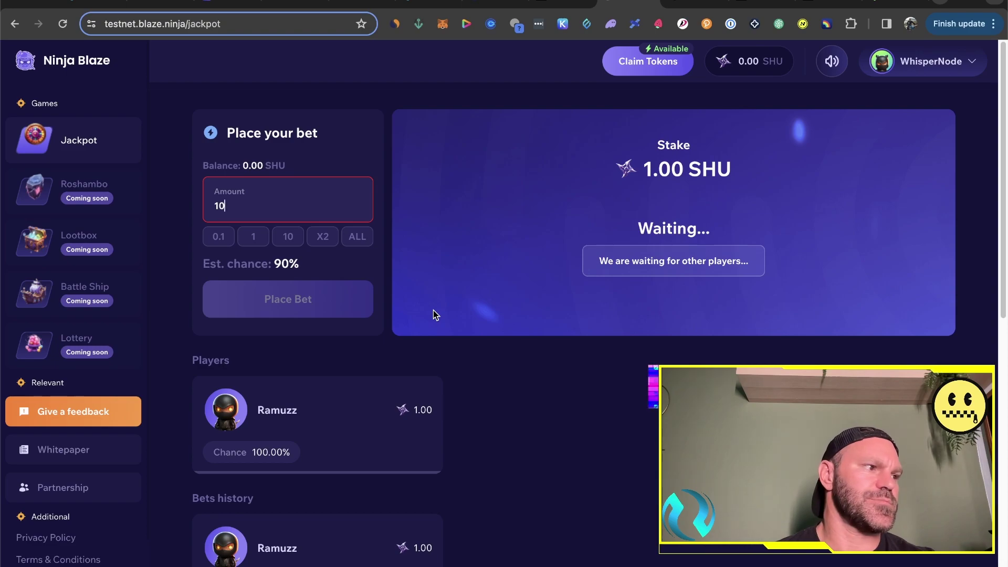
pyautogui.scroll(-3, 577, 398)
pyautogui.scroll(-7, 577, 398)
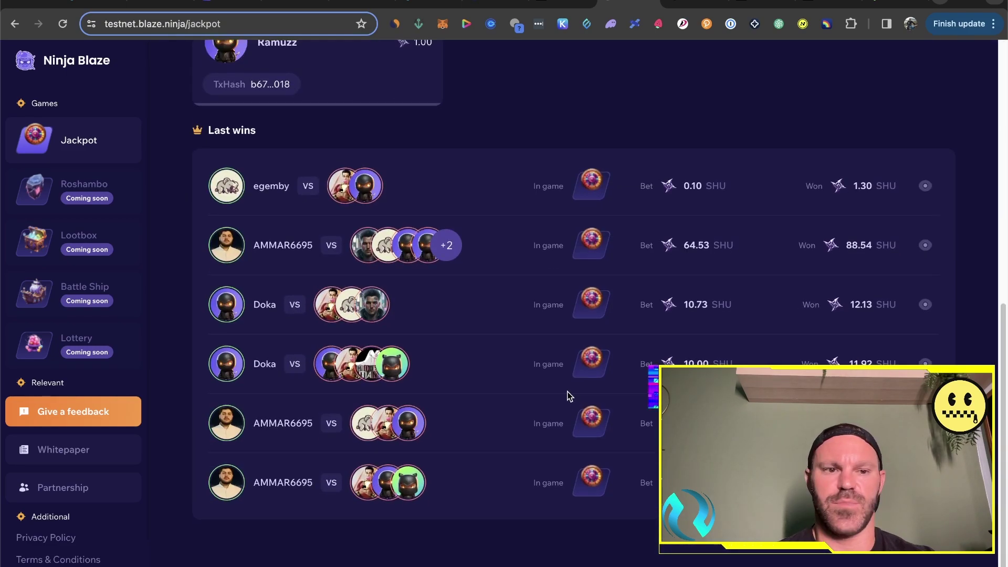
pyautogui.scroll(2, 573, 398)
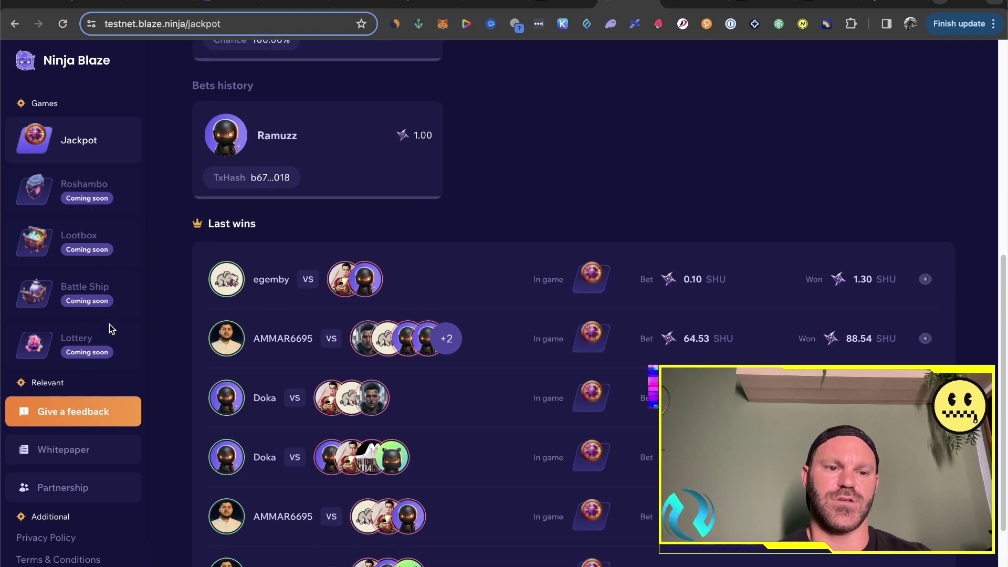
pyautogui.scroll(-1, 121, 370)
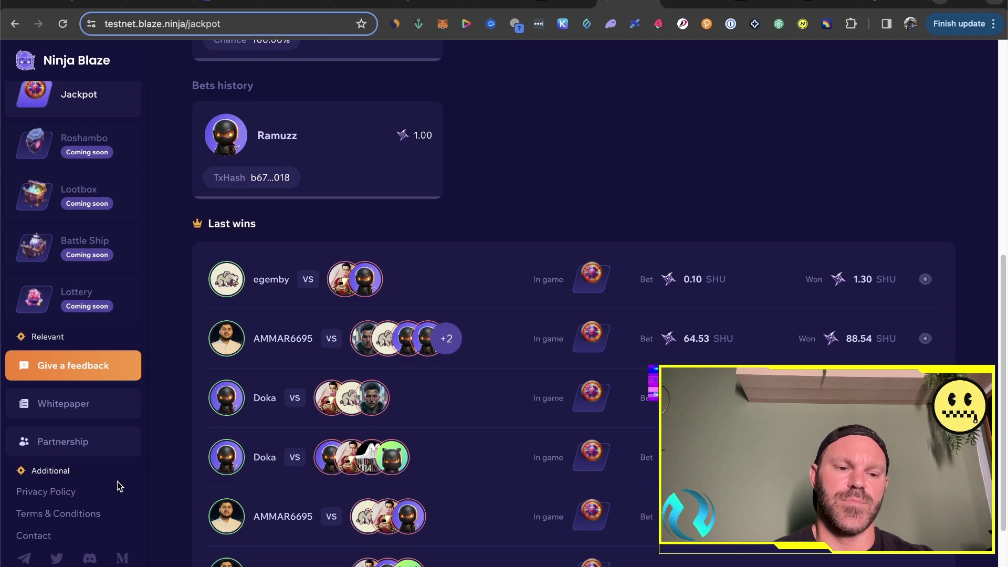
pyautogui.scroll(1, 95, 420)
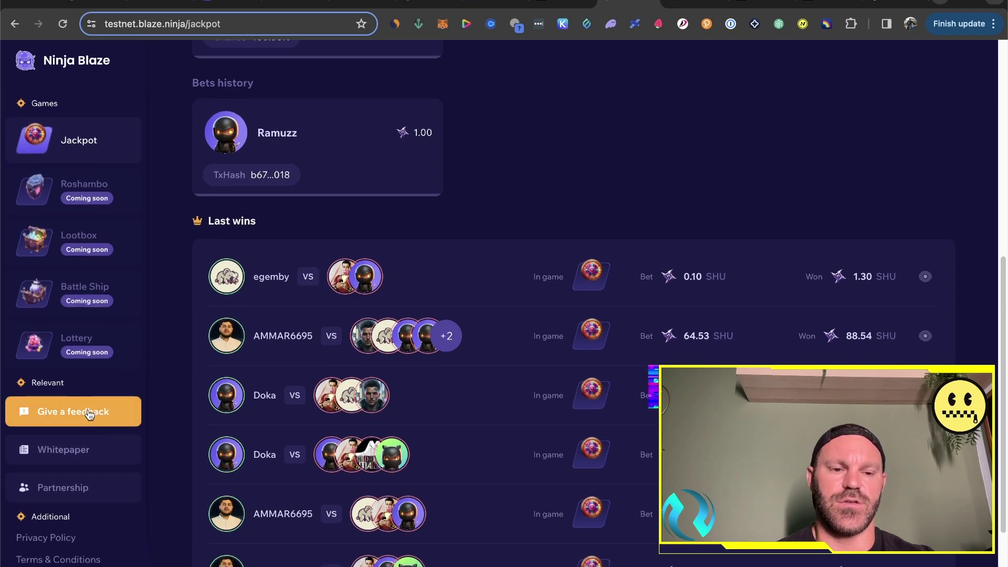
# Step: Look through the Ninja Blaze Feedback Google Form, then return to the Jackpot tab
pyautogui.click(88, 411)
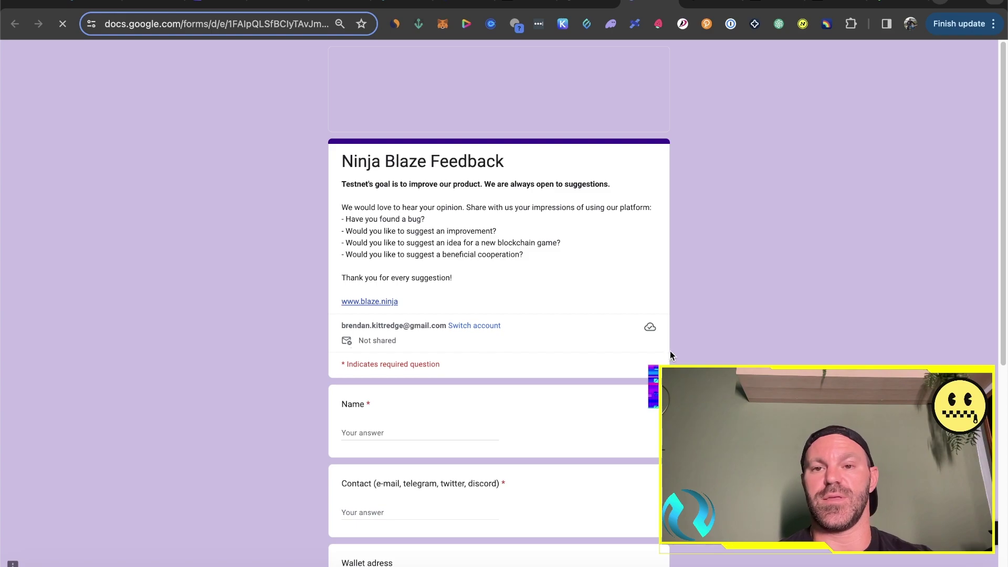
pyautogui.scroll(-2, 663, 300)
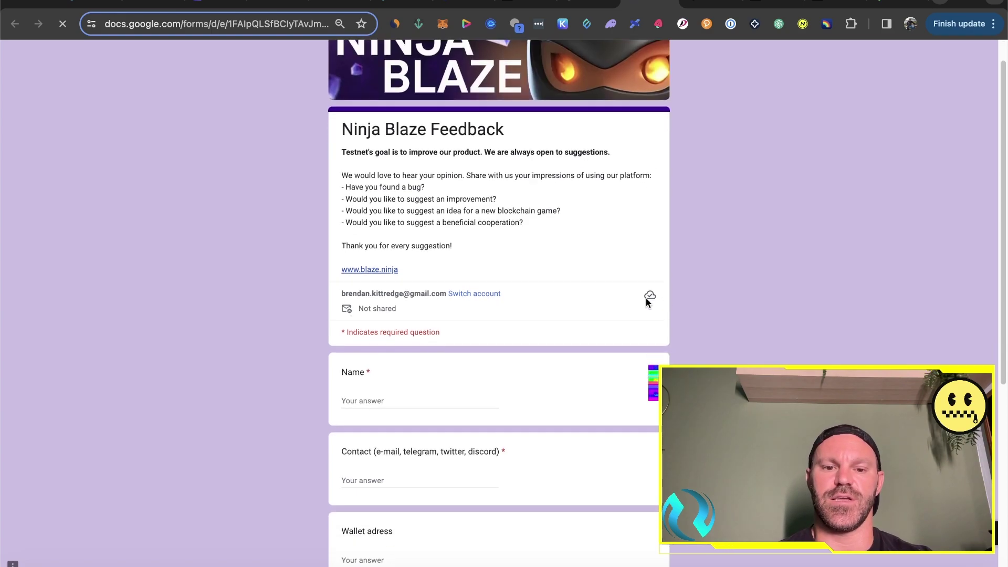
pyautogui.scroll(-6, 574, 370)
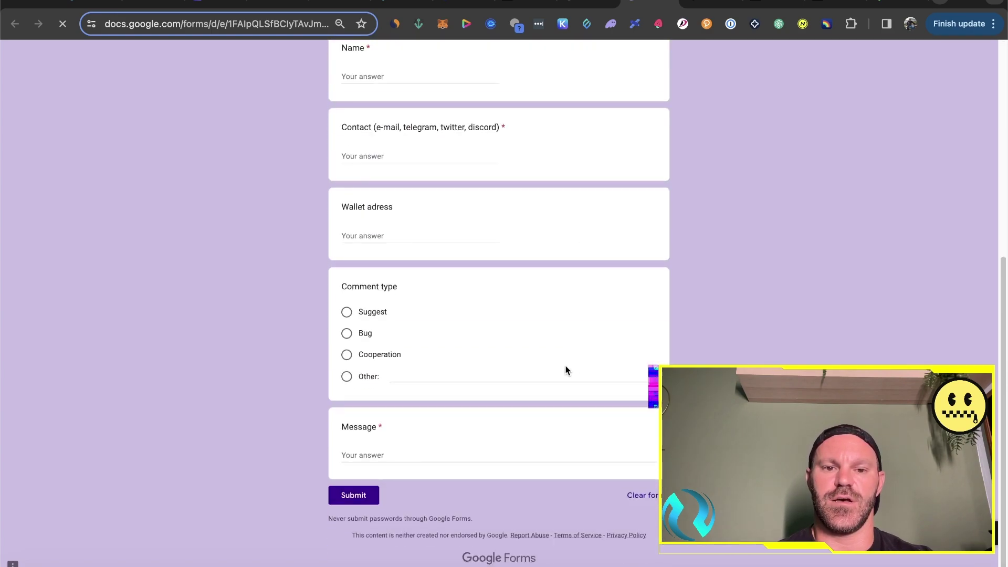
pyautogui.click(612, 8)
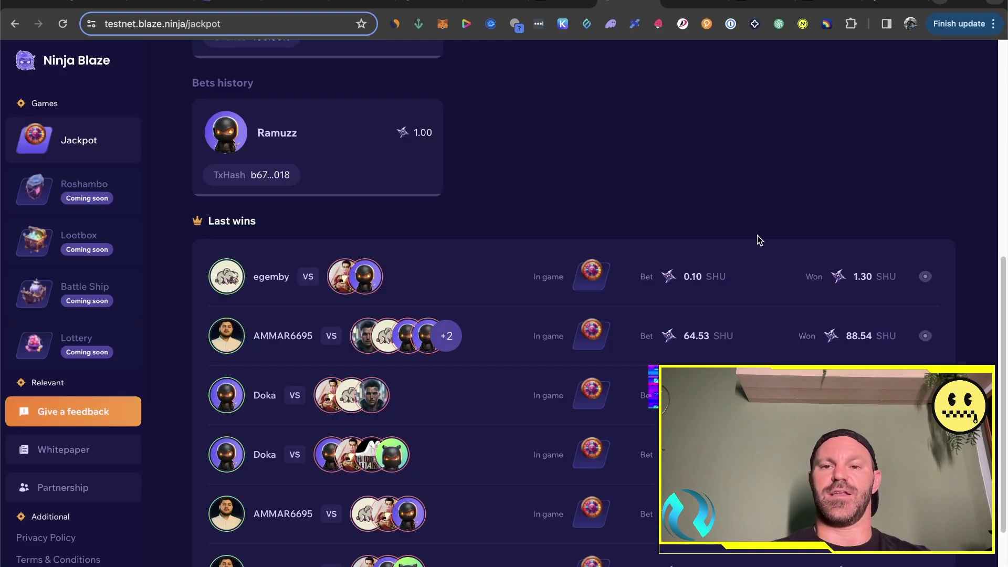
pyautogui.scroll(-2, 656, 213)
pyautogui.scroll(8, 654, 212)
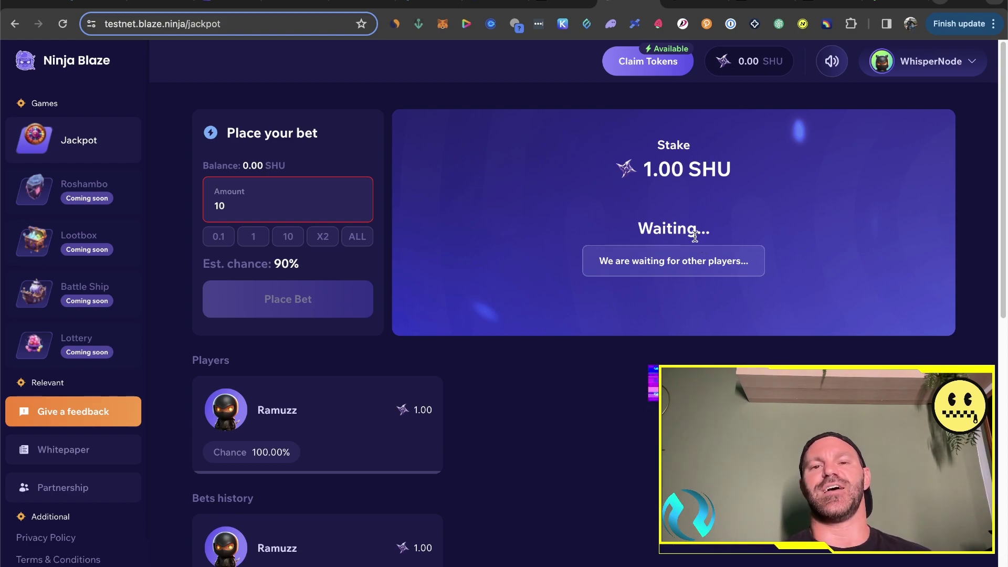
pyautogui.scroll(-1, 676, 227)
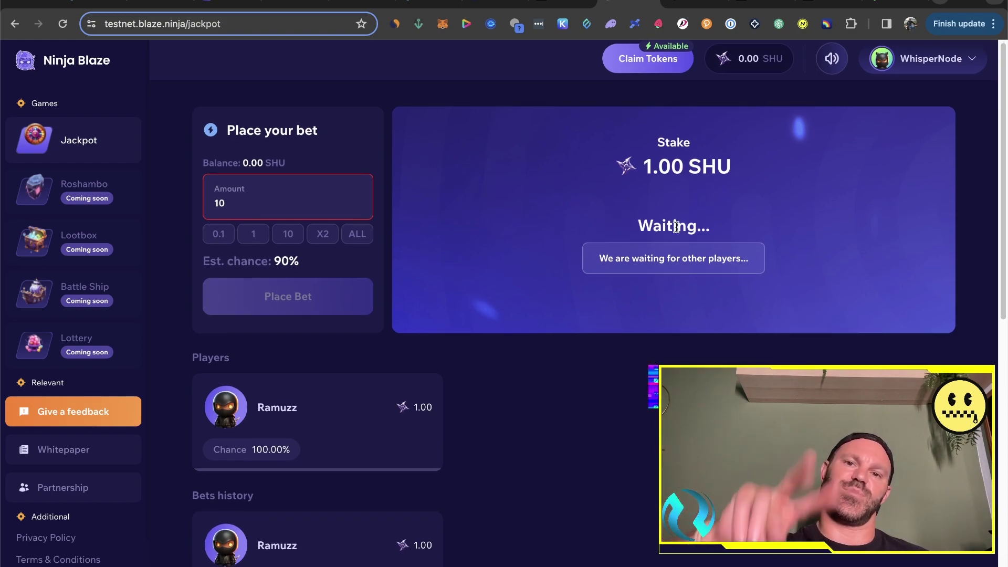